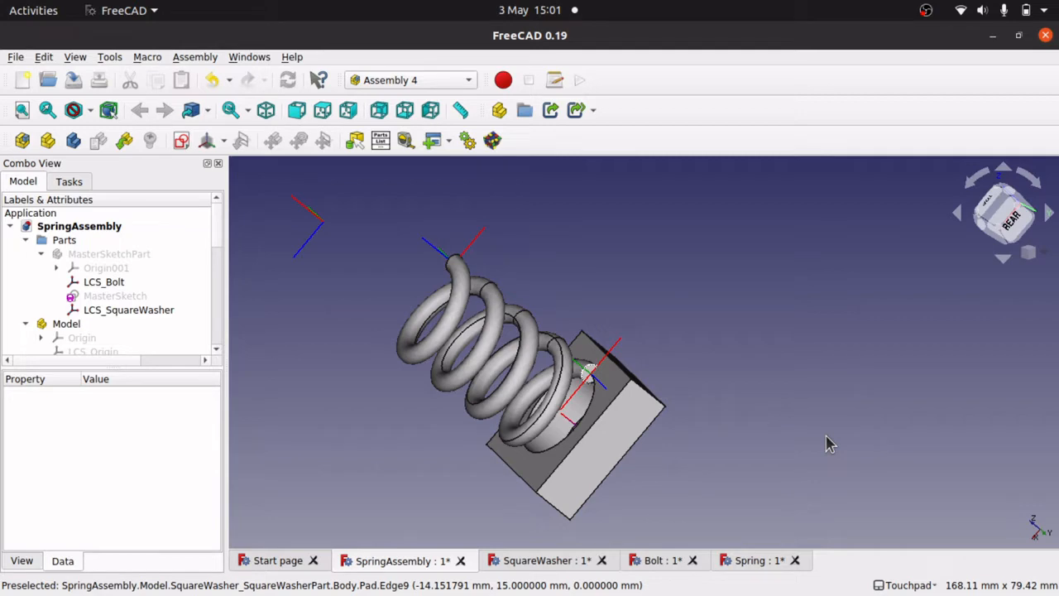
# - View the Spring, Bolt and SquareWasher part documents one after another and return to the SpringAssembly document
pyautogui.click(752, 563)
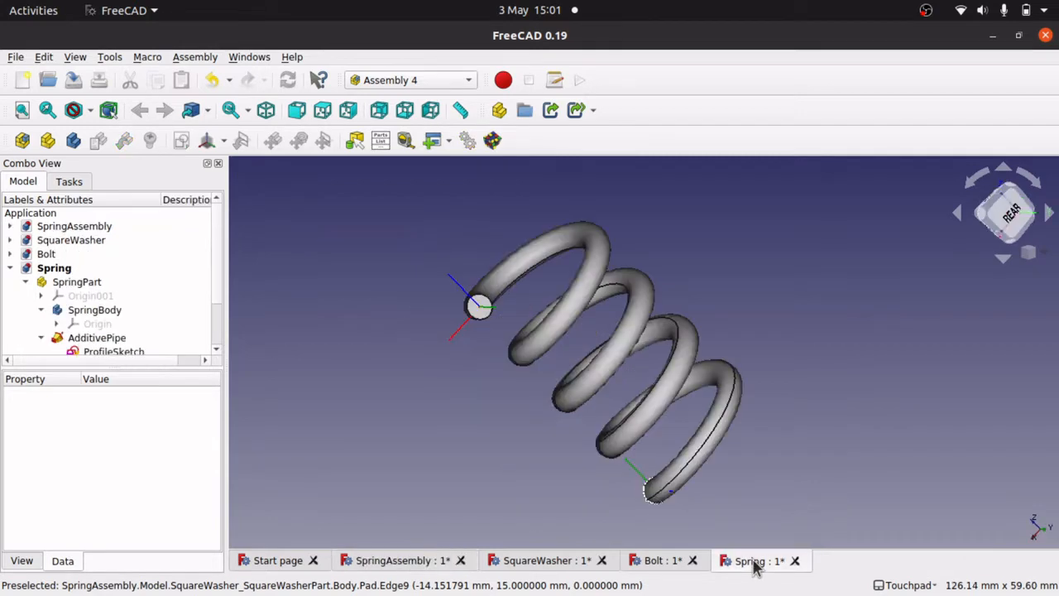
pyautogui.click(665, 564)
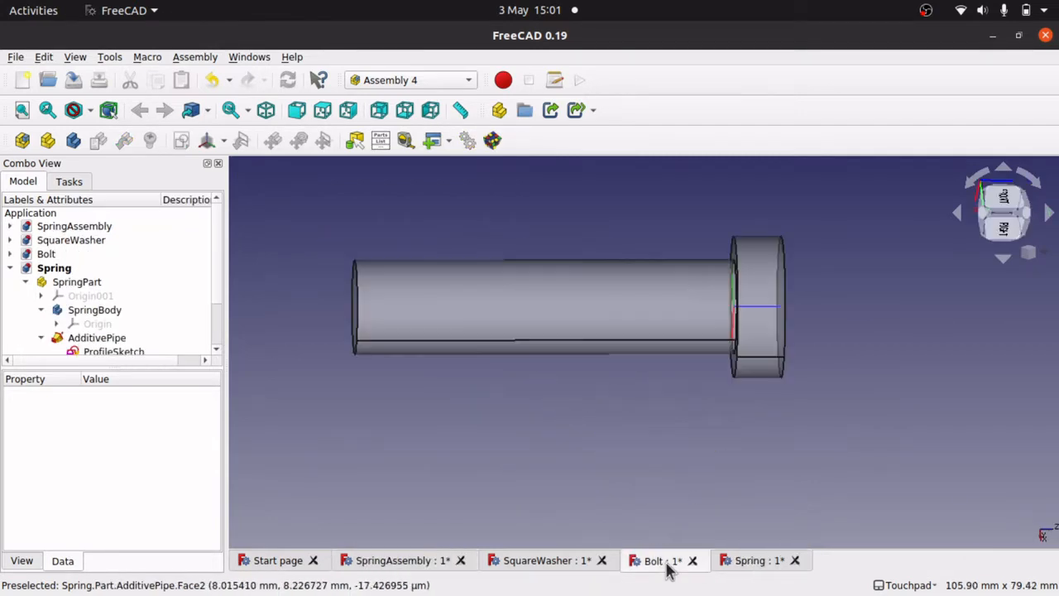
pyautogui.click(560, 566)
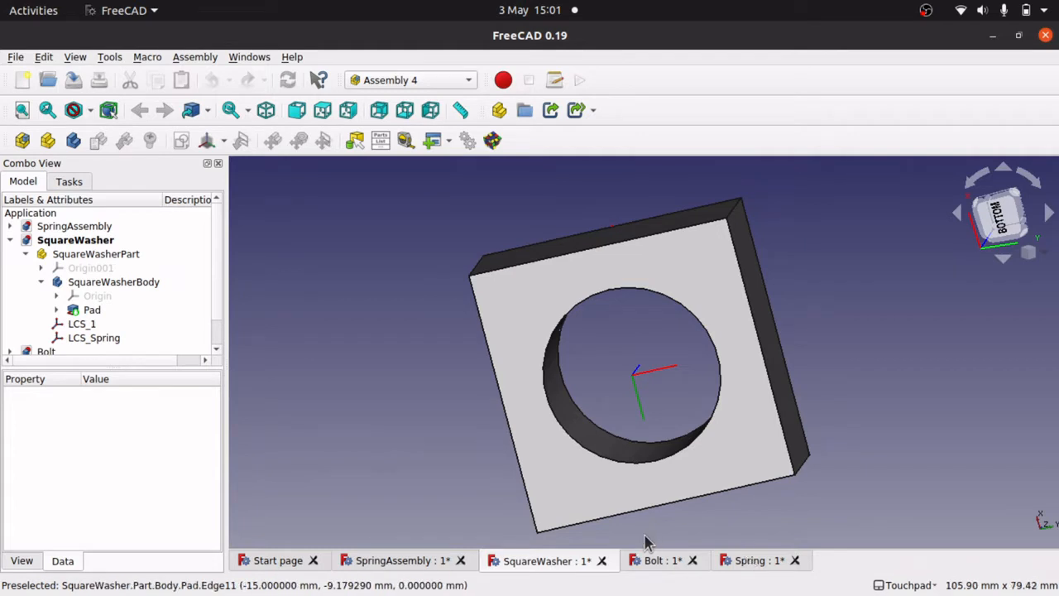
pyautogui.click(405, 568)
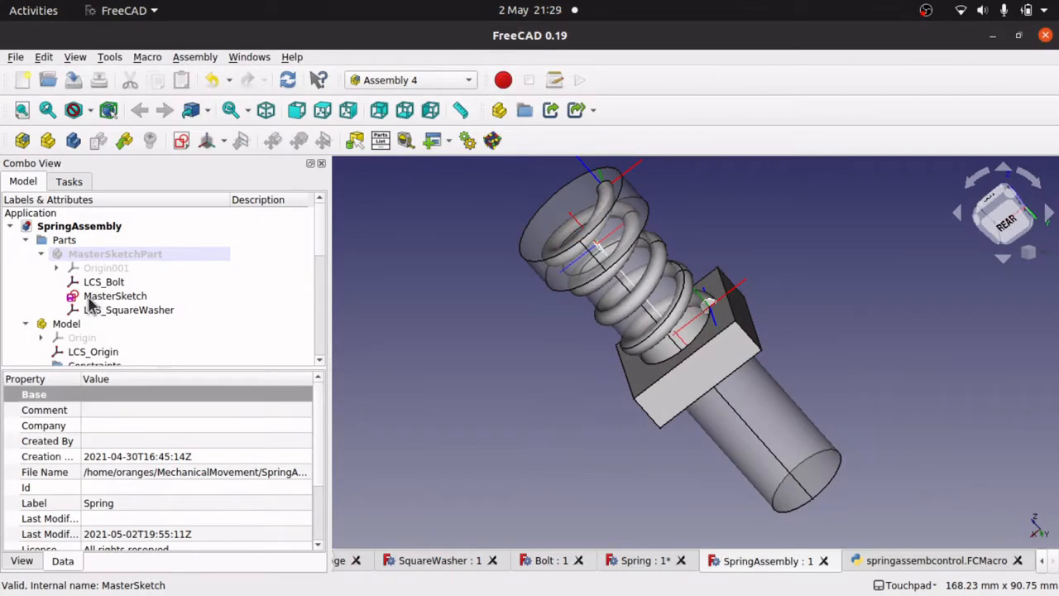
# - Inspect the assembly's Variables object and the Animate Assembly settings for springHeight, and close the dialog
pyautogui.scroll(-3, 317, 267)
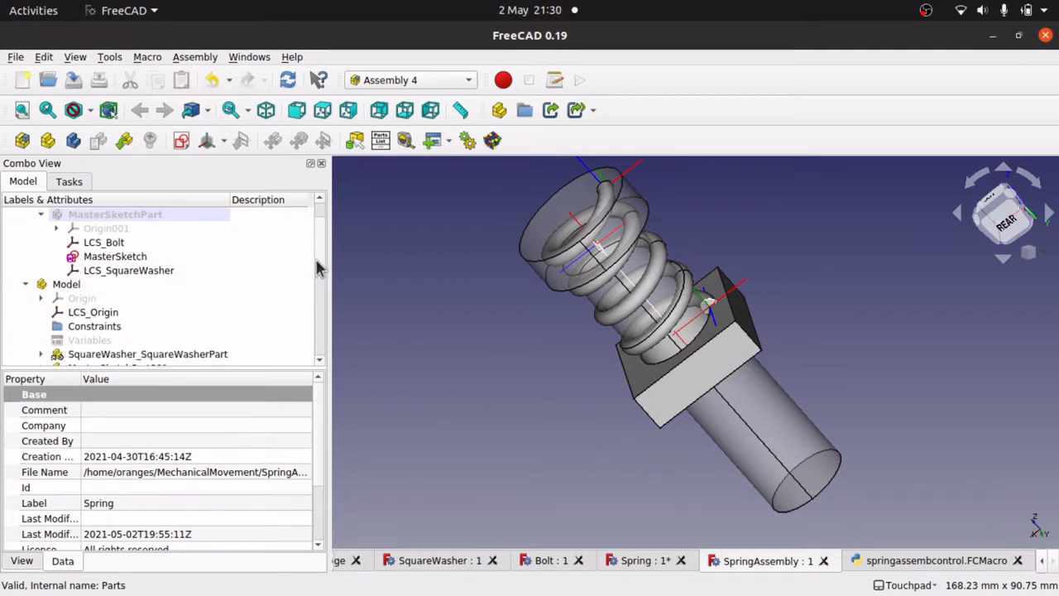
pyautogui.scroll(-1, 317, 267)
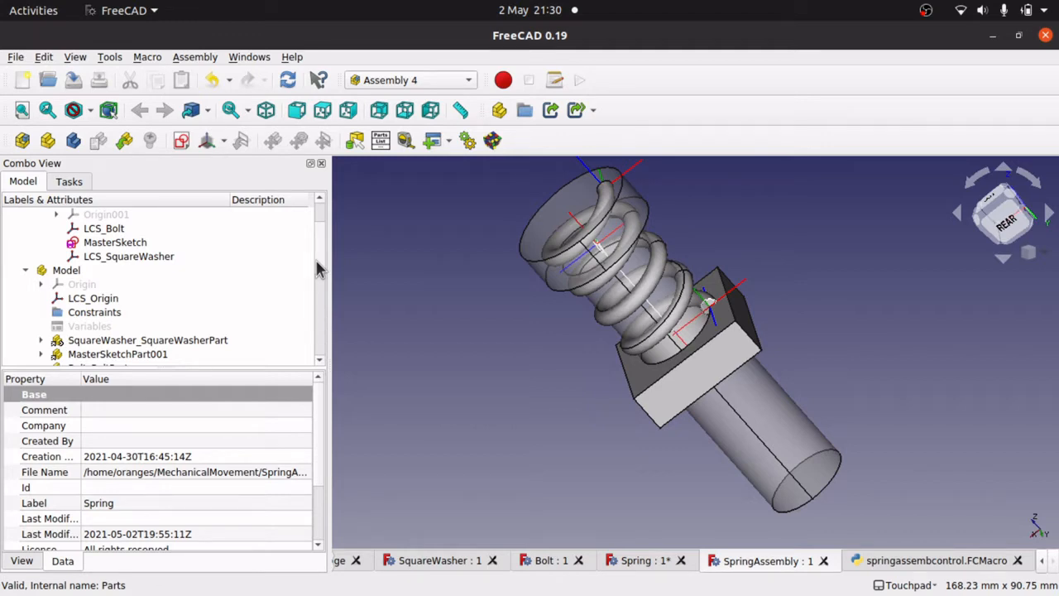
pyautogui.click(113, 327)
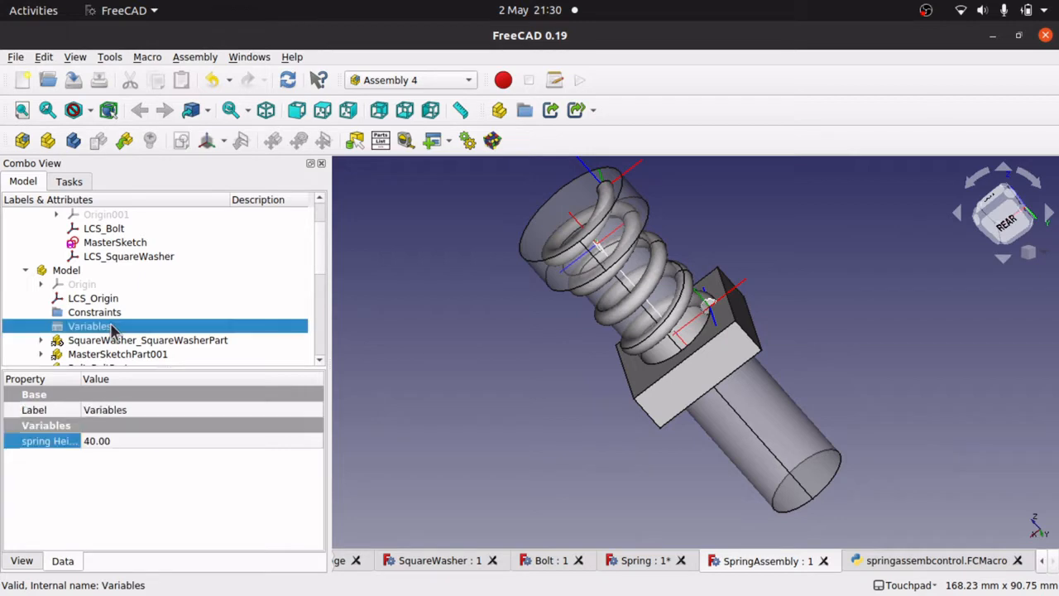
pyautogui.click(467, 141)
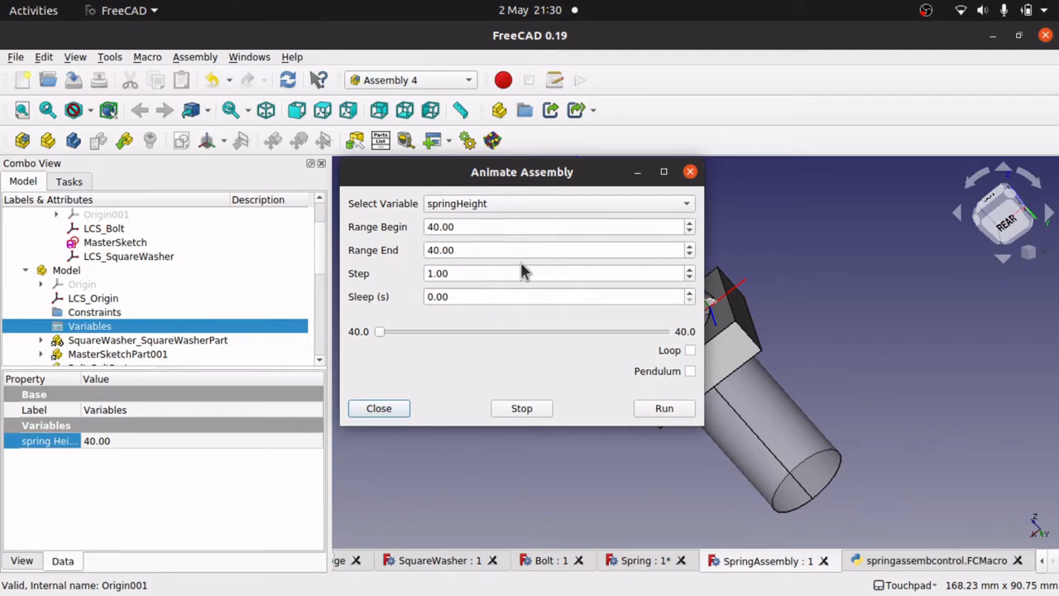
pyautogui.click(690, 171)
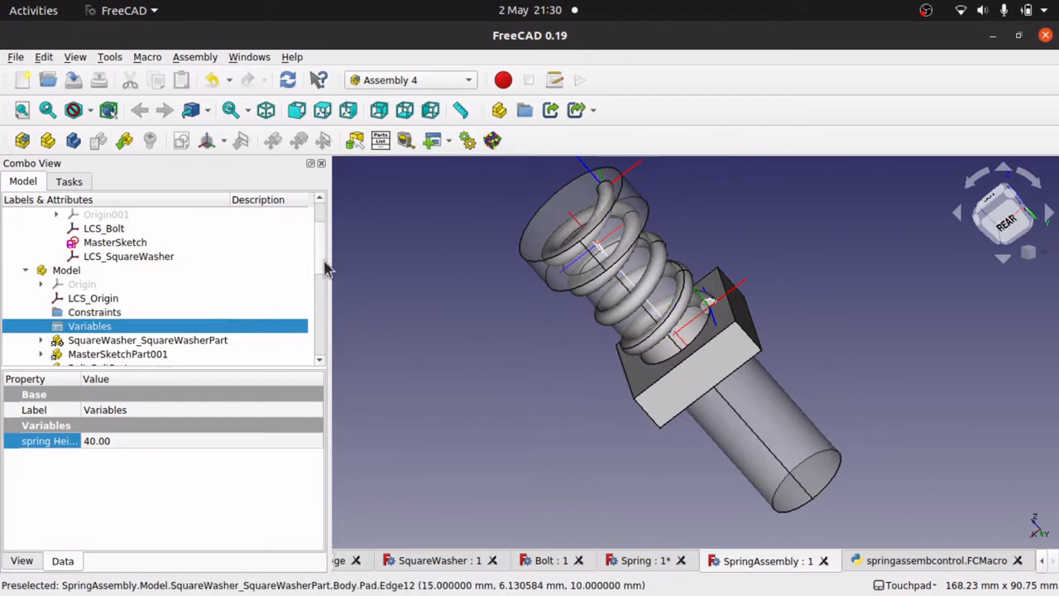
# - Look through the SpringAssembly model tree, from the master sketch part and variables to the washer, bolt and spring parts
pyautogui.scroll(1, 318, 253)
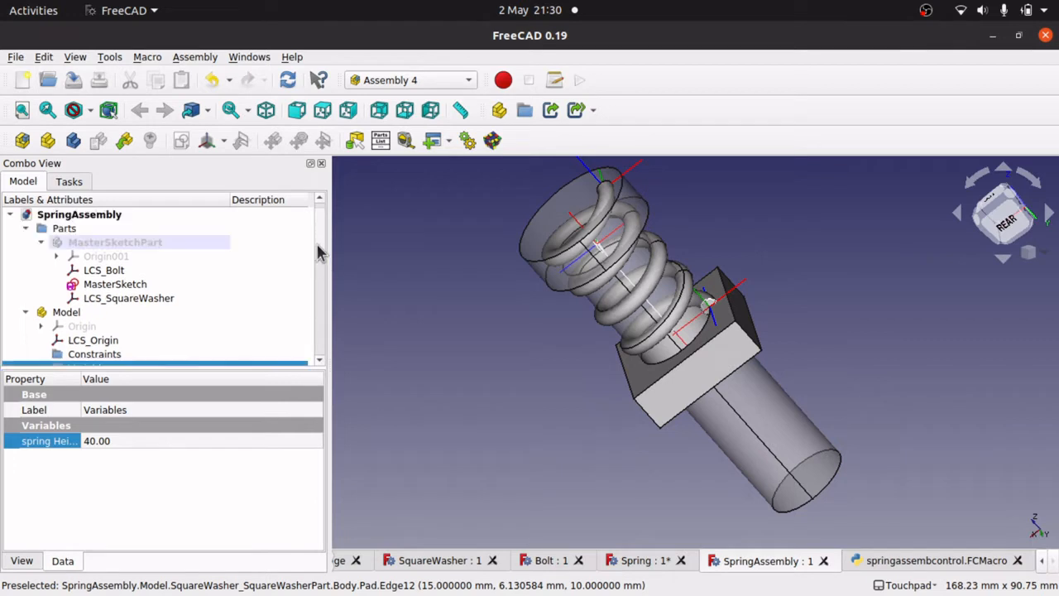
pyautogui.scroll(-2, 317, 252)
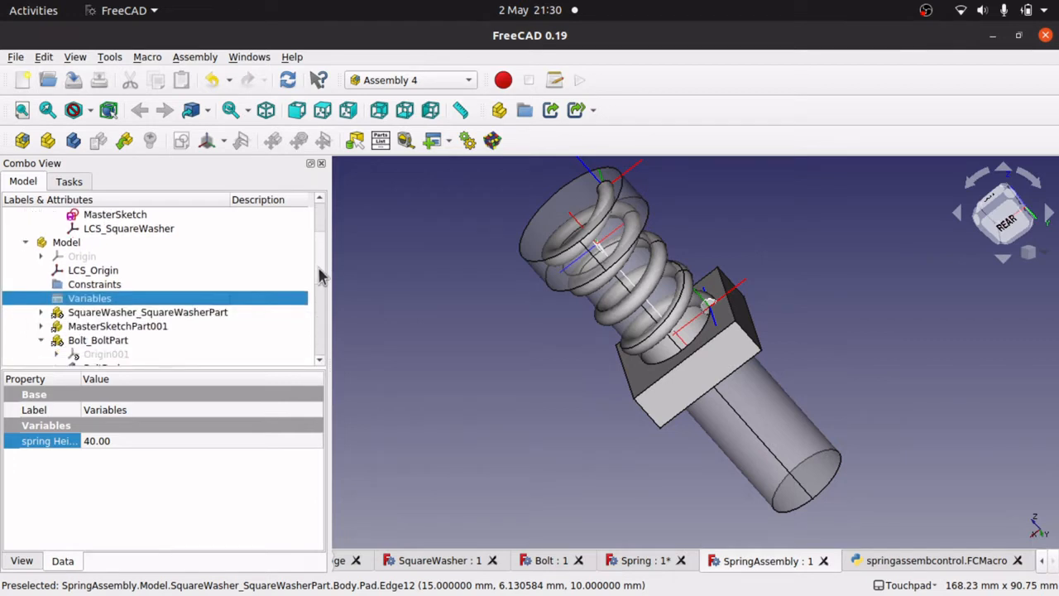
pyautogui.scroll(2, 320, 273)
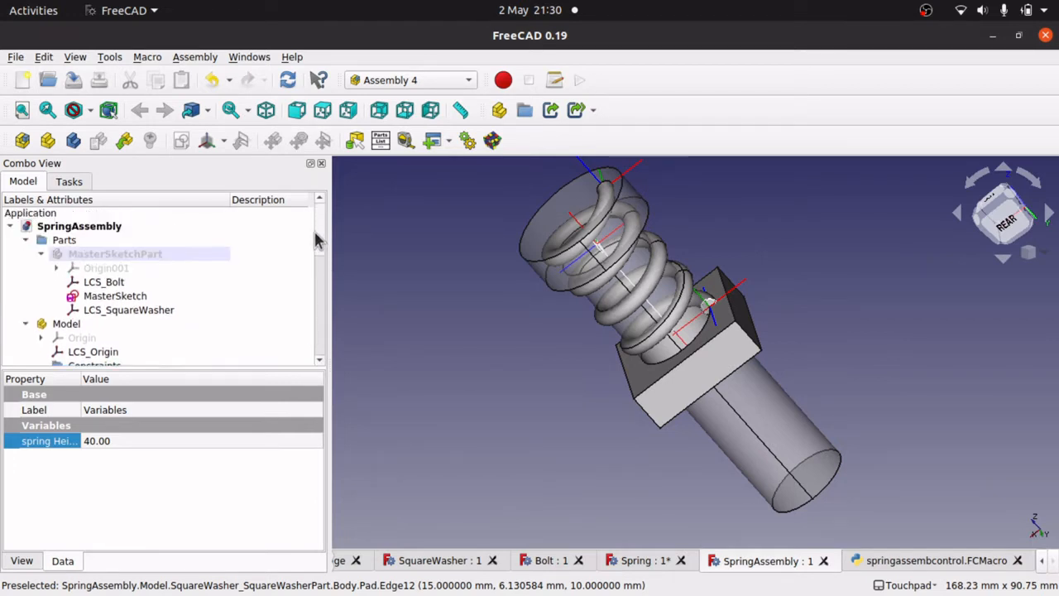
pyautogui.scroll(-1, 316, 269)
pyautogui.scroll(1, 315, 257)
pyautogui.scroll(-2, 316, 265)
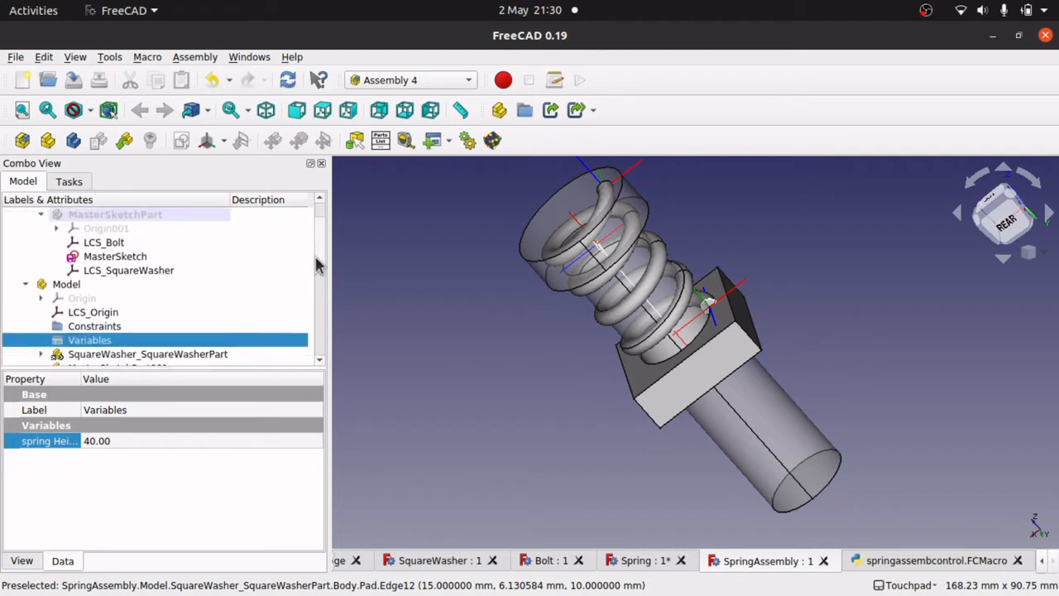
pyautogui.scroll(-5, 319, 282)
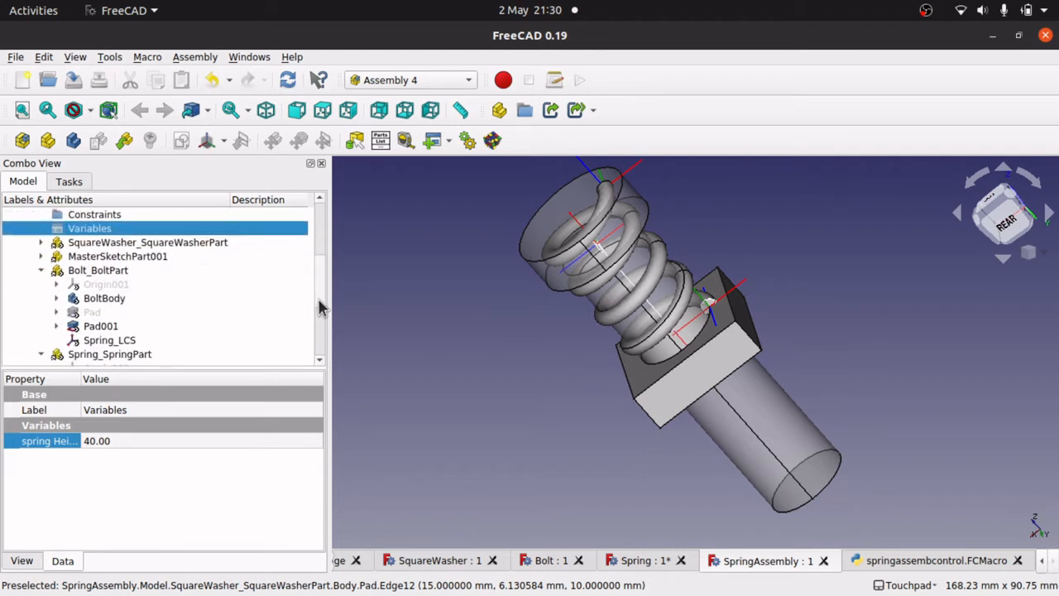
pyautogui.scroll(-1, 320, 344)
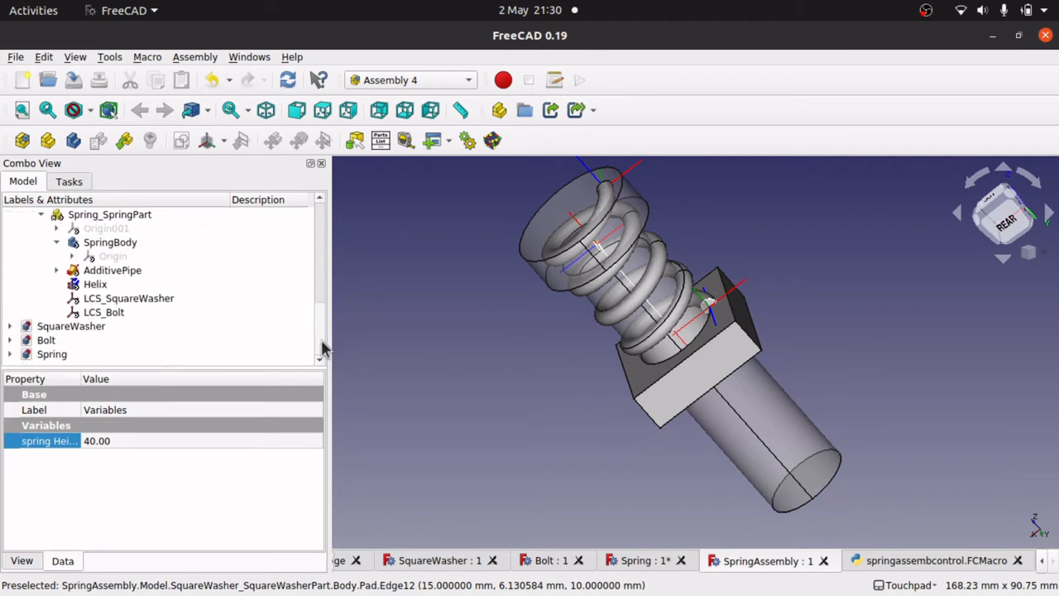
pyautogui.scroll(6, 319, 335)
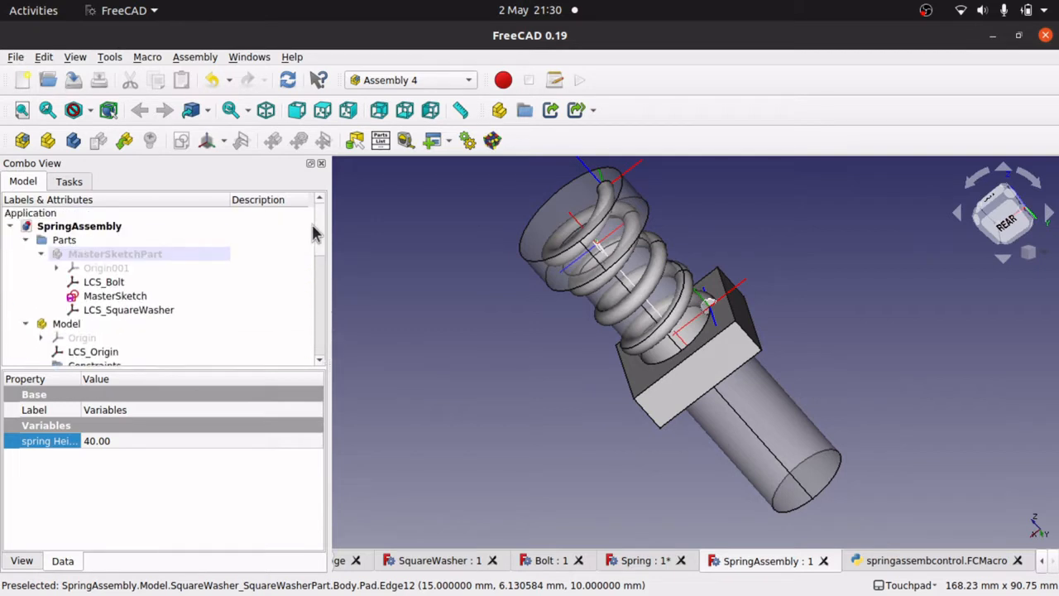
pyautogui.scroll(-2, 320, 244)
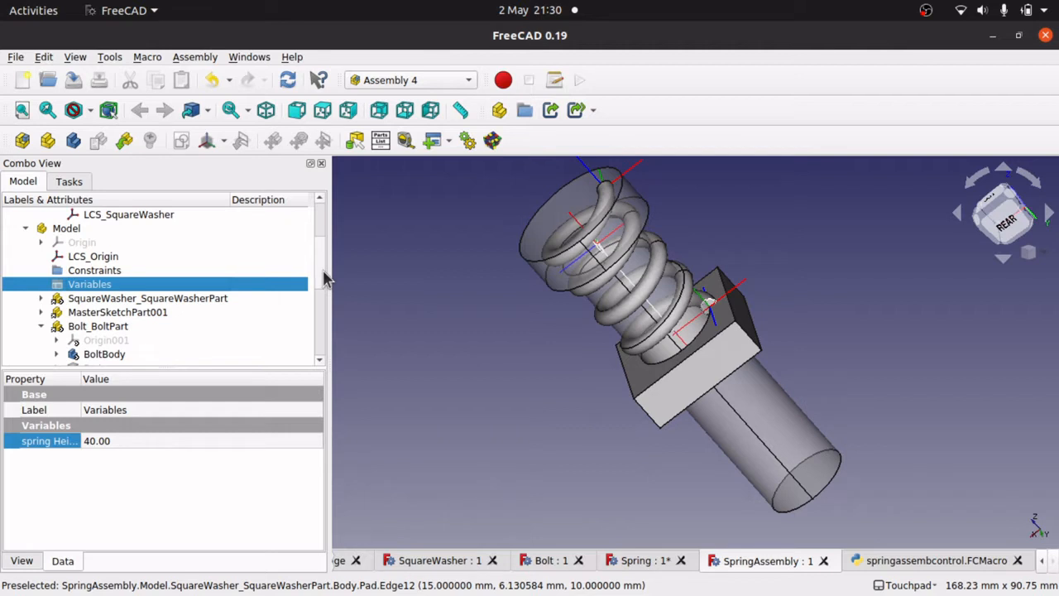
pyautogui.scroll(1, 326, 279)
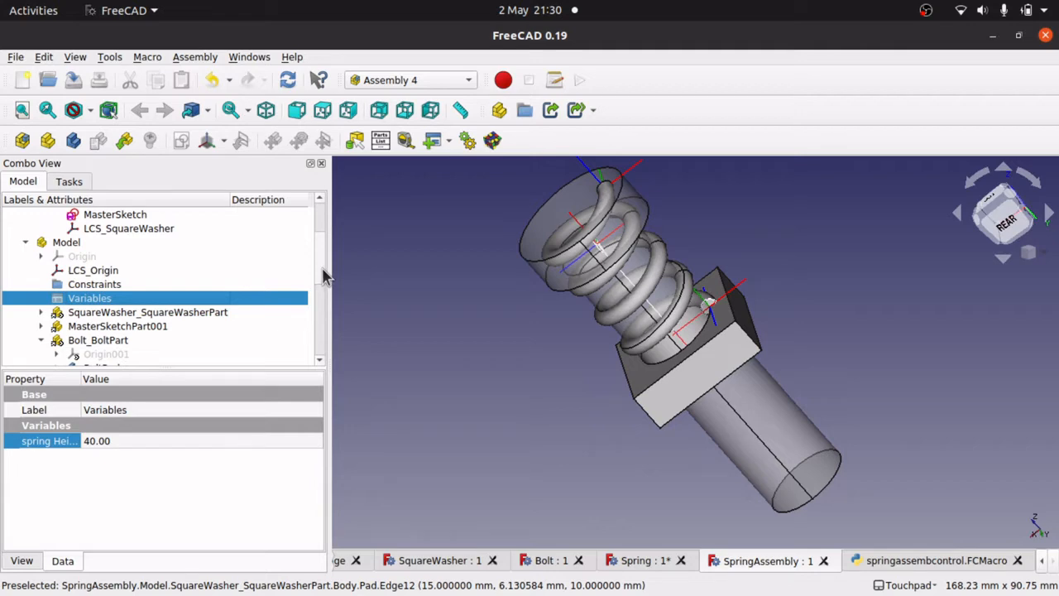
pyautogui.scroll(-4, 325, 295)
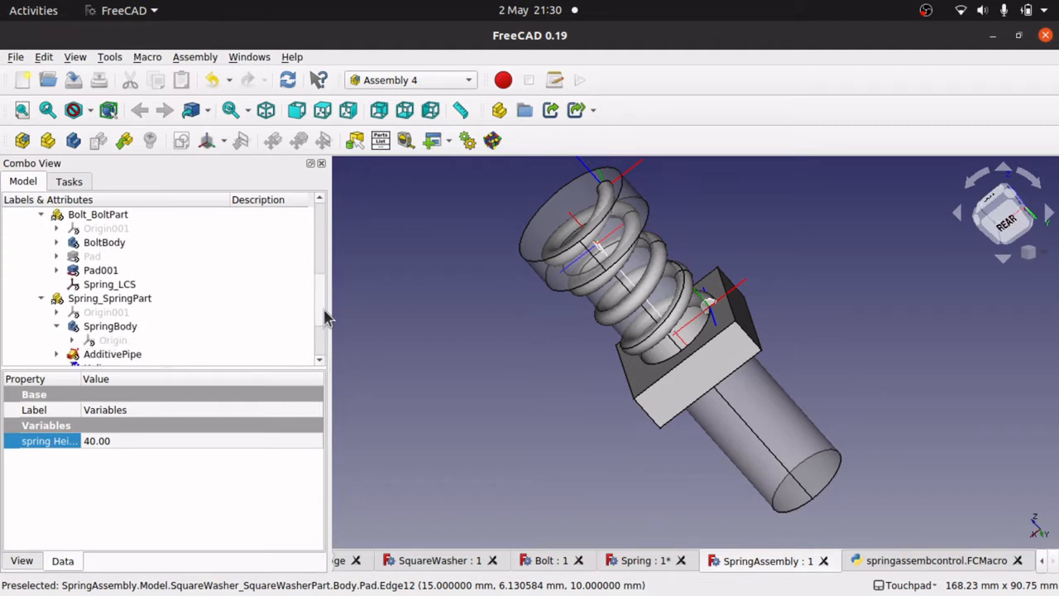
pyautogui.scroll(-1, 325, 331)
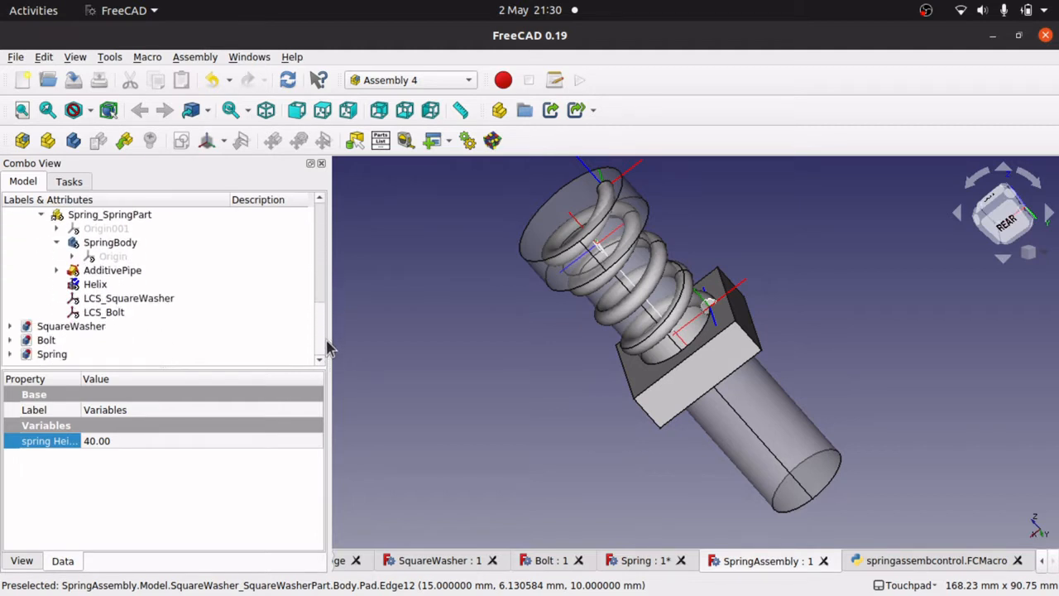
# - Examine the pitch and height expressions of the Helix in the assembly's spring part
pyautogui.click(95, 285)
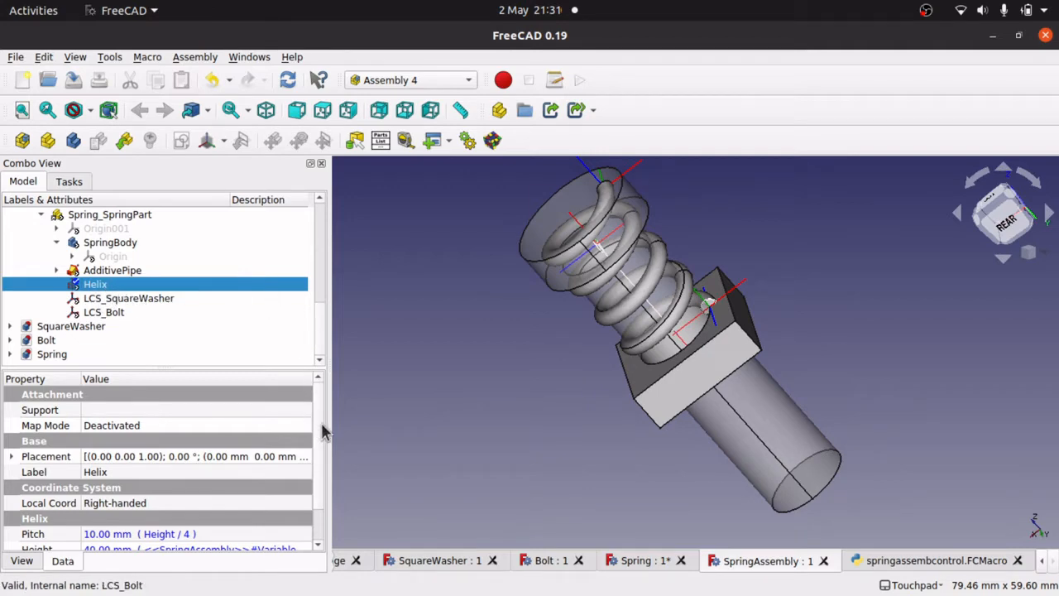
pyautogui.scroll(-1, 322, 430)
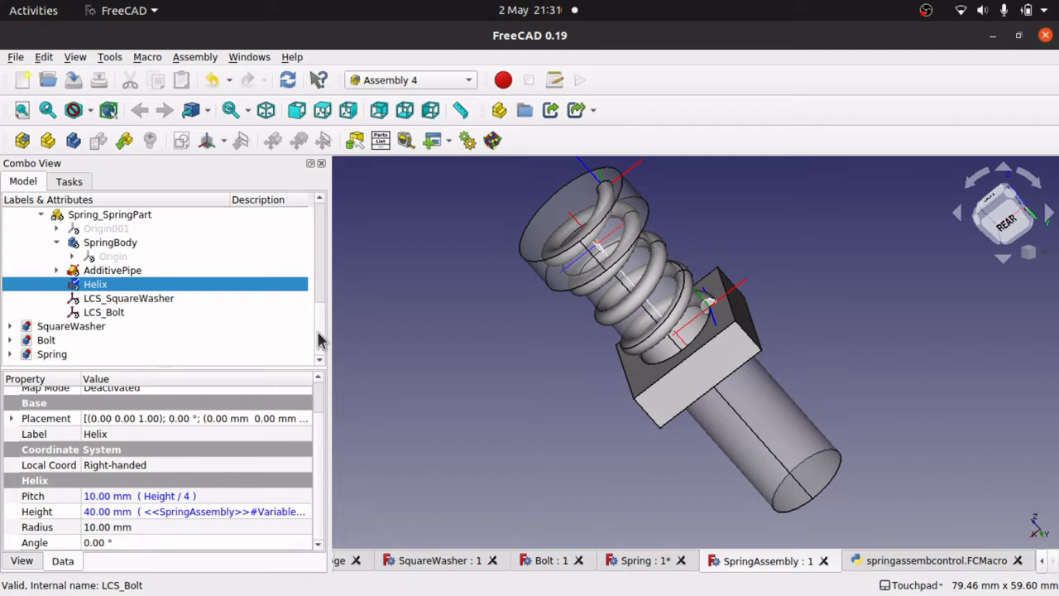
pyautogui.moveTo(321, 340); pyautogui.dragTo(314, 308)
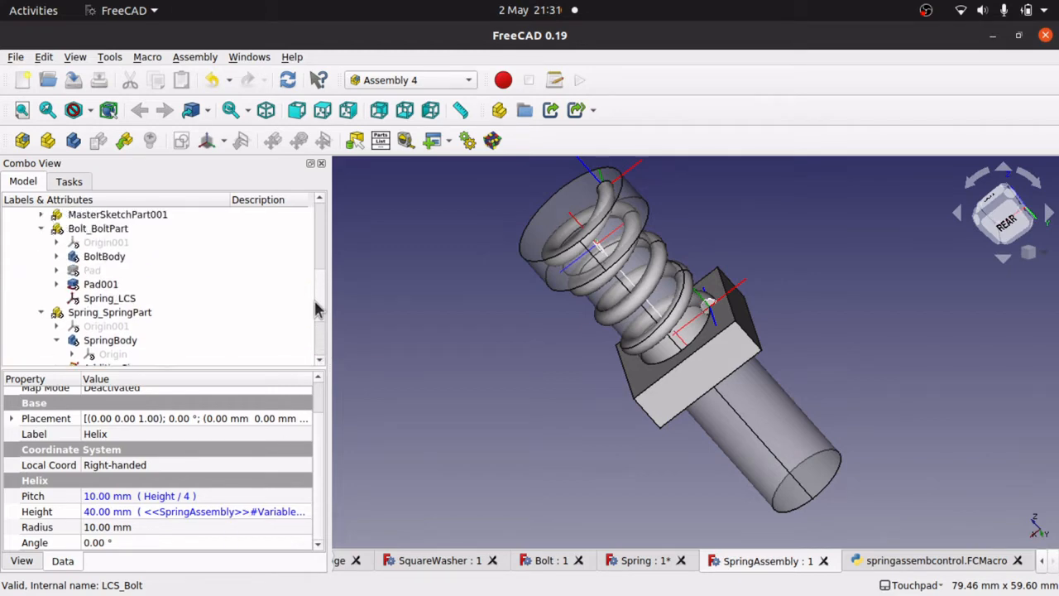
pyautogui.scroll(-1, 315, 309)
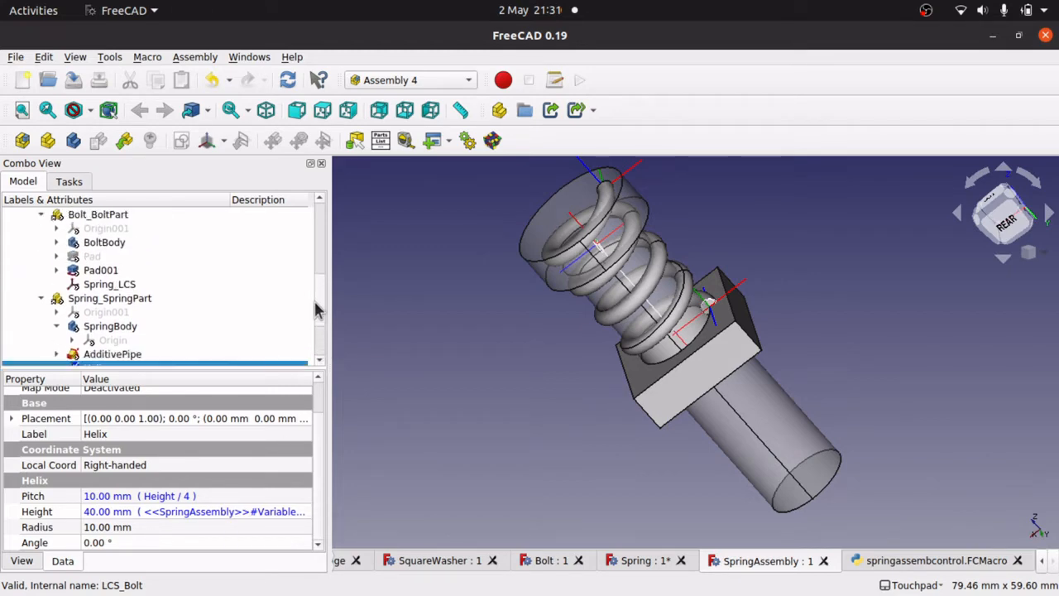
pyautogui.moveTo(314, 309); pyautogui.dragTo(312, 224)
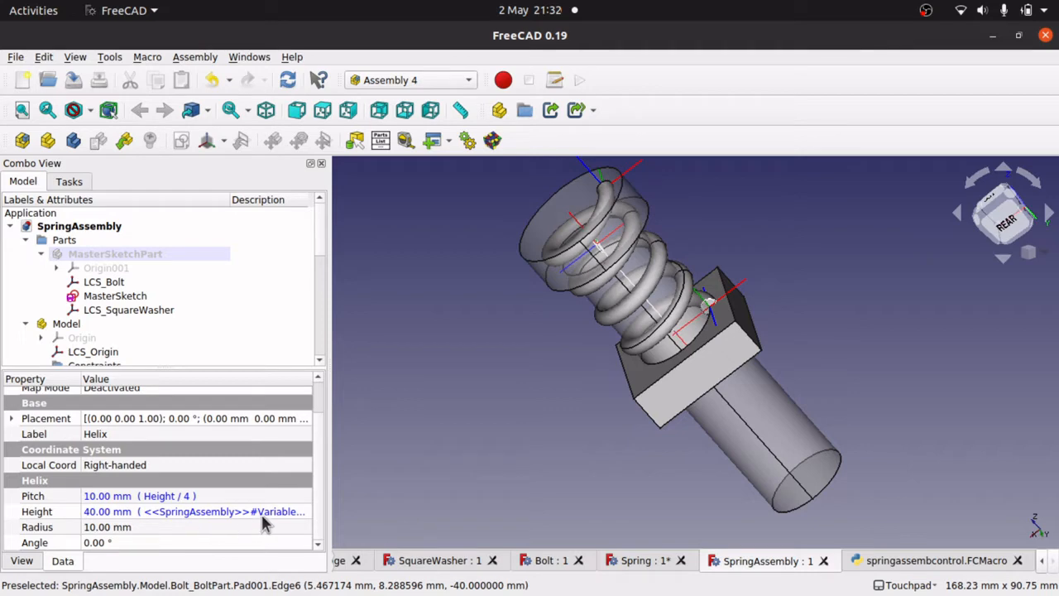
# - Copy the Helix height formula <<SpringAssembly>>#Variables.springHeight from the formula editor and clear it from the property
pyautogui.click(638, 562)
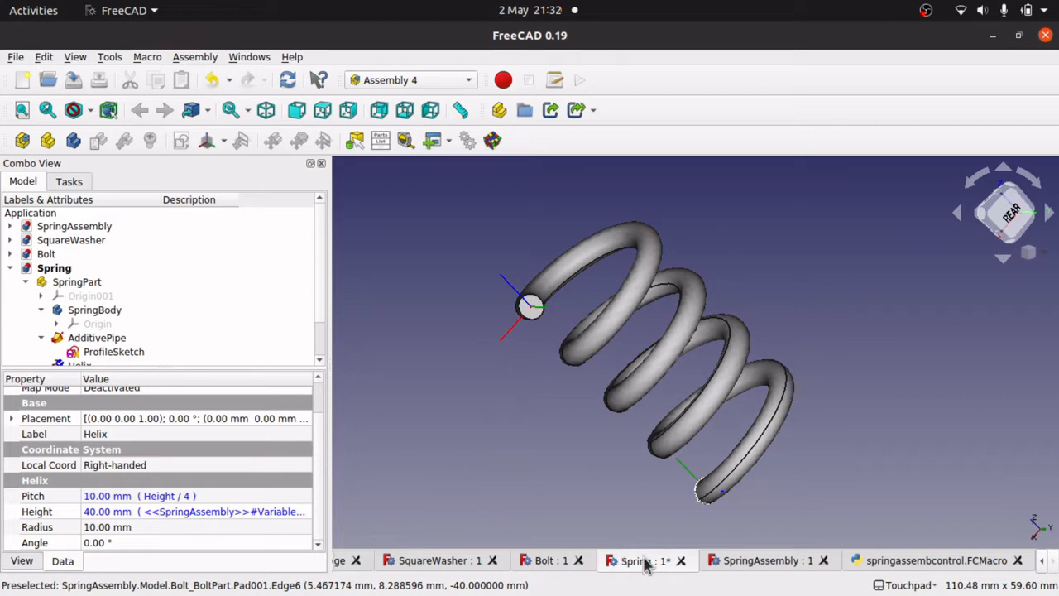
pyautogui.click(731, 561)
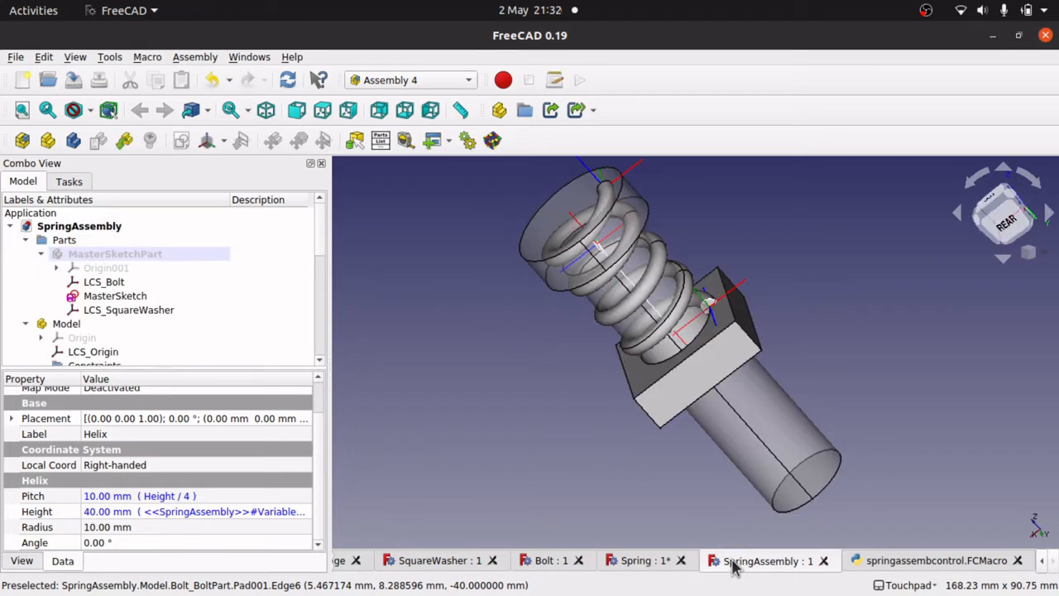
pyautogui.click(290, 517)
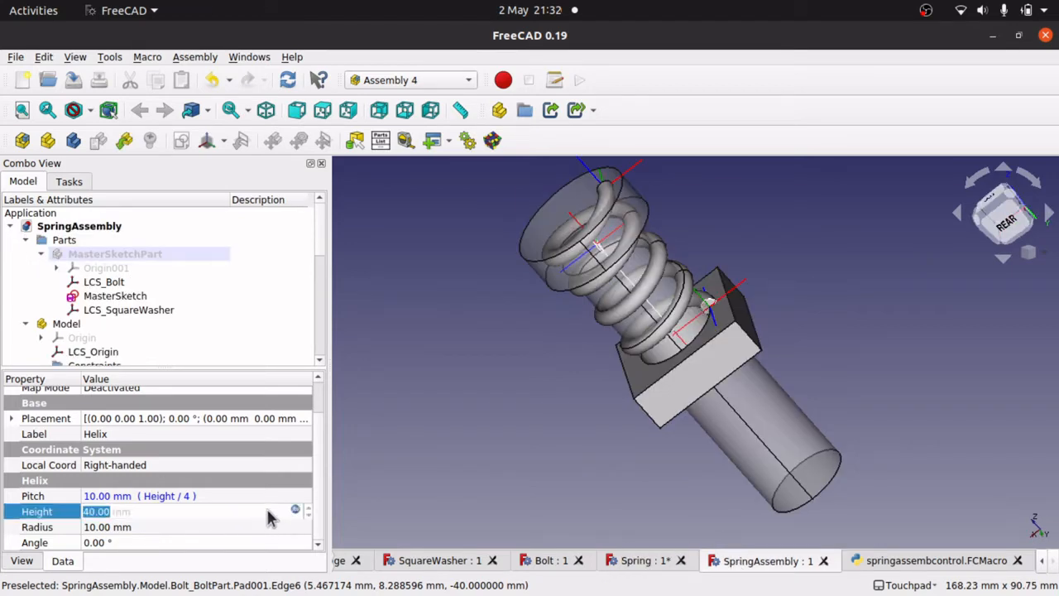
pyautogui.click(296, 510)
pyautogui.hotkey('ctrl', 'c')
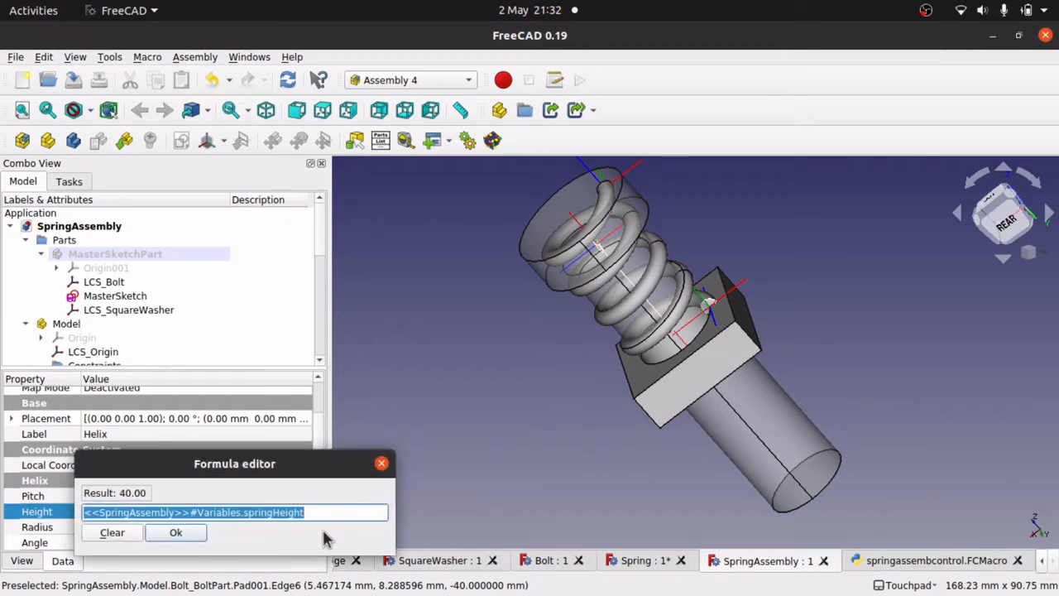
pyautogui.press('BackSpace')
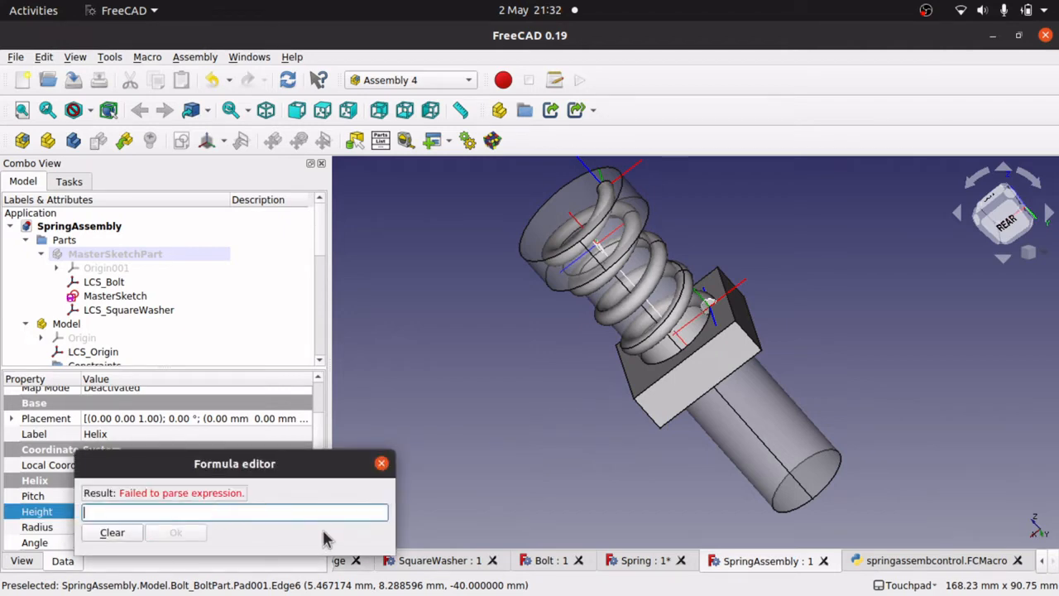
pyautogui.click(111, 532)
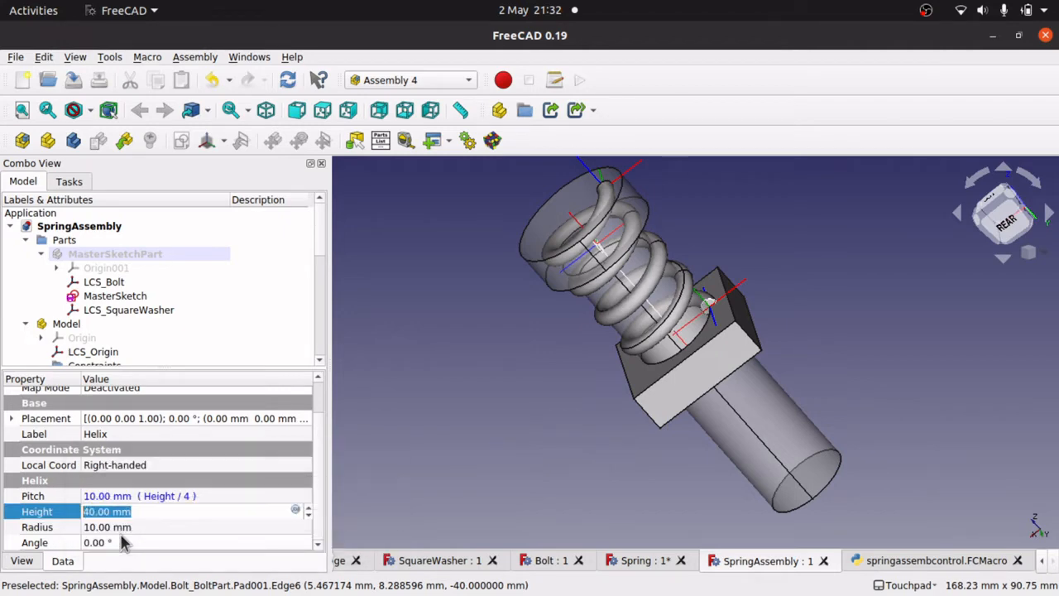
# - Link the Height of the assembly spring's Helix to the expression <<SpringAssembly>>#Variables.springHeight
pyautogui.click(638, 562)
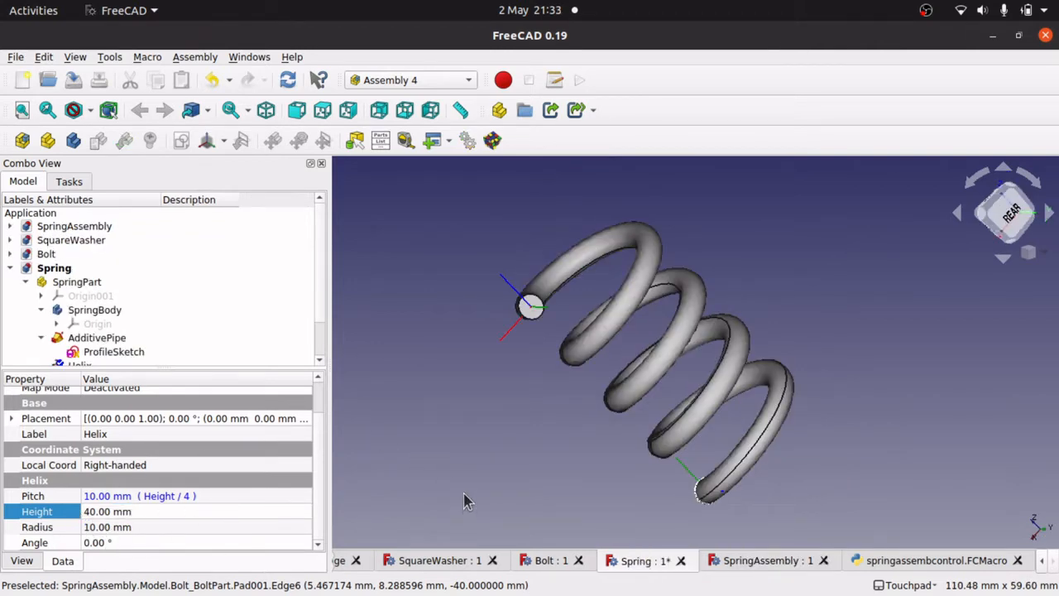
pyautogui.click(761, 561)
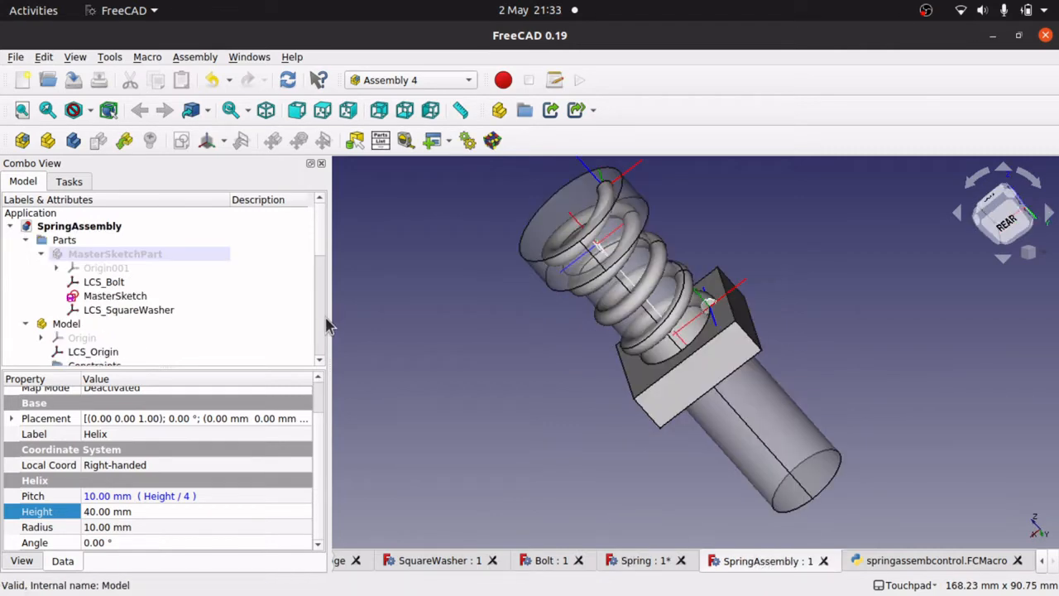
pyautogui.scroll(-8, 324, 326)
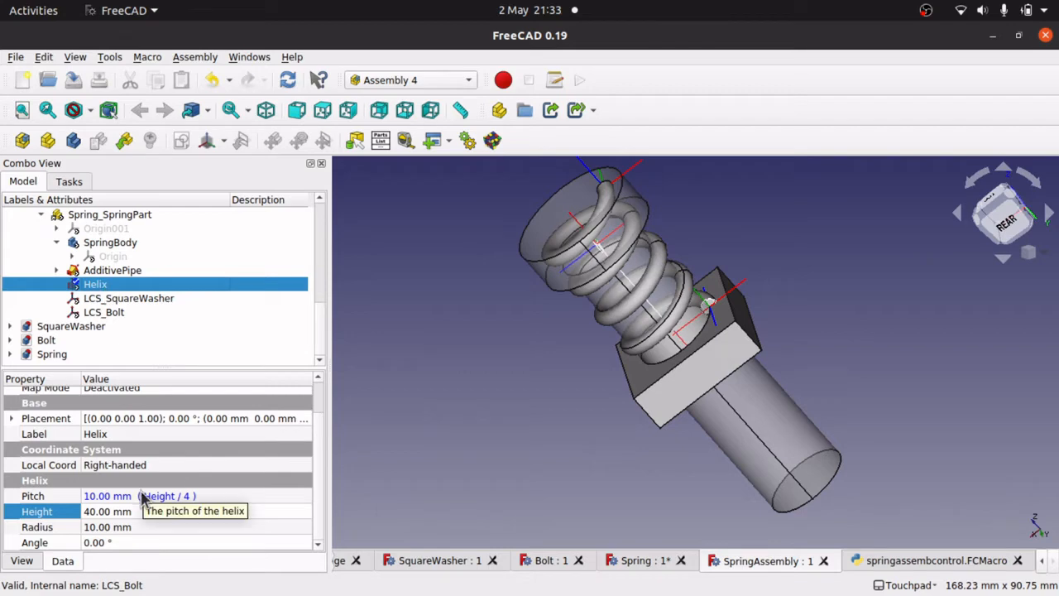
pyautogui.click(299, 510)
pyautogui.click(296, 510)
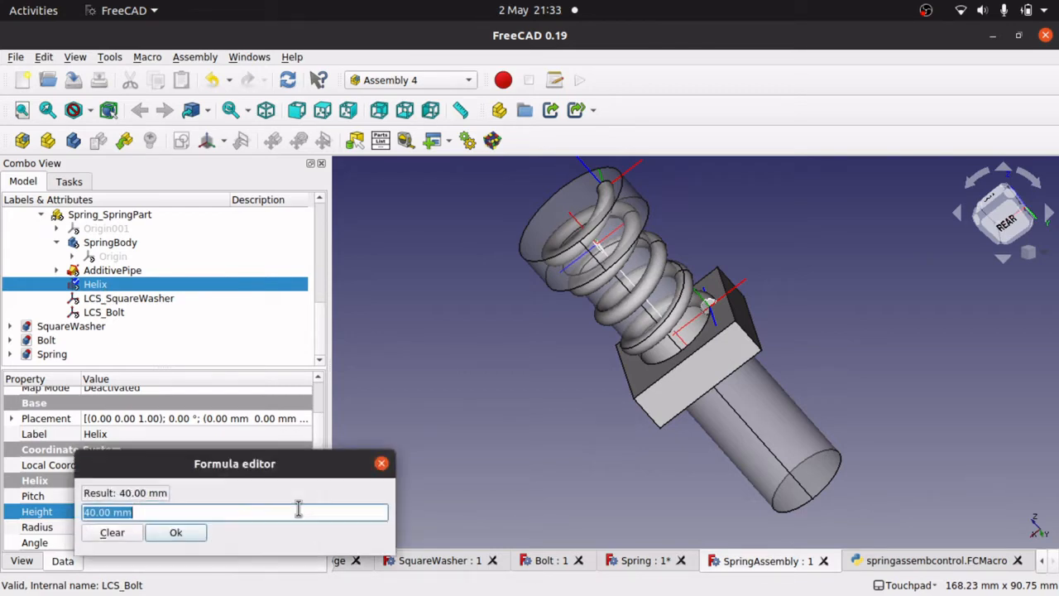
pyautogui.hotkey('ctrl', 'v')
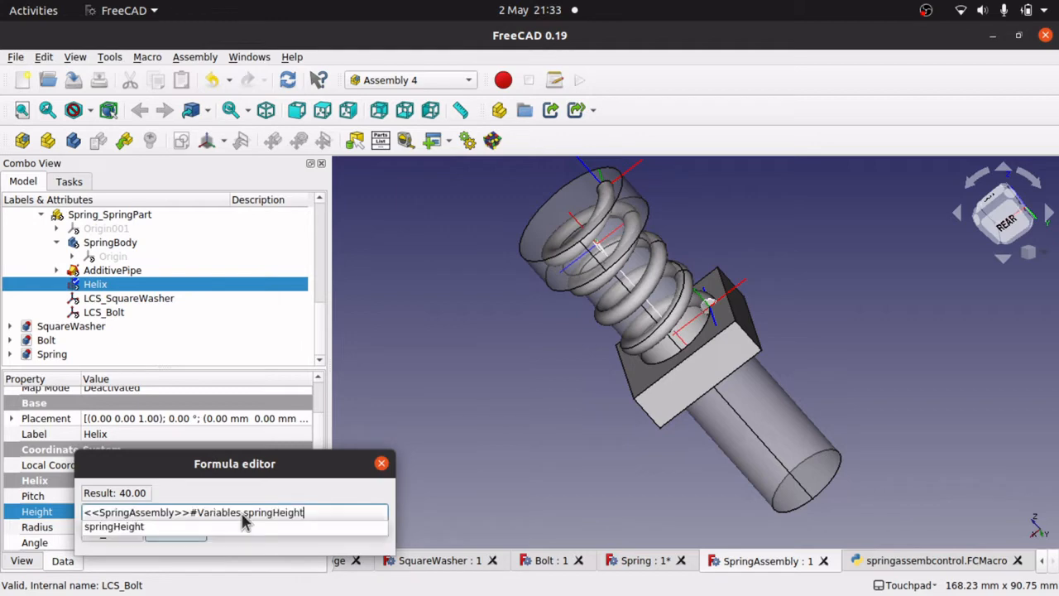
pyautogui.click(329, 506)
pyautogui.click(177, 533)
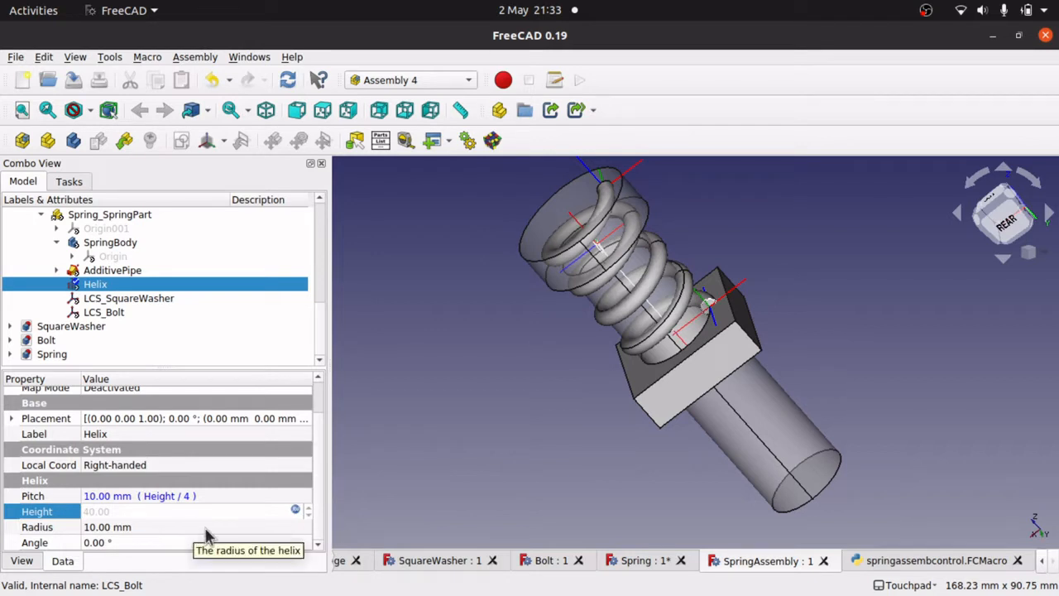
pyautogui.click(162, 530)
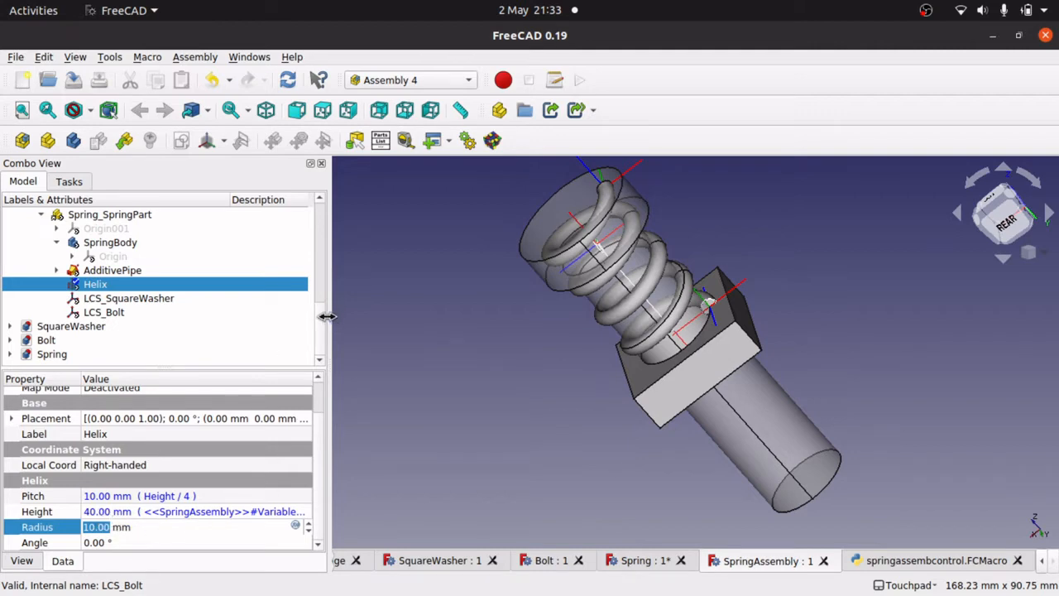
# - Set the assembly's springHeight variable to 46 and save SpringAssembly
pyautogui.moveTo(321, 333); pyautogui.dragTo(326, 246)
pyautogui.click(93, 312)
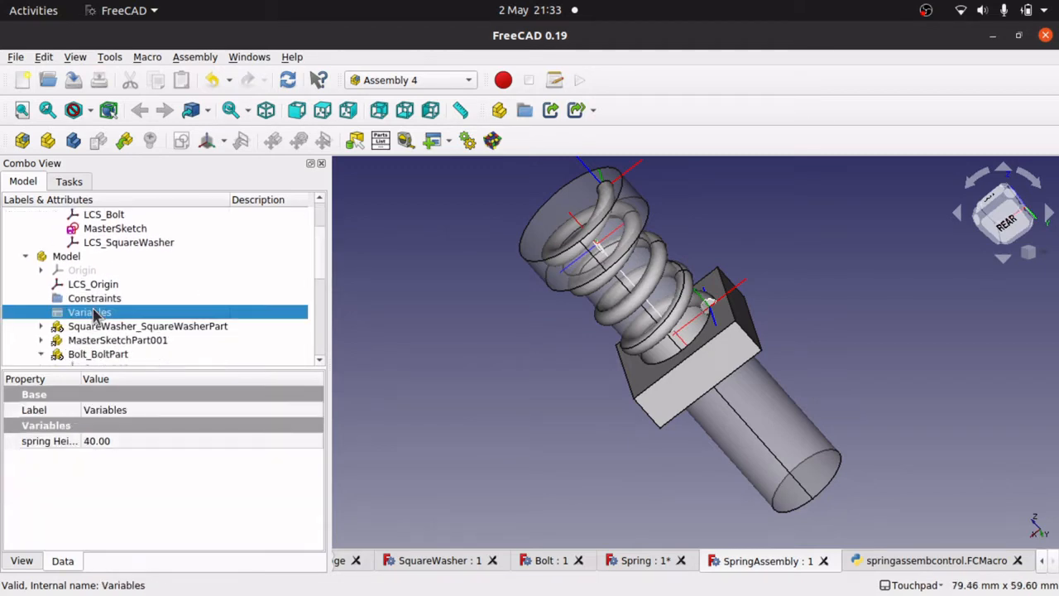
pyautogui.click(220, 442)
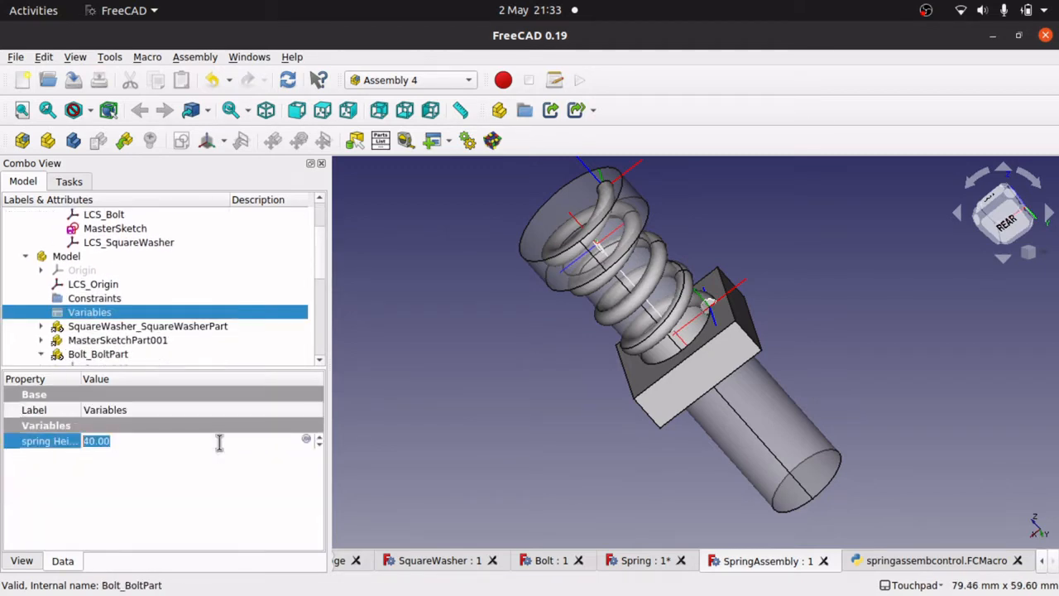
pyautogui.click(319, 438)
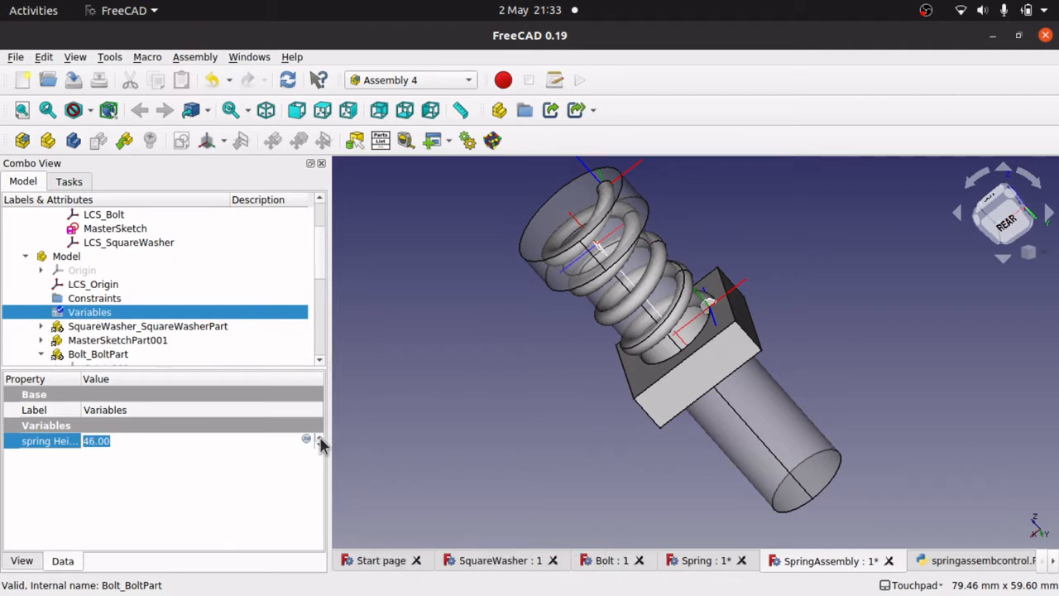
pyautogui.click(215, 496)
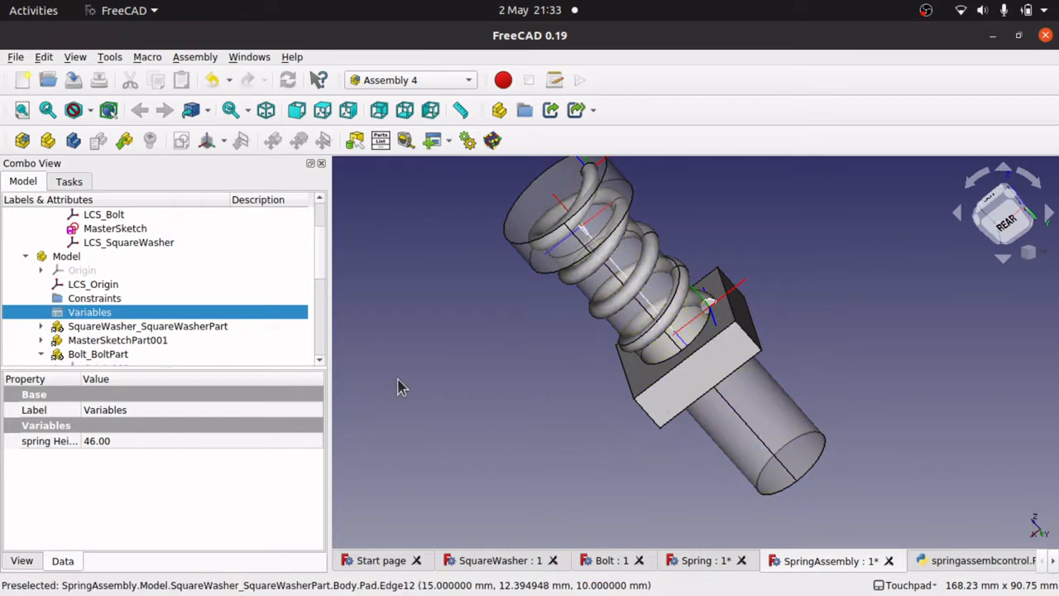
pyautogui.click(488, 441)
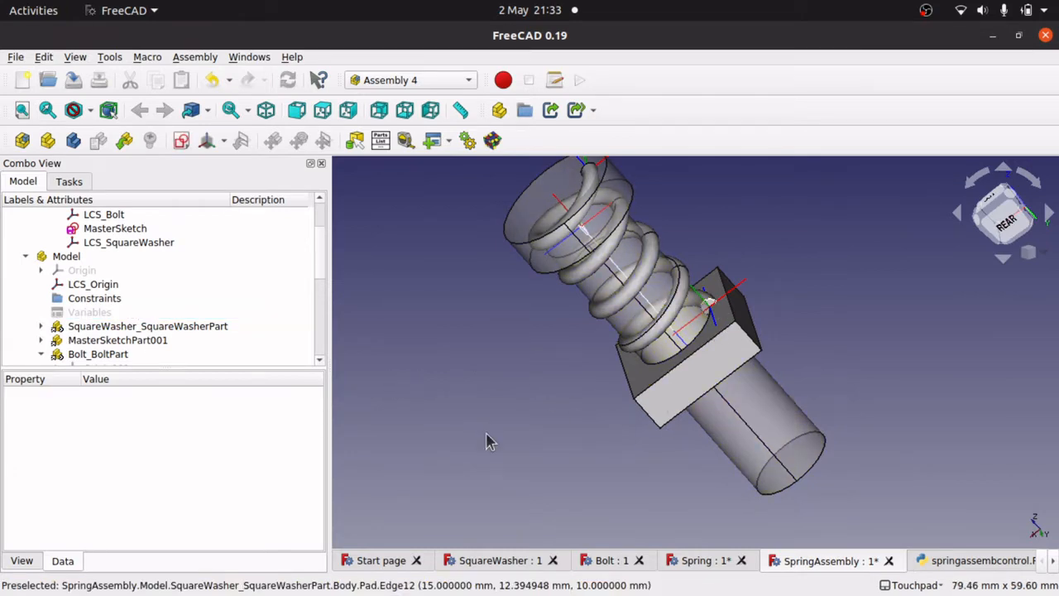
pyautogui.hotkey('ctrl', 's')
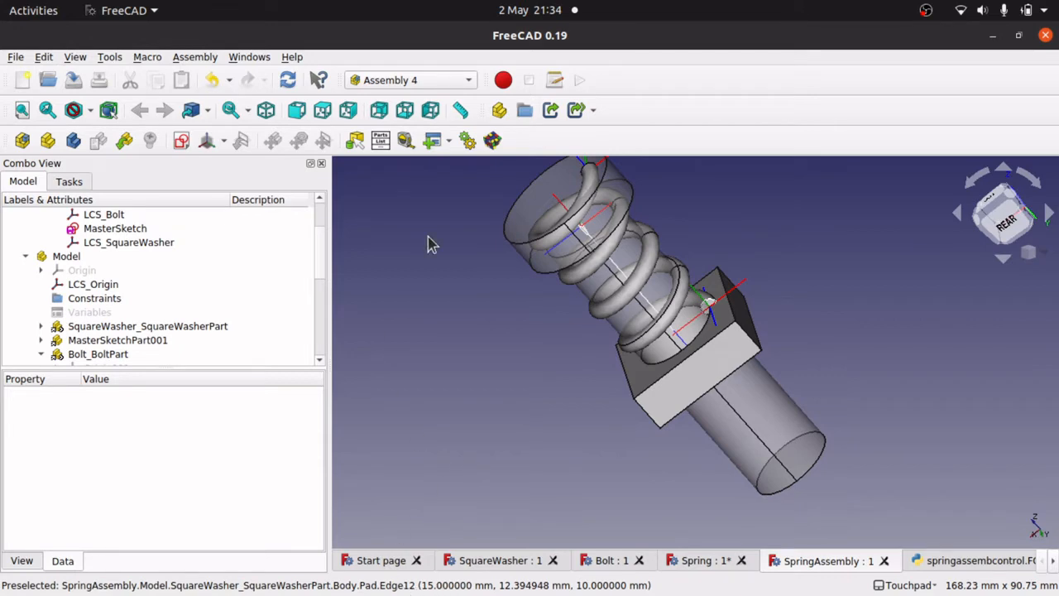
# - Set up an Animate Assembly run for springHeight with range 40 to 80 and step 4
pyautogui.click(467, 140)
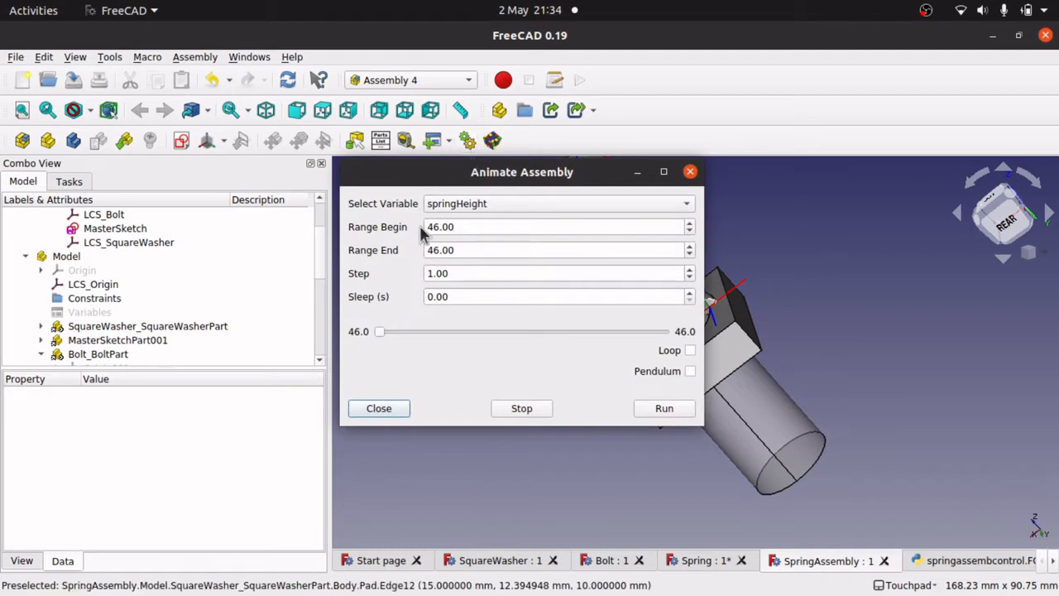
pyautogui.click(468, 226)
pyautogui.moveTo(469, 227); pyautogui.dragTo(384, 238)
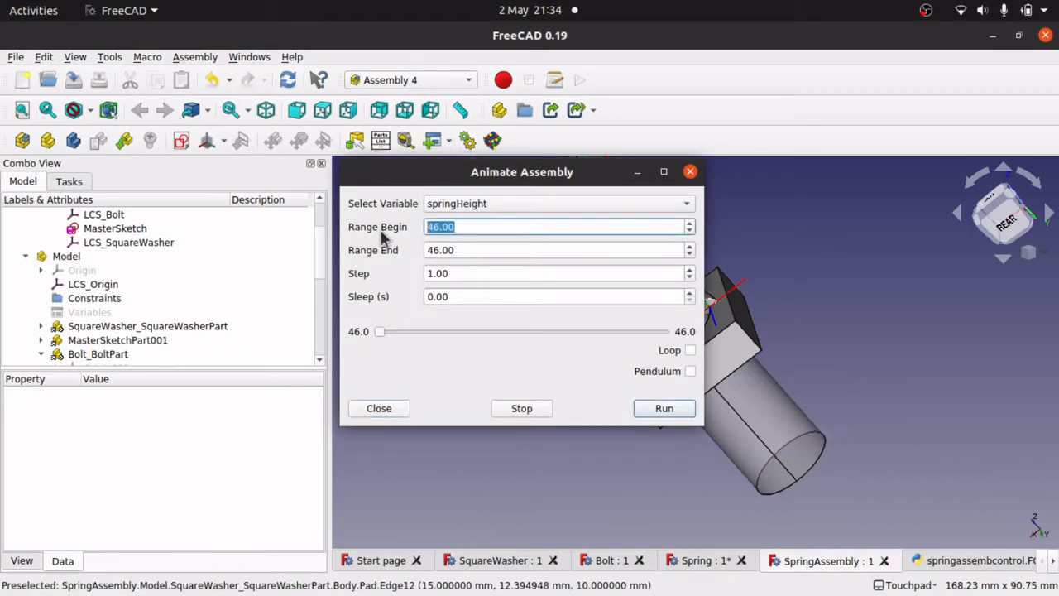
pyautogui.write('20')
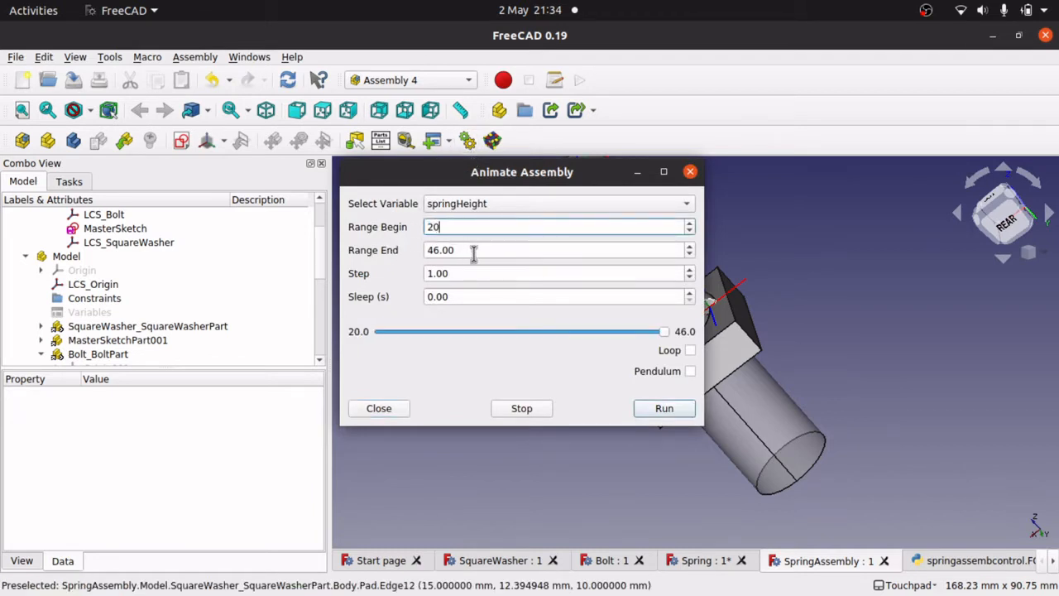
pyautogui.moveTo(450, 228); pyautogui.dragTo(372, 230)
pyautogui.write('40')
pyautogui.press('Tab')
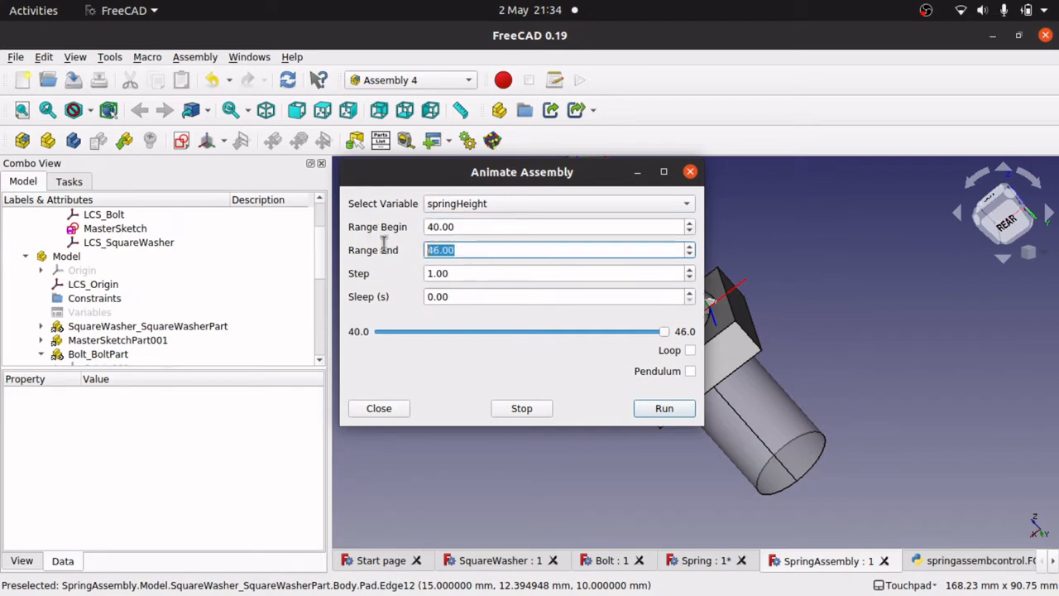
pyautogui.write('80')
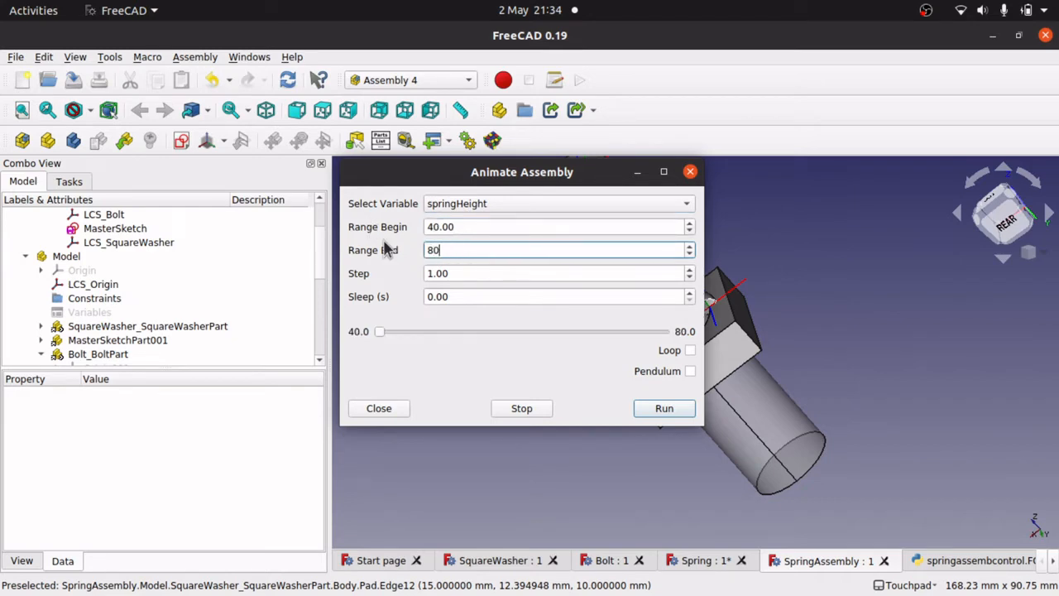
pyautogui.press('Tab')
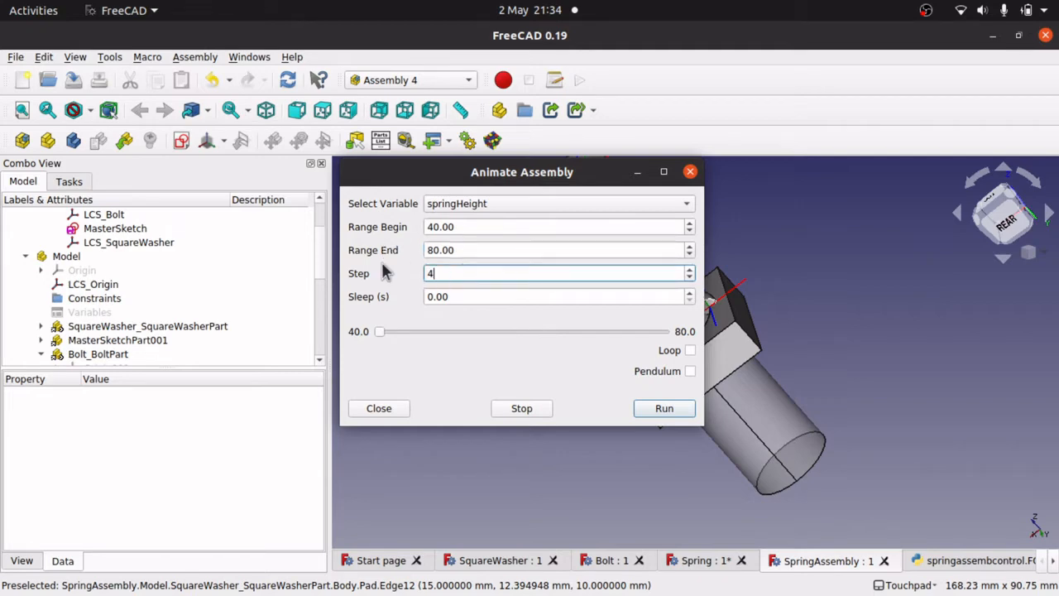
pyautogui.write('4')
# - Run the springHeight animation with the model in view and close the Animate Assembly dialog
pyautogui.moveTo(514, 183); pyautogui.dragTo(308, 282)
pyautogui.click(456, 508)
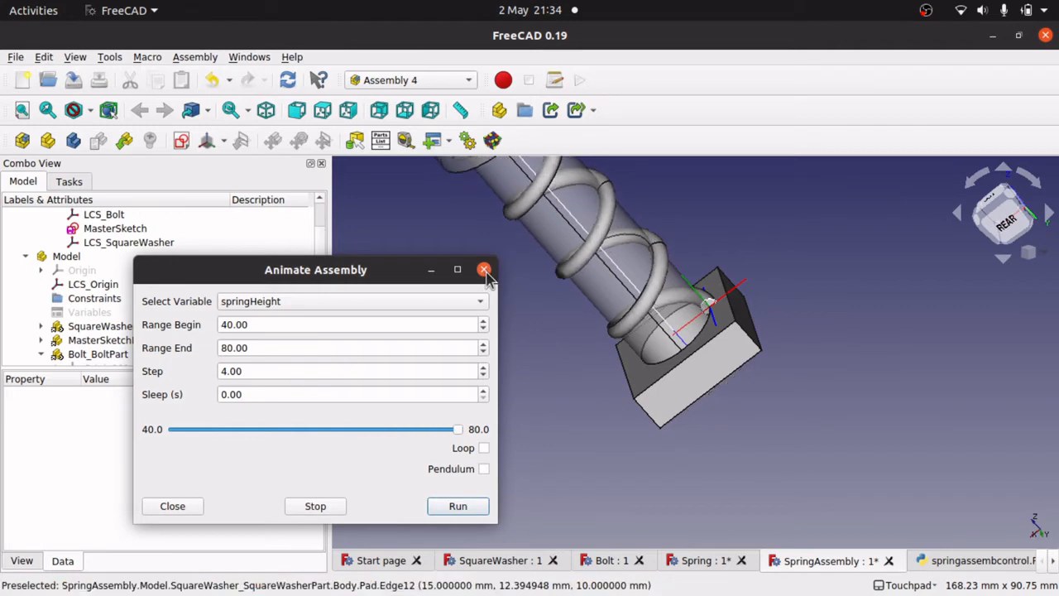
pyautogui.click(484, 269)
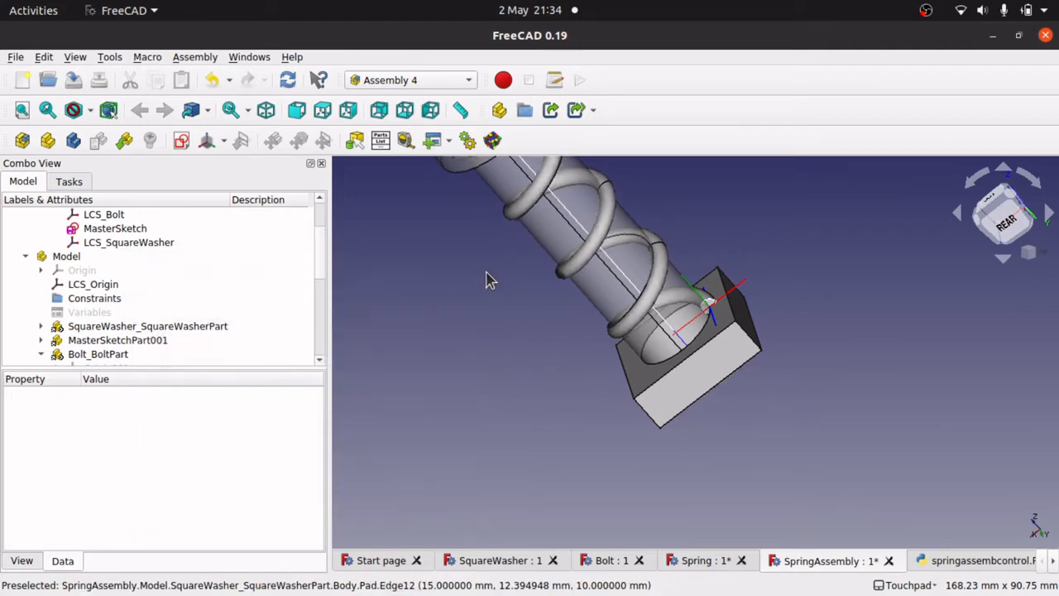
# - Save the Spring and SpringAssembly documents and quit FreeCAD, saving any remaining changes
pyautogui.click(706, 561)
pyautogui.hotkey('ctrl', 's')
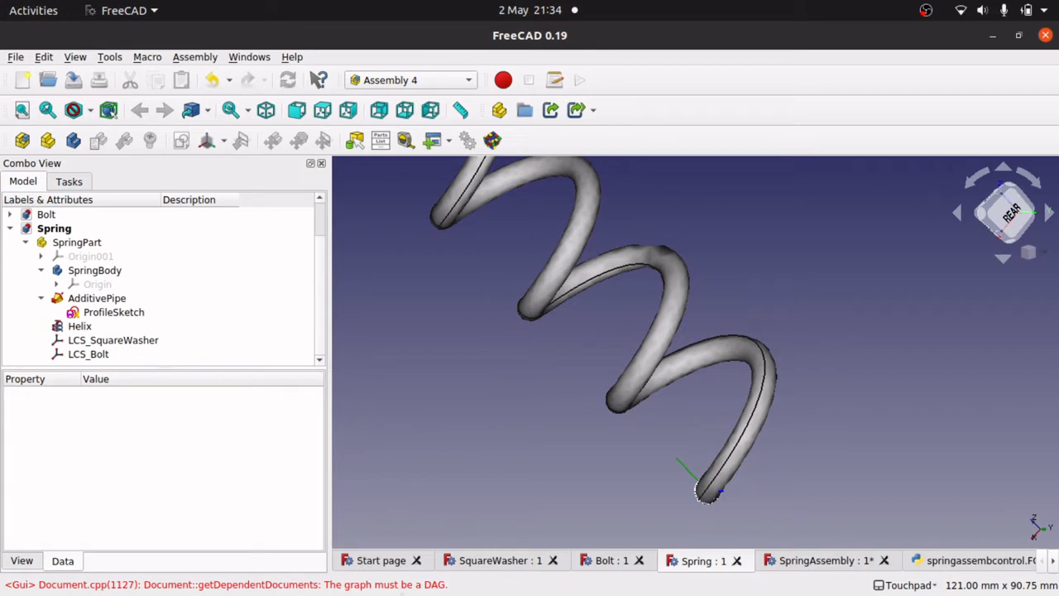
pyautogui.click(811, 561)
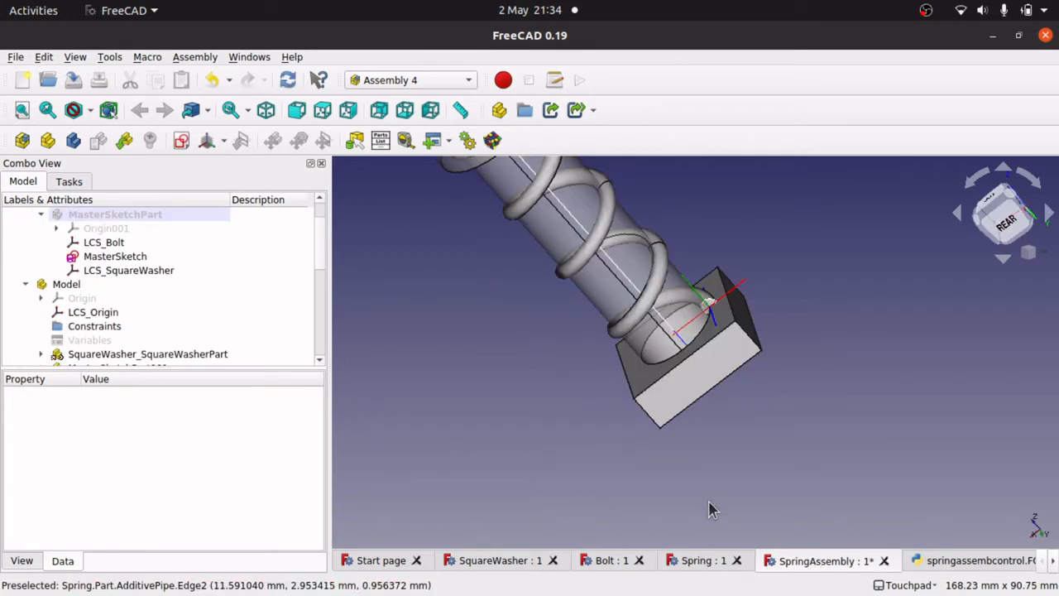
pyautogui.click(1045, 36)
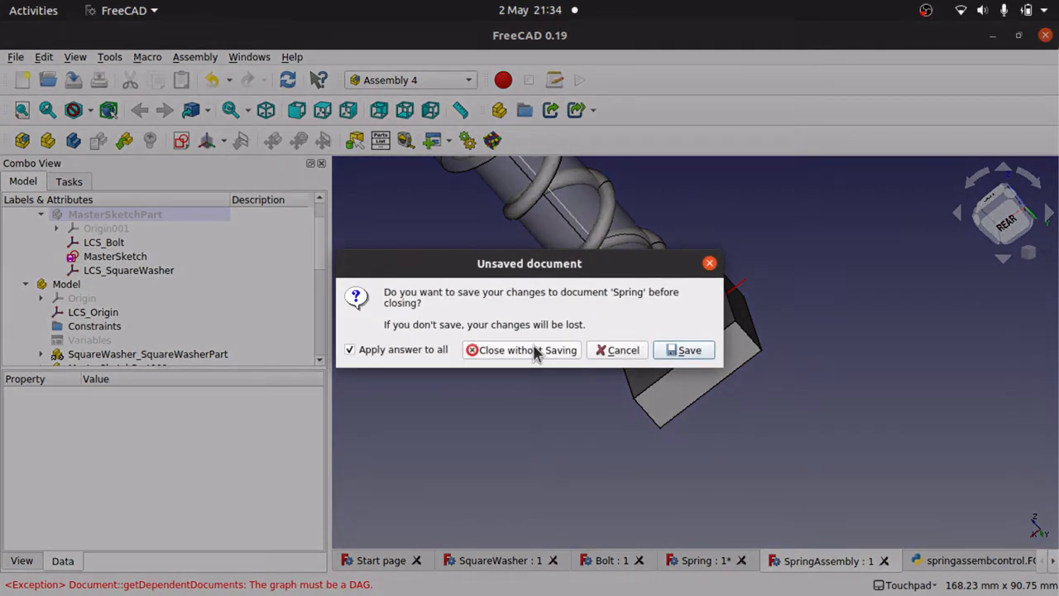
pyautogui.click(688, 352)
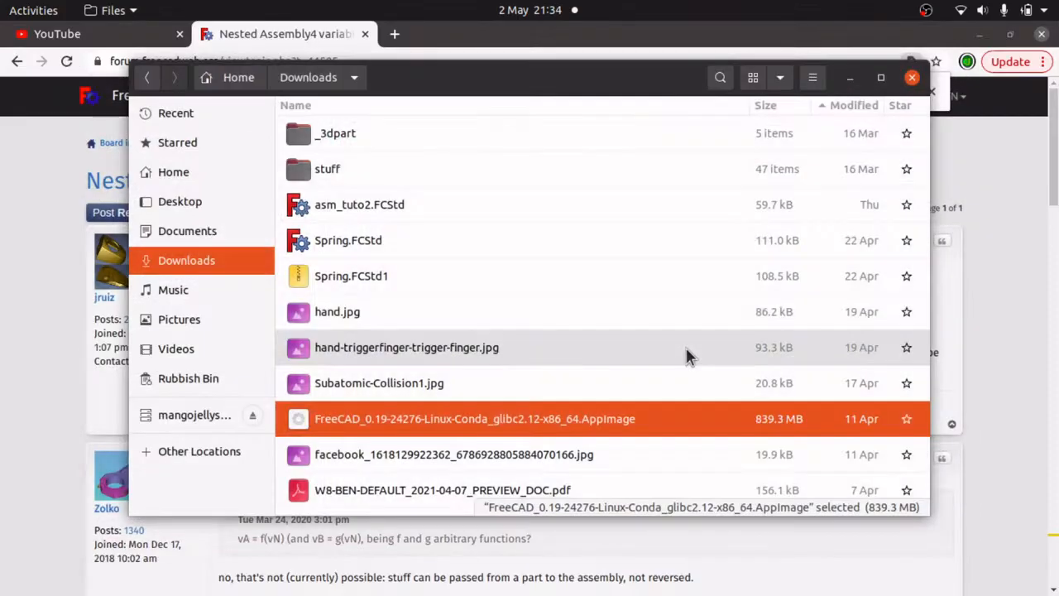
# - Relaunch FreeCAD from the 0.19 AppImage in Downloads and reopen the recent file SpringAssembly.FCStd
pyautogui.doubleClick(547, 419)
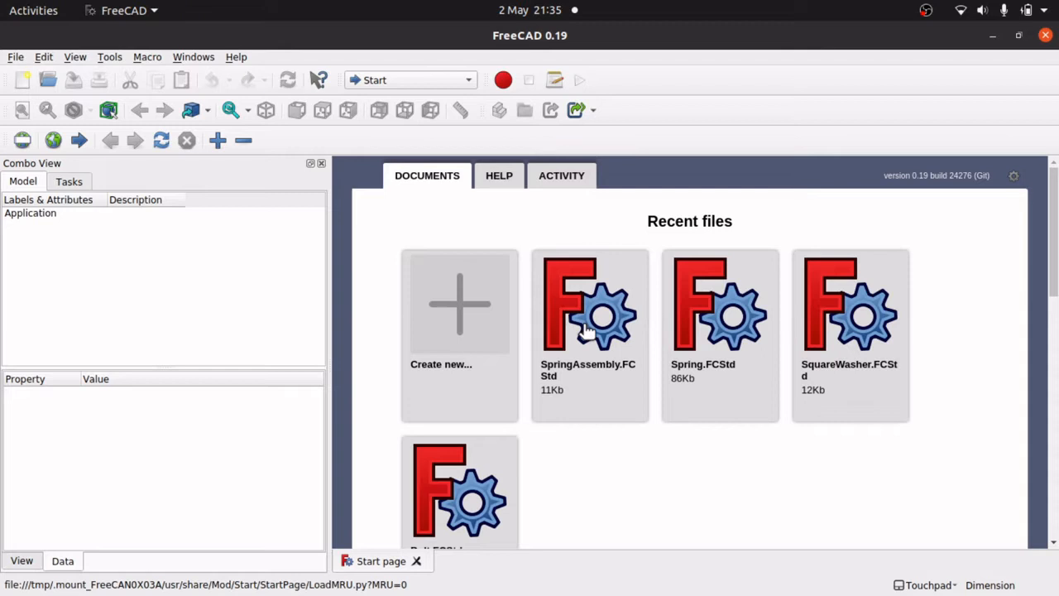
pyautogui.click(590, 335)
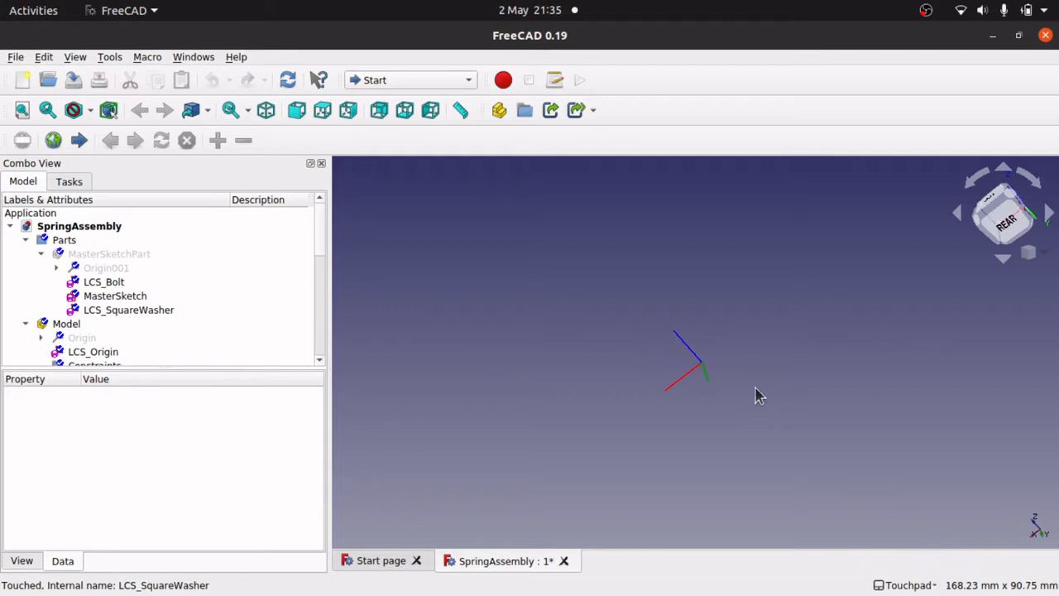
pyautogui.scroll(-4, 745, 382)
pyautogui.scroll(2, 745, 382)
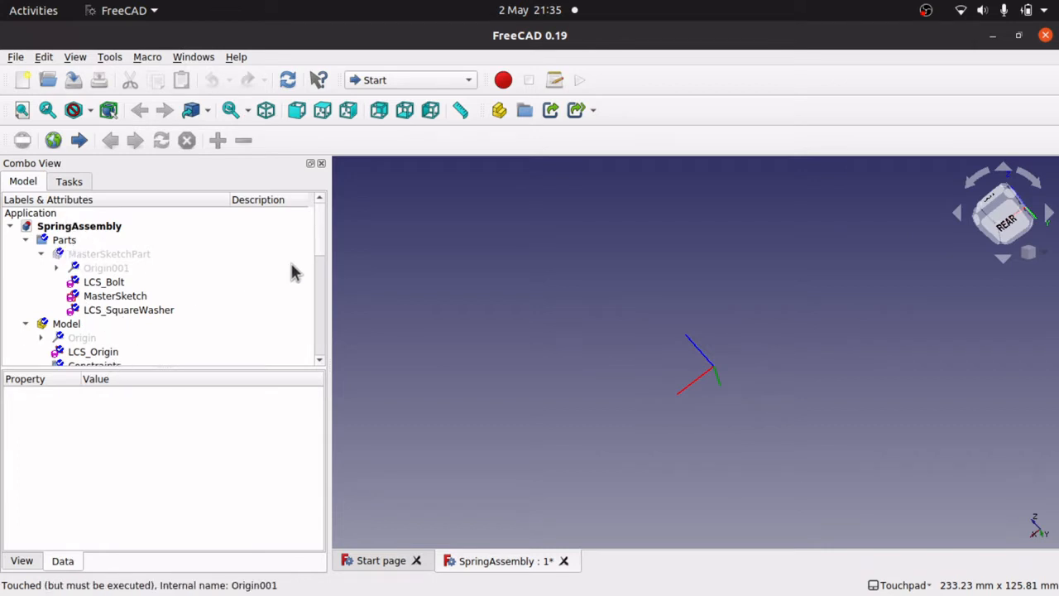
# - Look through the reopened assembly's model tree and inspect the pitch and height of its spring's Helix
pyautogui.moveTo(322, 259); pyautogui.dragTo(317, 303)
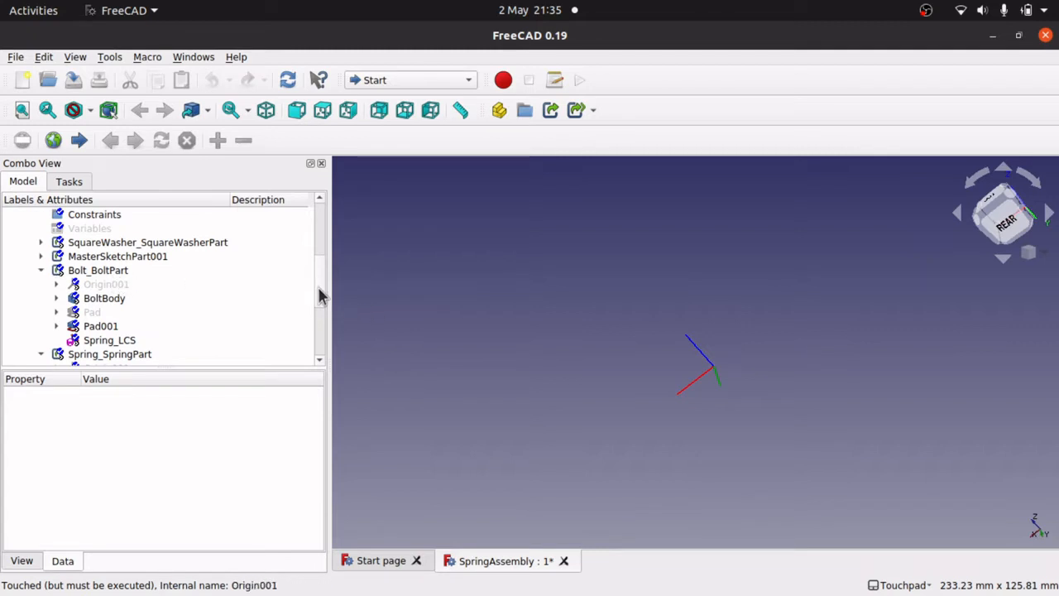
pyautogui.moveTo(322, 292); pyautogui.dragTo(324, 246)
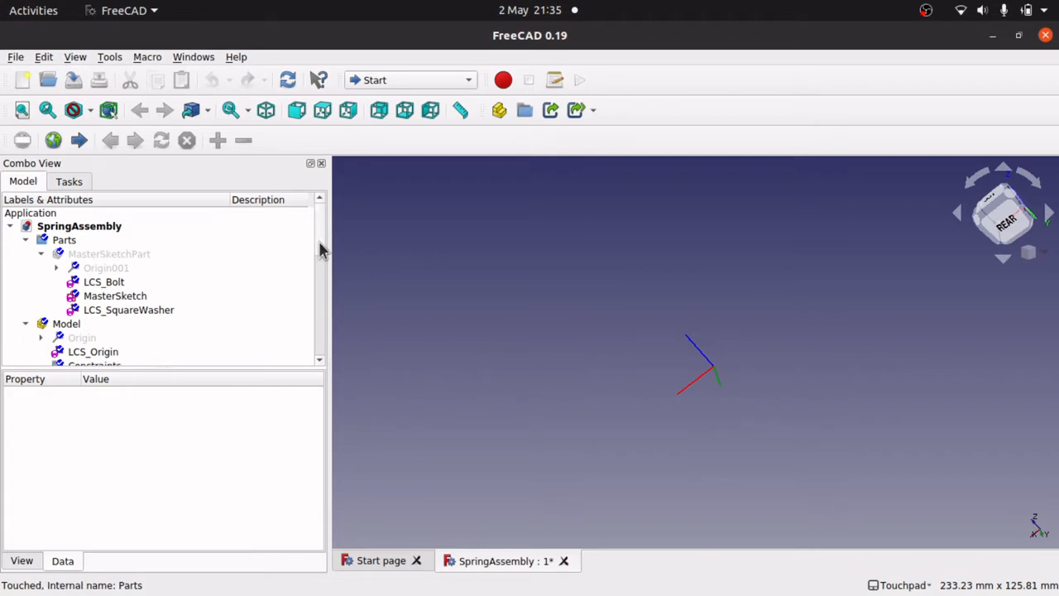
pyautogui.scroll(-7, 312, 293)
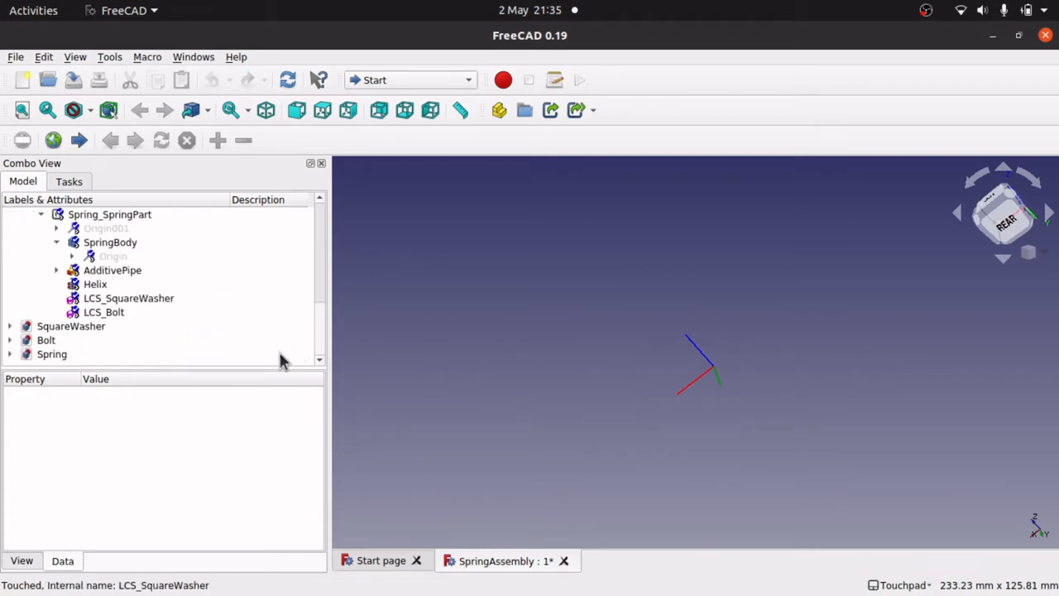
pyautogui.click(103, 284)
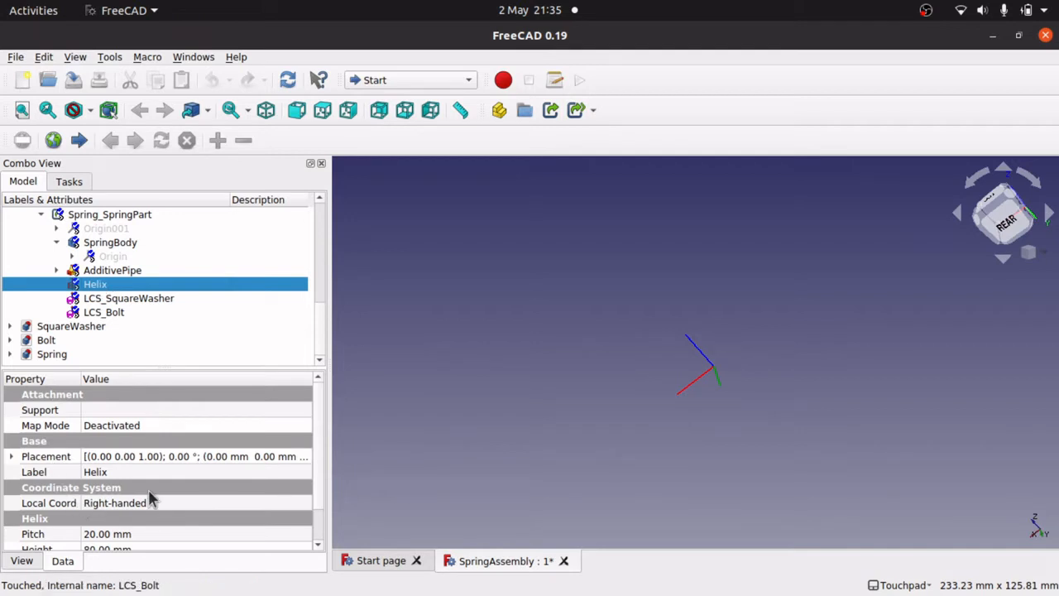
pyautogui.scroll(-2, 323, 534)
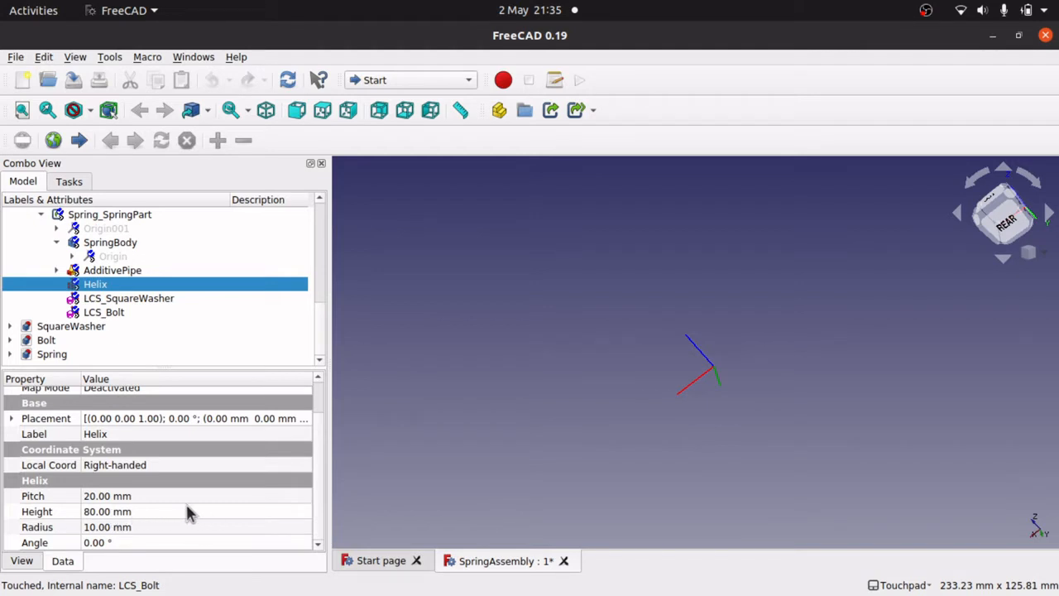
# - Expand the standalone Spring document in the model tree and inspect the pitch and height of its Helix
pyautogui.click(52, 356)
pyautogui.click(9, 354)
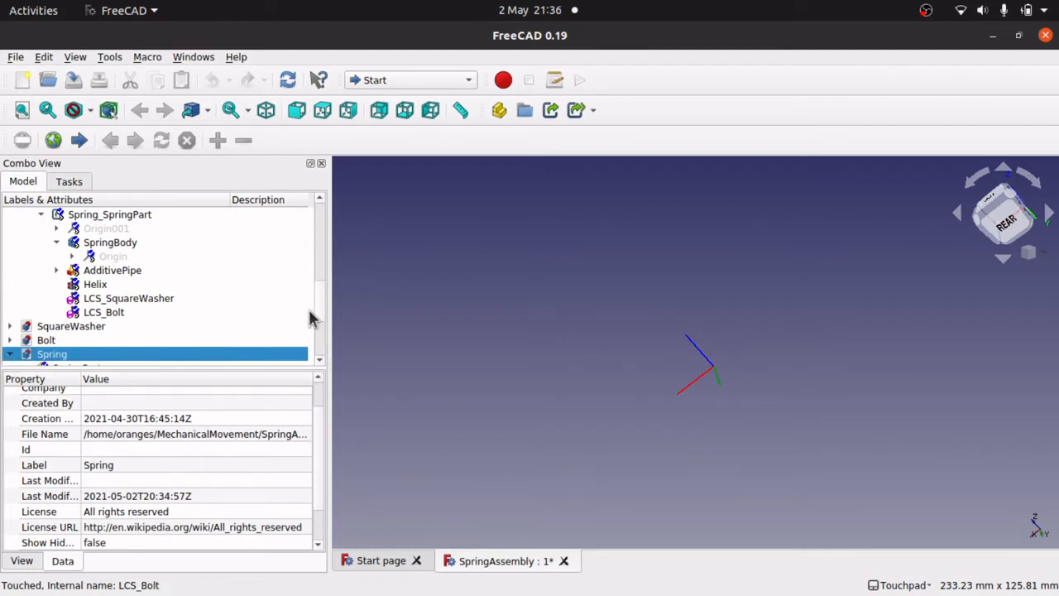
pyautogui.moveTo(324, 310); pyautogui.dragTo(323, 356)
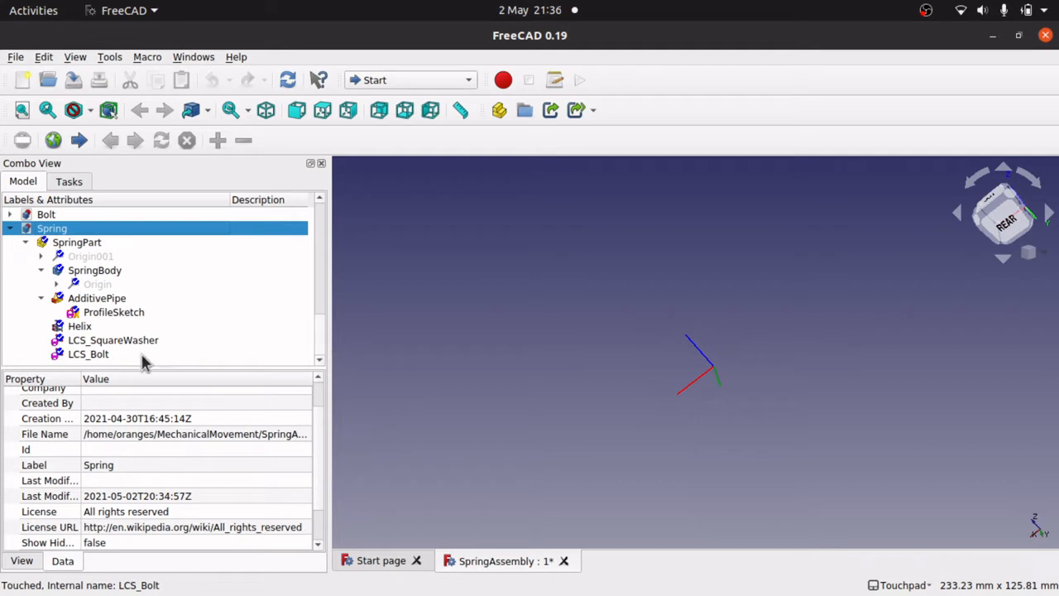
pyautogui.click(85, 330)
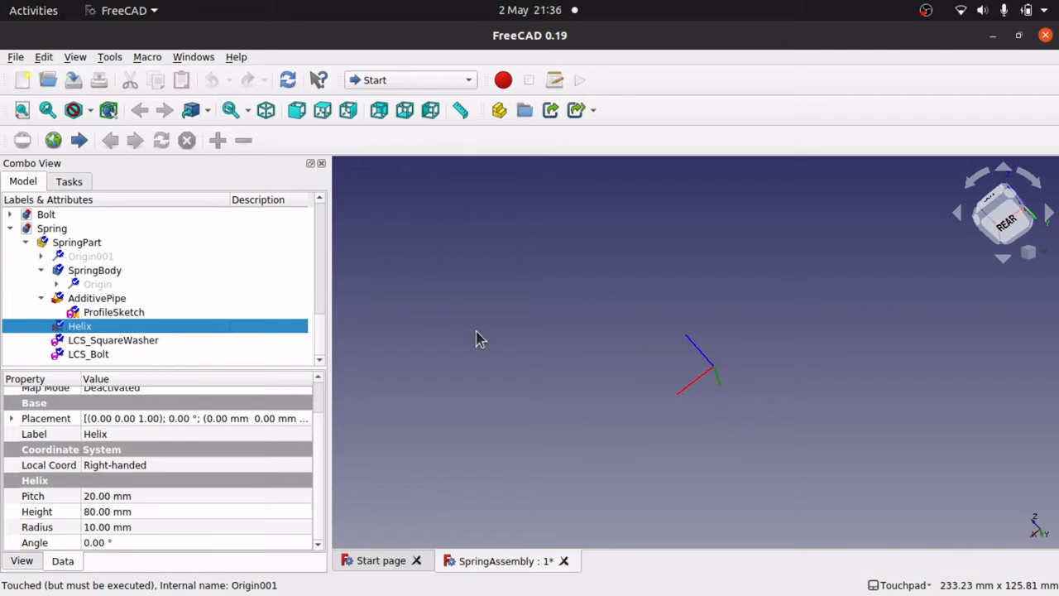
# - Close the SpringAssembly view and all remaining open documents without saving any changes
pyautogui.click(563, 561)
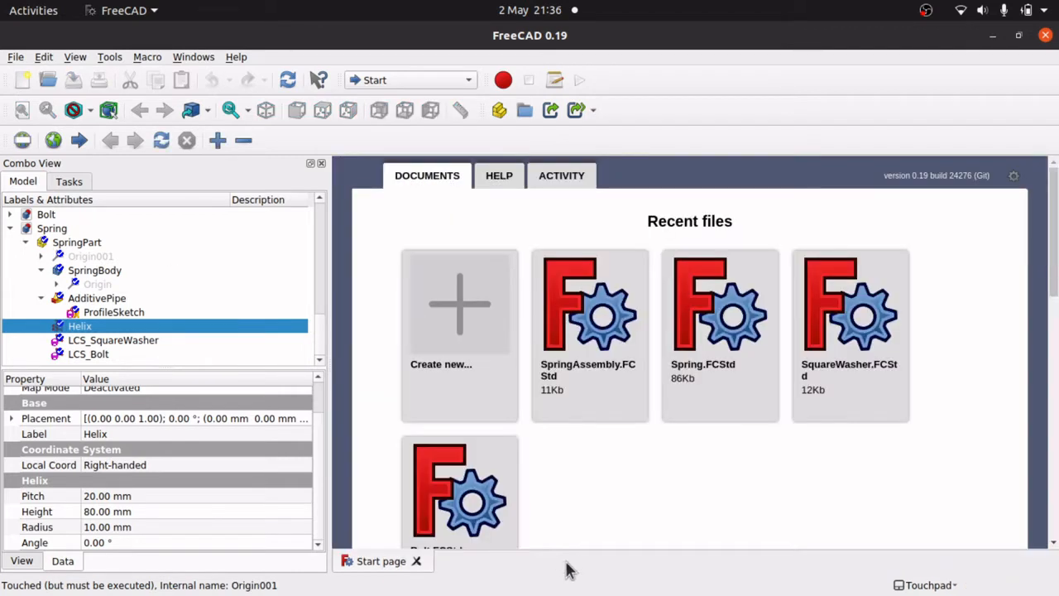
pyautogui.click(15, 61)
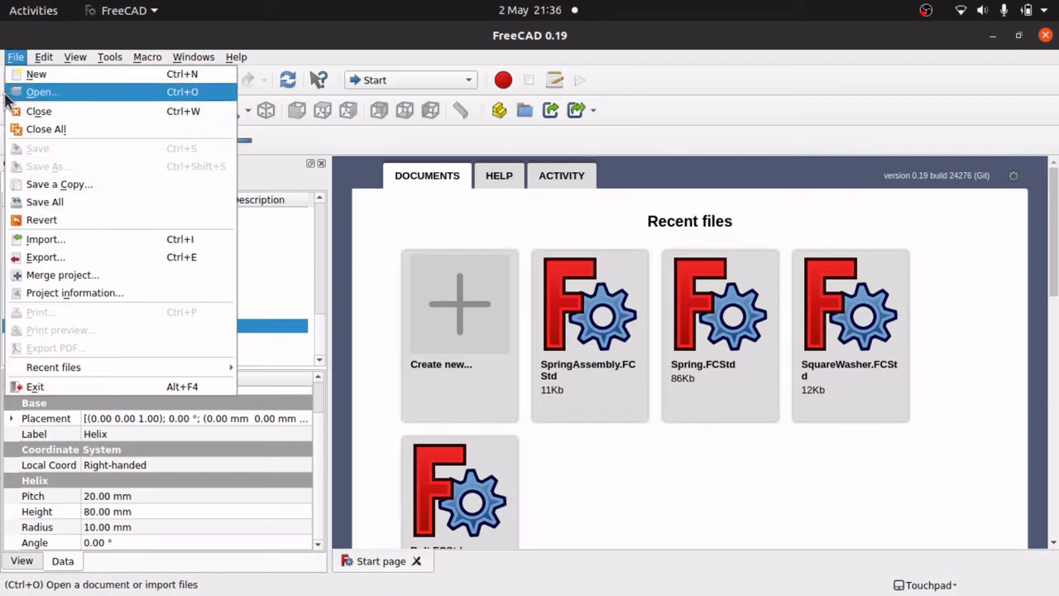
pyautogui.click(51, 132)
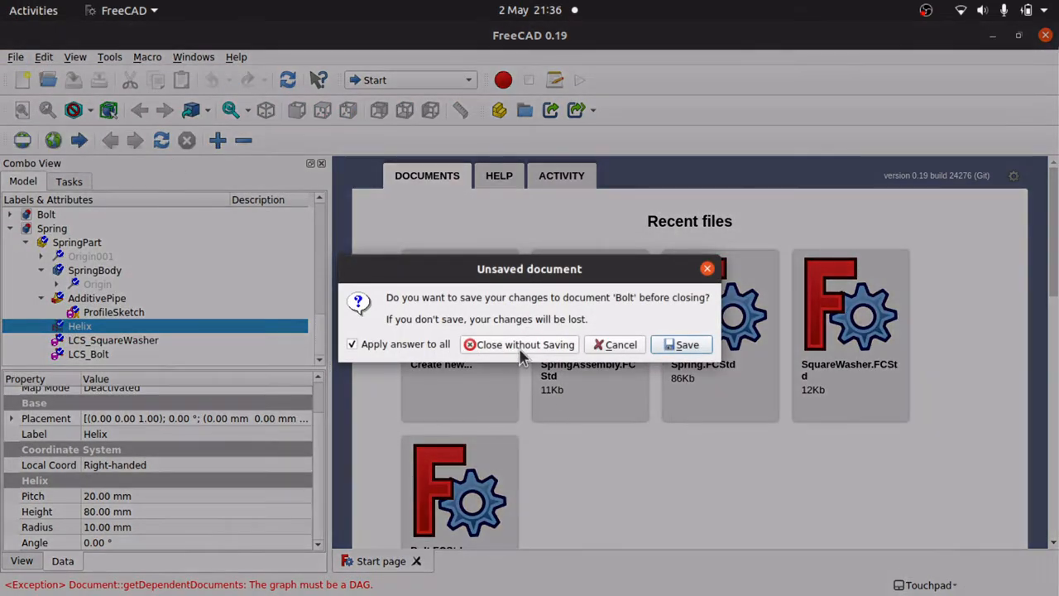
pyautogui.click(522, 345)
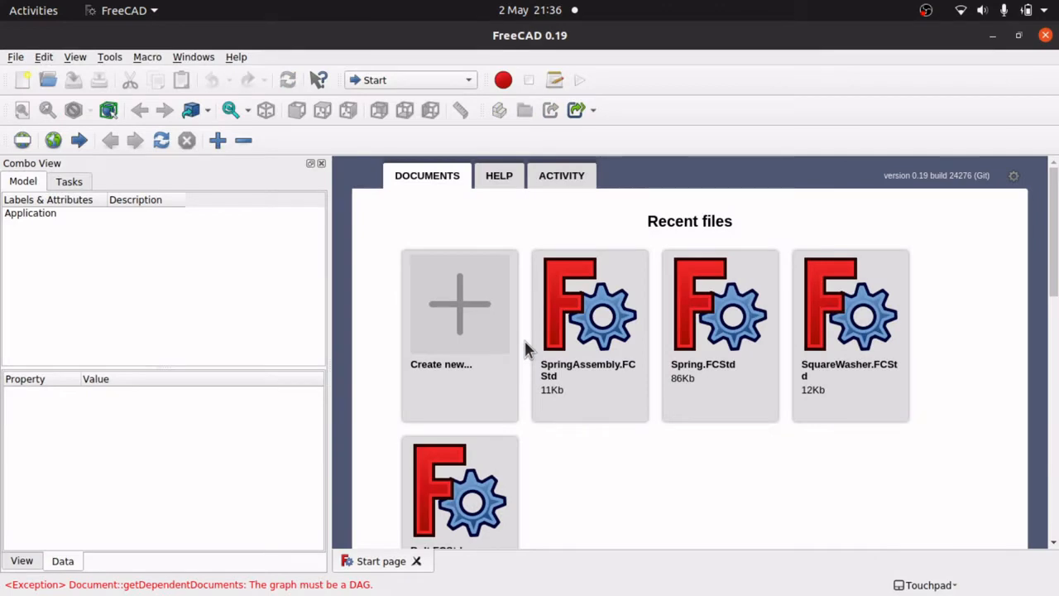
# - Open the recent file Spring.FCStd, dismiss the missing-icon warning, and inspect the linked SpringAssembly document and its Variables object in the tree
pyautogui.click(715, 379)
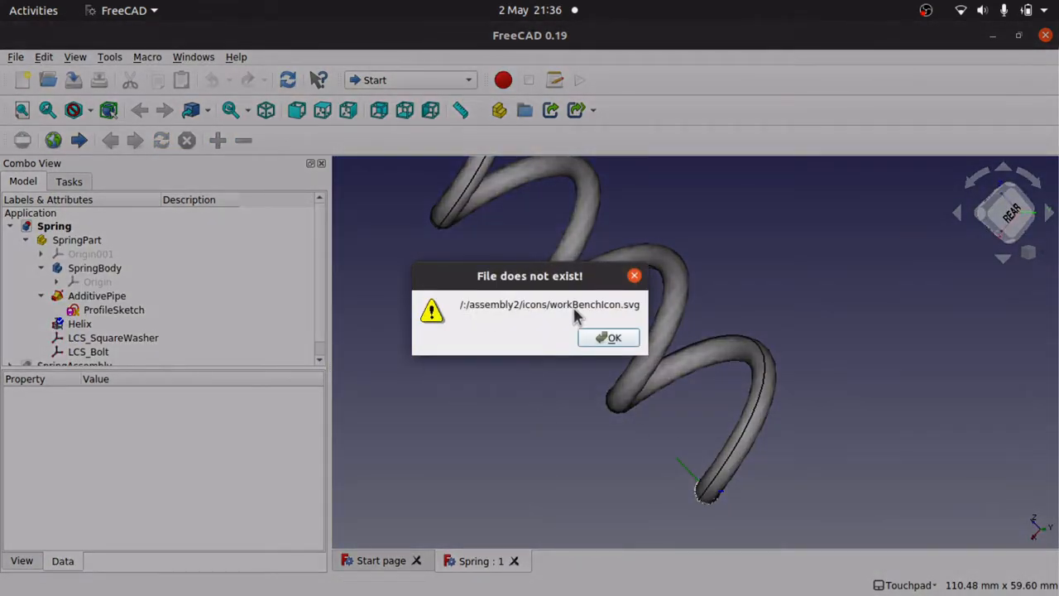
pyautogui.click(608, 338)
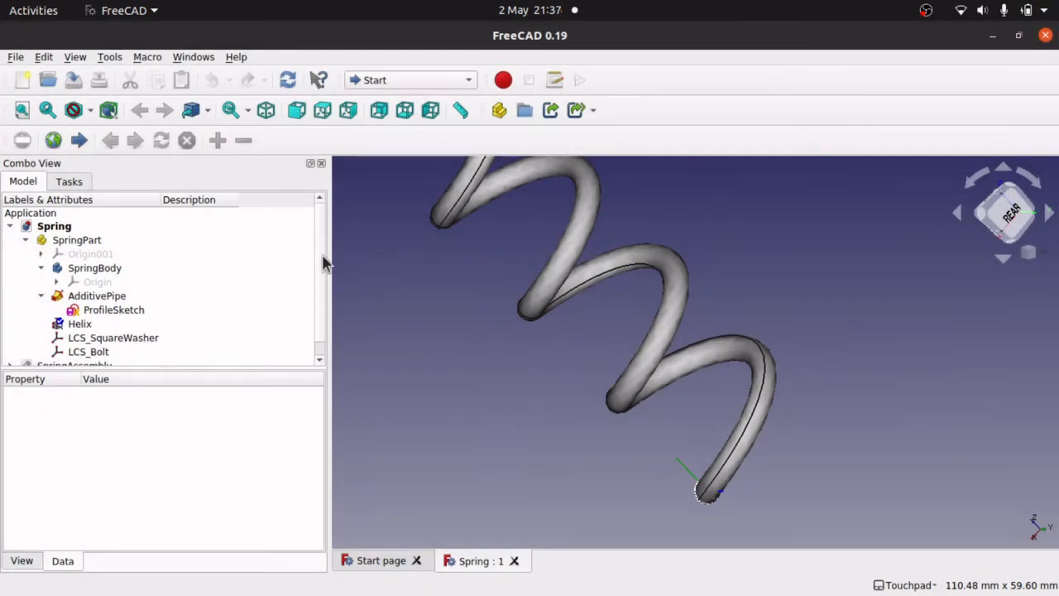
pyautogui.scroll(-1, 323, 315)
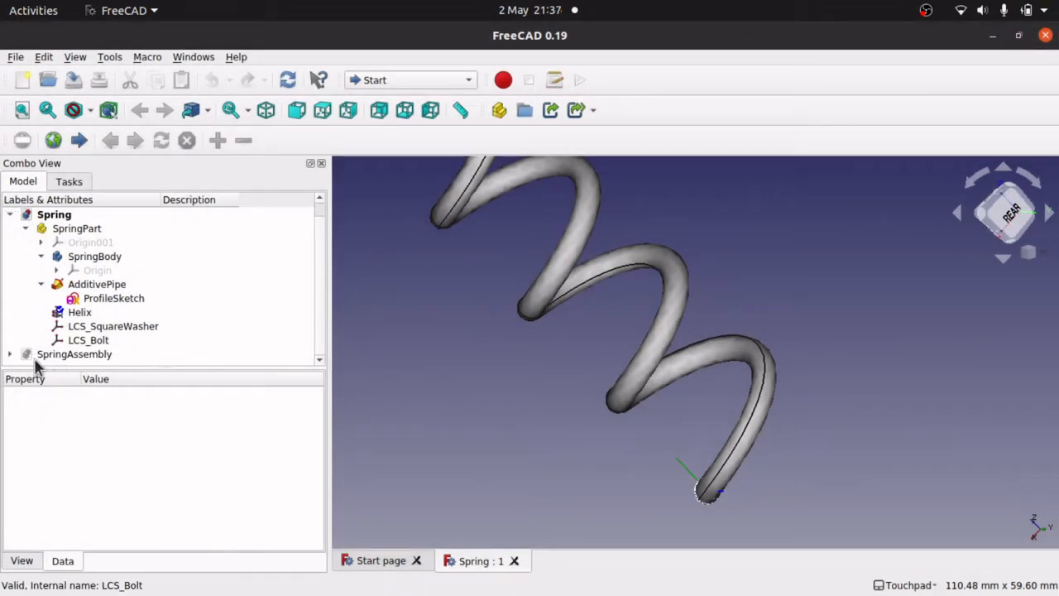
pyautogui.click(61, 357)
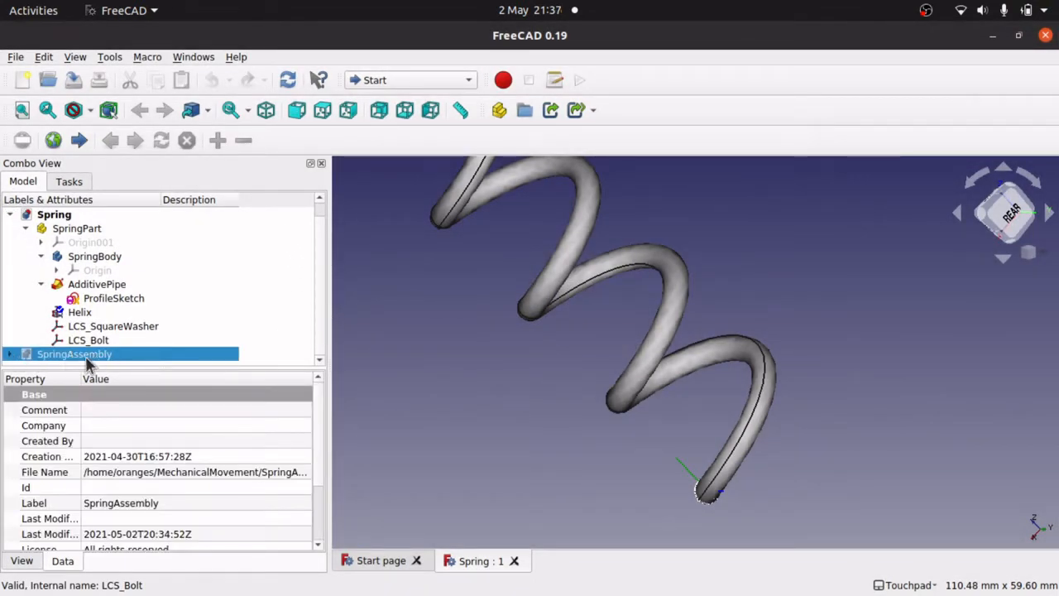
pyautogui.click(11, 356)
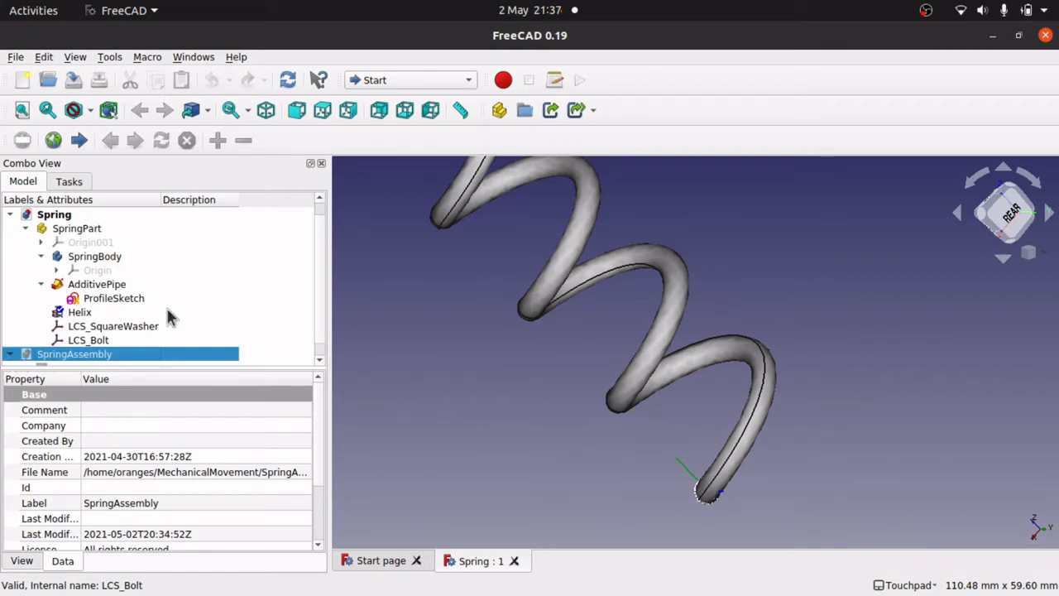
pyautogui.scroll(-1, 324, 308)
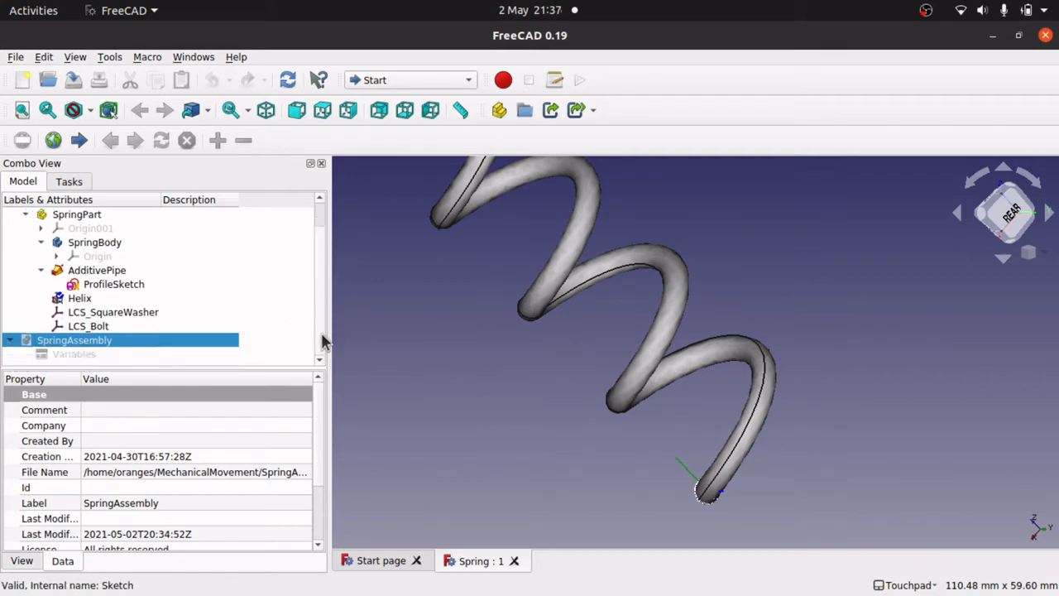
pyautogui.click(70, 359)
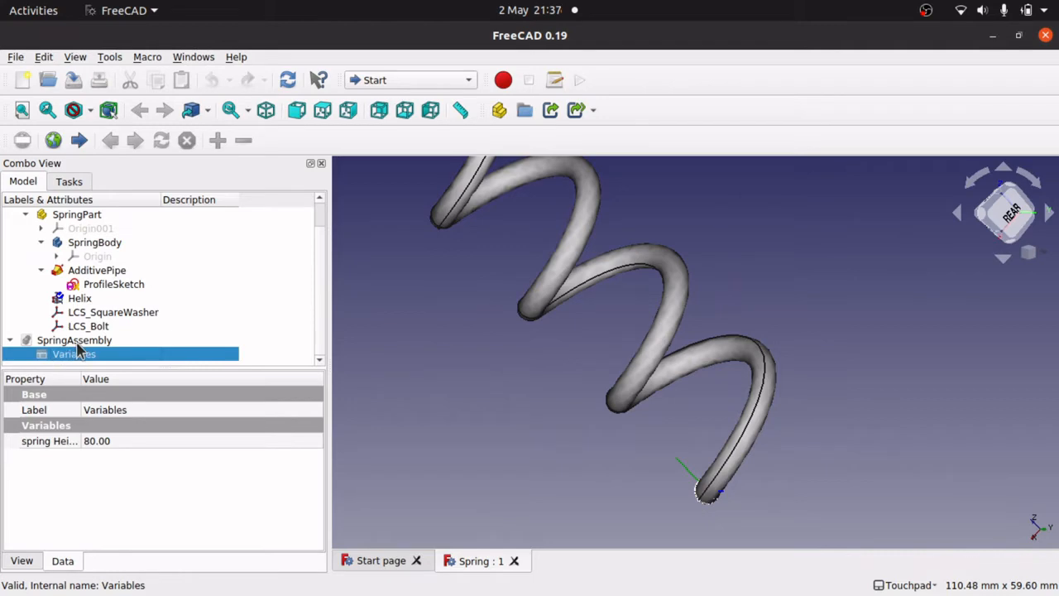
pyautogui.click(87, 341)
pyautogui.click(68, 356)
pyautogui.click(78, 343)
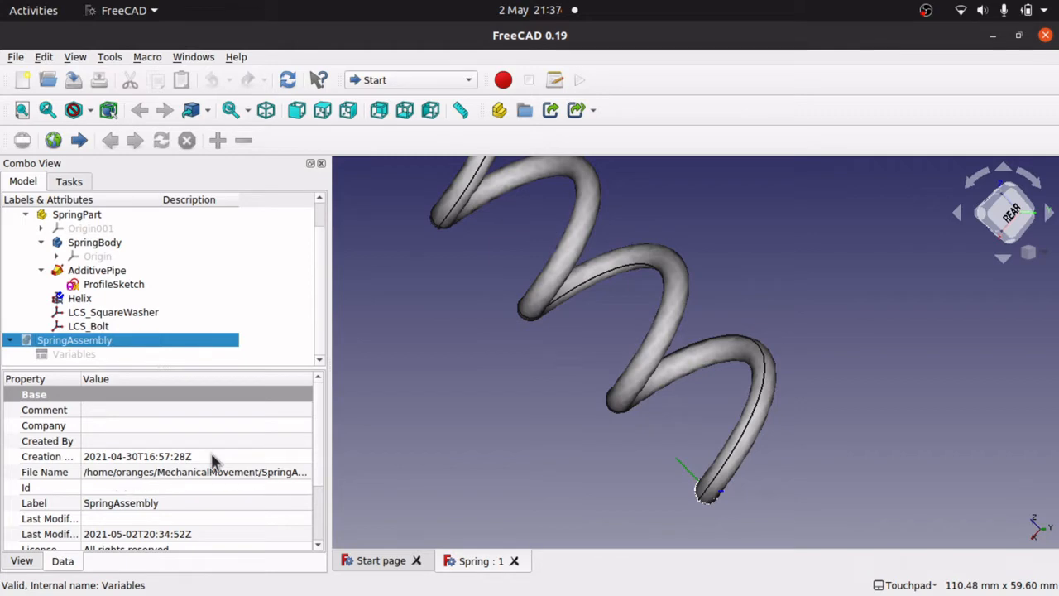
# - Clear the SpringAssembly springHeight formula from the Helix's Height and check its Pitch property
pyautogui.click(77, 299)
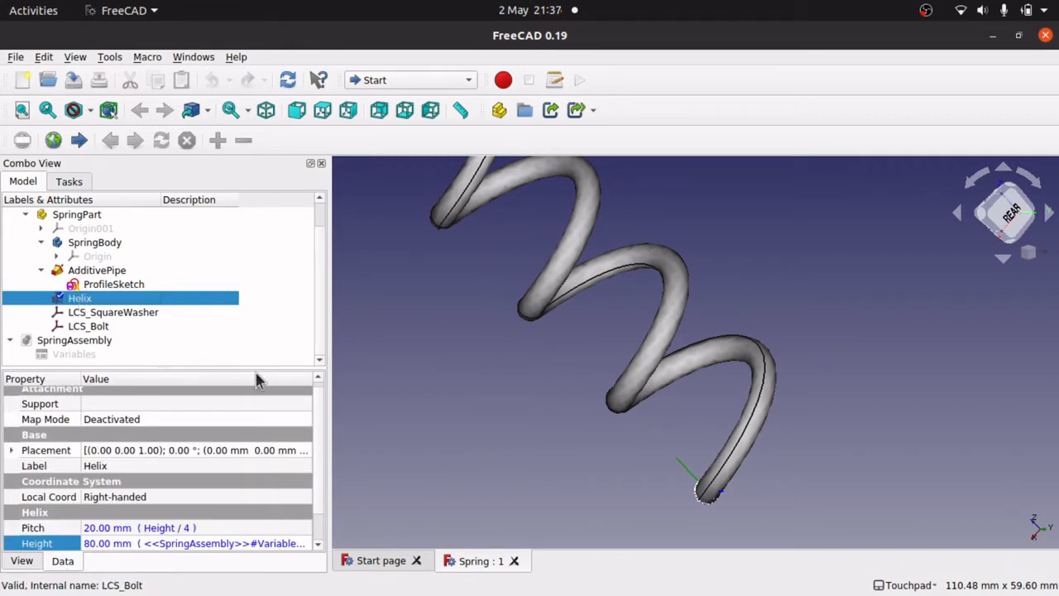
pyautogui.scroll(-2, 273, 463)
pyautogui.click(302, 519)
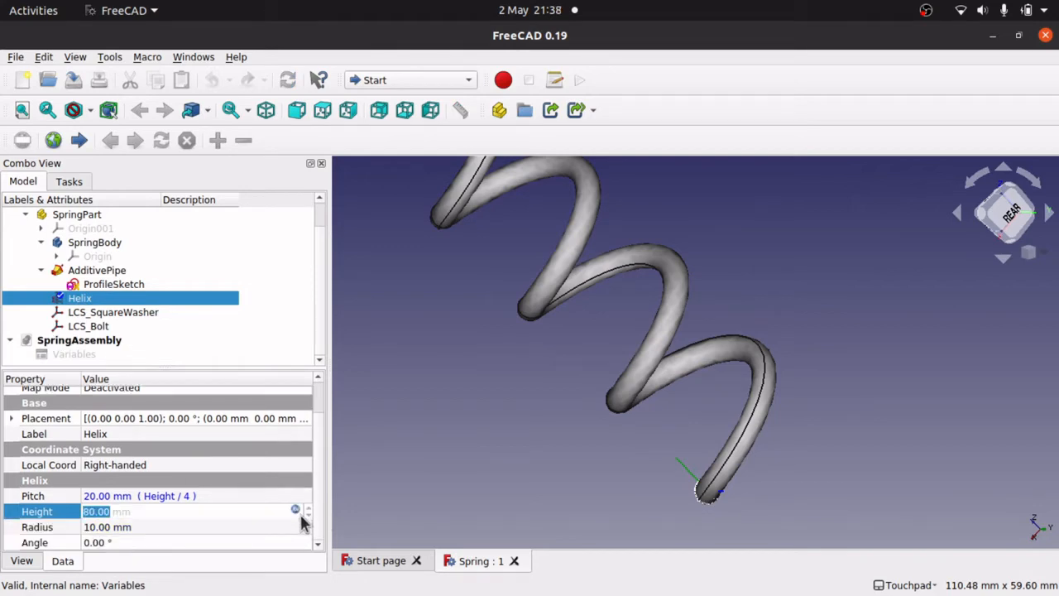
pyautogui.click(296, 511)
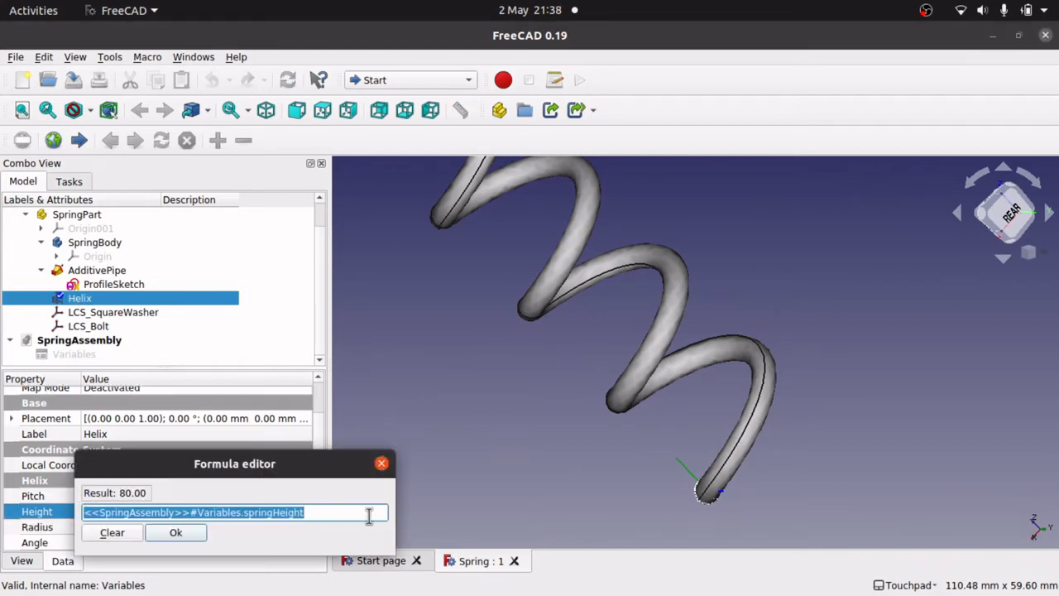
pyautogui.press('BackSpace')
pyautogui.click(112, 533)
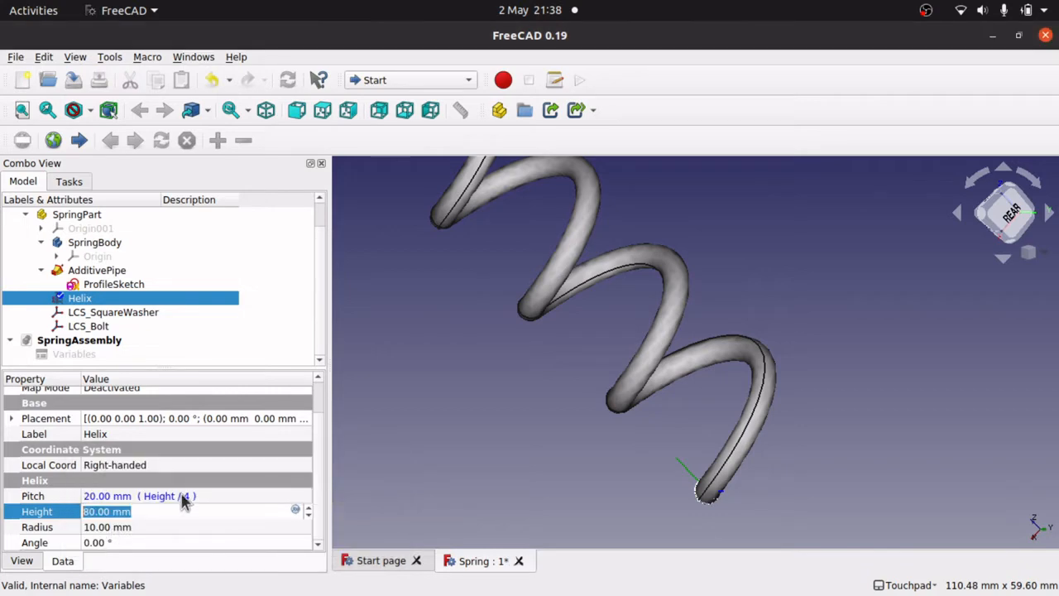
pyautogui.click(223, 501)
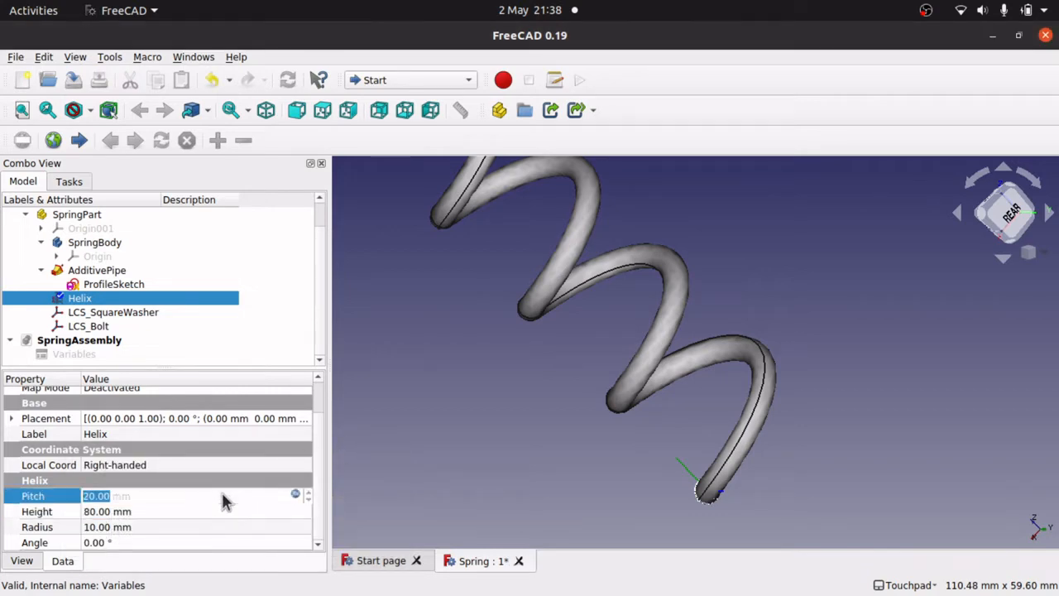
pyautogui.click(173, 513)
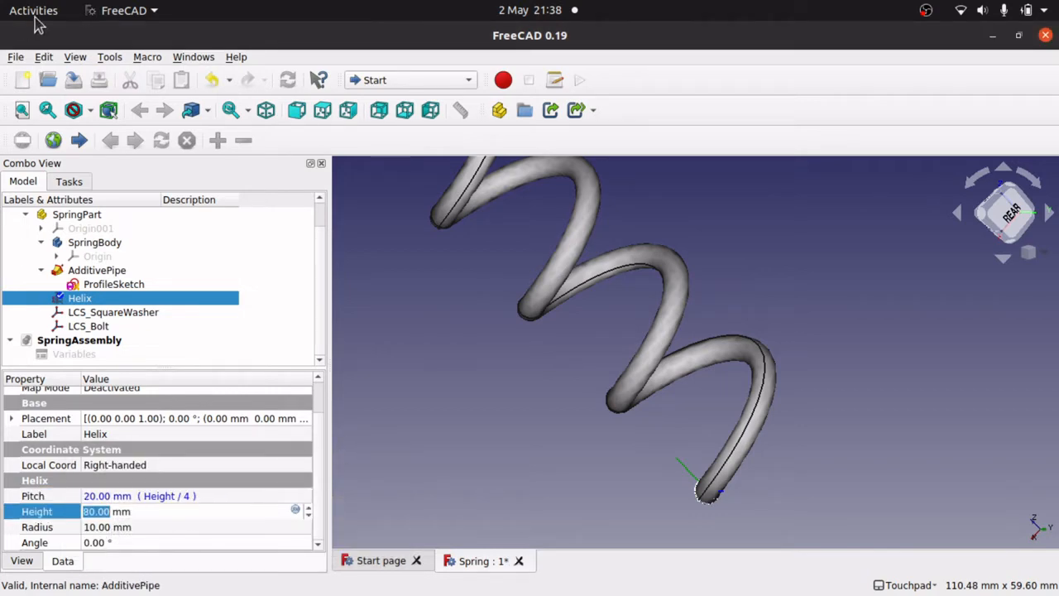
# - Save the Spring document and close all open documents
pyautogui.click(15, 57)
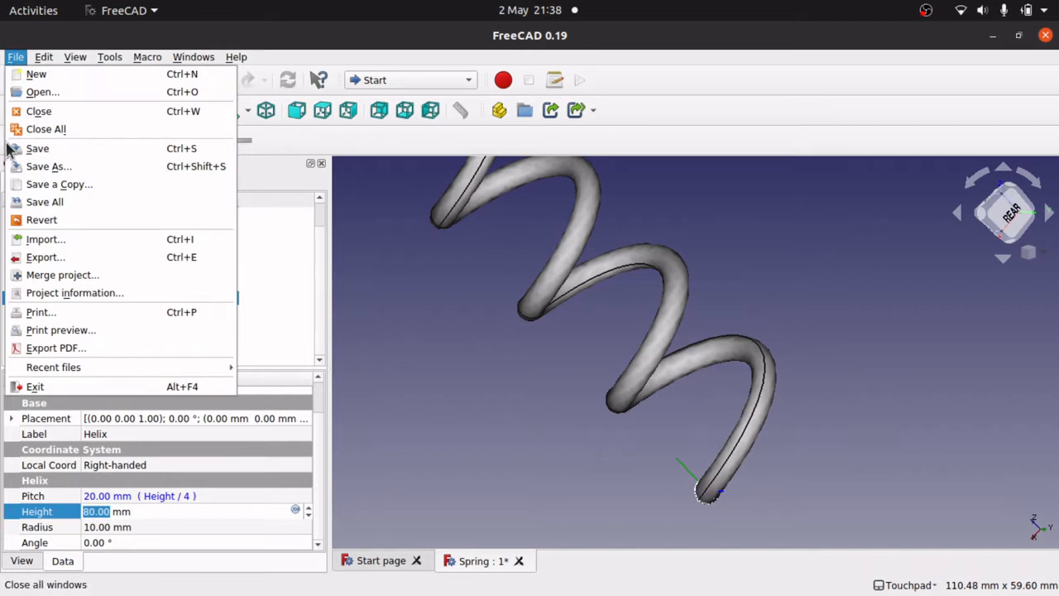
pyautogui.click(33, 151)
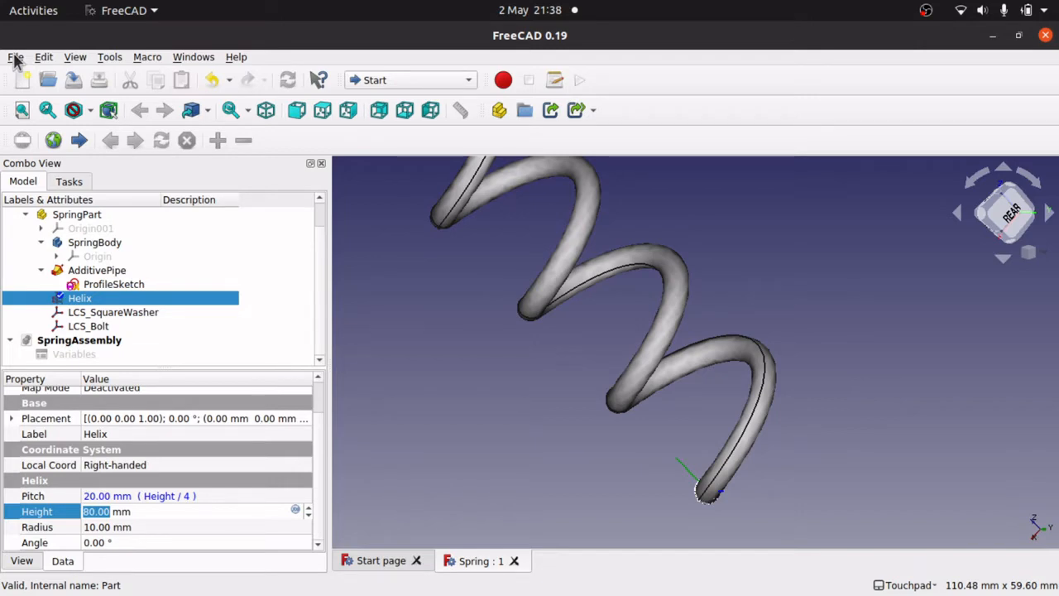
pyautogui.click(15, 58)
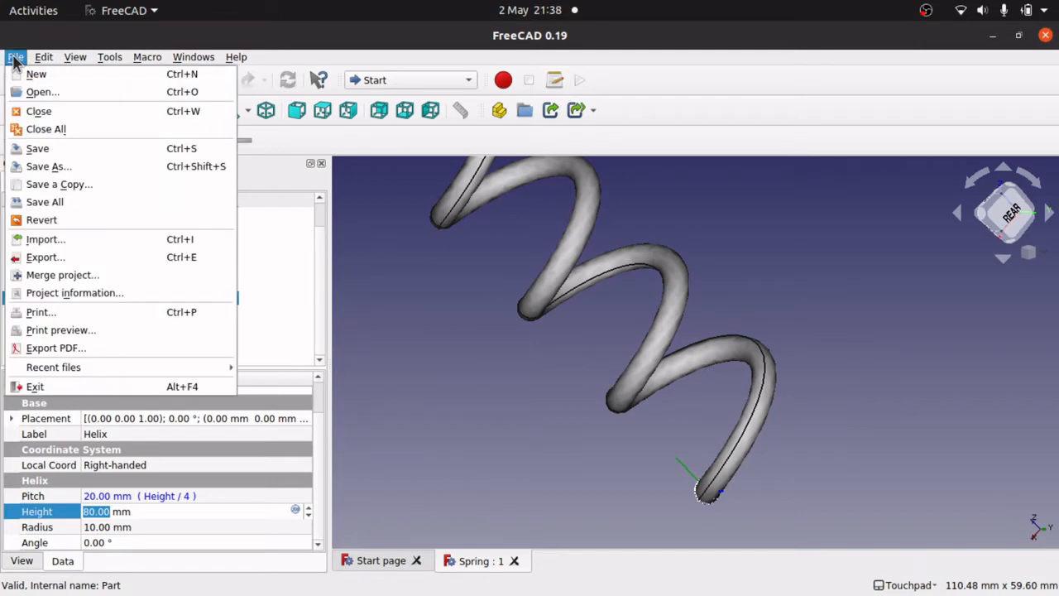
pyautogui.click(58, 129)
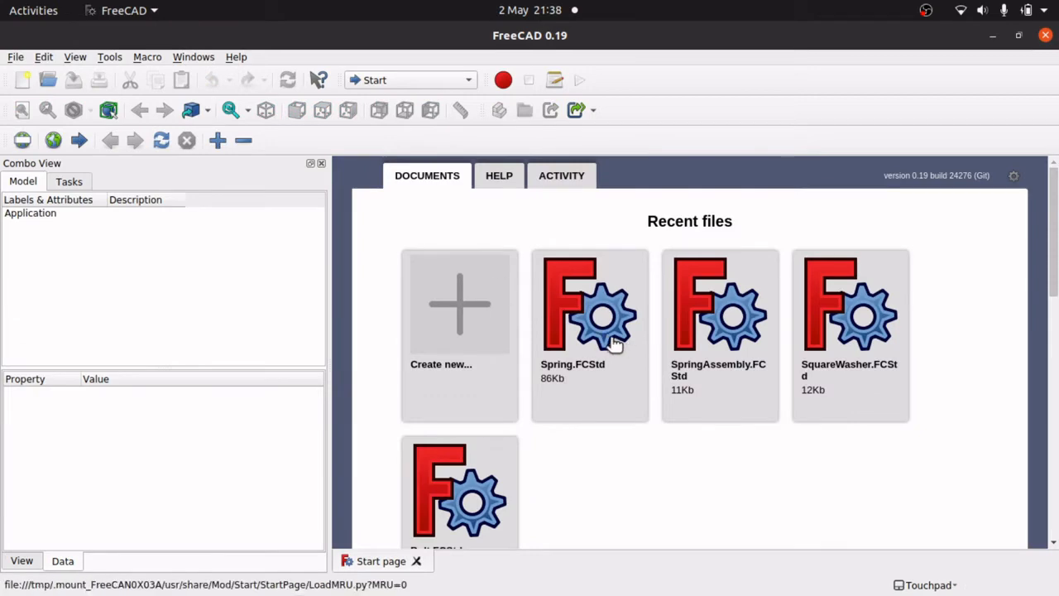
# - Reopen the recent file Spring.FCStd, dismiss the missing-icon warning, and check the Helix's pitch and height
pyautogui.click(615, 343)
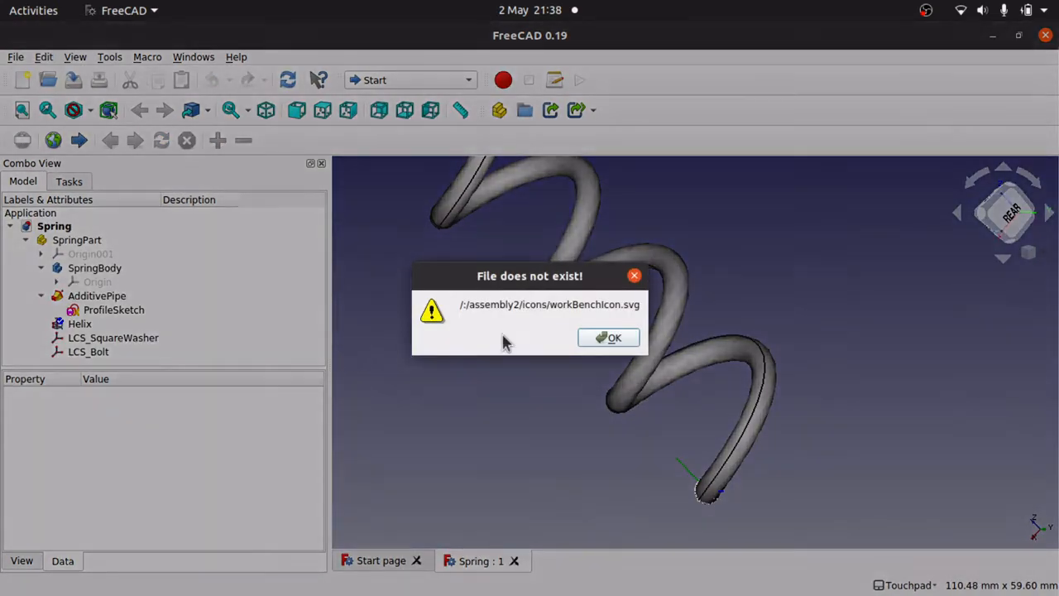
pyautogui.click(619, 338)
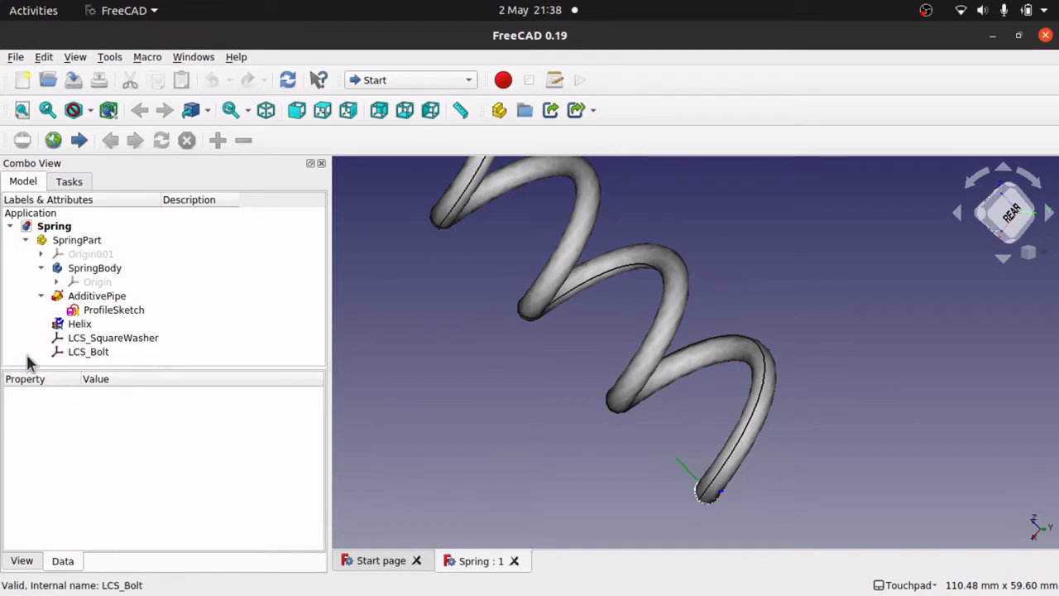
pyautogui.click(80, 326)
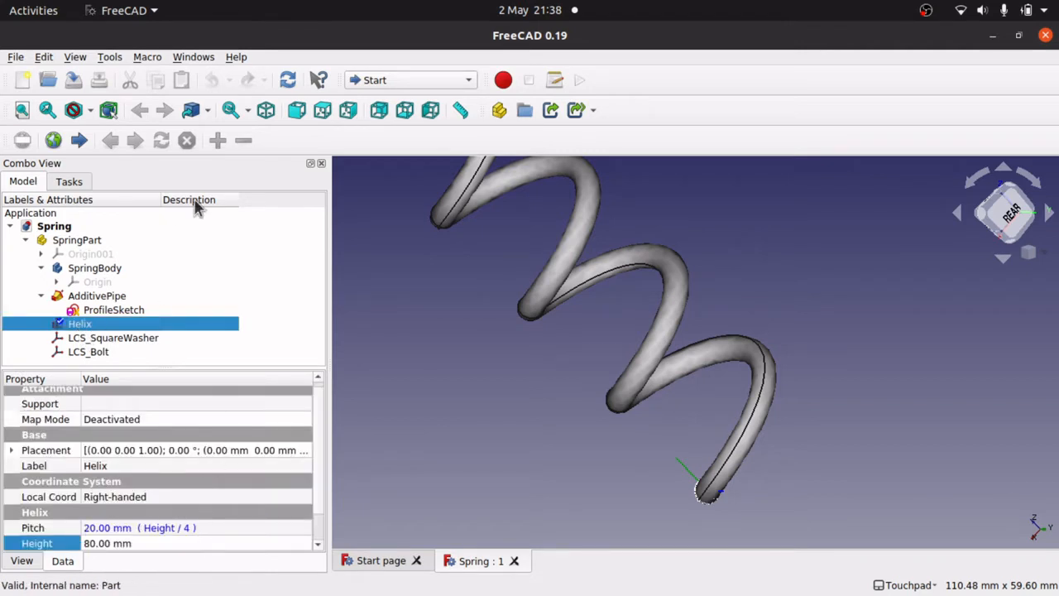
# - Open the recent file SpringAssembly.FCStd alongside the Spring document and dismiss the missing-icon warning
pyautogui.click(16, 57)
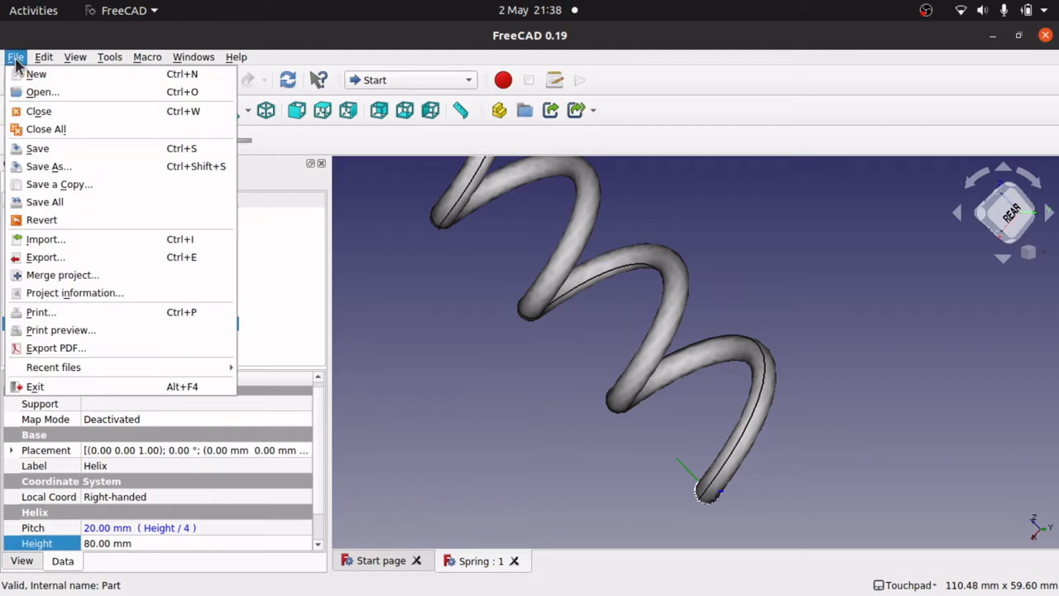
pyautogui.moveTo(161, 369)
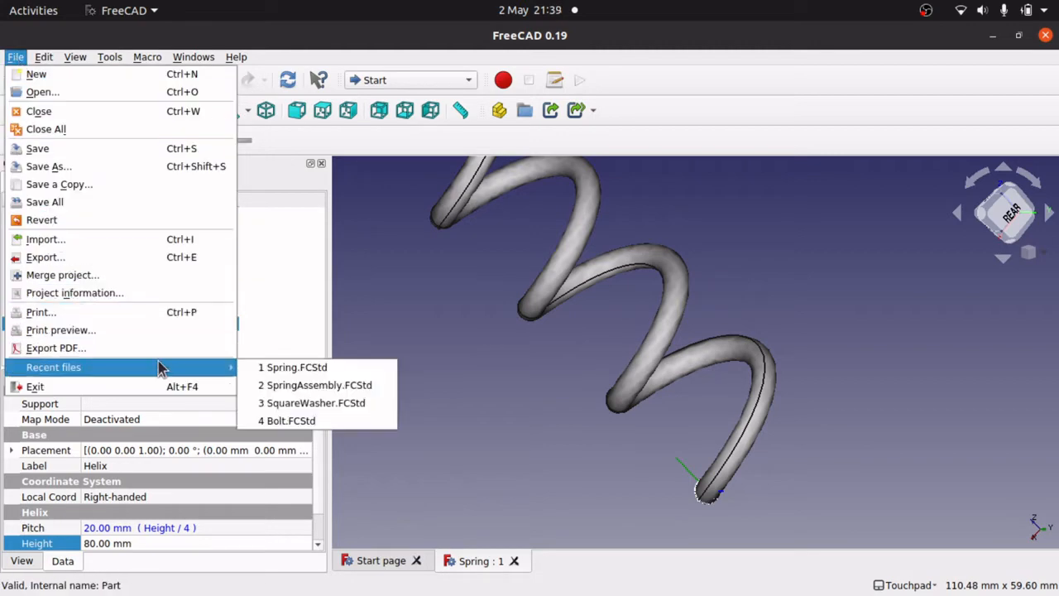
pyautogui.click(319, 385)
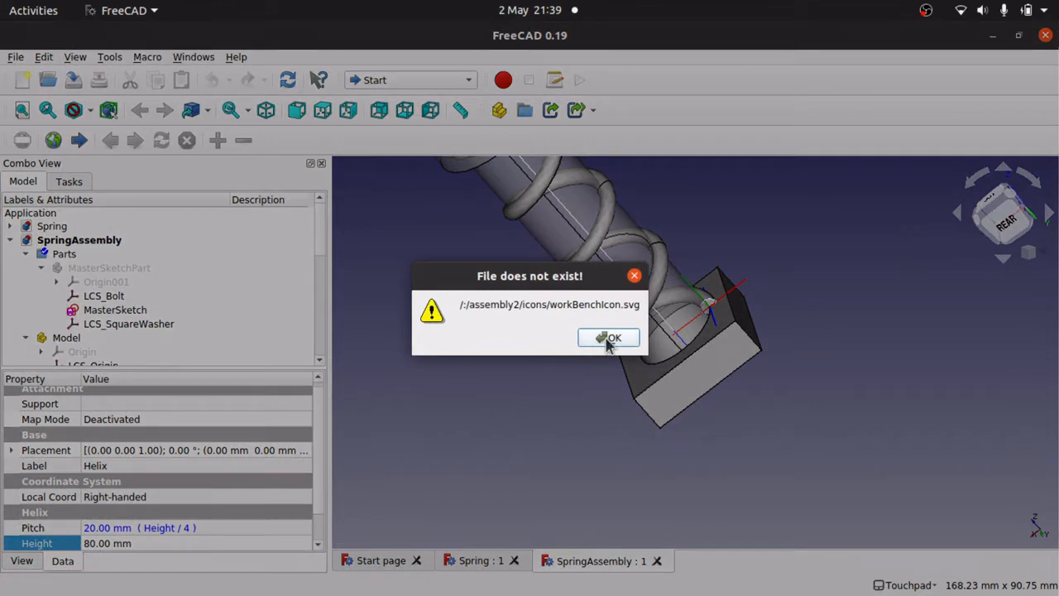
pyautogui.click(608, 338)
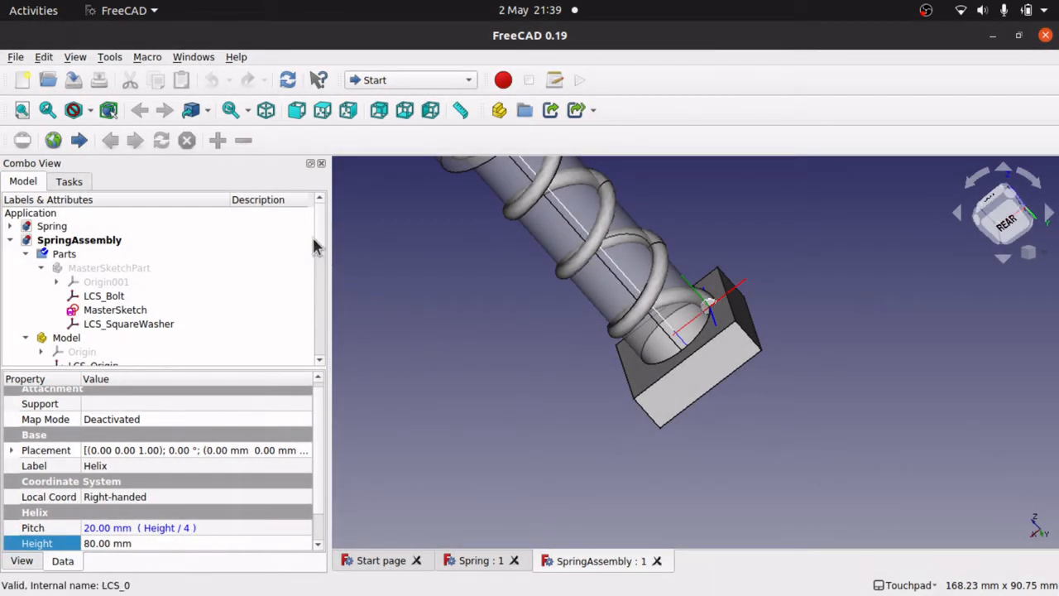
# - Inspect the pitch and height of the Helix under Spring_SpringPart in the assembly
pyautogui.moveTo(321, 248); pyautogui.dragTo(316, 353)
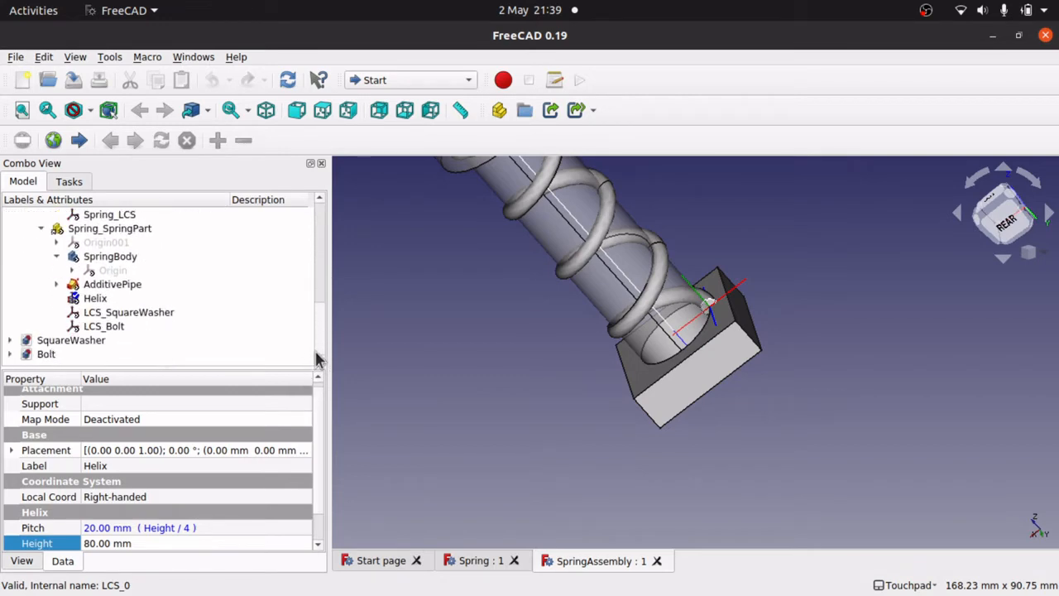
pyautogui.click(90, 299)
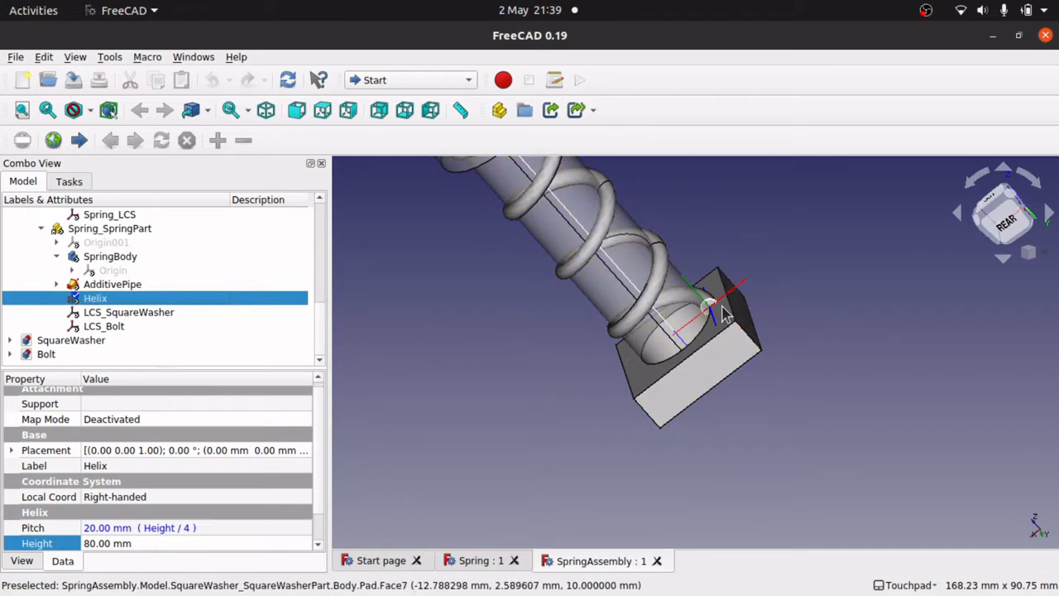
pyautogui.keyDown('alt'); pyautogui.moveTo(736, 240); pyautogui.dragTo(682, 233); pyautogui.keyUp('alt')
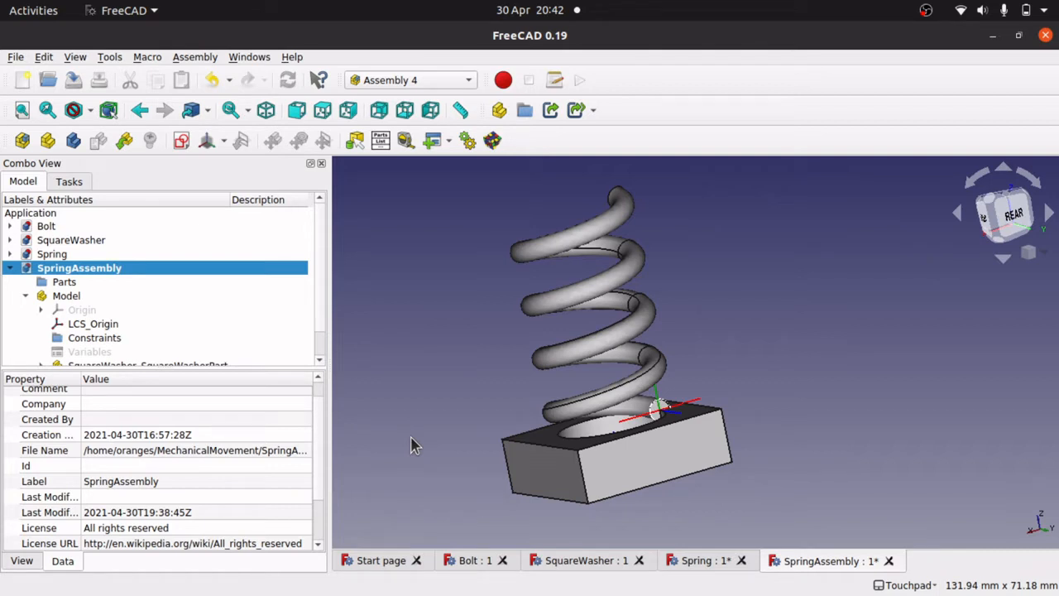
# - Add a Float variable named springHeight with the value 40 to the SpringAssembly's Variables object
pyautogui.click(79, 351)
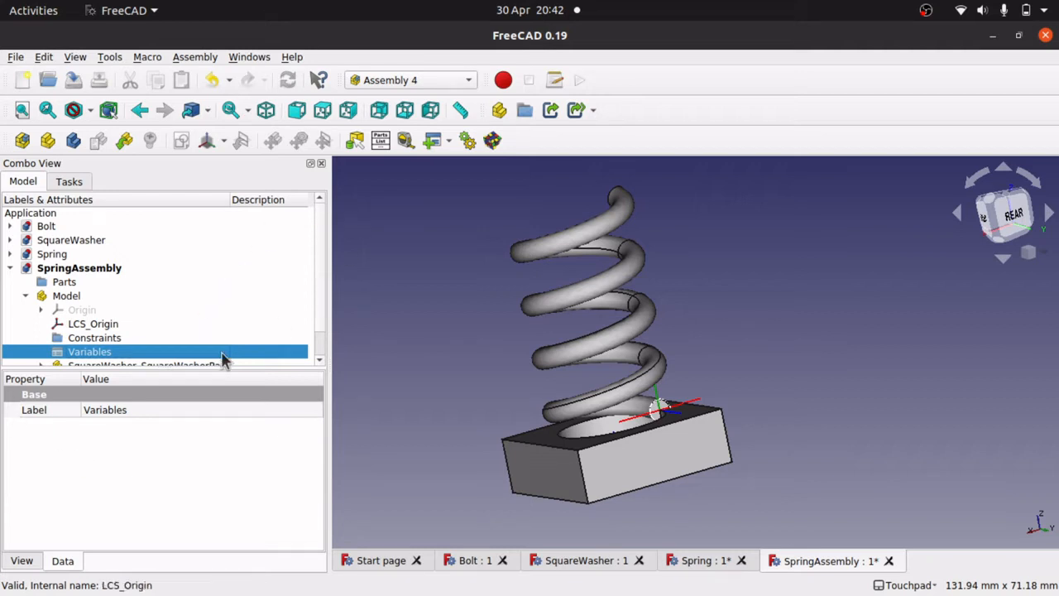
pyautogui.click(447, 143)
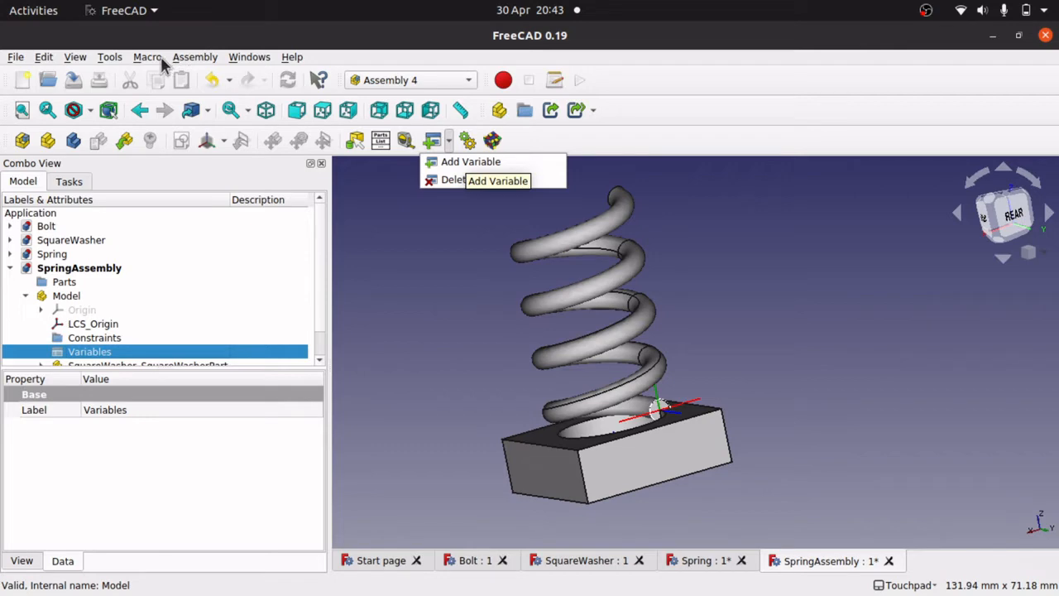
pyautogui.click(188, 59)
pyautogui.click(188, 59)
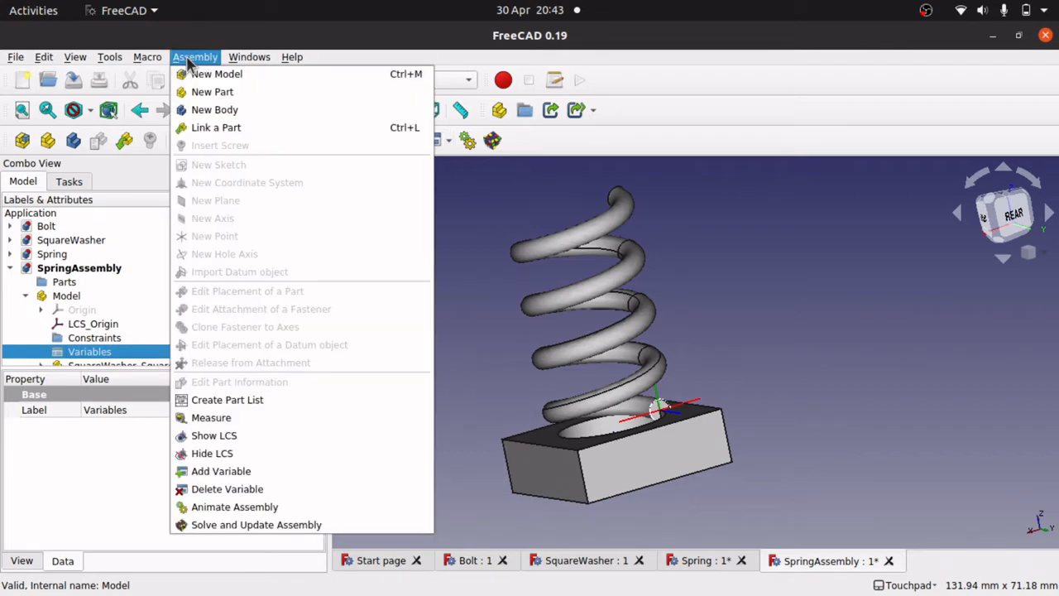
pyautogui.click(334, 472)
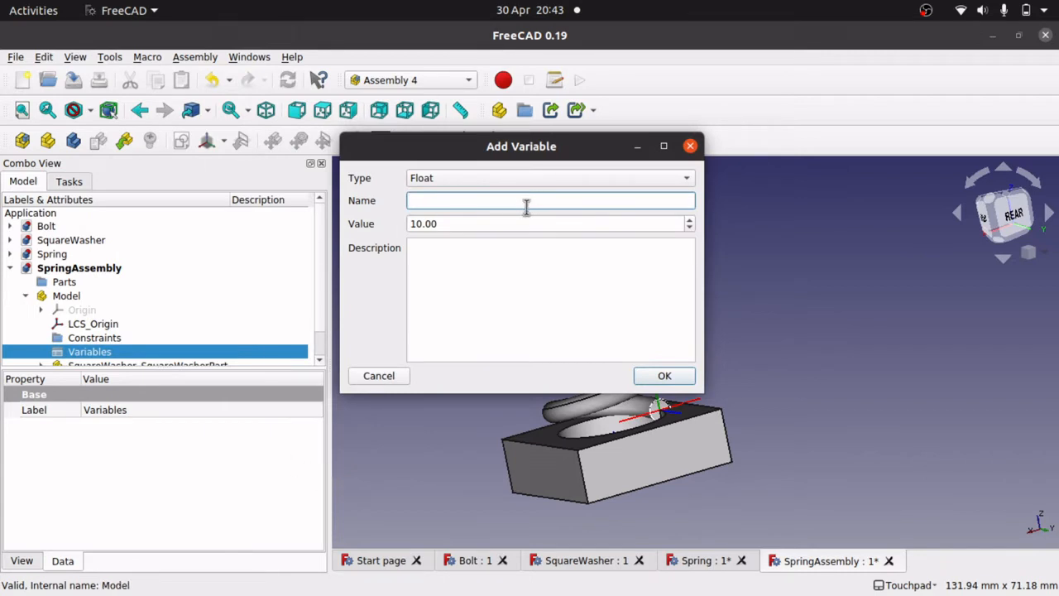
pyautogui.moveTo(393, 144); pyautogui.dragTo(748, 199)
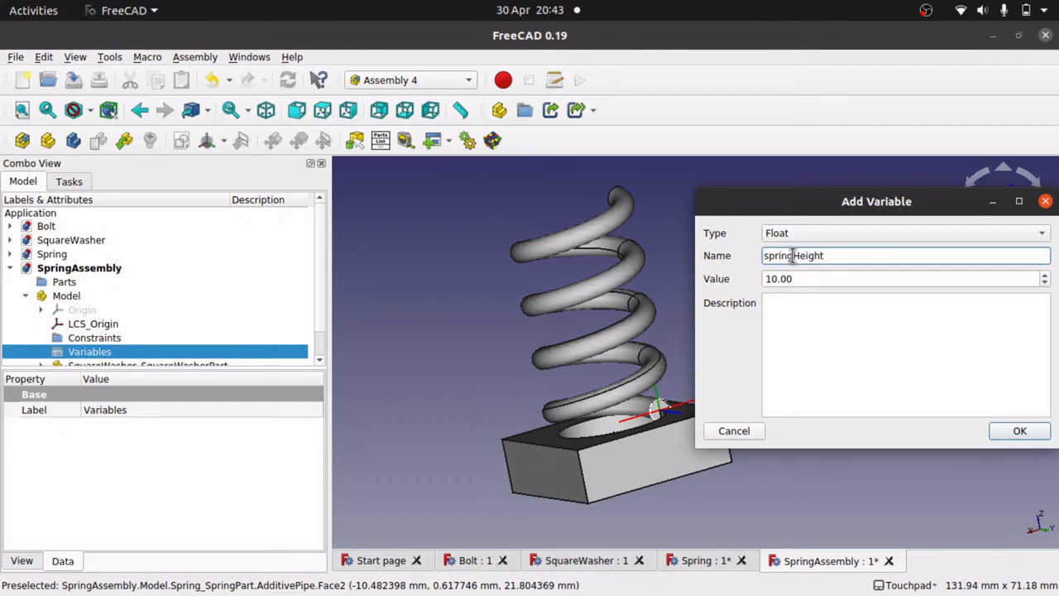
pyautogui.click(806, 279)
pyautogui.moveTo(806, 279); pyautogui.dragTo(755, 278)
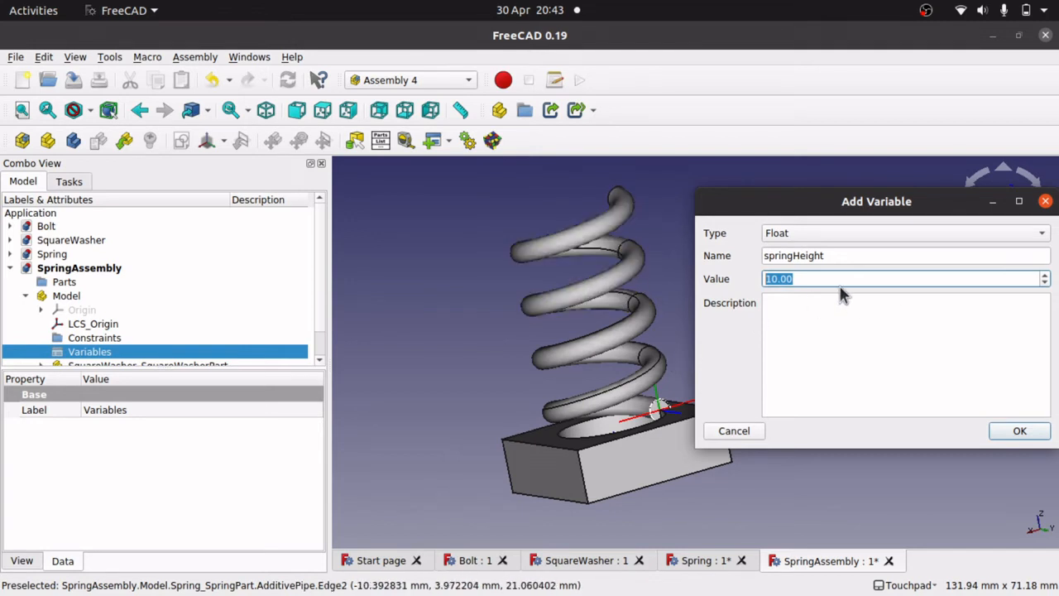
pyautogui.write('40')
pyautogui.click(1021, 431)
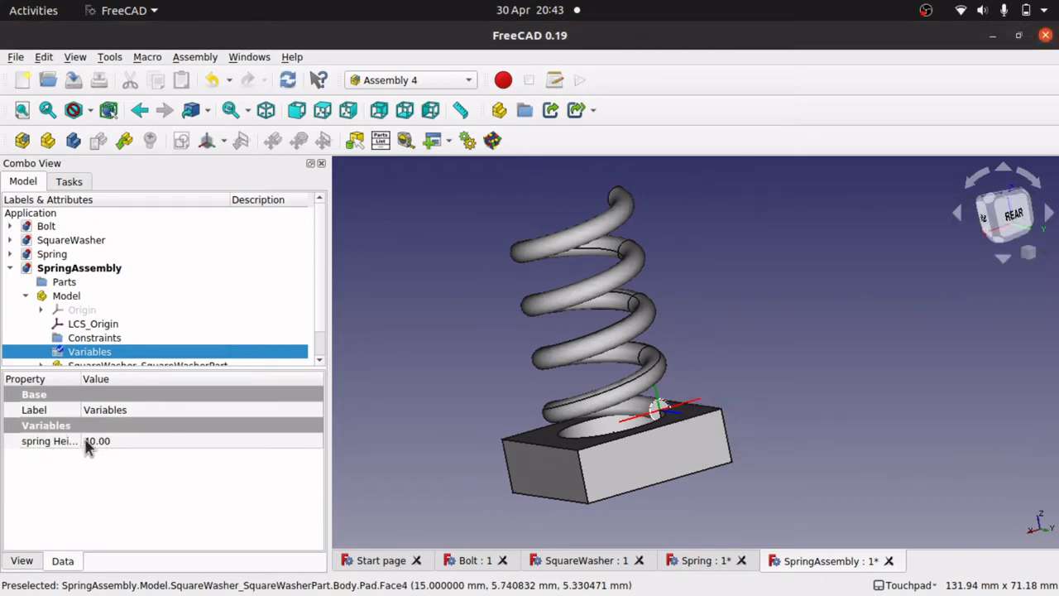
pyautogui.click(148, 441)
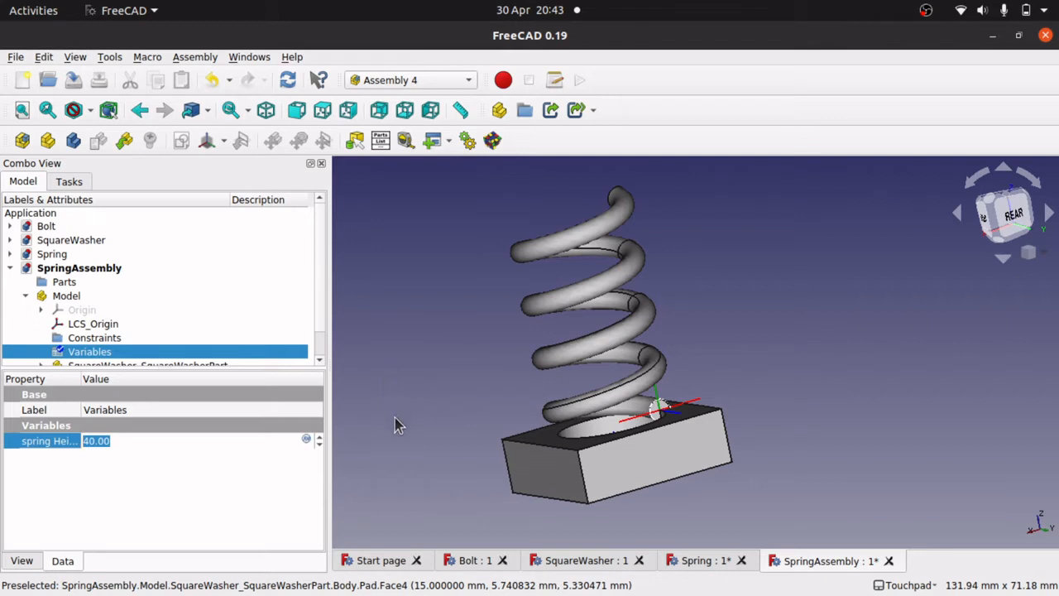
pyautogui.click(213, 475)
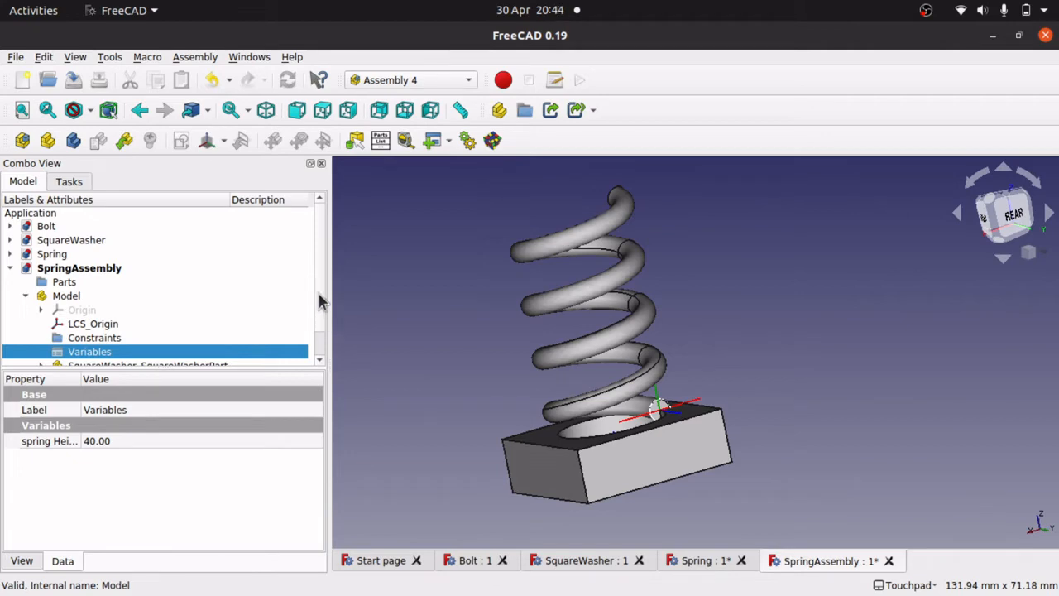
# - Set the pitch of the Helix under Spring_SpringPart to the formula Height/4
pyautogui.scroll(-1, 319, 301)
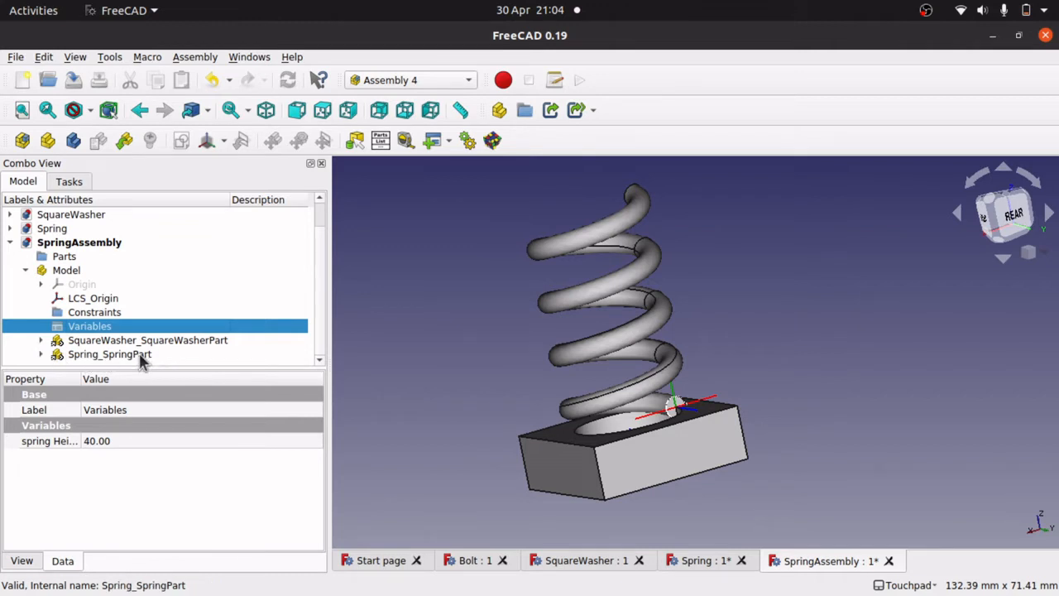
pyautogui.click(40, 354)
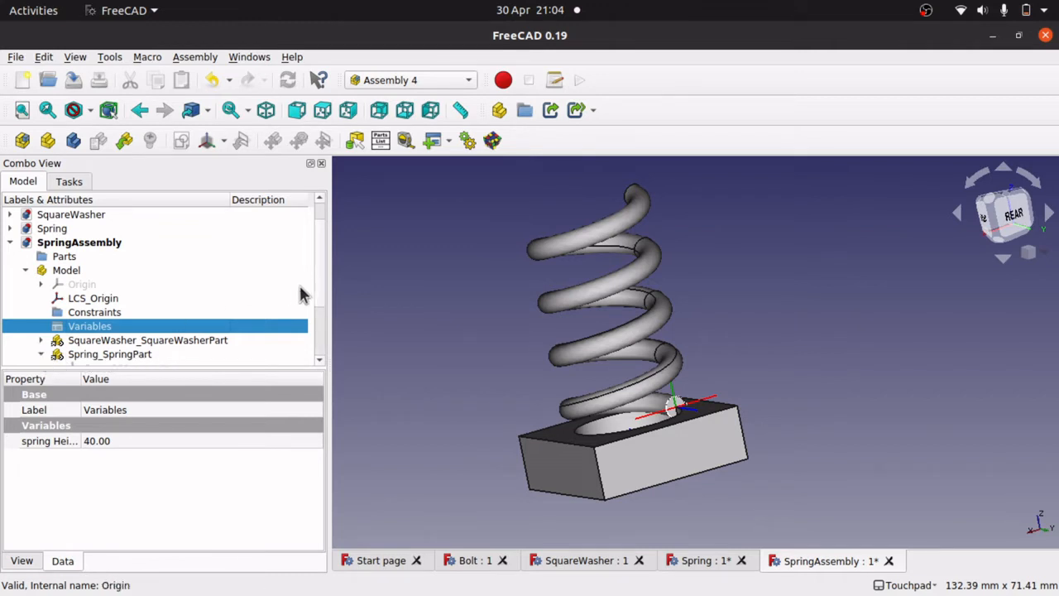
pyautogui.scroll(-2, 324, 302)
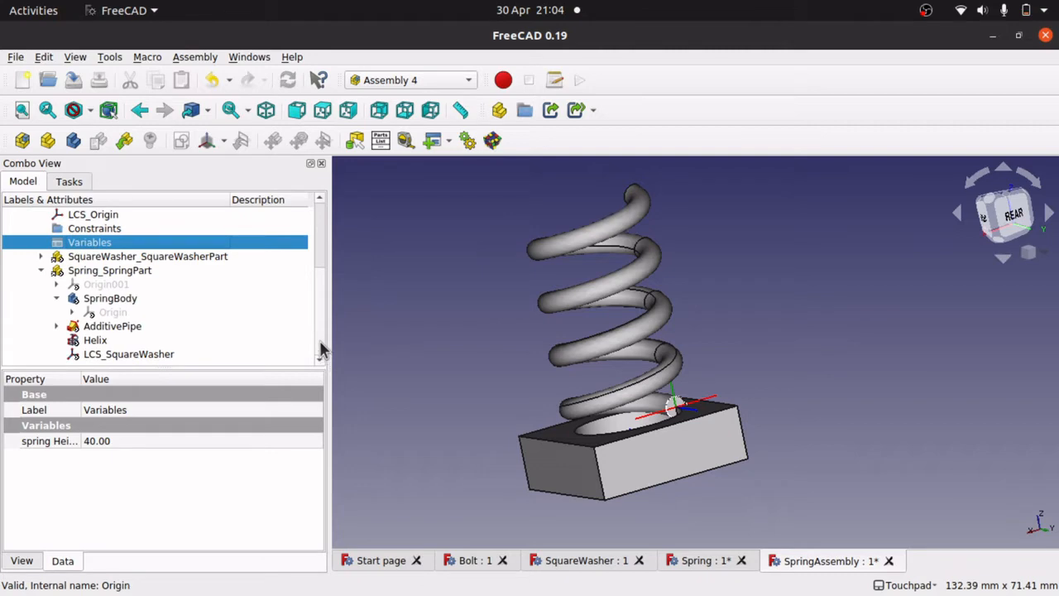
pyautogui.click(103, 342)
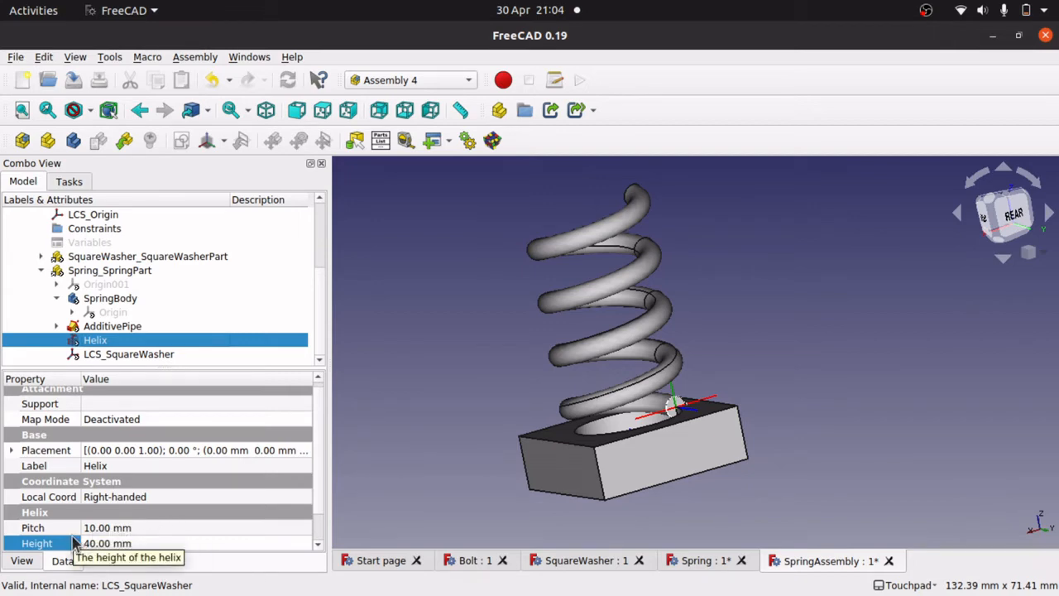
pyautogui.click(302, 528)
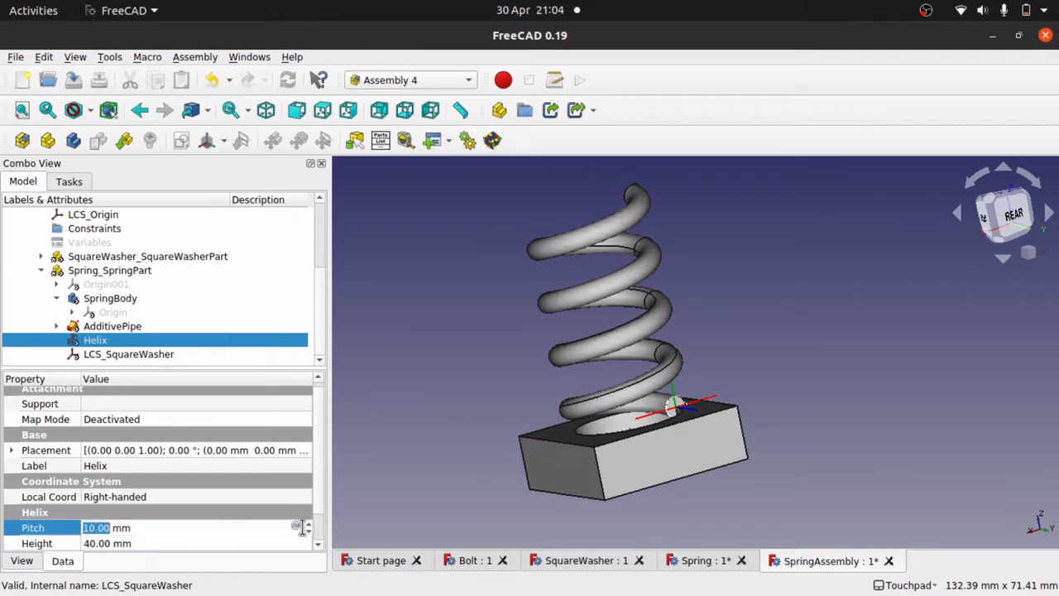
pyautogui.click(295, 526)
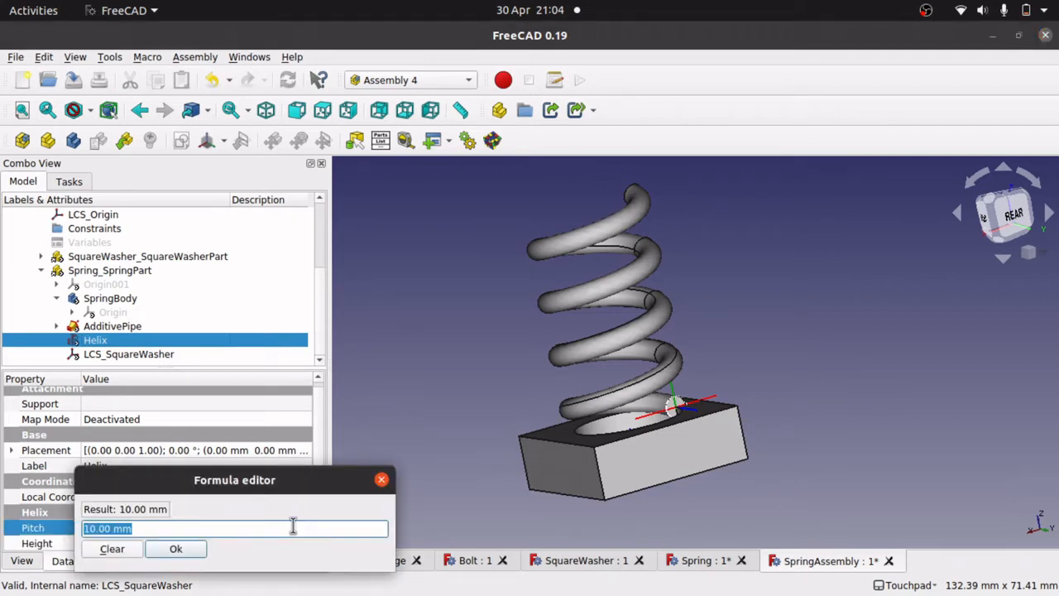
pyautogui.write('heo')
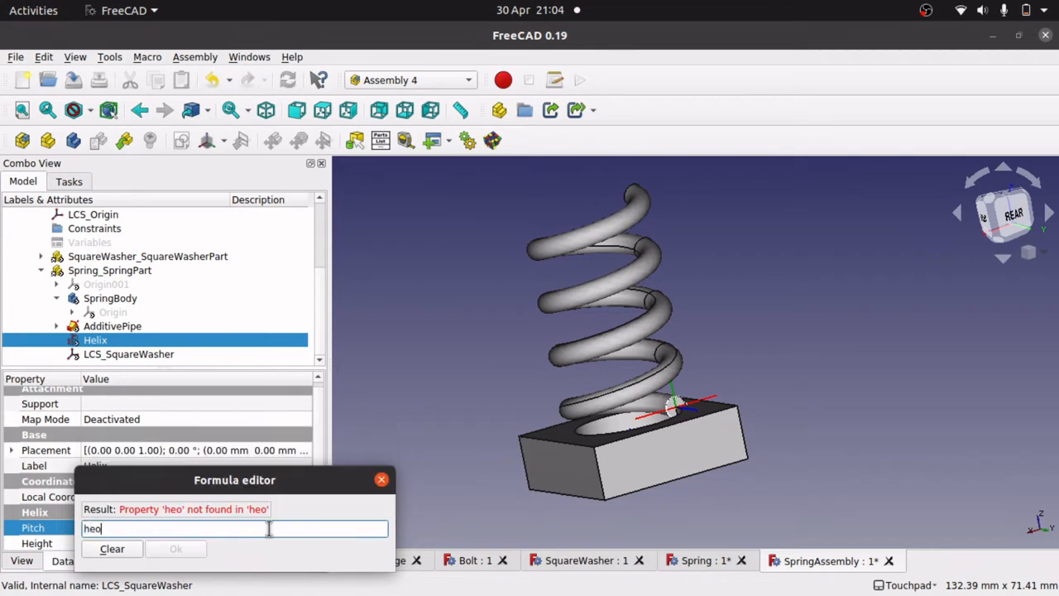
pyautogui.press('BackSpace')
pyautogui.write('ight')
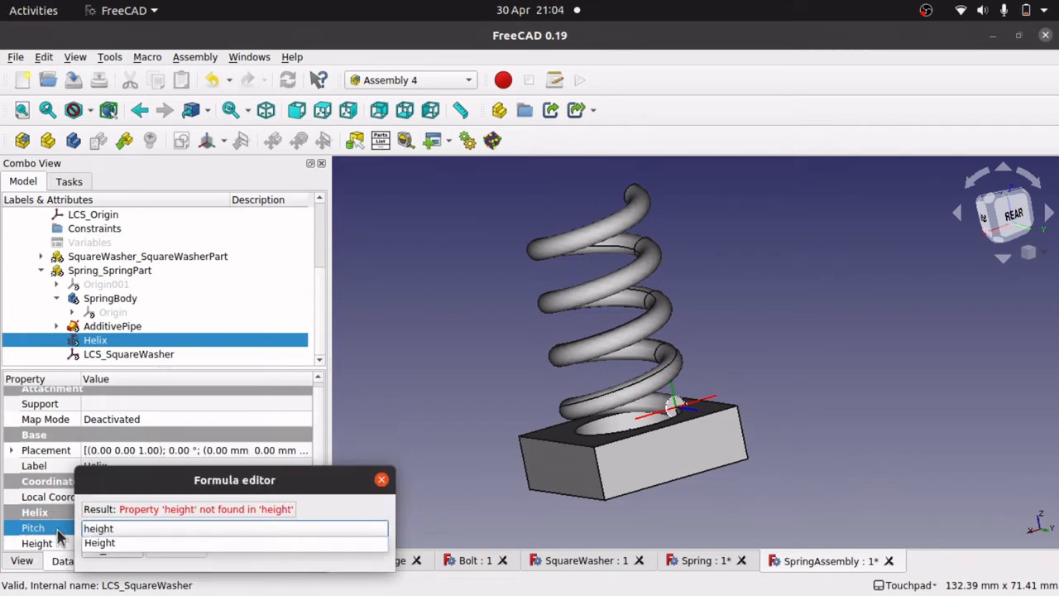
pyautogui.click(220, 528)
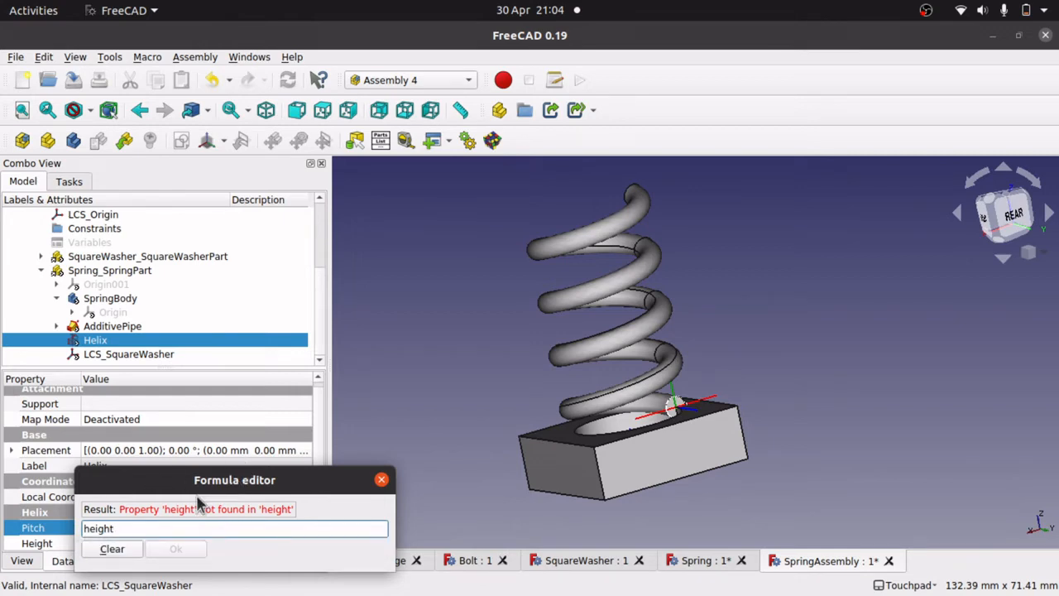
pyautogui.moveTo(161, 480); pyautogui.dragTo(278, 447)
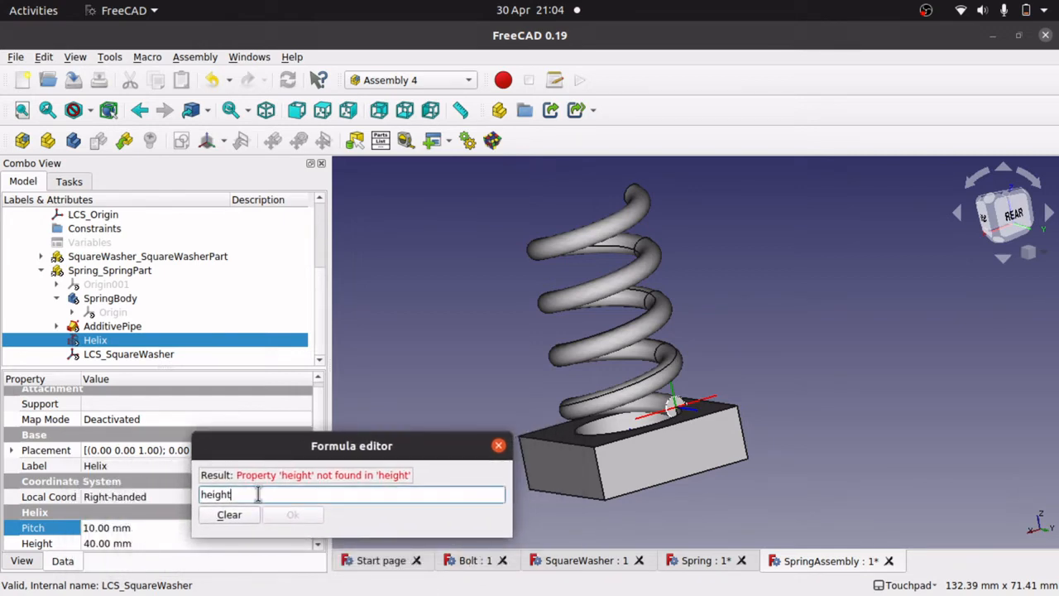
pyautogui.moveTo(257, 494); pyautogui.dragTo(198, 495)
pyautogui.write('Hei')
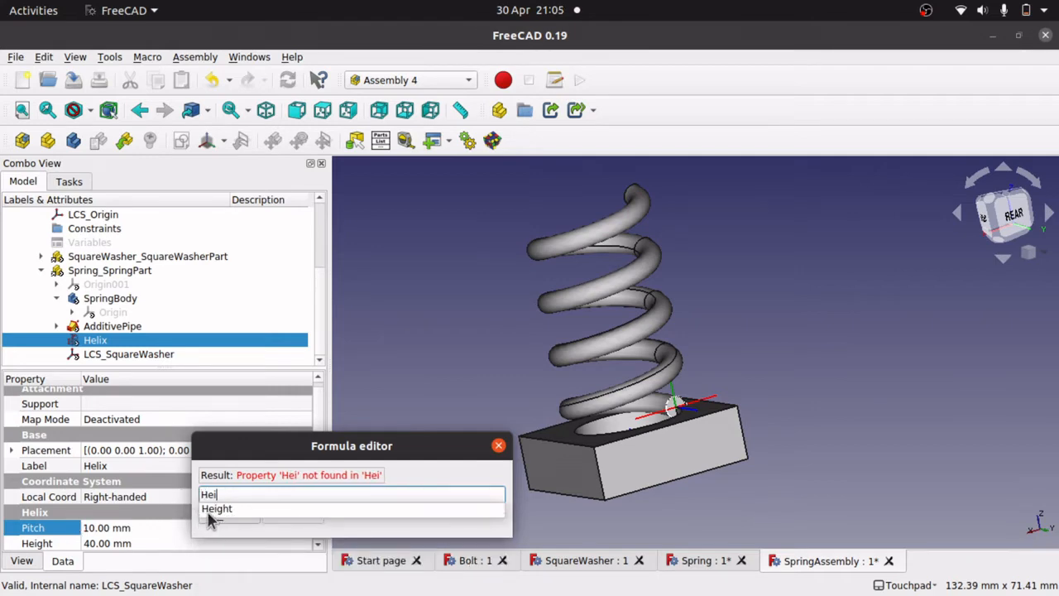
pyautogui.click(233, 509)
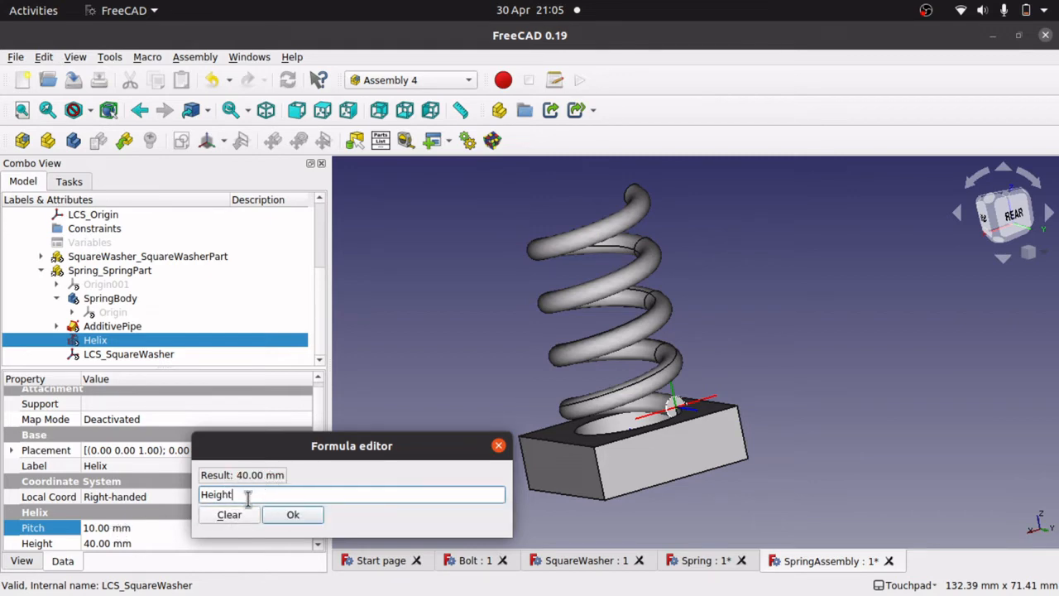
pyautogui.write('/4')
pyautogui.click(294, 516)
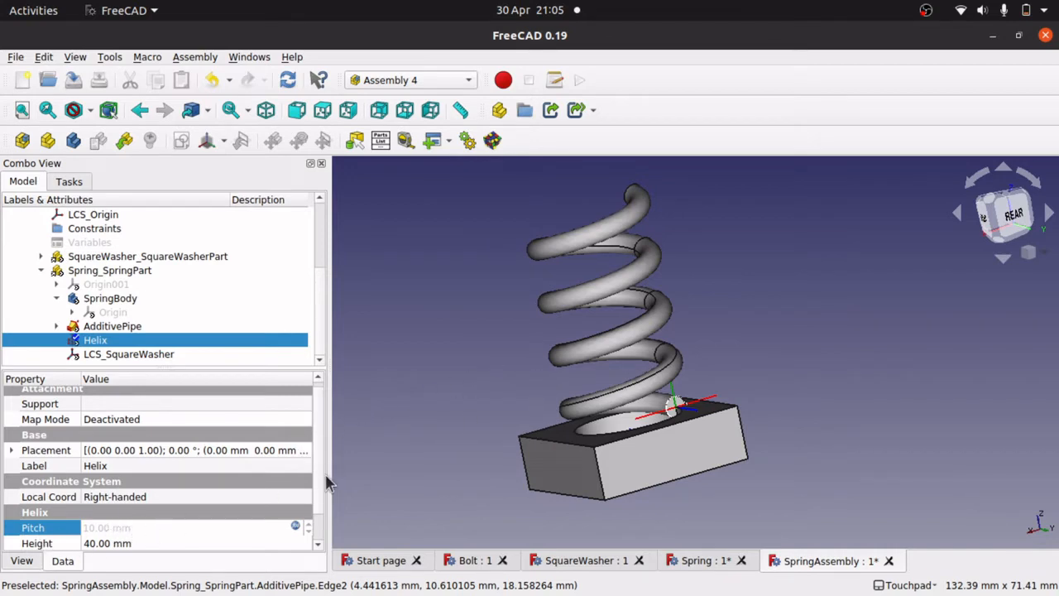
# - Link the Helix's height to the assembly variable with the formula <<SpringAssembly>>#Variables.springHeight
pyautogui.scroll(-1, 323, 484)
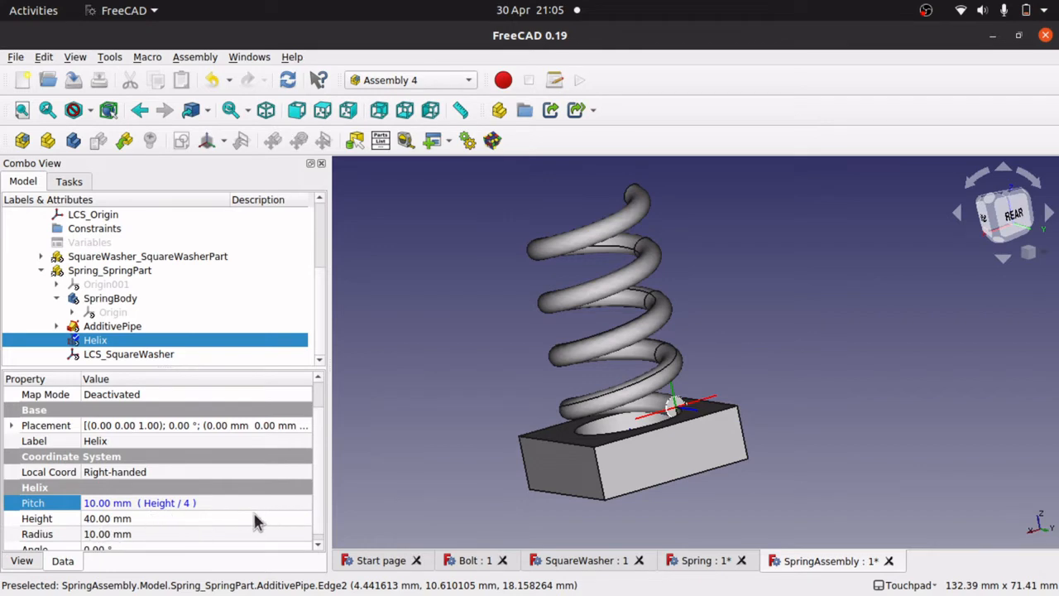
pyautogui.click(306, 517)
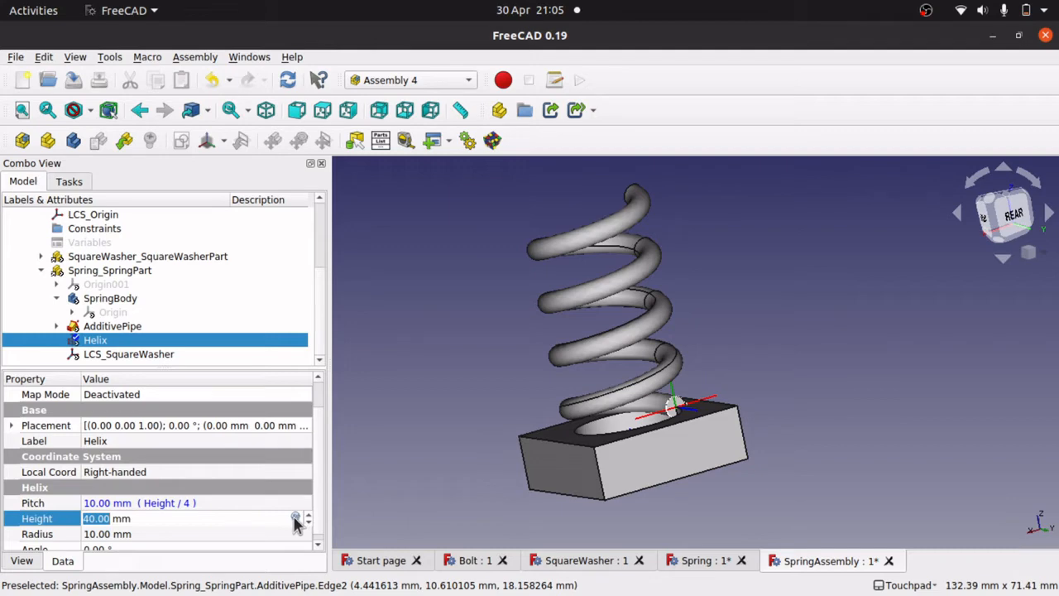
pyautogui.click(295, 517)
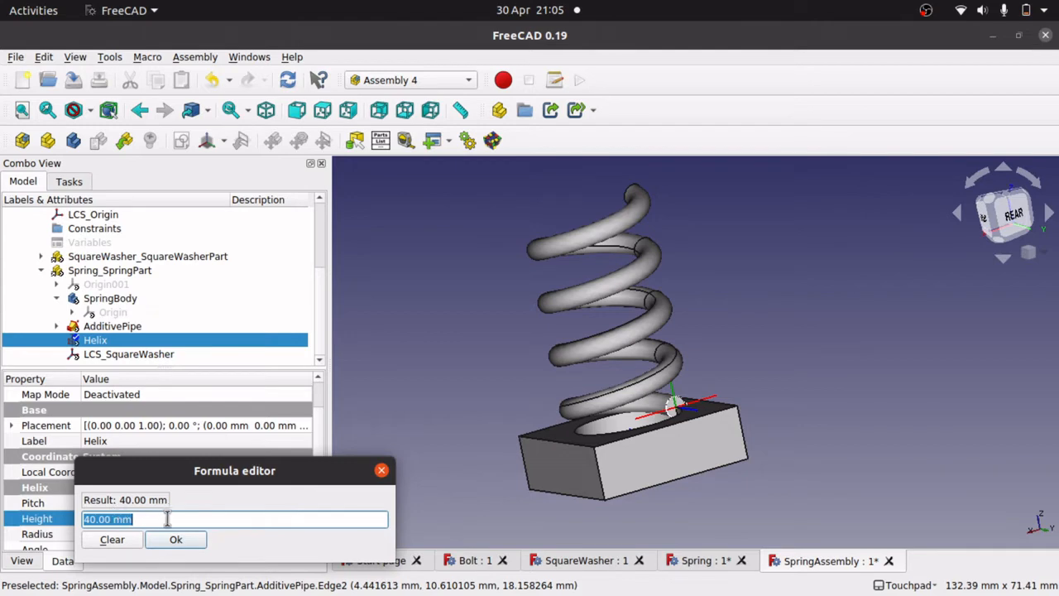
pyautogui.write('Var')
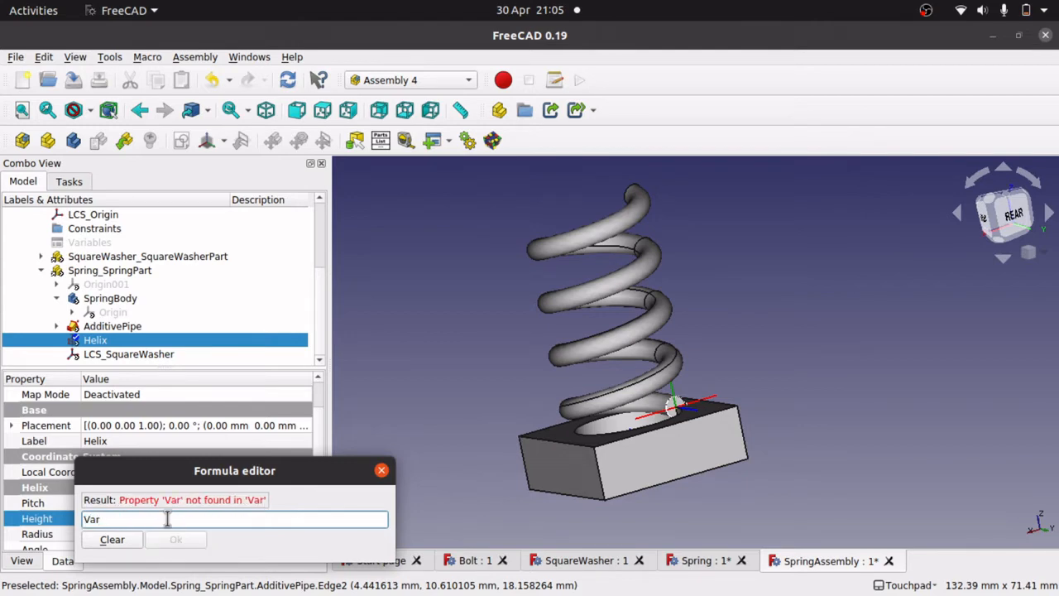
pyautogui.press('BackSpace')
pyautogui.press('BackSpace')
pyautogui.press('BackSpace')
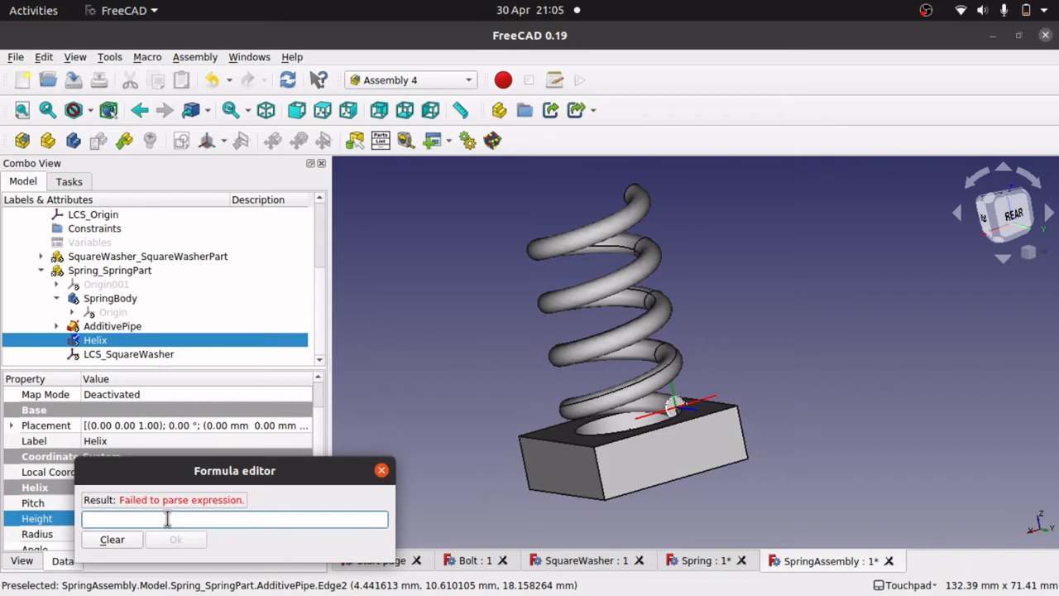
pyautogui.write('<<')
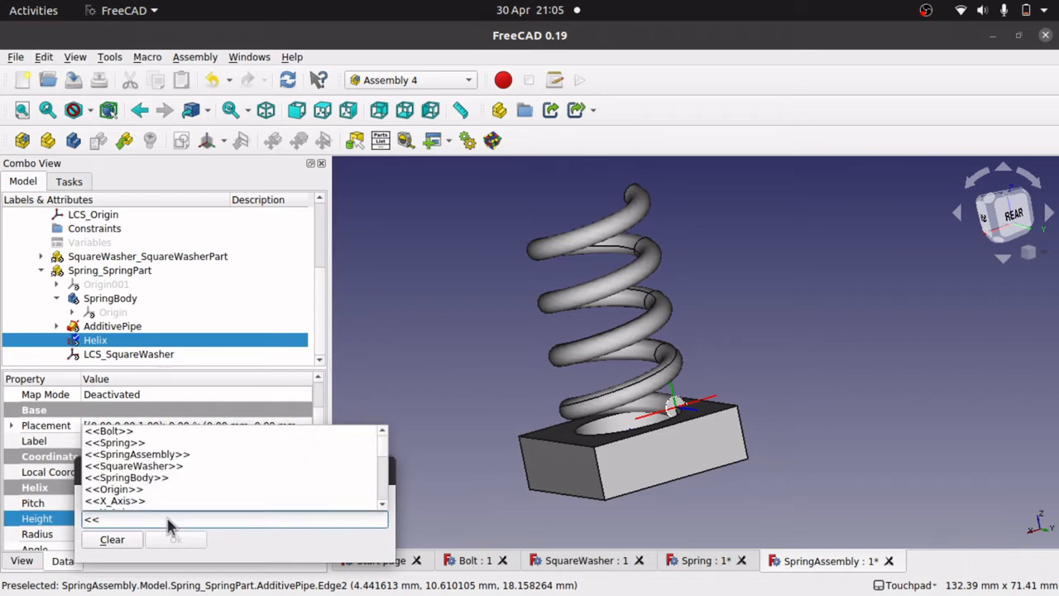
pyautogui.press('Up')
pyautogui.press('Up')
pyautogui.press('Down')
pyautogui.press('Down')
pyautogui.press('Down')
pyautogui.press('Down')
pyautogui.press('Down')
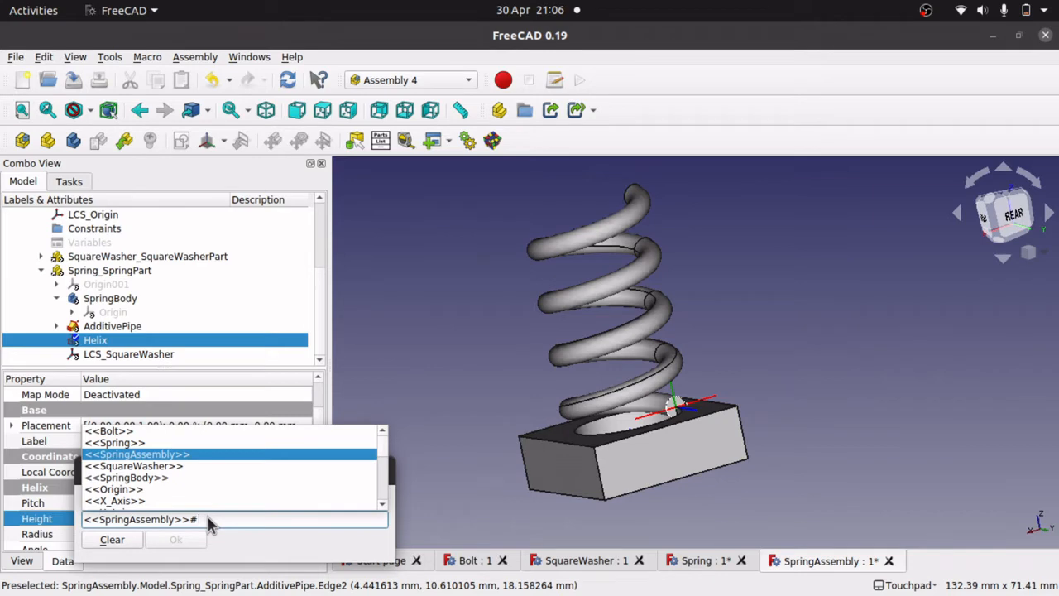
pyautogui.write('V')
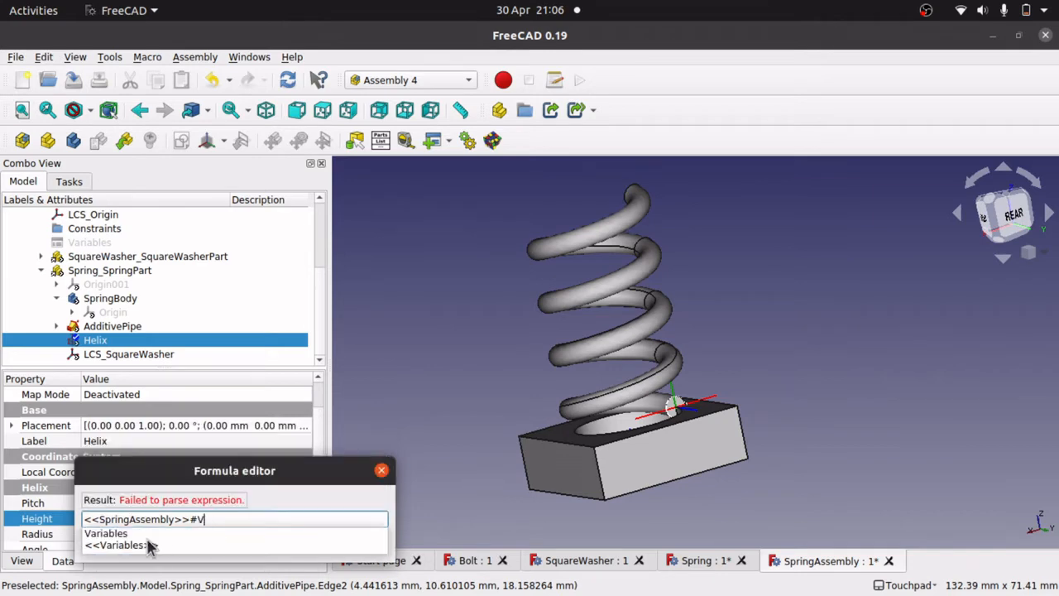
pyautogui.click(122, 534)
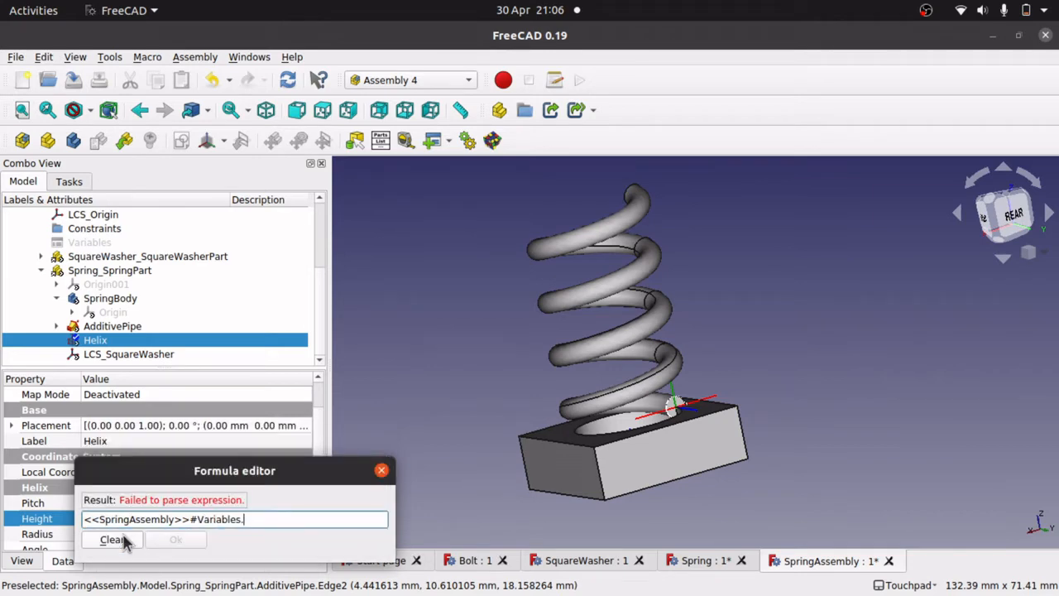
pyautogui.write('spr')
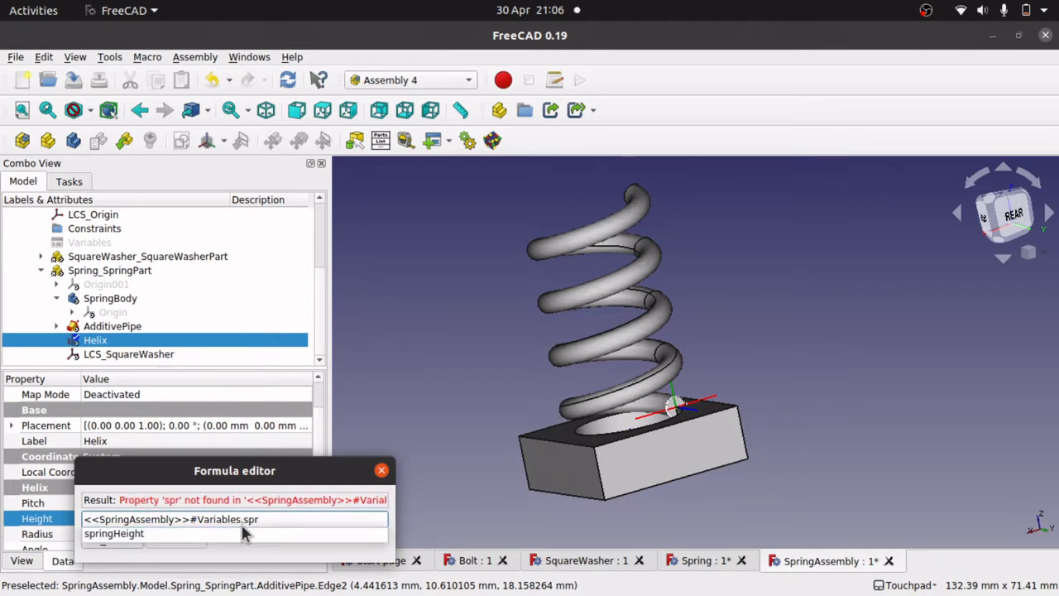
pyautogui.click(201, 536)
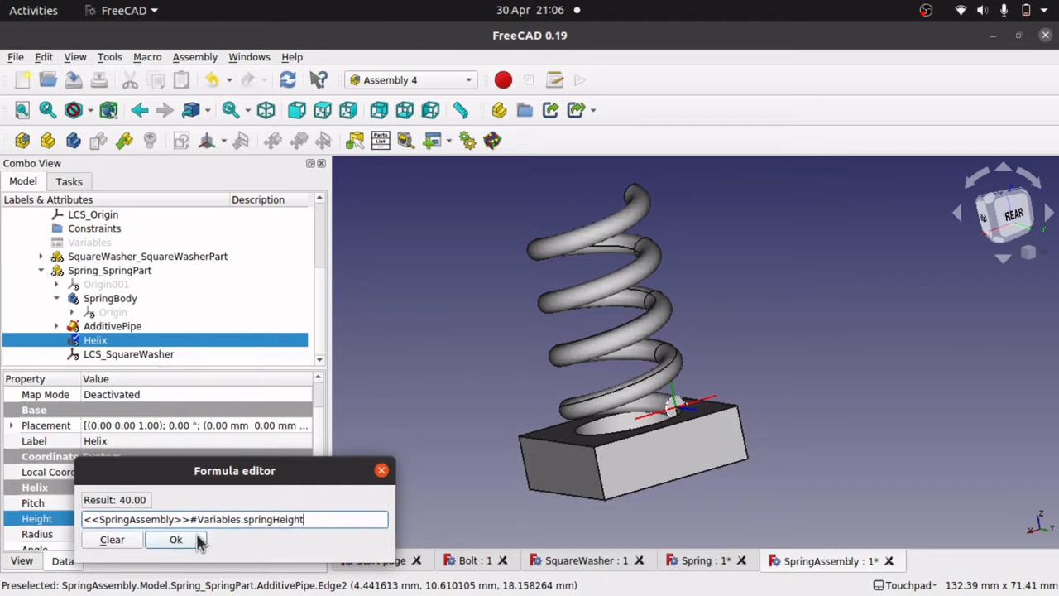
pyautogui.click(182, 540)
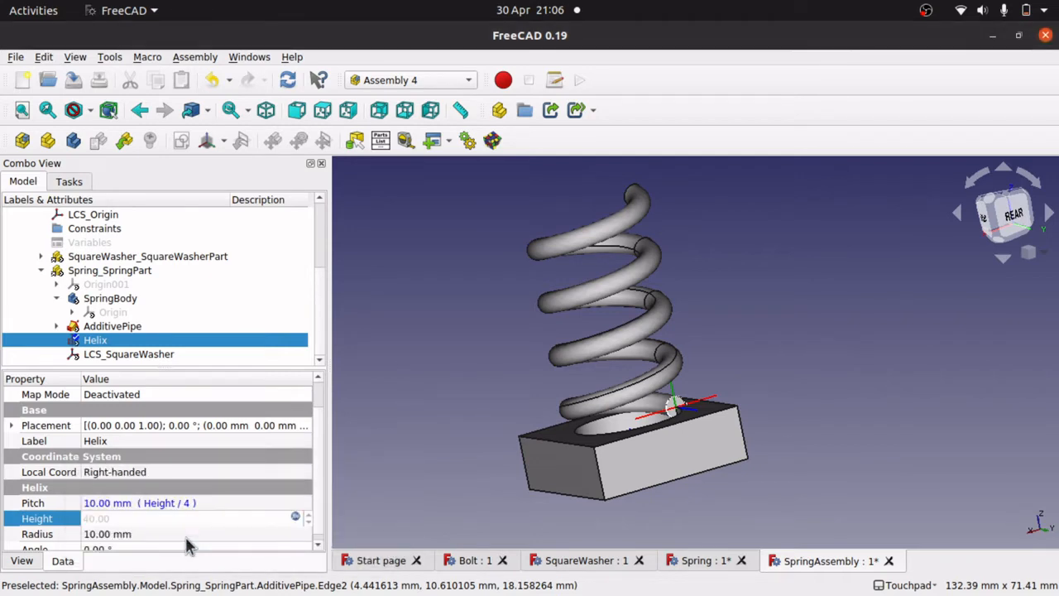
pyautogui.click(220, 533)
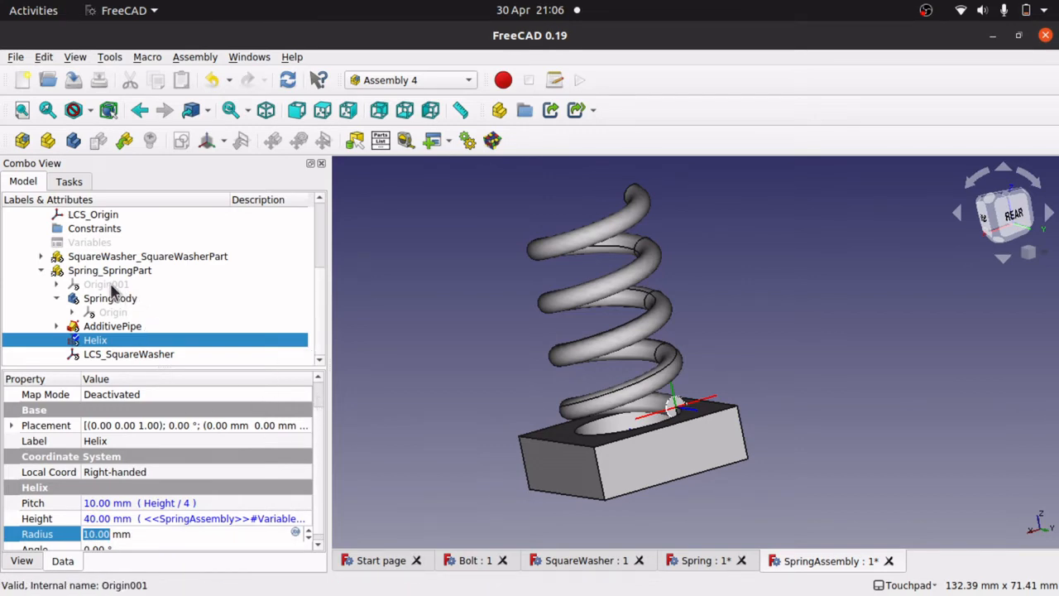
# - Set the assembly variable springHeight to 84 and check the resulting pitch and height of the Helix
pyautogui.click(100, 244)
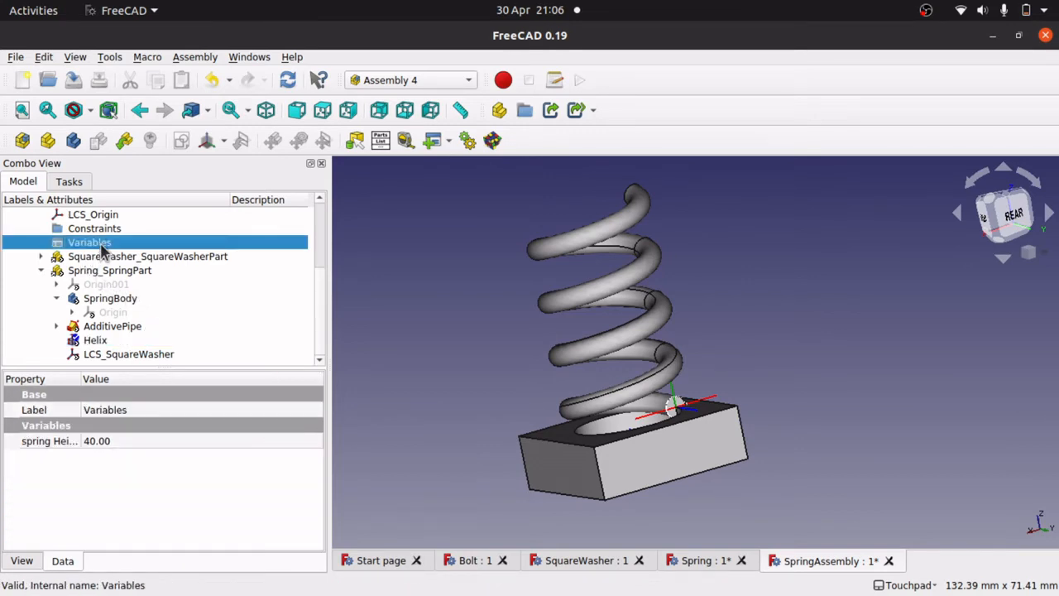
pyautogui.click(157, 440)
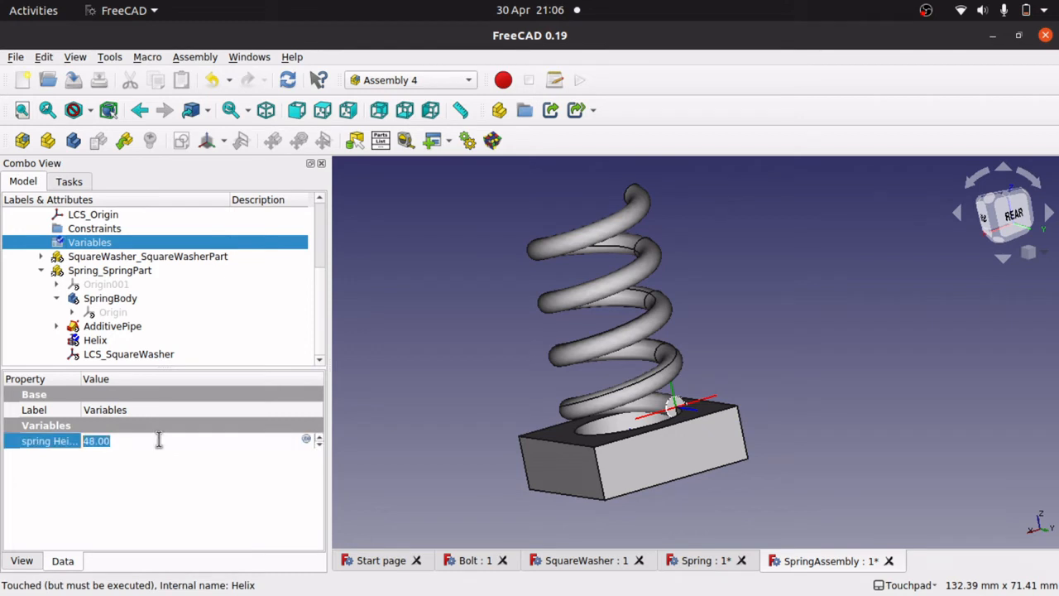
pyautogui.click(422, 379)
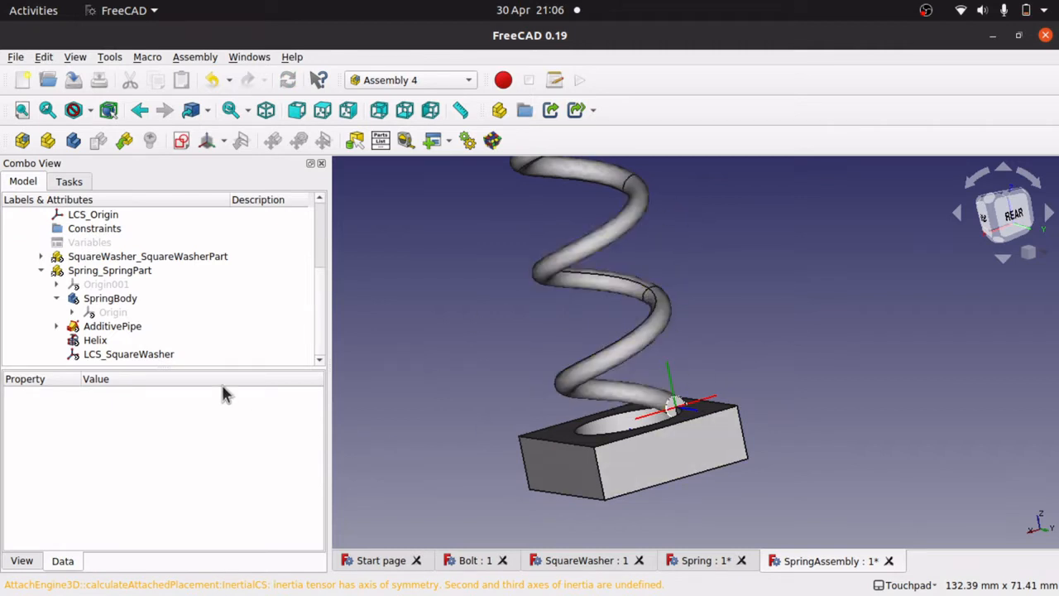
pyautogui.click(97, 341)
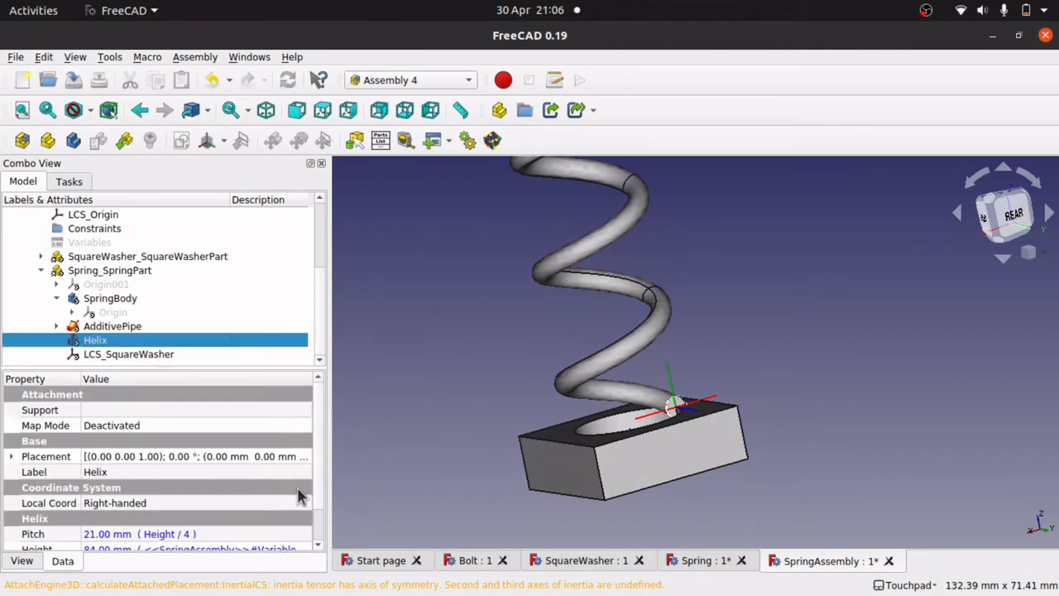
pyautogui.scroll(-1, 322, 525)
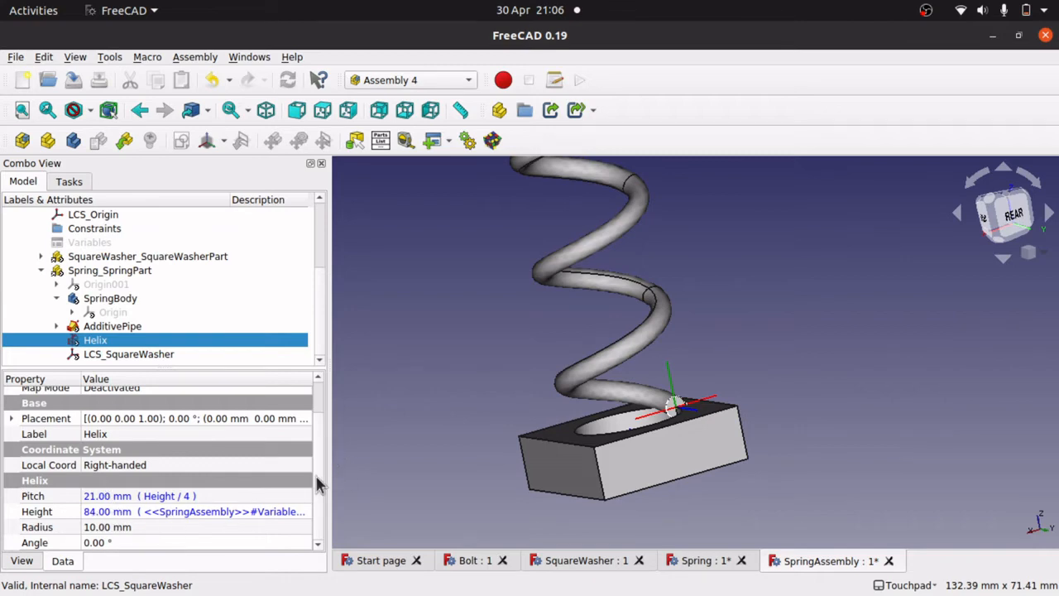
# - Set the springHeight variable of the assembly's Variables object to 40
pyautogui.click(96, 245)
pyautogui.click(116, 440)
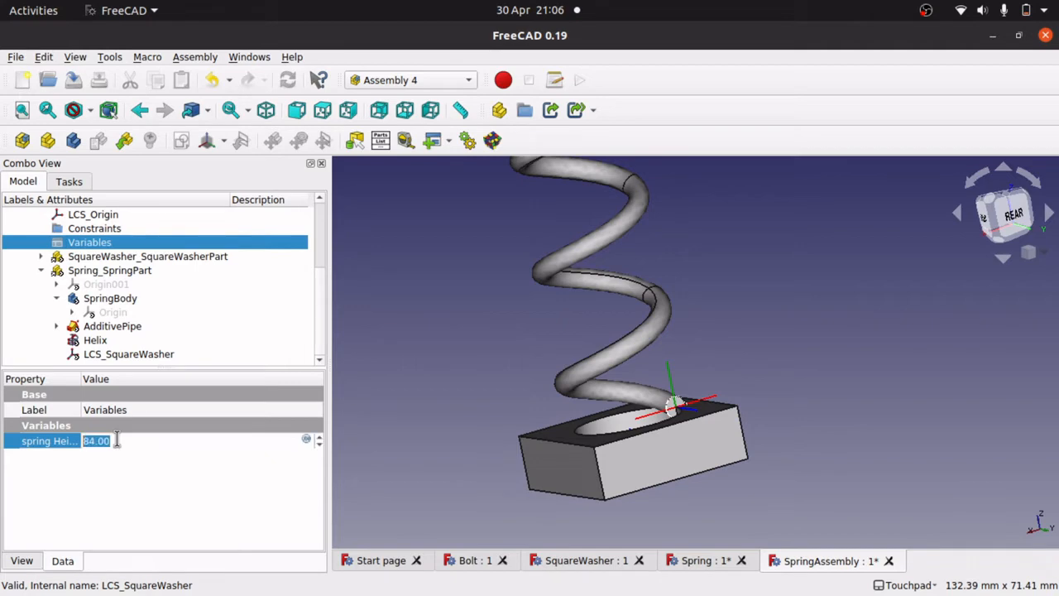
pyautogui.write('40')
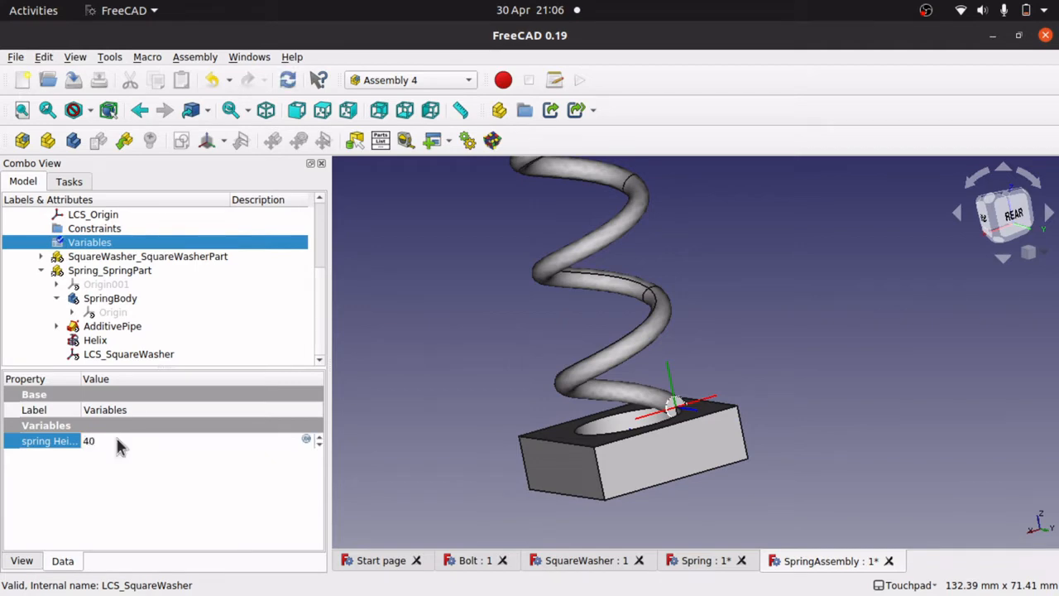
pyautogui.press('Return')
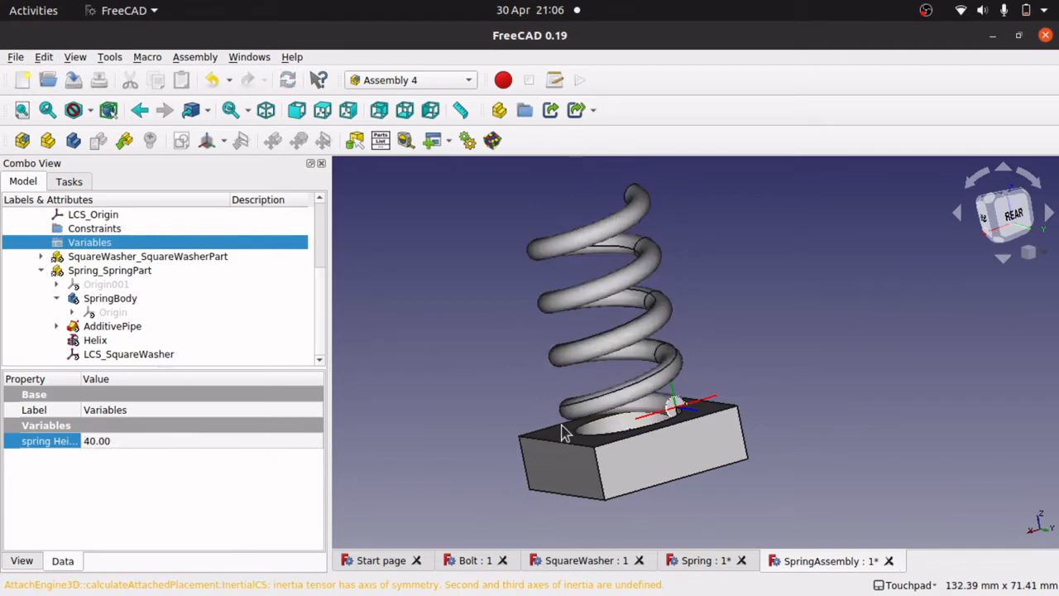
# - Save the SpringAssembly document
pyautogui.scroll(3, 265, 357)
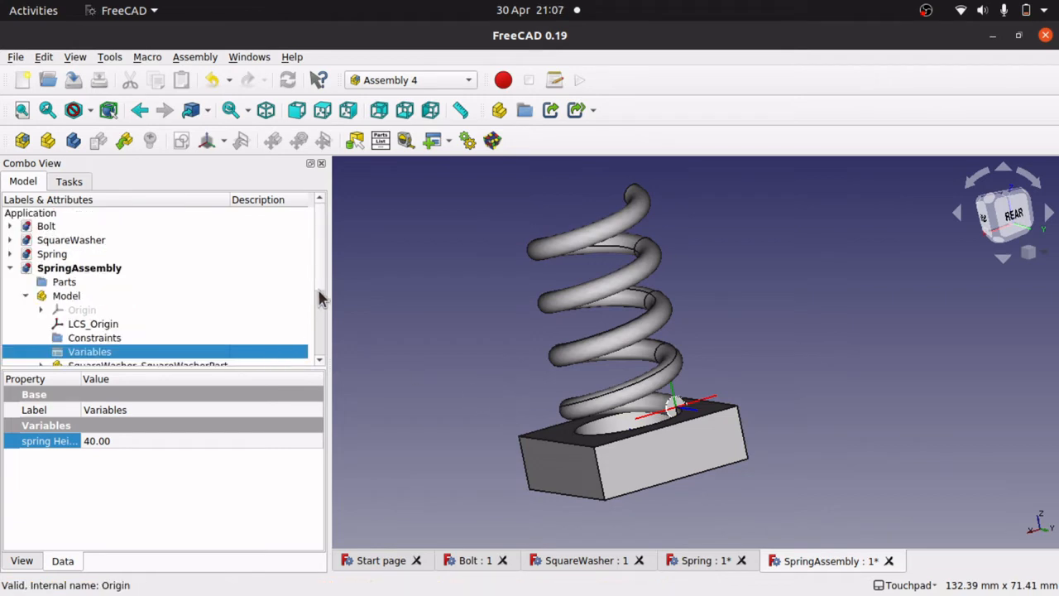
pyautogui.scroll(-2, 323, 306)
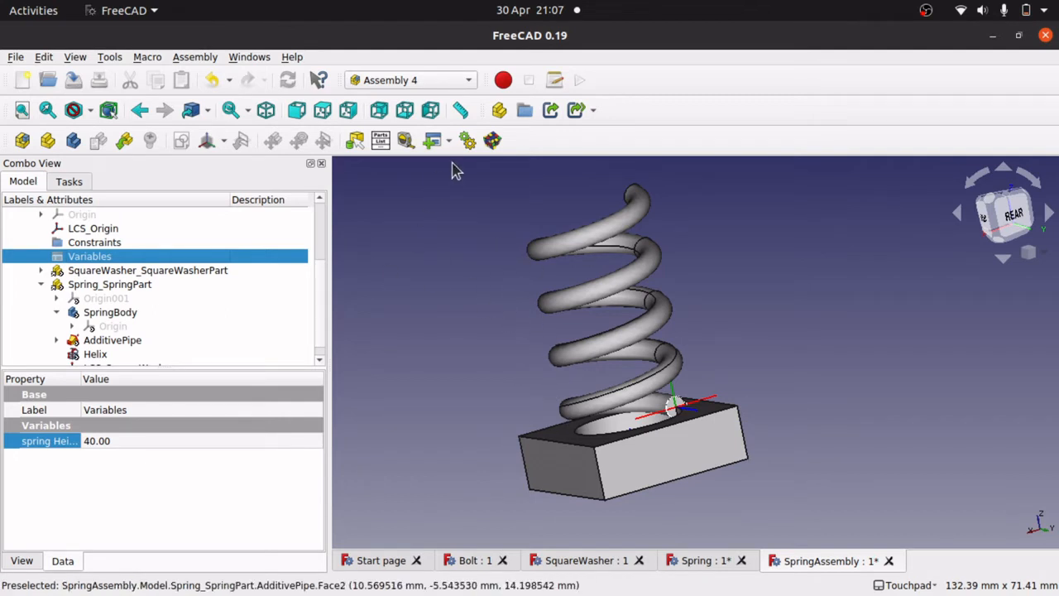
pyautogui.click(438, 240)
pyautogui.hotkey('ctrl', 's')
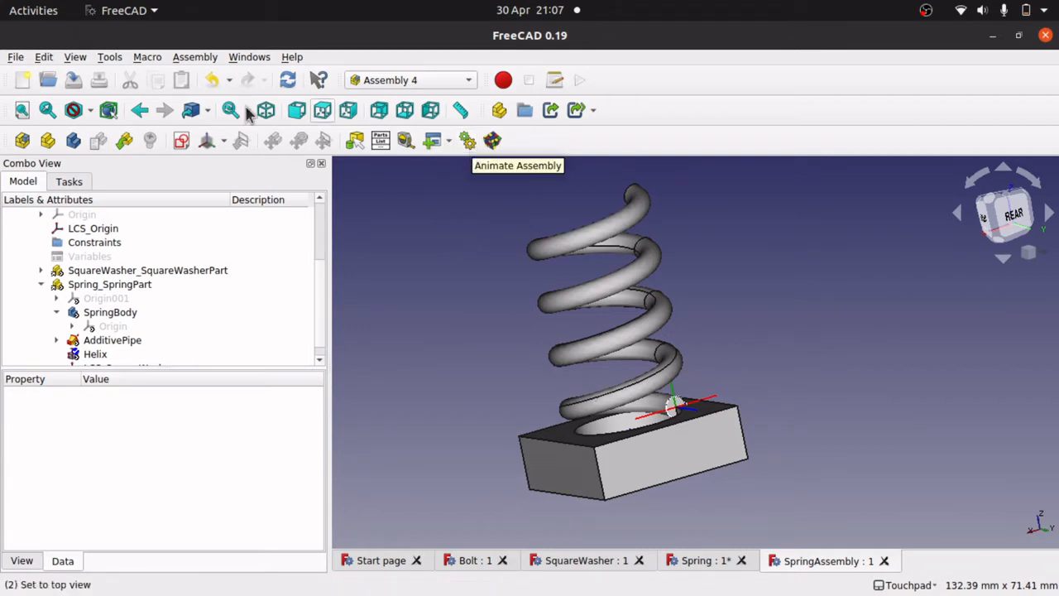
# - Set up an assembly animation of springHeight with a range from 40 to 80 and a step of 3
pyautogui.click(197, 58)
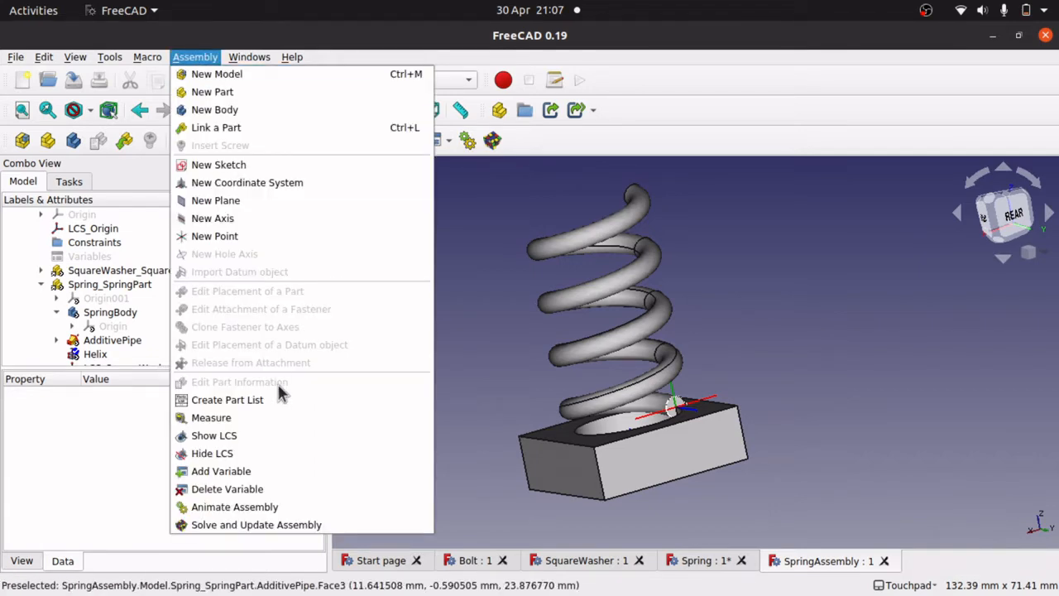
pyautogui.click(280, 507)
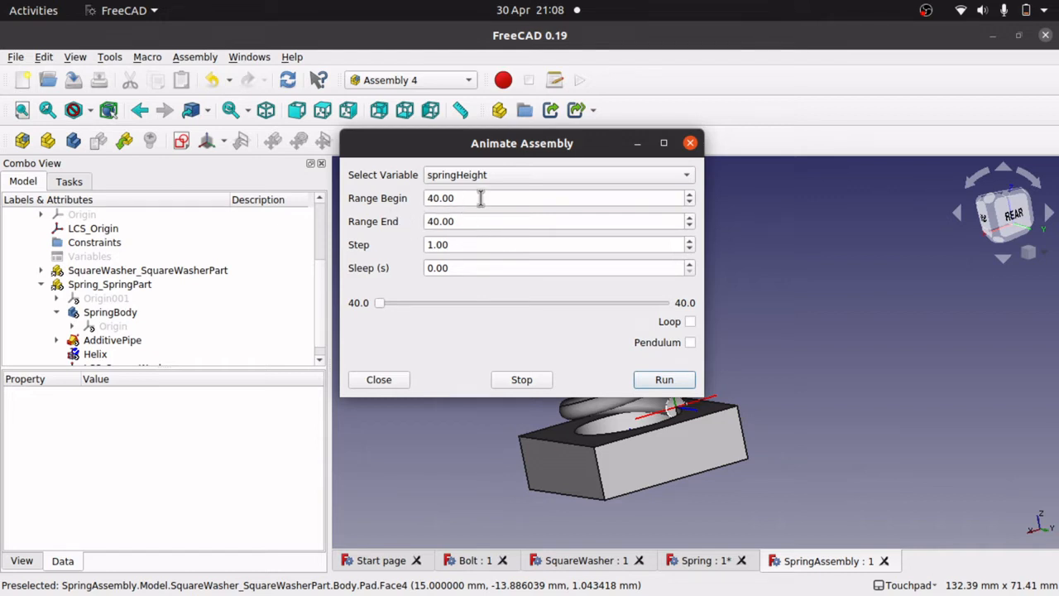
pyautogui.moveTo(479, 196); pyautogui.dragTo(382, 190)
pyautogui.write('0')
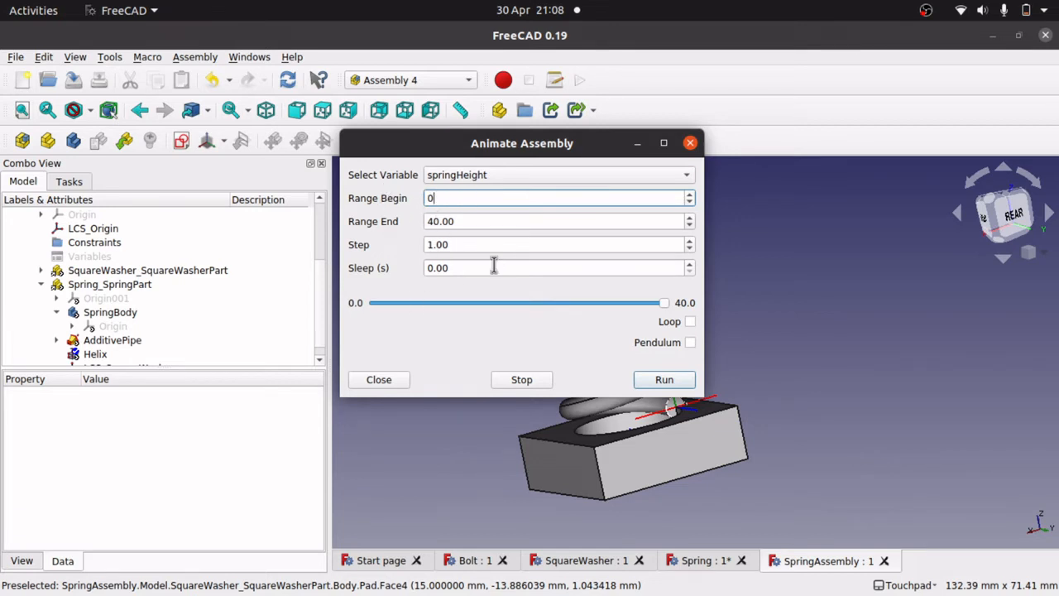
pyautogui.doubleClick(429, 199)
pyautogui.write('40')
pyautogui.moveTo(467, 225); pyautogui.dragTo(385, 227)
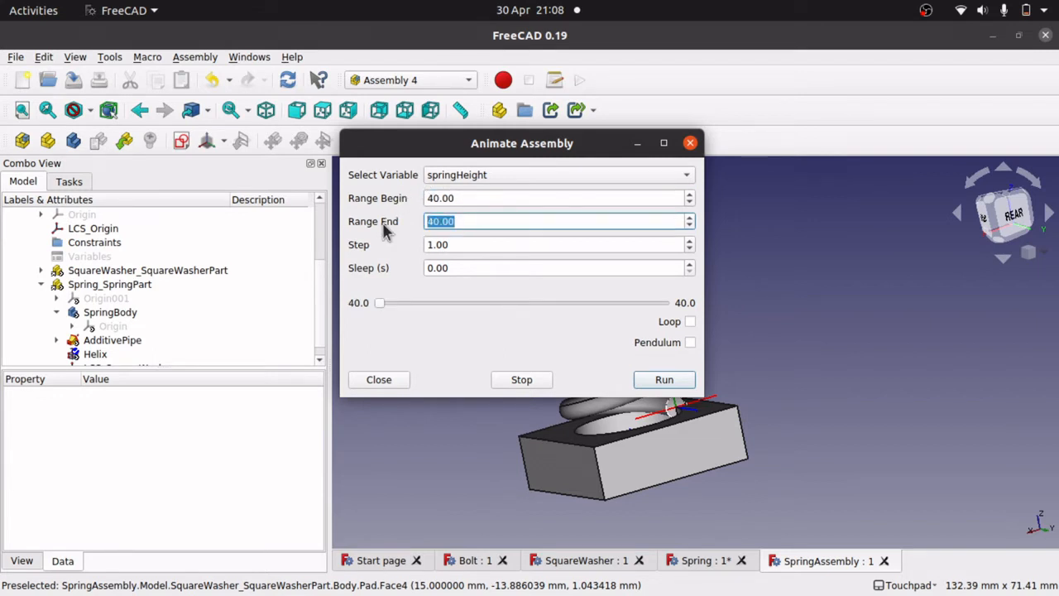
pyautogui.write('80')
pyautogui.moveTo(459, 244); pyautogui.dragTo(396, 245)
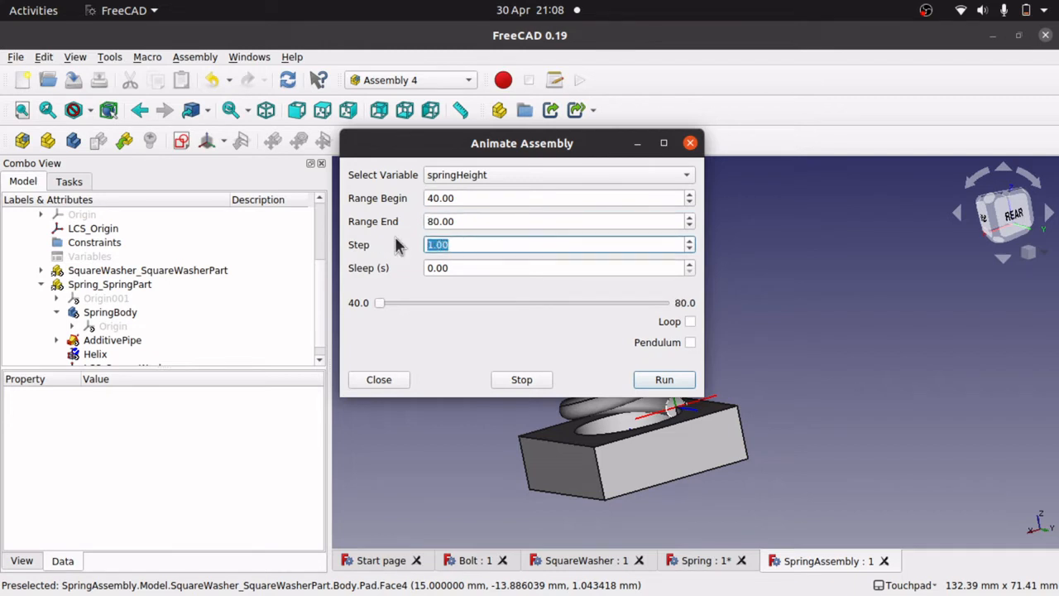
pyautogui.write('3')
# - Run the springHeight animation in Pendulum mode with the model in full view, and close the animation dialog
pyautogui.moveTo(450, 148); pyautogui.dragTo(124, 221)
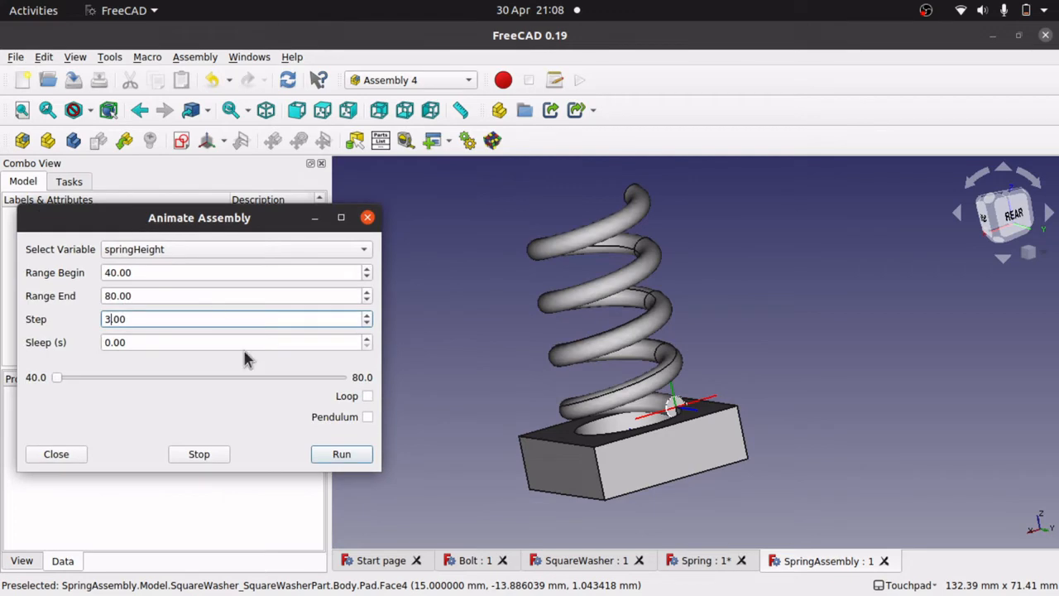
pyautogui.click(367, 417)
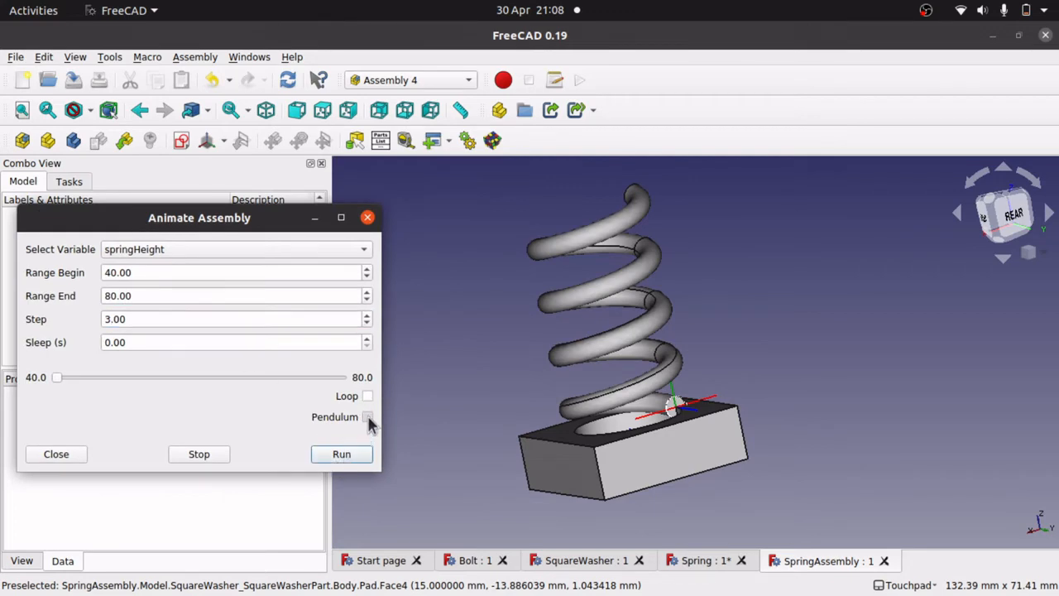
pyautogui.click(352, 459)
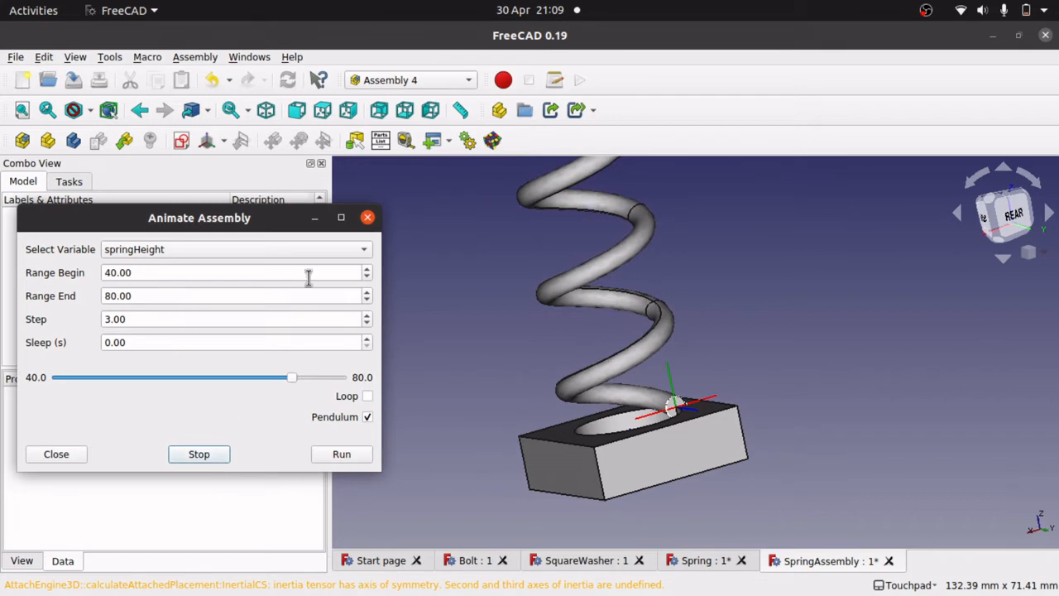
pyautogui.click(369, 218)
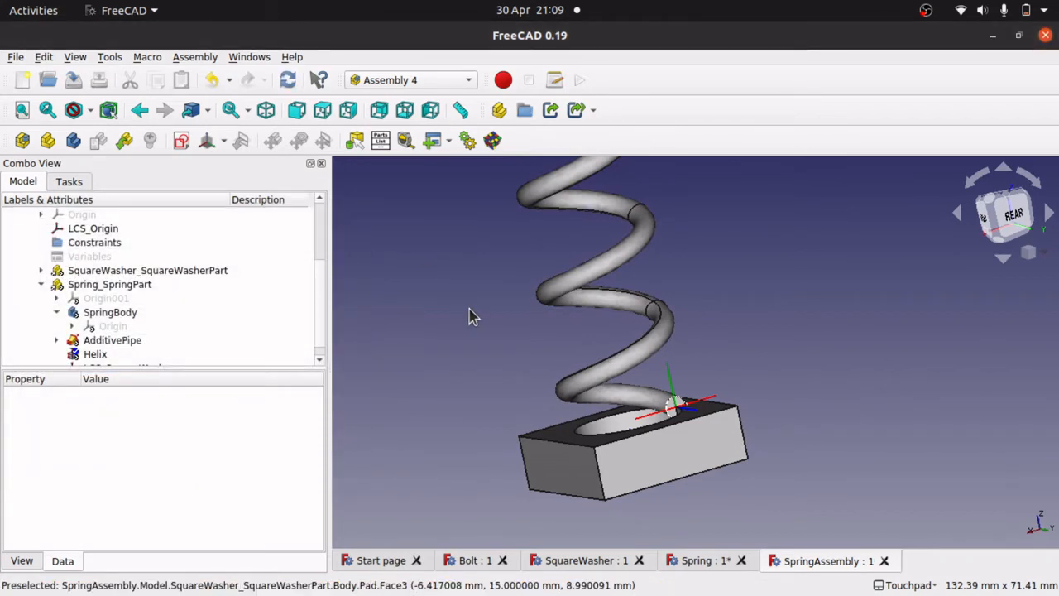
pyautogui.scroll(-5, 469, 316)
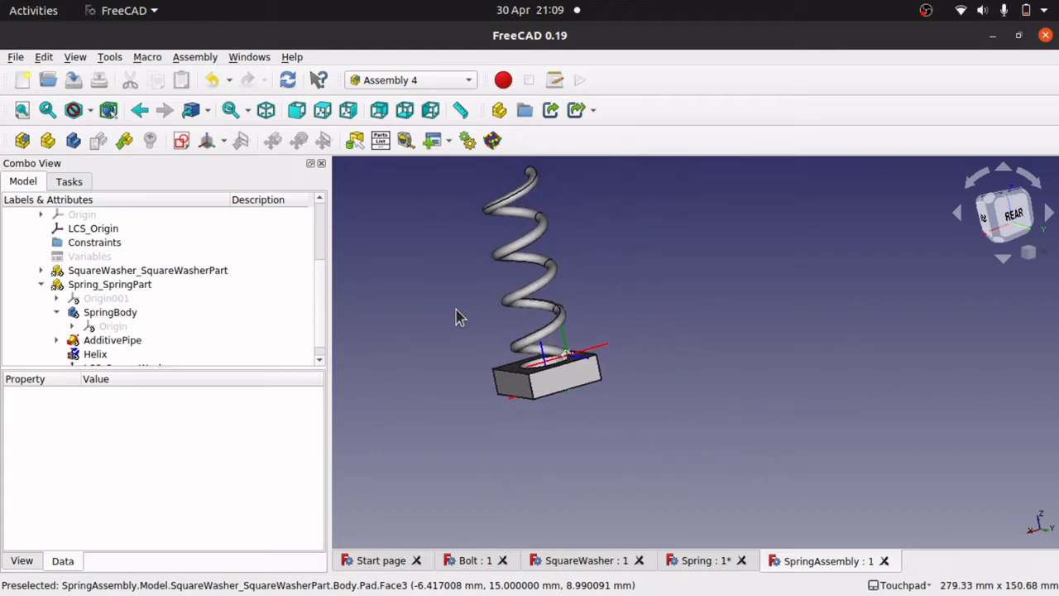
pyautogui.press('Down')
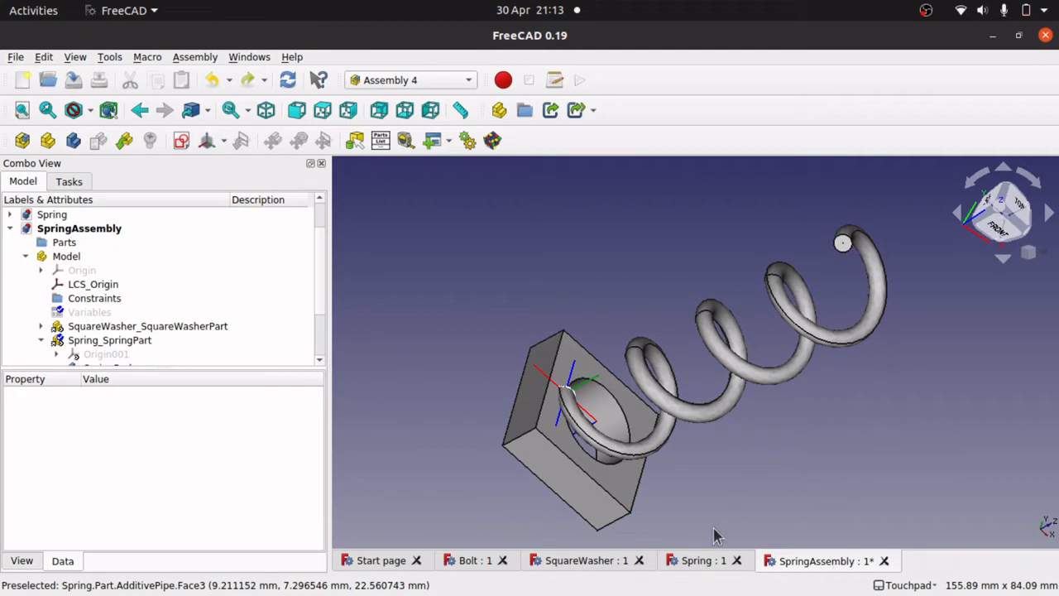
# - In the Spring document, try to create a new coordinate system on the AdditivePipe's circular face at the spring's upper end
pyautogui.click(703, 560)
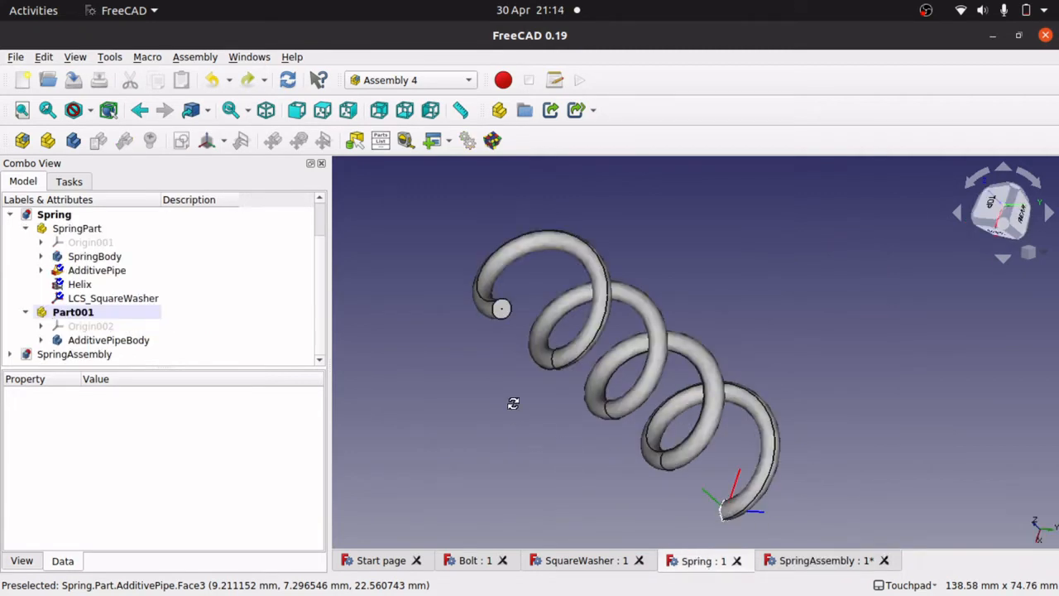
pyautogui.keyDown('alt'); pyautogui.moveTo(513, 403); pyautogui.dragTo(471, 382); pyautogui.keyUp('alt')
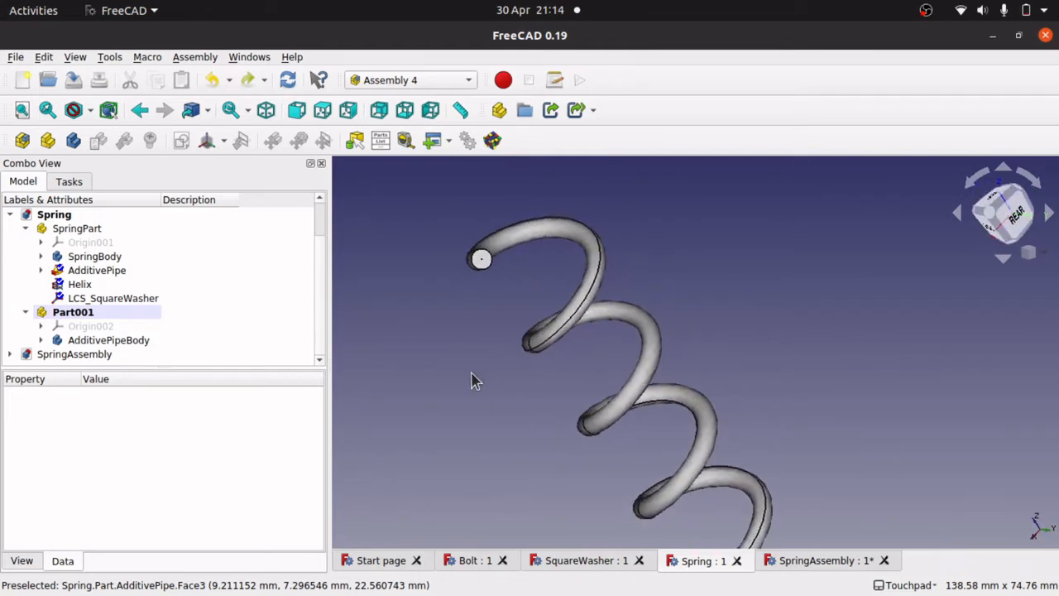
pyautogui.scroll(5, 470, 261)
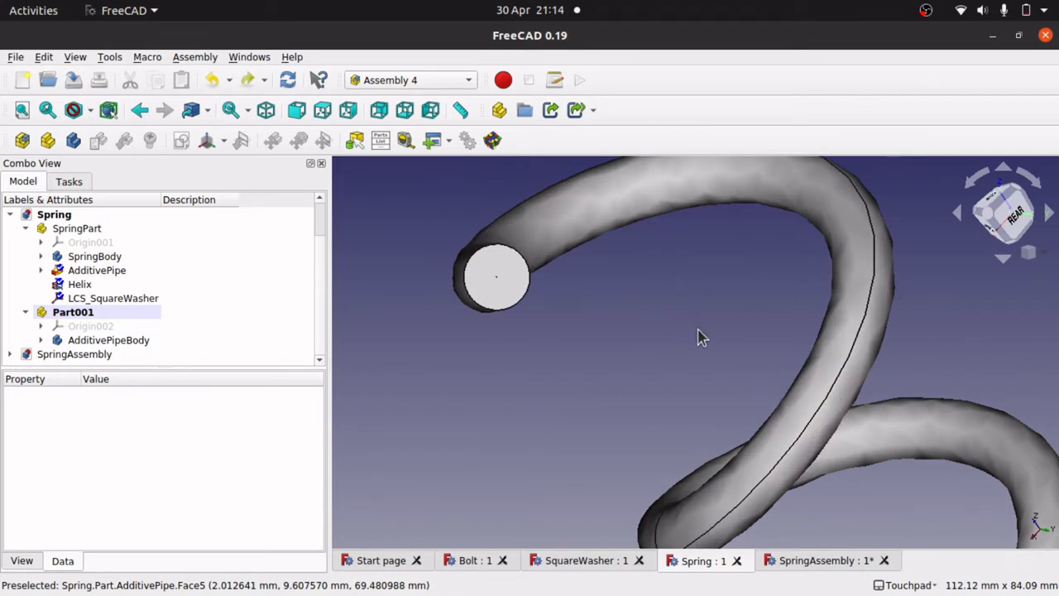
pyautogui.scroll(-5, 594, 366)
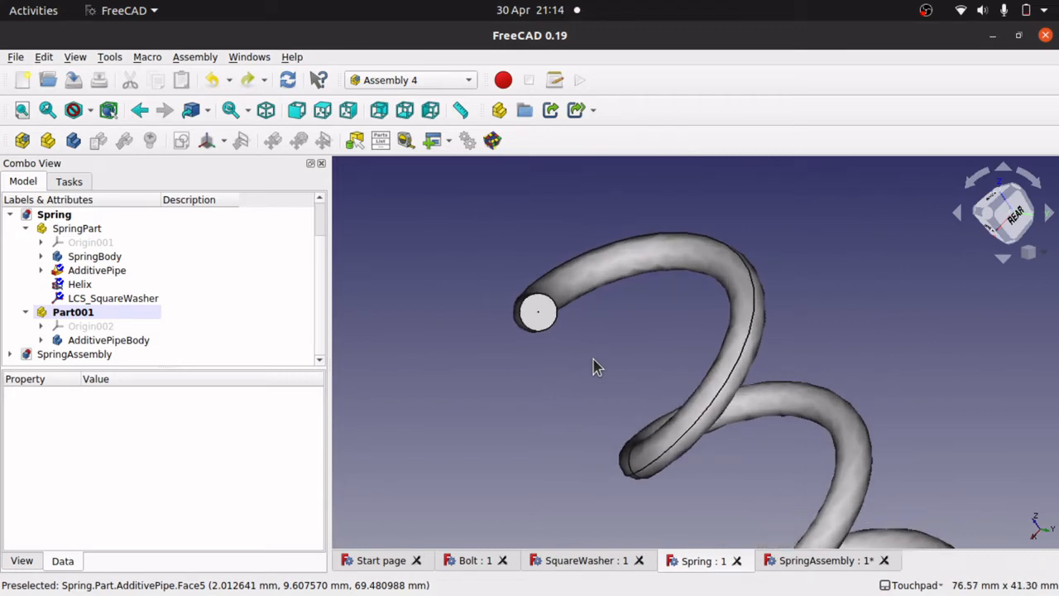
pyautogui.click(539, 330)
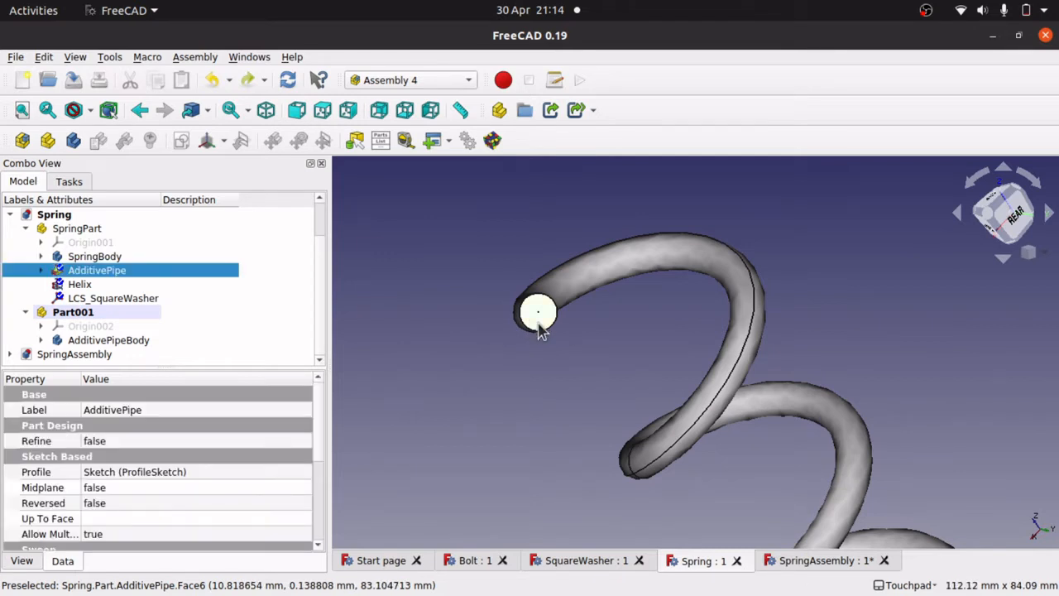
pyautogui.click(223, 142)
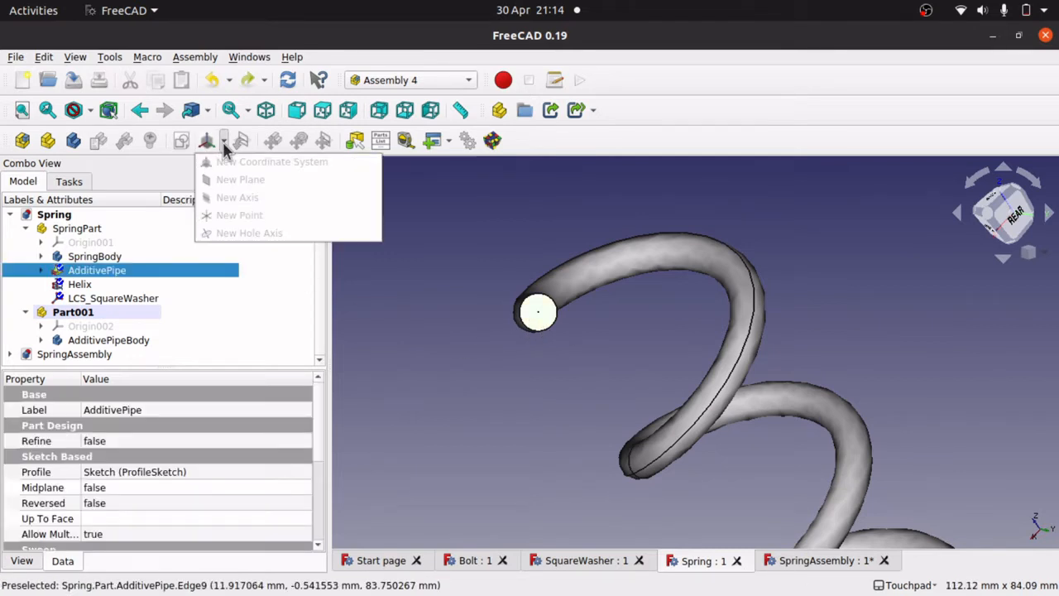
pyautogui.click(199, 58)
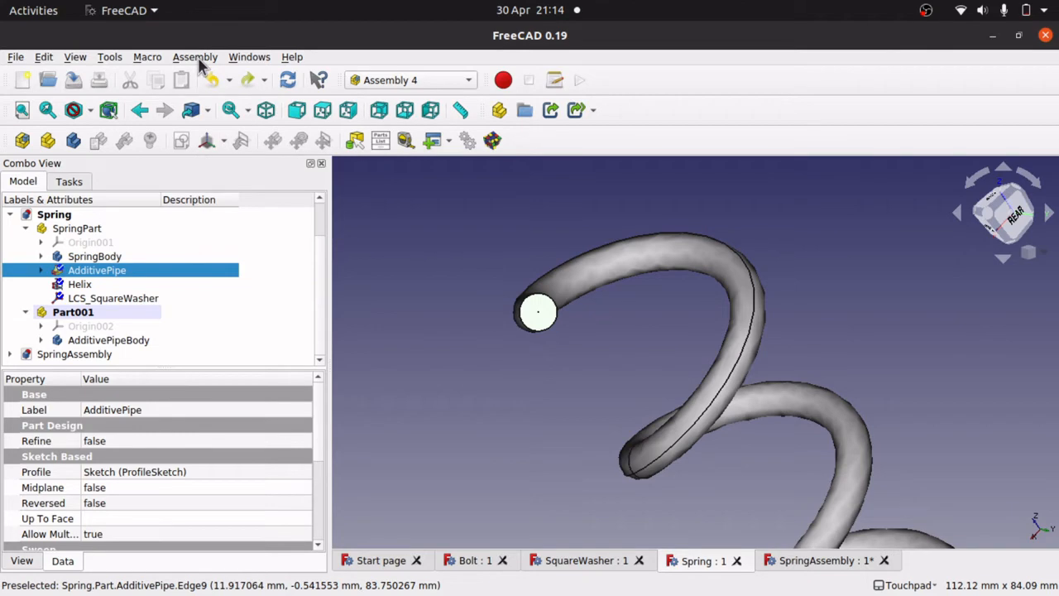
pyautogui.click(196, 58)
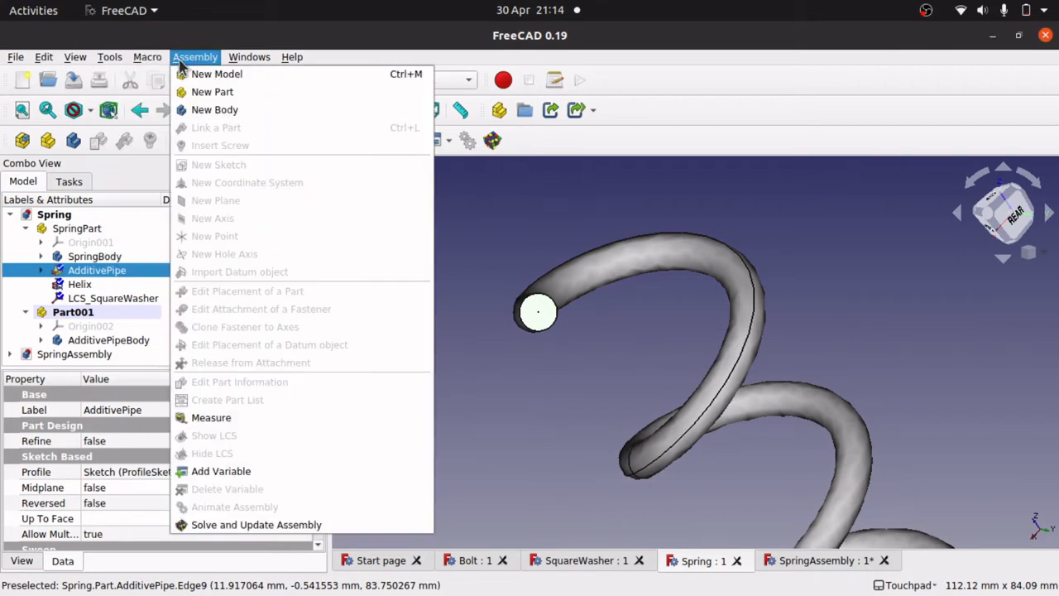
pyautogui.click(509, 421)
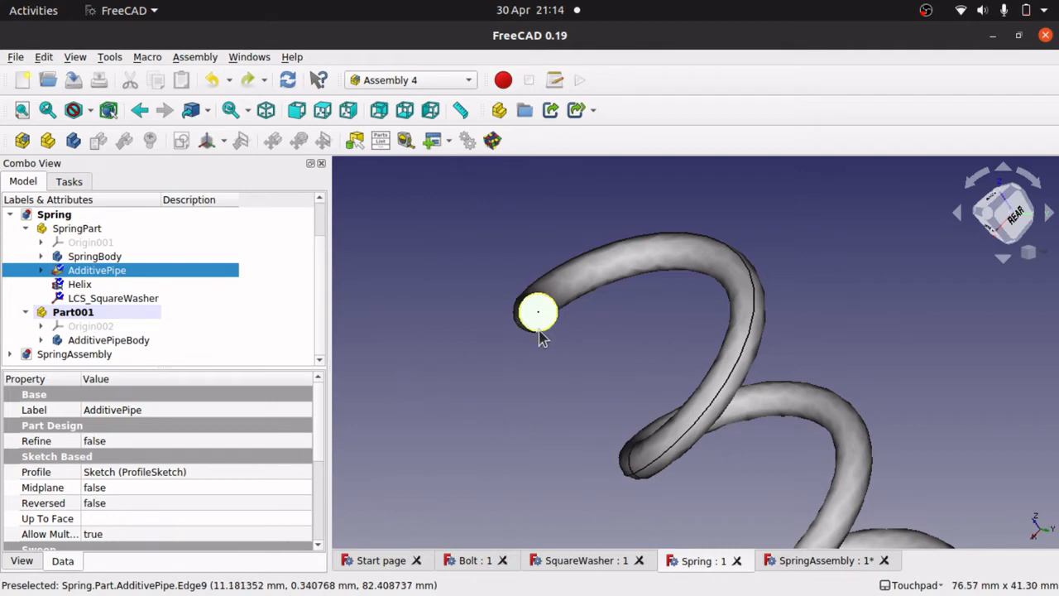
# - Hide the AdditivePipe in SpringPart to expose the Helix curve's upper end
pyautogui.scroll(3, 539, 319)
pyautogui.scroll(5, 539, 319)
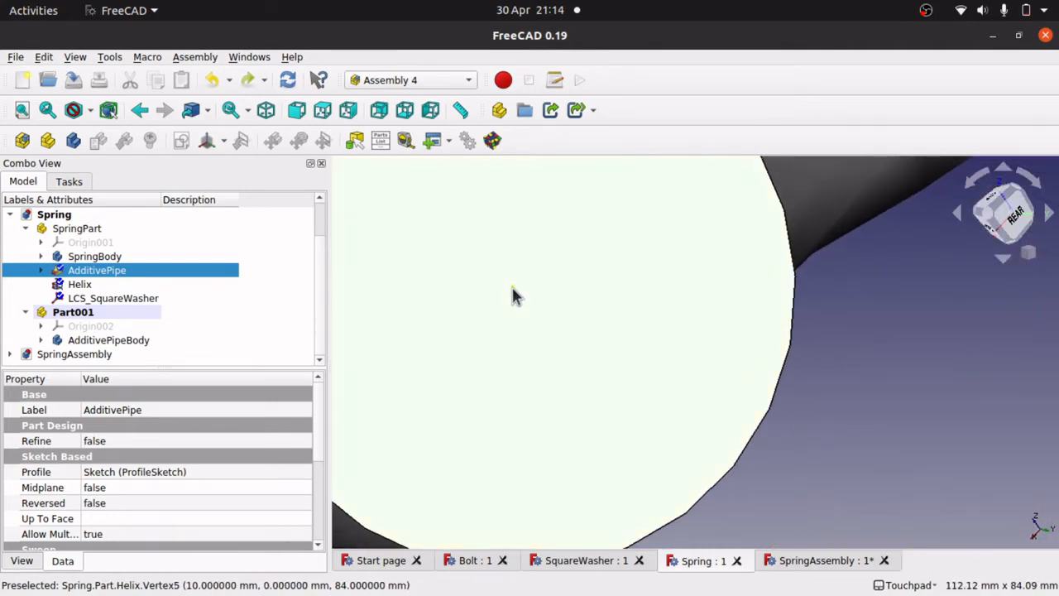
pyautogui.scroll(-3, 555, 359)
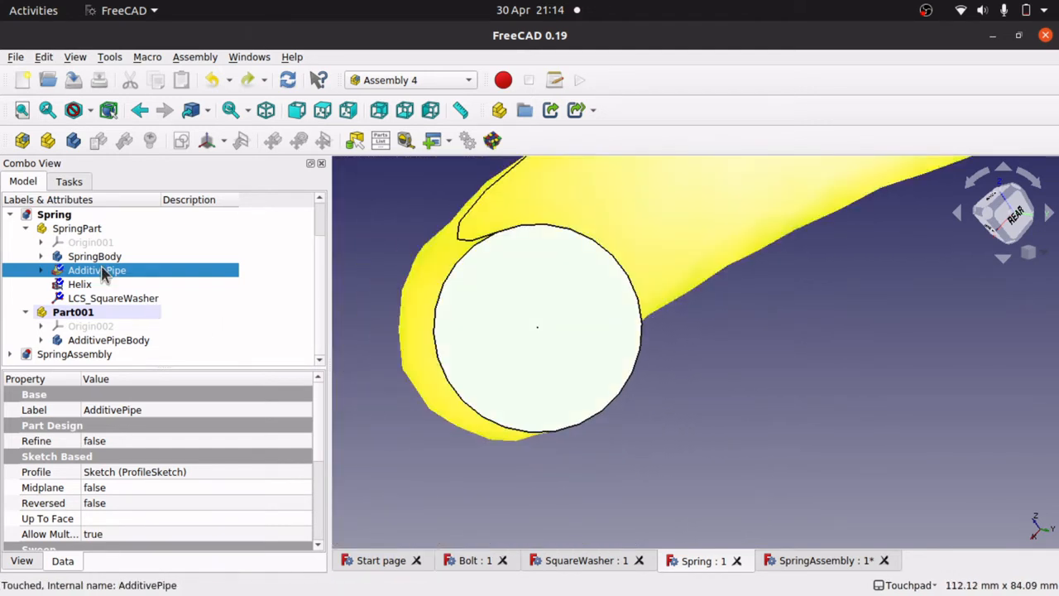
pyautogui.press('space')
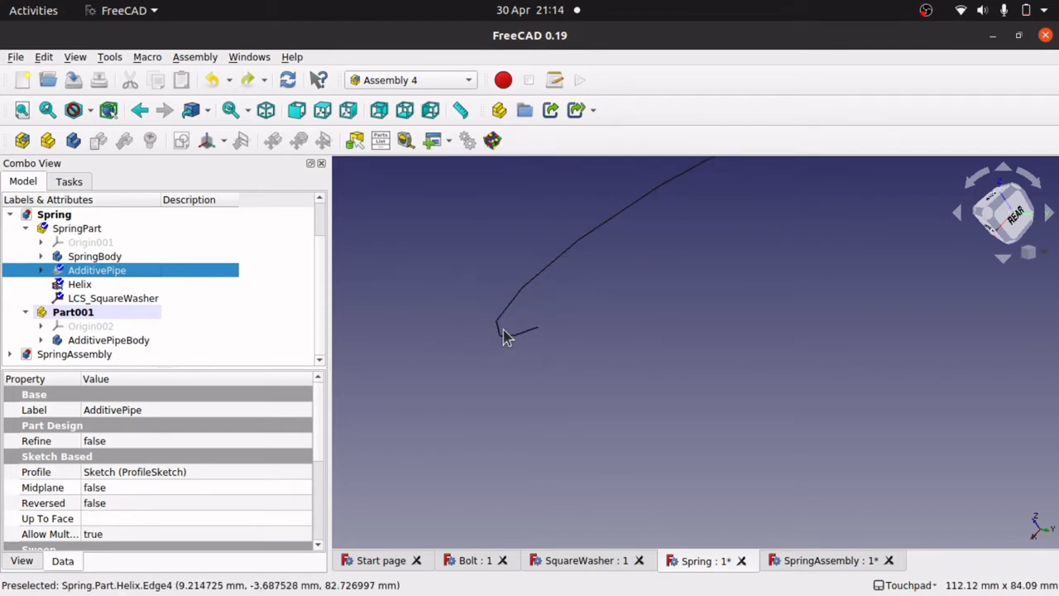
pyautogui.scroll(3, 505, 335)
pyautogui.scroll(-2, 506, 336)
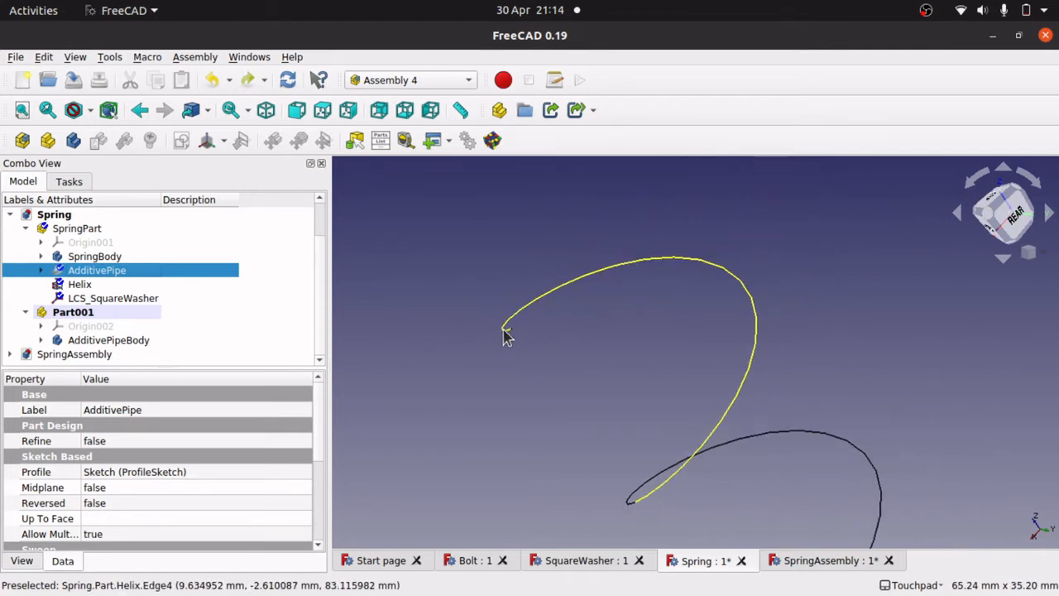
# - Create a new local coordinate system named LCS_Bolt in SpringPart
pyautogui.scroll(6, 506, 335)
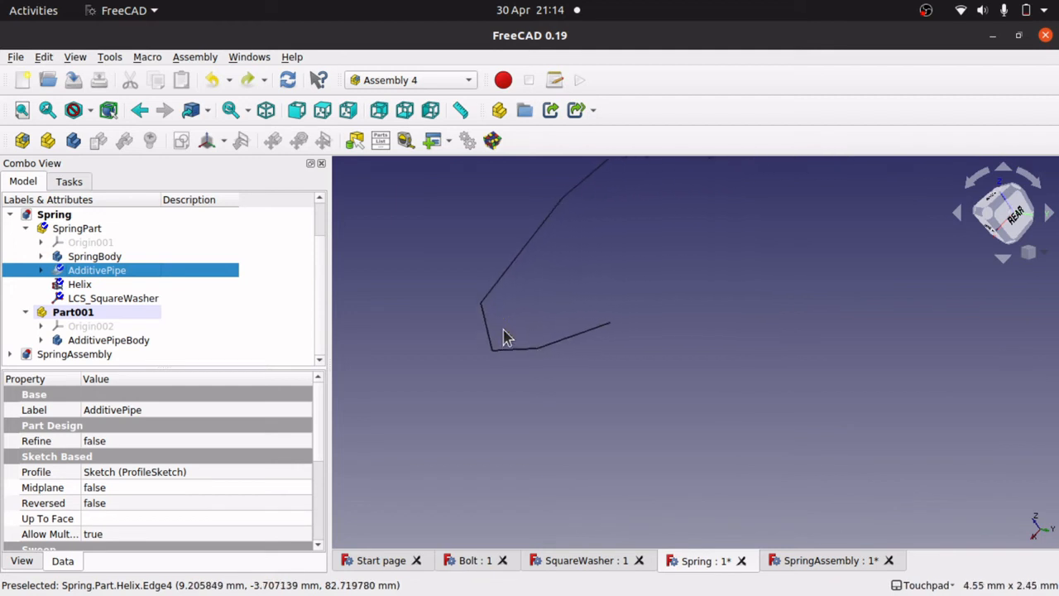
pyautogui.click(673, 323)
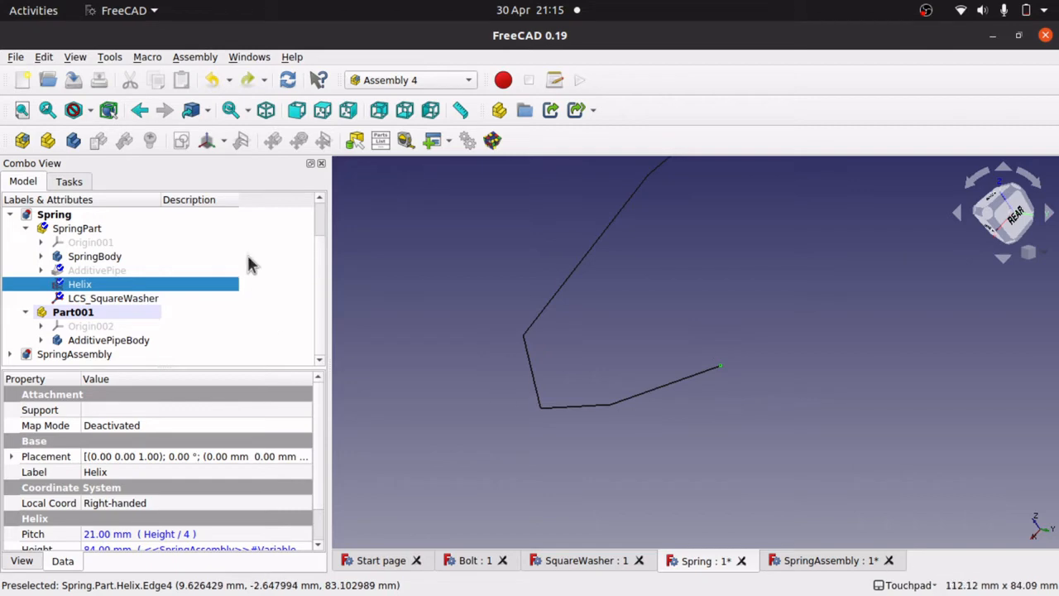
pyautogui.click(75, 229)
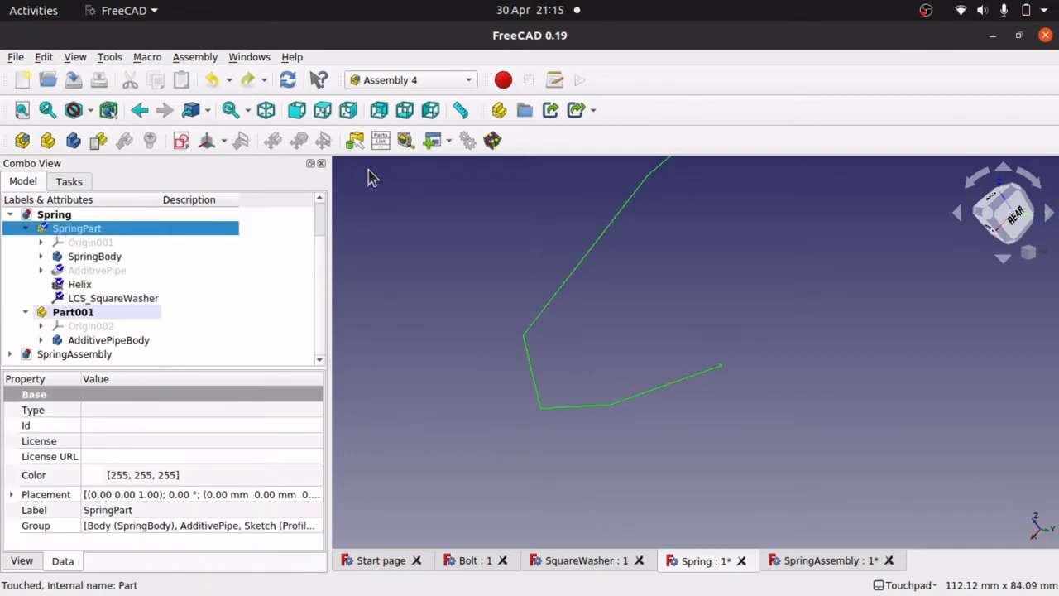
pyautogui.click(207, 141)
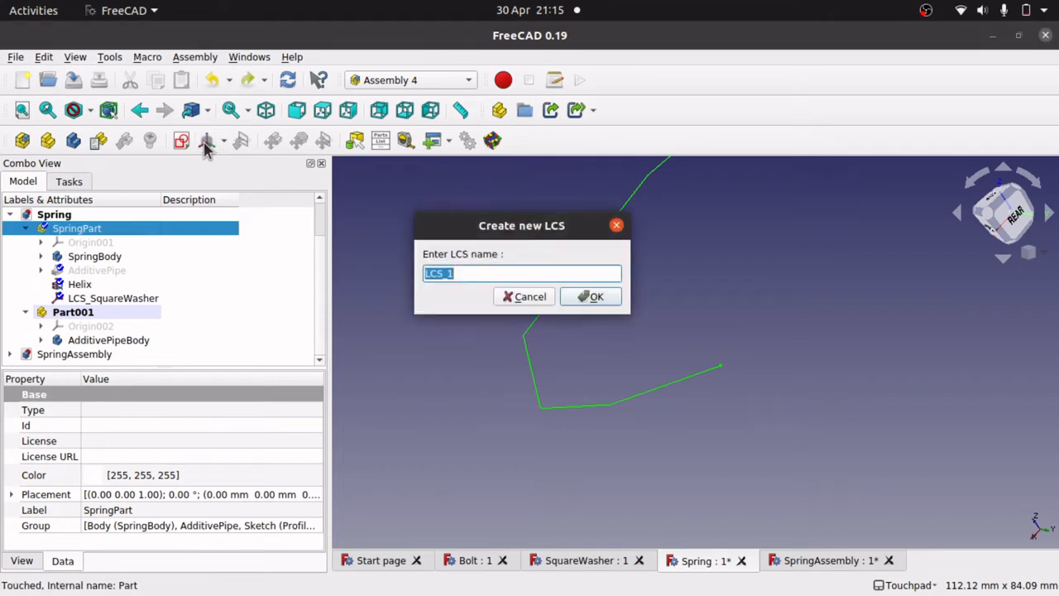
pyautogui.click(484, 278)
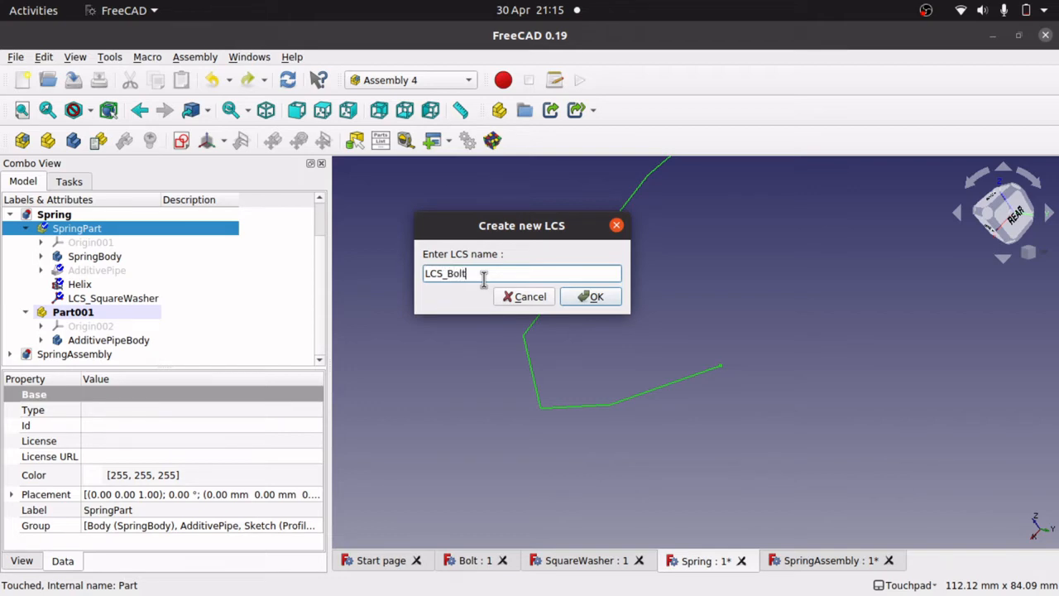
pyautogui.click(595, 298)
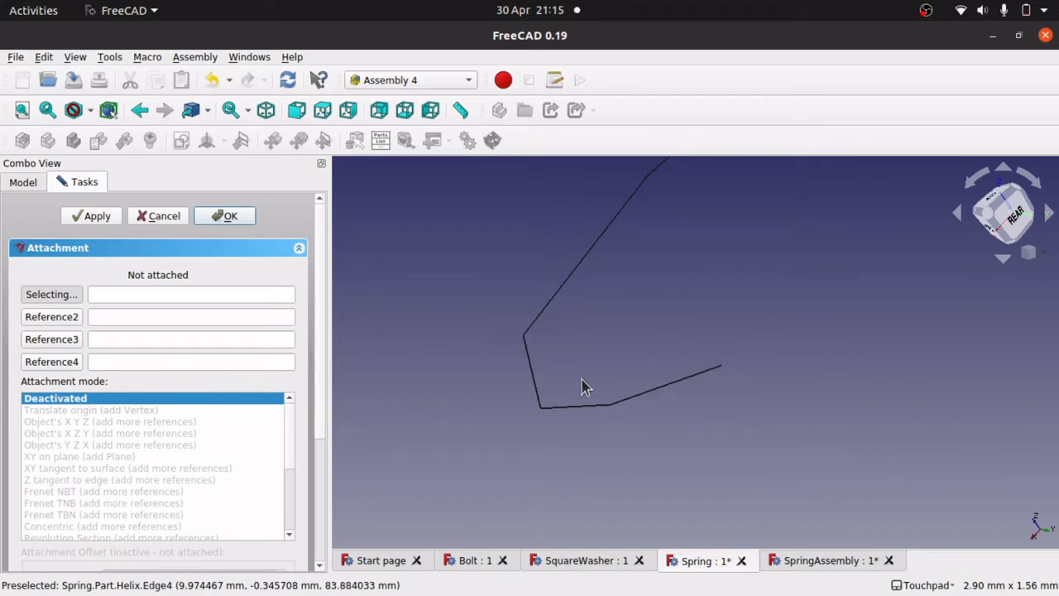
# - Set the end vertex of the Helix curve at the spring's upper end as LCS_Bolt's attachment reference
pyautogui.scroll(3, 717, 374)
pyautogui.scroll(3, 716, 374)
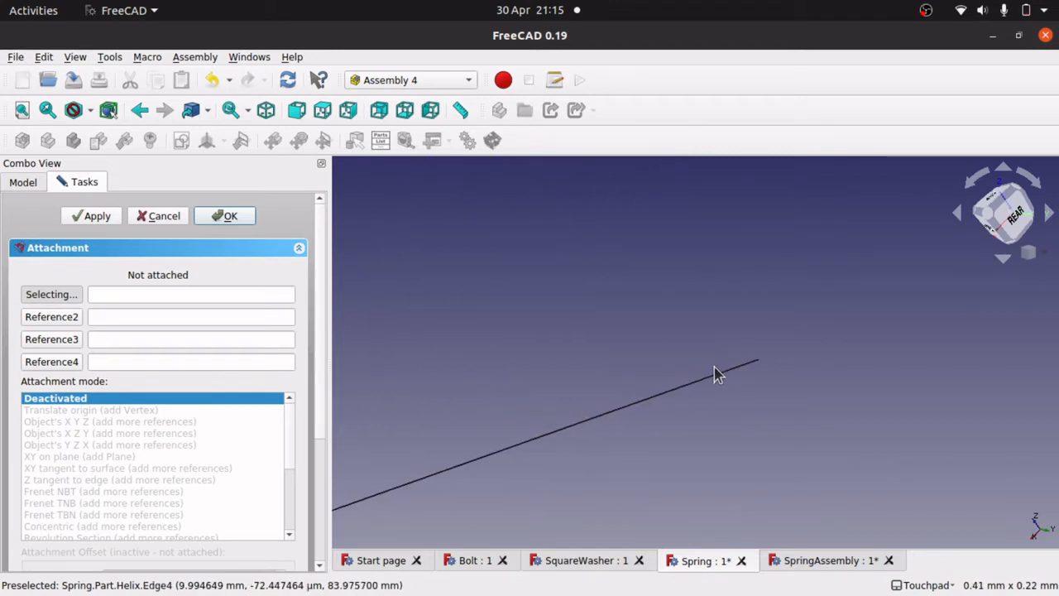
pyautogui.click(758, 362)
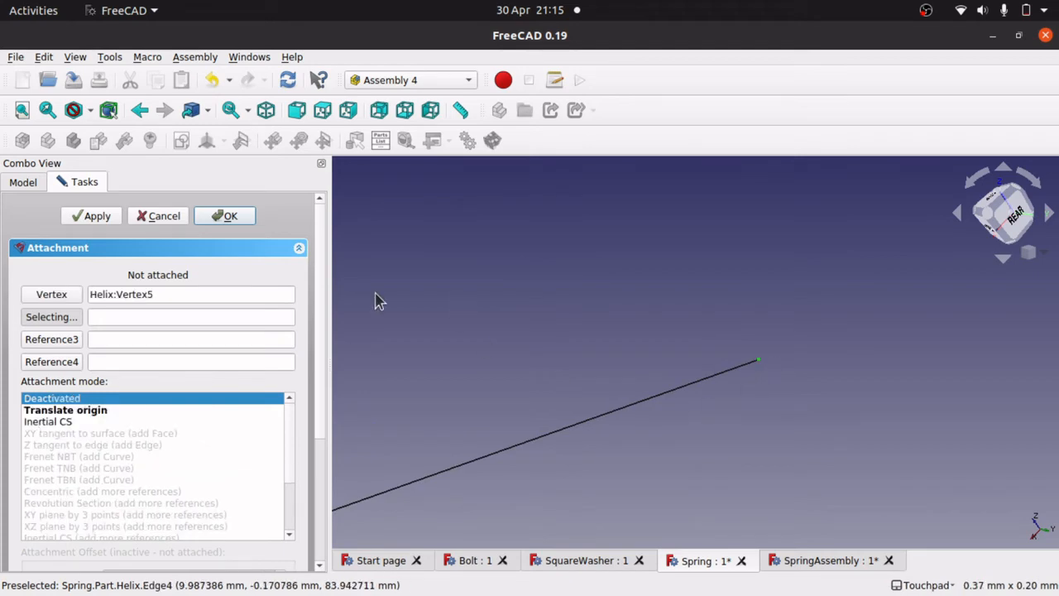
pyautogui.scroll(-5, 548, 317)
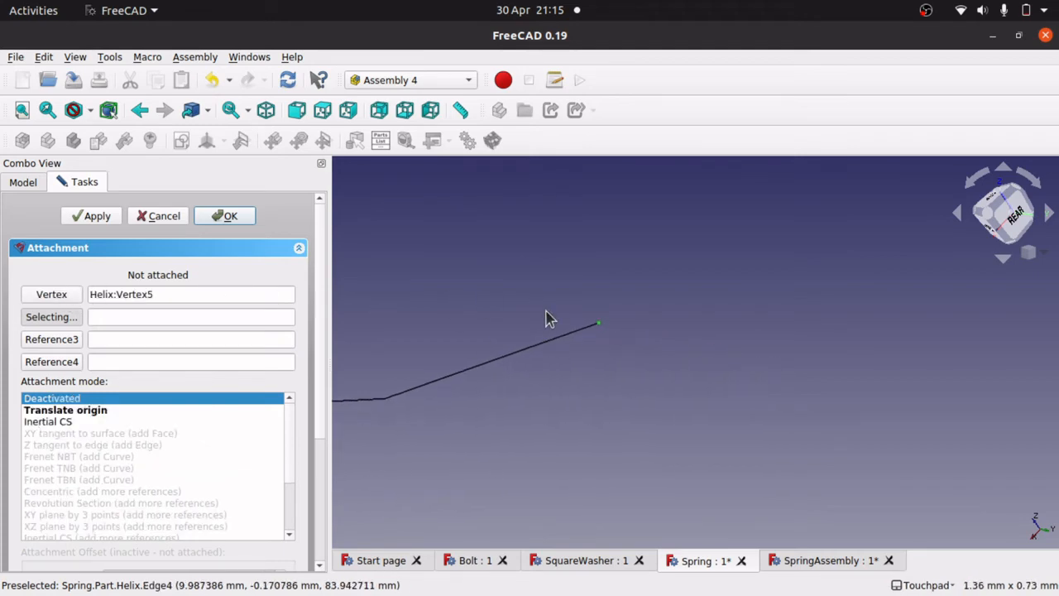
# - Try the Inertial CS, Translate origin and Deactivated attachment modes for LCS_Bolt on the helix end vertex
pyautogui.click(57, 423)
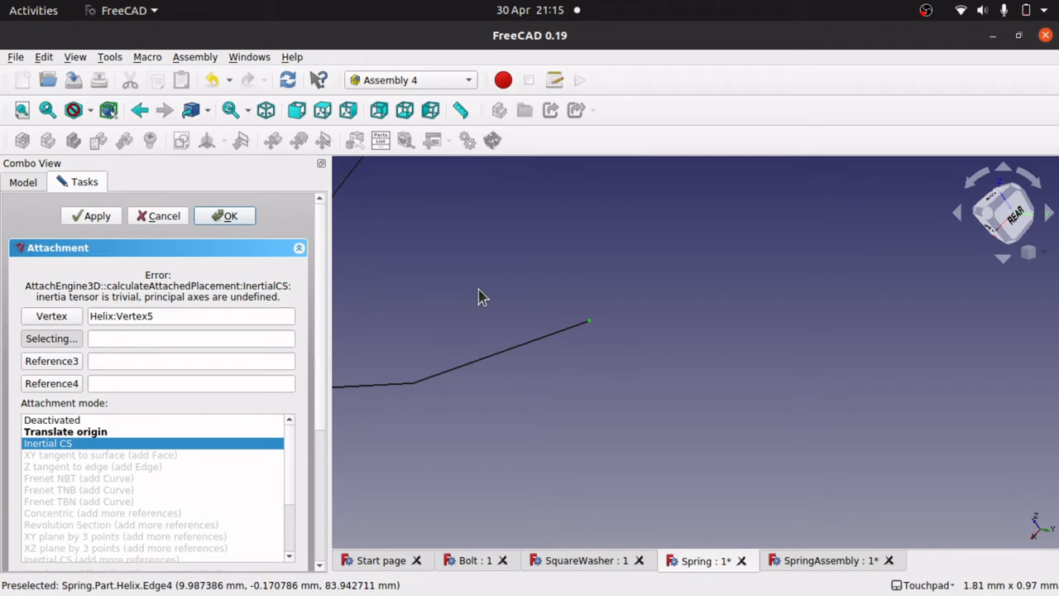
pyautogui.scroll(-10, 481, 296)
pyautogui.scroll(-4, 481, 297)
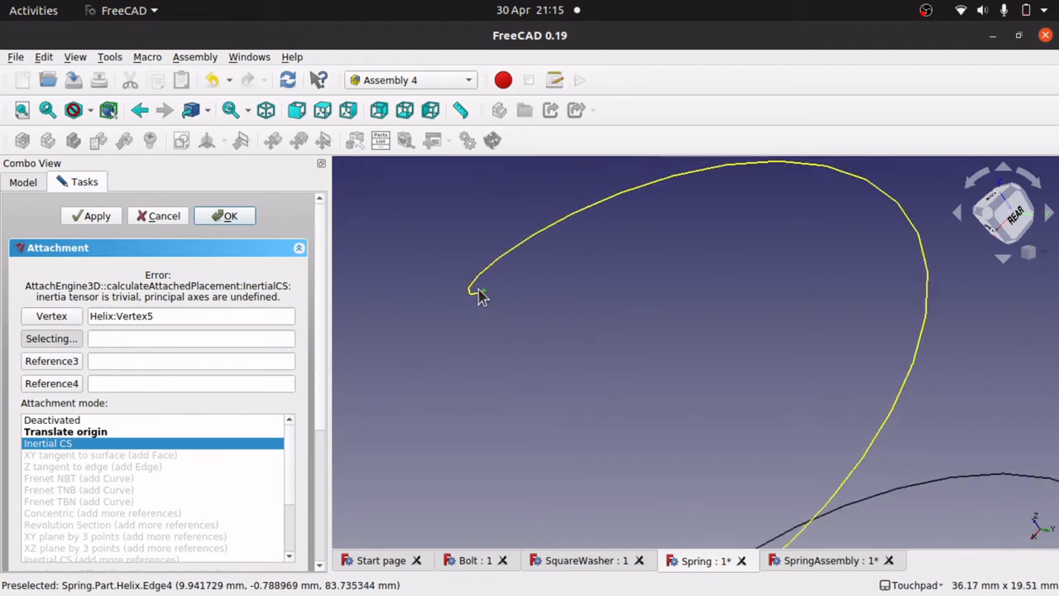
pyautogui.scroll(-4, 481, 296)
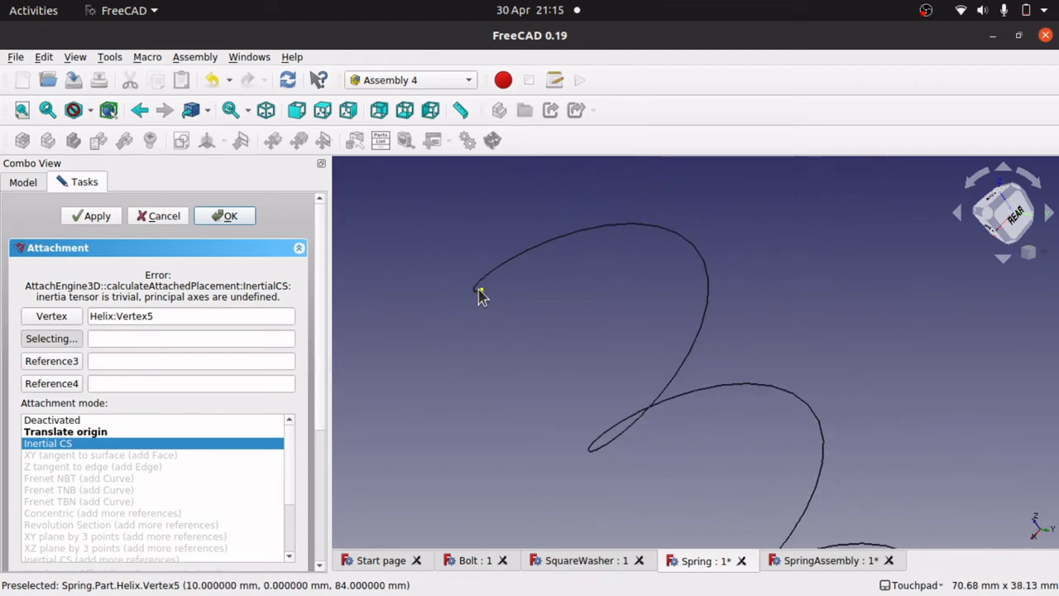
pyautogui.click(89, 436)
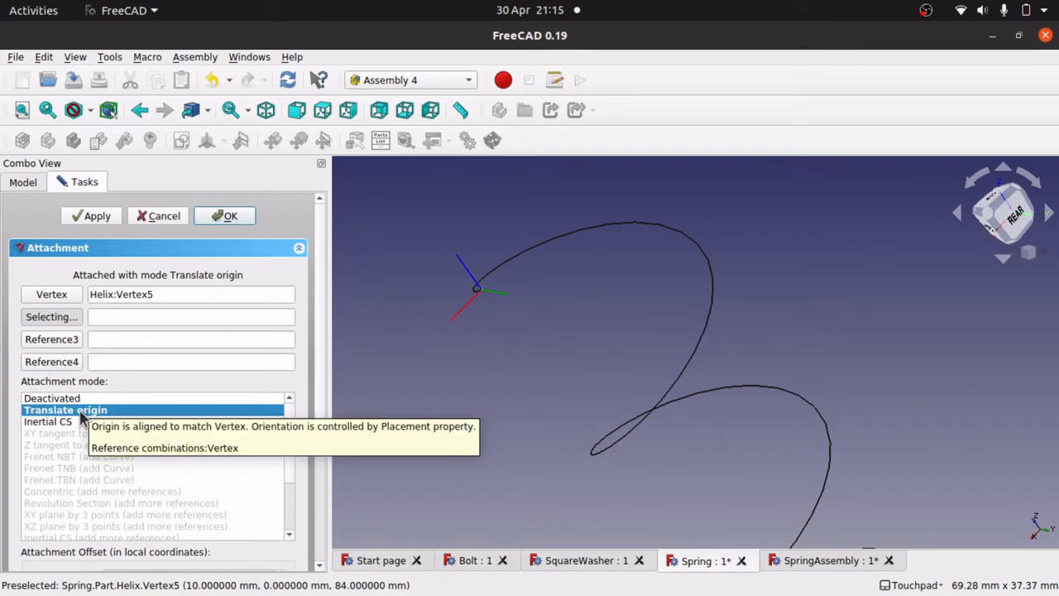
pyautogui.click(70, 401)
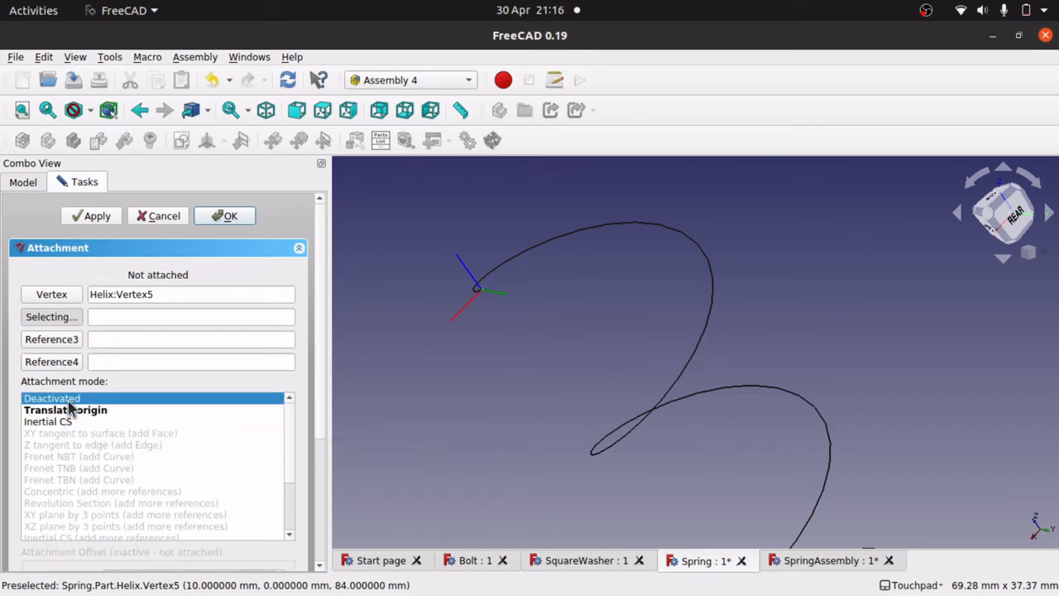
pyautogui.click(96, 411)
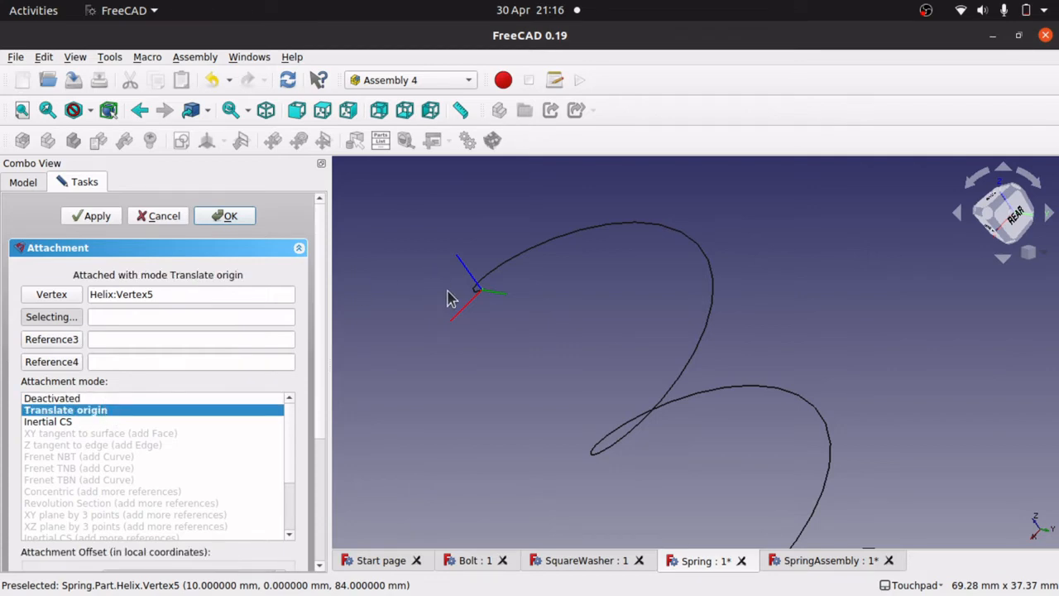
pyautogui.moveTo(435, 299)
pyautogui.keyDown('alt'); pyautogui.mouseDown()
pyautogui.moveTo(515, 310)
pyautogui.moveTo(528, 323)
pyautogui.moveTo(437, 297)
pyautogui.mouseUp(); pyautogui.keyUp('alt')
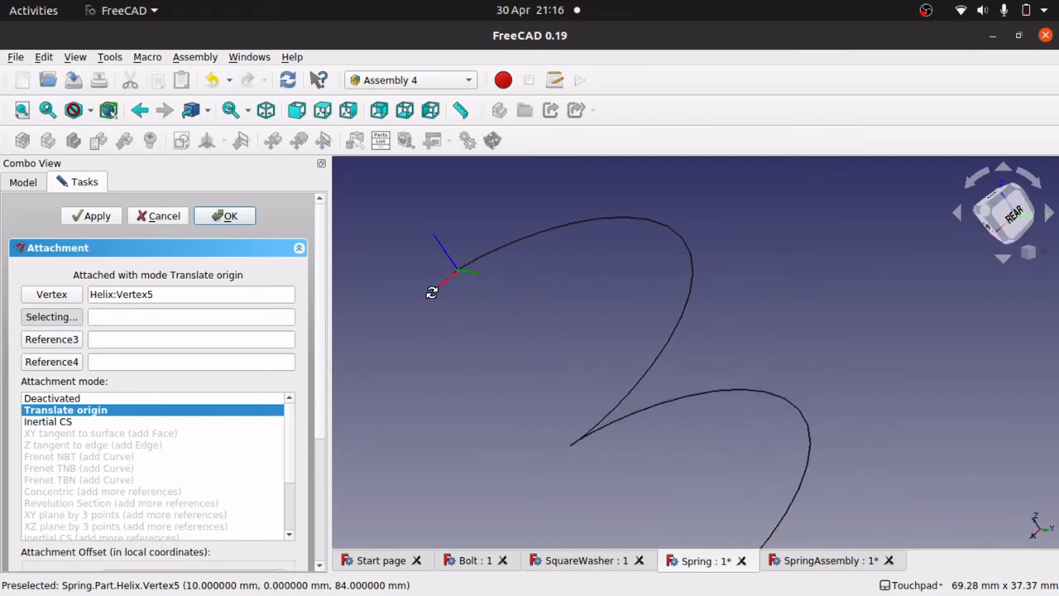
pyautogui.click(70, 422)
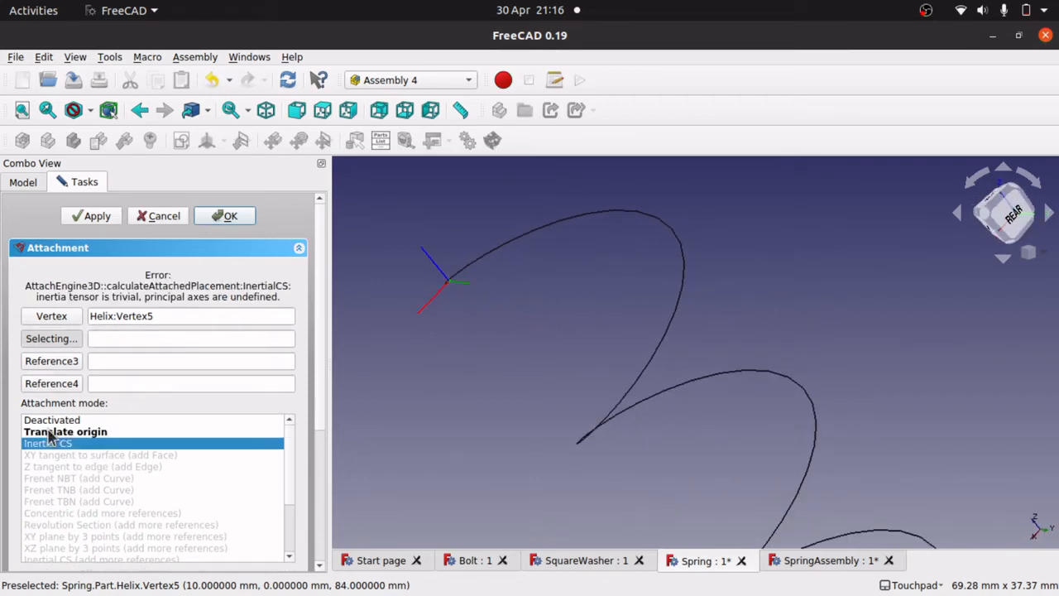
pyautogui.click(81, 431)
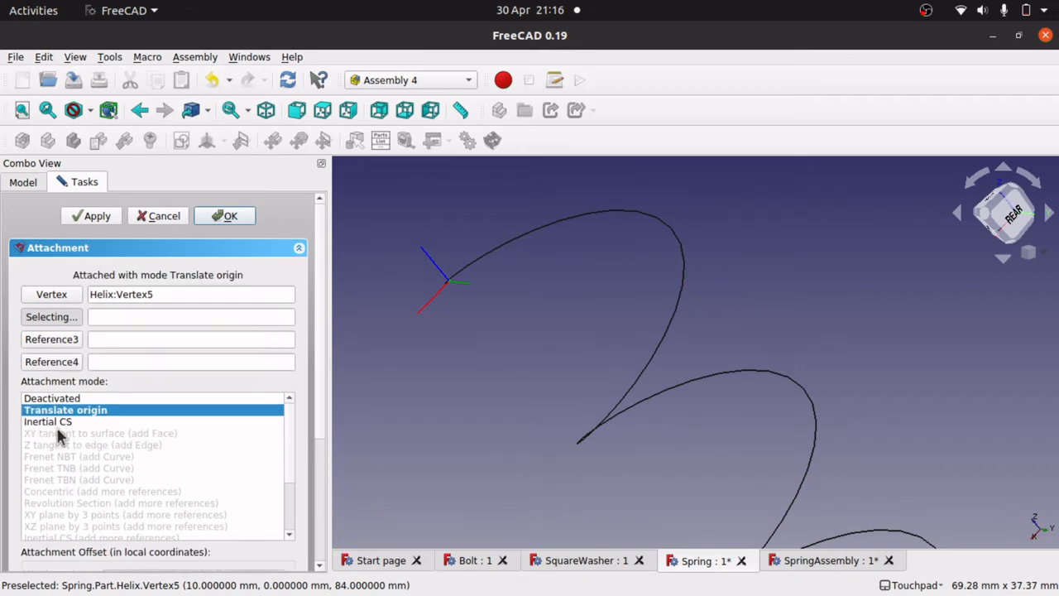
pyautogui.click(64, 423)
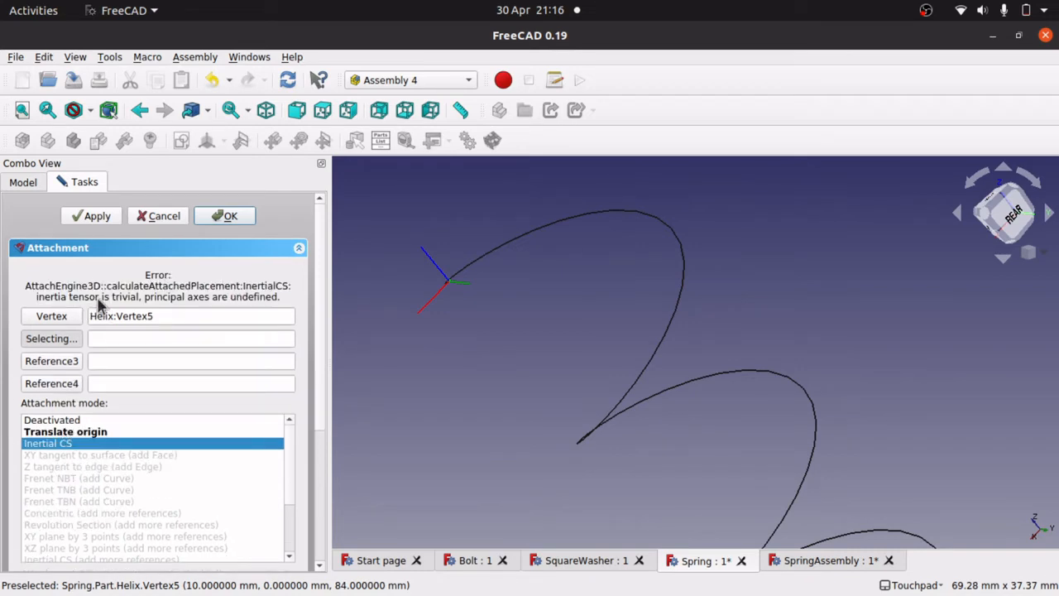
# - Set LCS_Bolt's attachment mode to Translate origin and accept the attachment
pyautogui.click(87, 433)
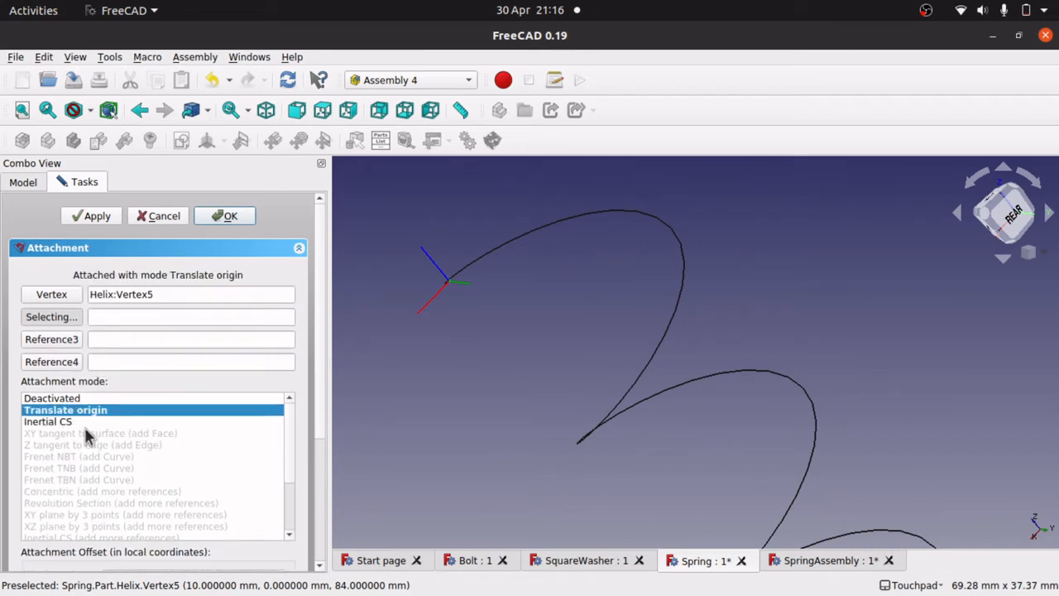
pyautogui.moveTo(486, 288)
pyautogui.mouseDown(button='middle')
pyautogui.moveTo(541, 295)
pyautogui.moveTo(470, 272)
pyautogui.moveTo(479, 280)
pyautogui.mouseUp(button='middle')
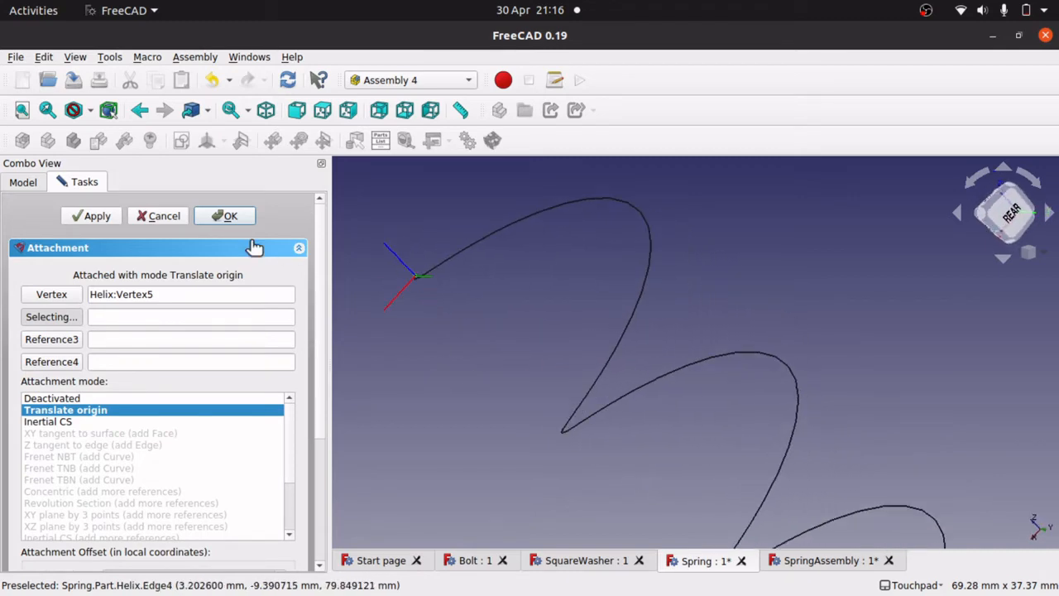
pyautogui.click(230, 217)
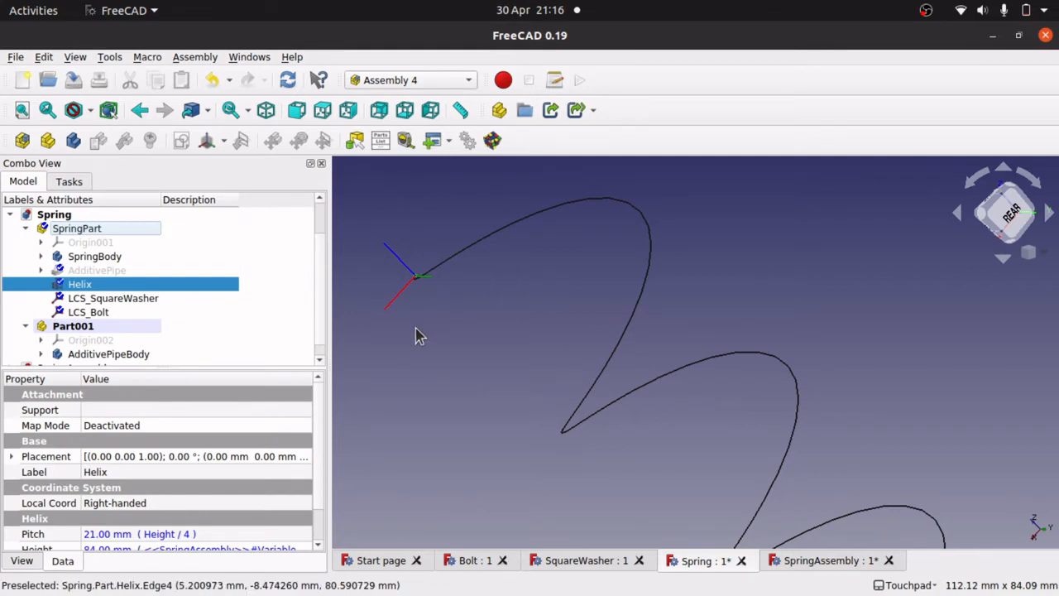
pyautogui.scroll(-5, 451, 329)
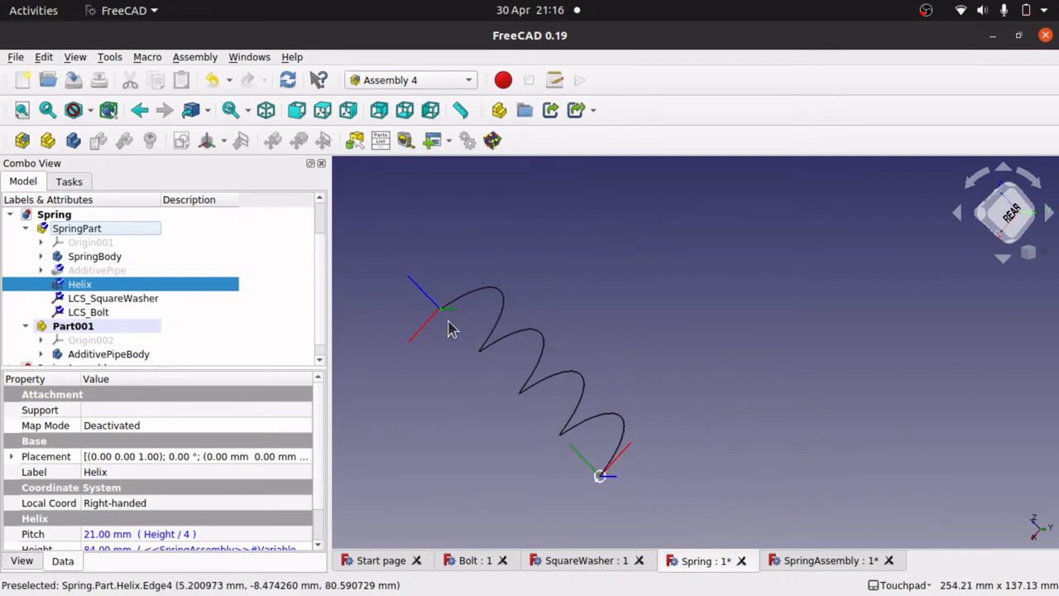
pyautogui.scroll(1, 450, 329)
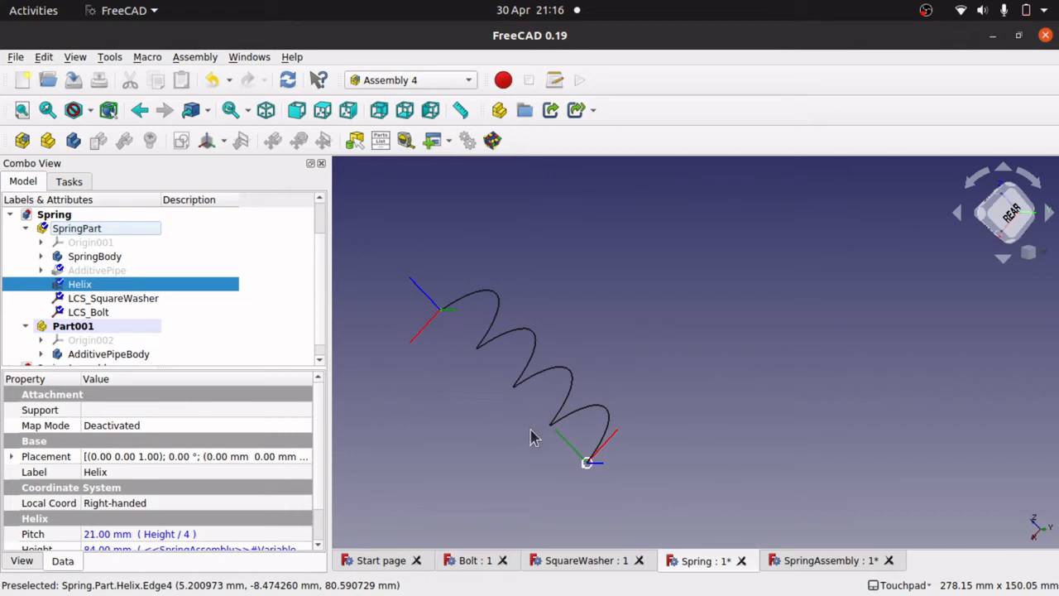
# - Switch to the Bolt document and orbit the bolt to examine the coordinate system at its head
pyautogui.click(483, 563)
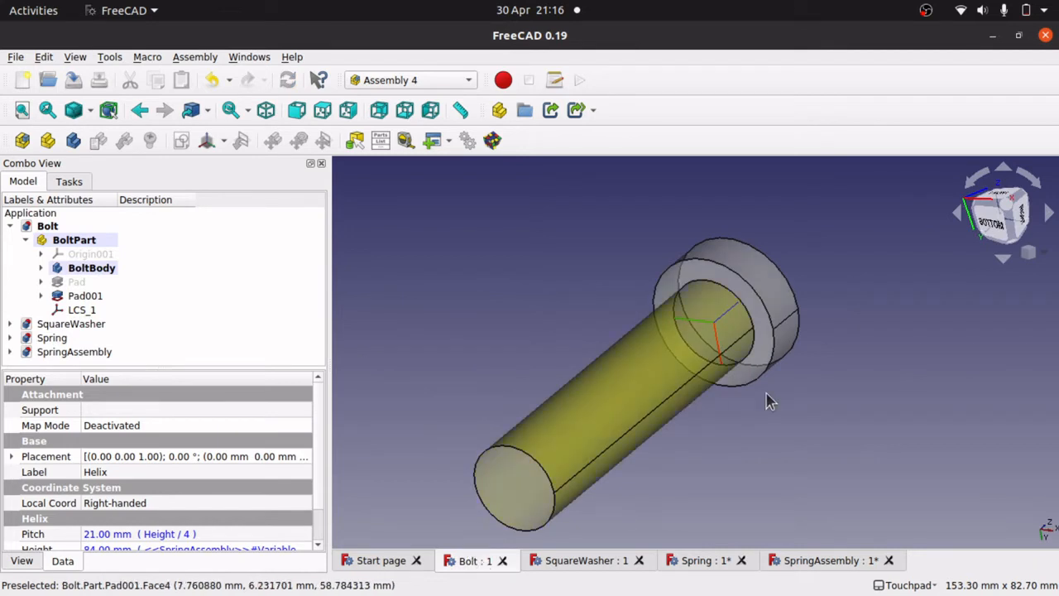
pyautogui.keyDown('alt'); pyautogui.moveTo(815, 340); pyautogui.dragTo(580, 403); pyautogui.keyUp('alt')
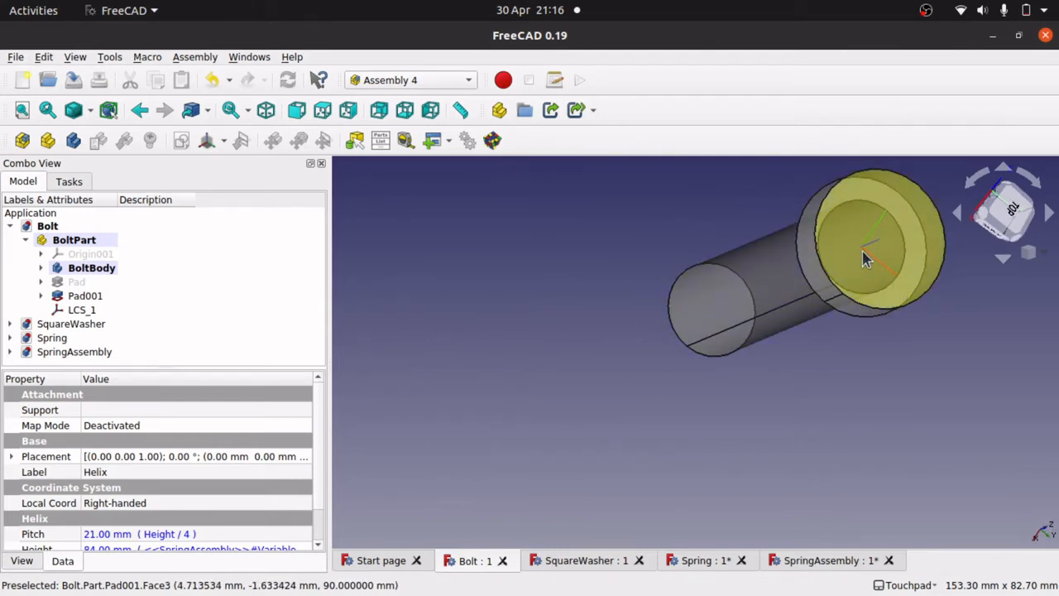
pyautogui.moveTo(780, 283)
pyautogui.keyDown('alt'); pyautogui.mouseDown()
pyautogui.moveTo(917, 289)
pyautogui.moveTo(776, 276)
pyautogui.mouseUp(); pyautogui.keyUp('alt')
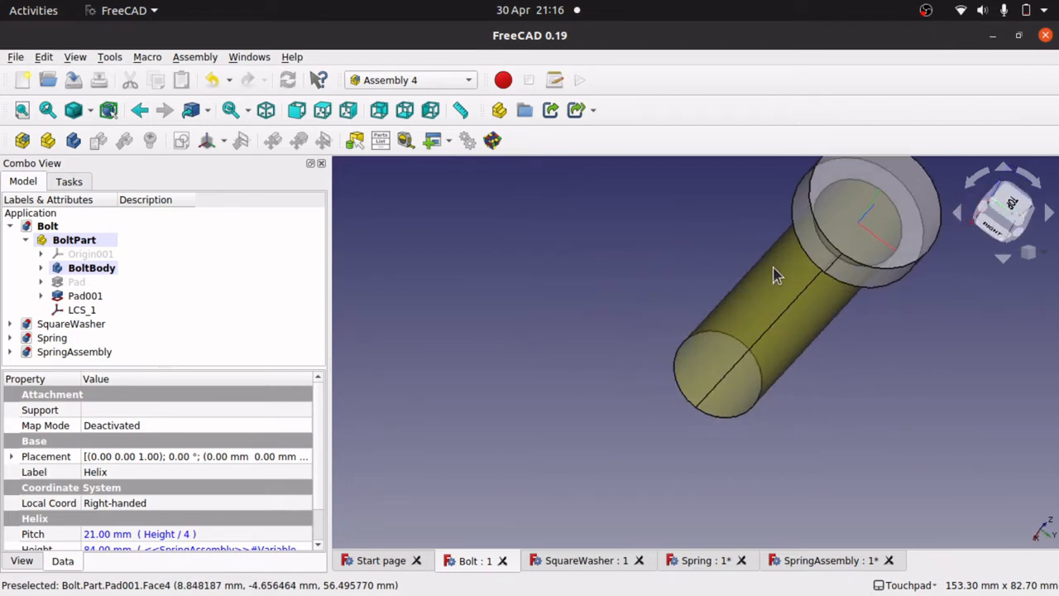
# - Review the attachment reference and mode of LCS_1 in BoltPart, and close its settings without changes
pyautogui.click(83, 310)
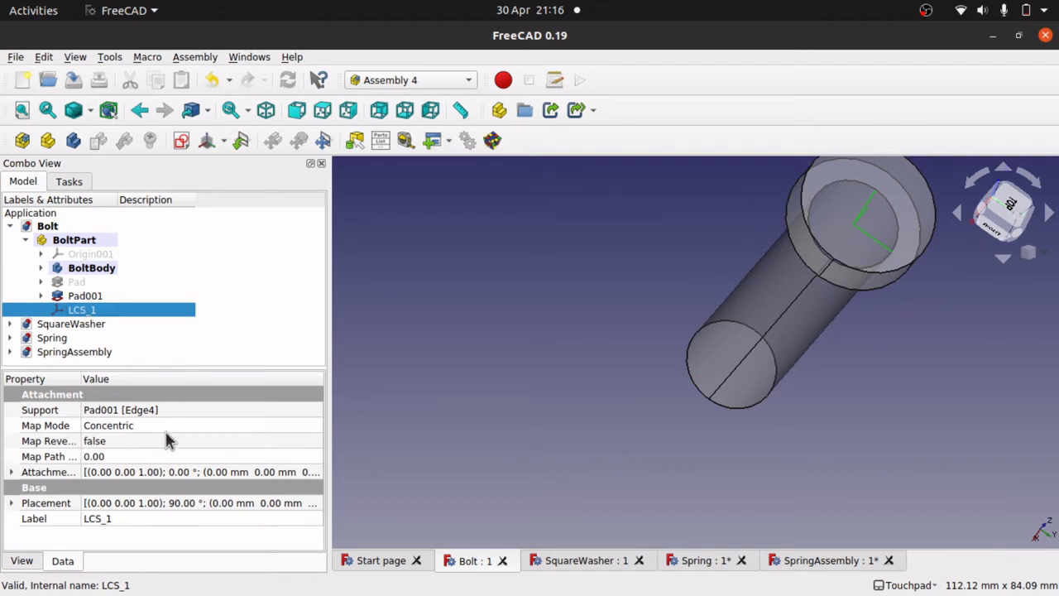
pyautogui.click(316, 428)
pyautogui.click(316, 432)
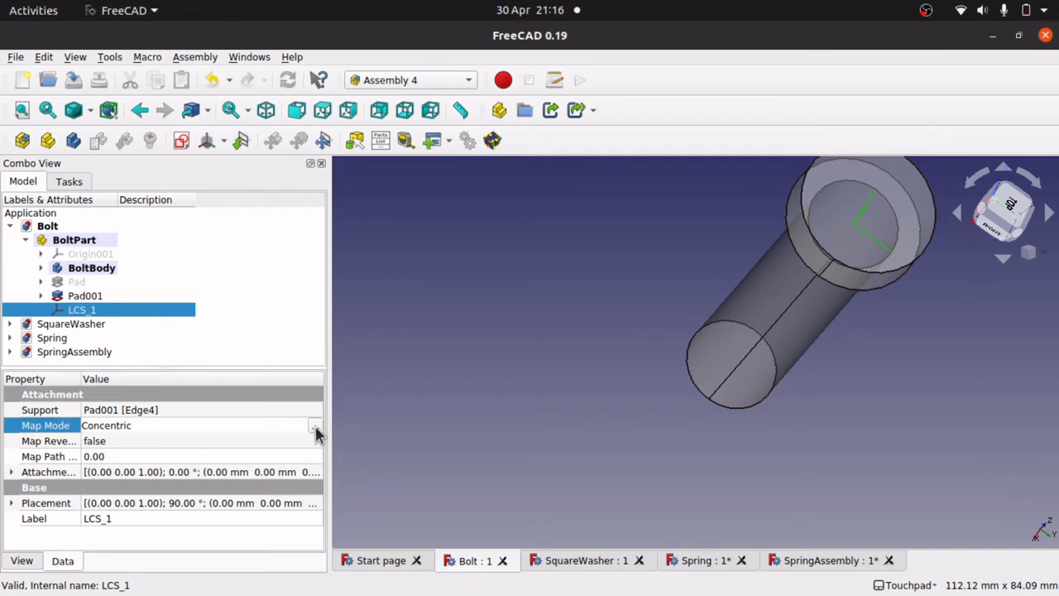
pyautogui.click(314, 427)
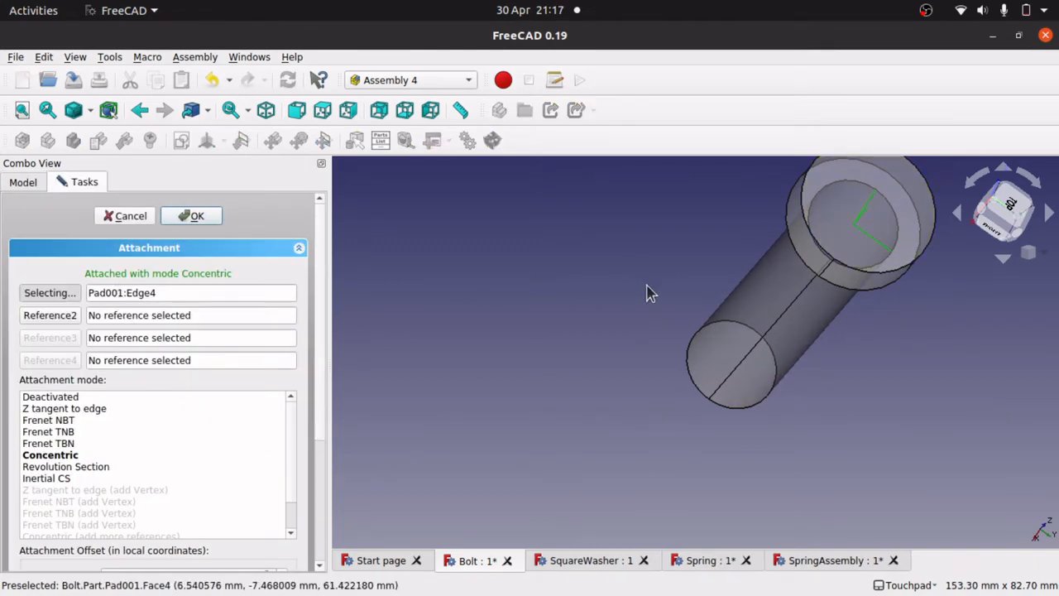
pyautogui.keyDown('alt'); pyautogui.moveTo(619, 298); pyautogui.dragTo(820, 313); pyautogui.keyUp('alt')
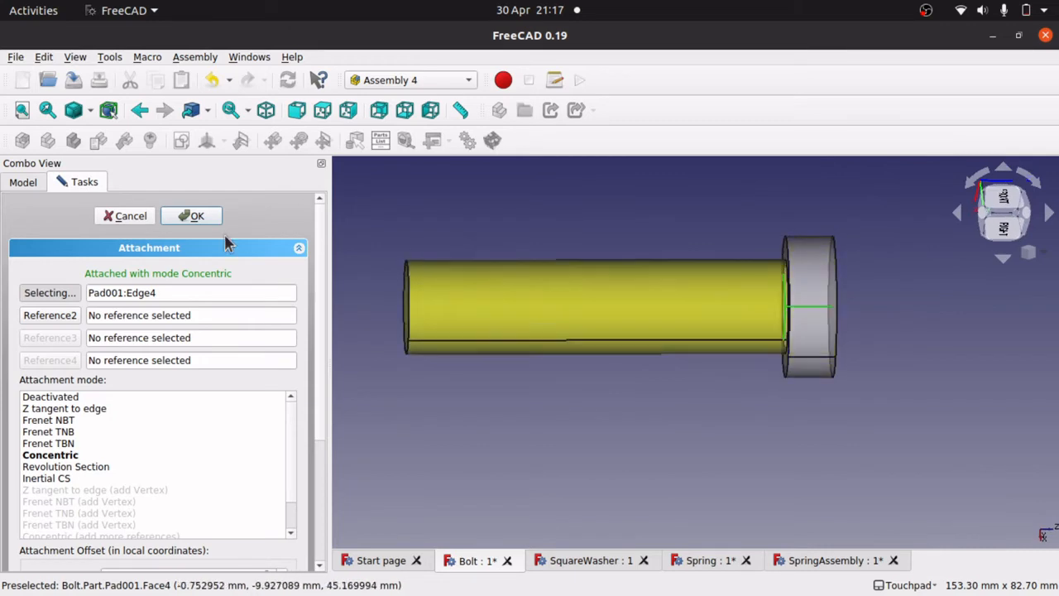
pyautogui.click(123, 216)
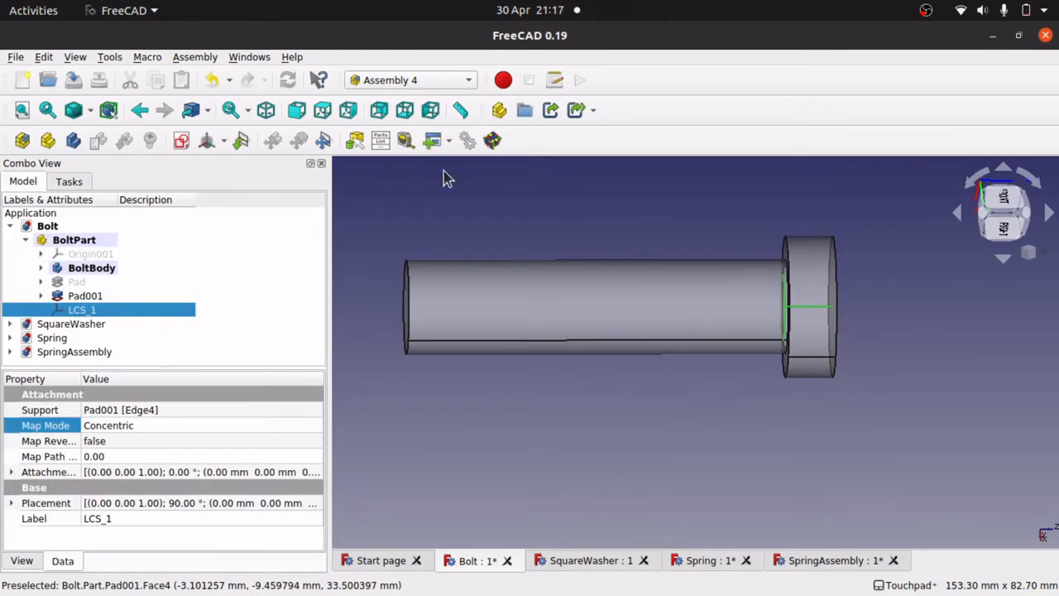
# - Rename the LCS_1 coordinate system in BoltPart as Spring_LCS
pyautogui.rightClick(123, 314)
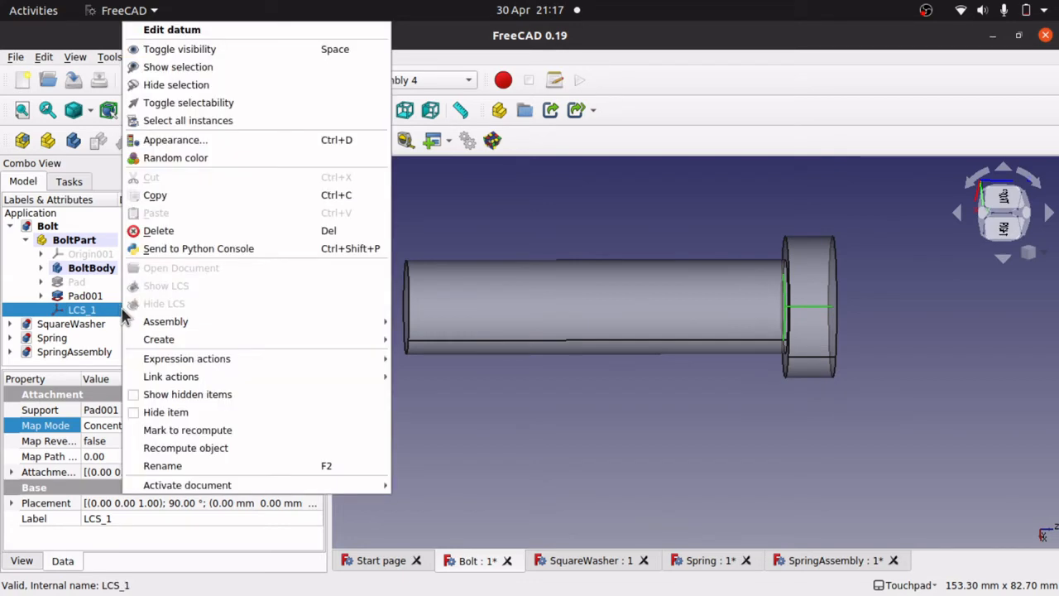
pyautogui.click(186, 465)
pyautogui.press('Right')
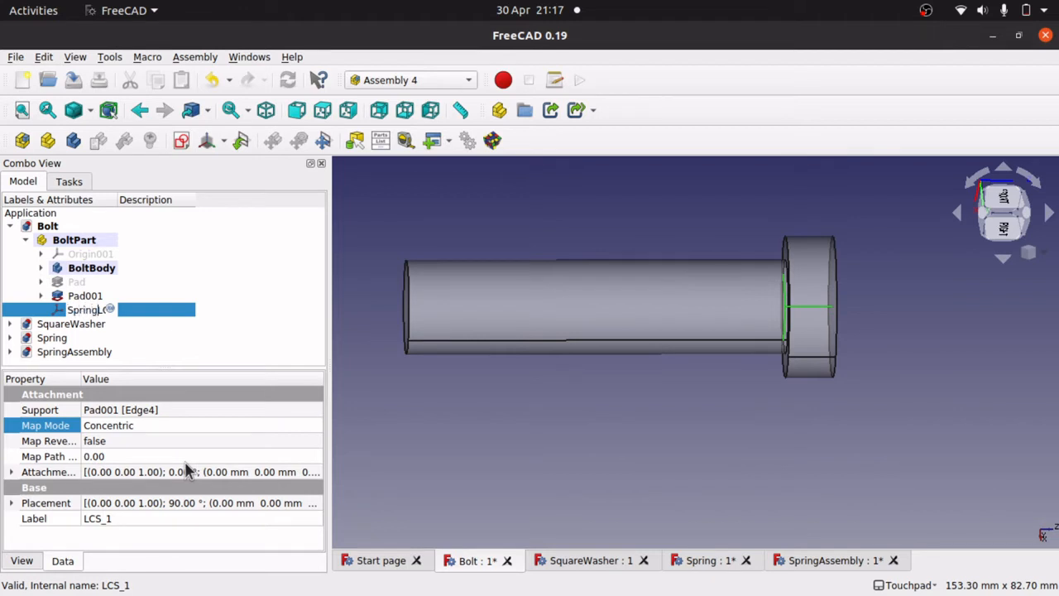
pyautogui.write('Spring_LCS')
pyautogui.press('Return')
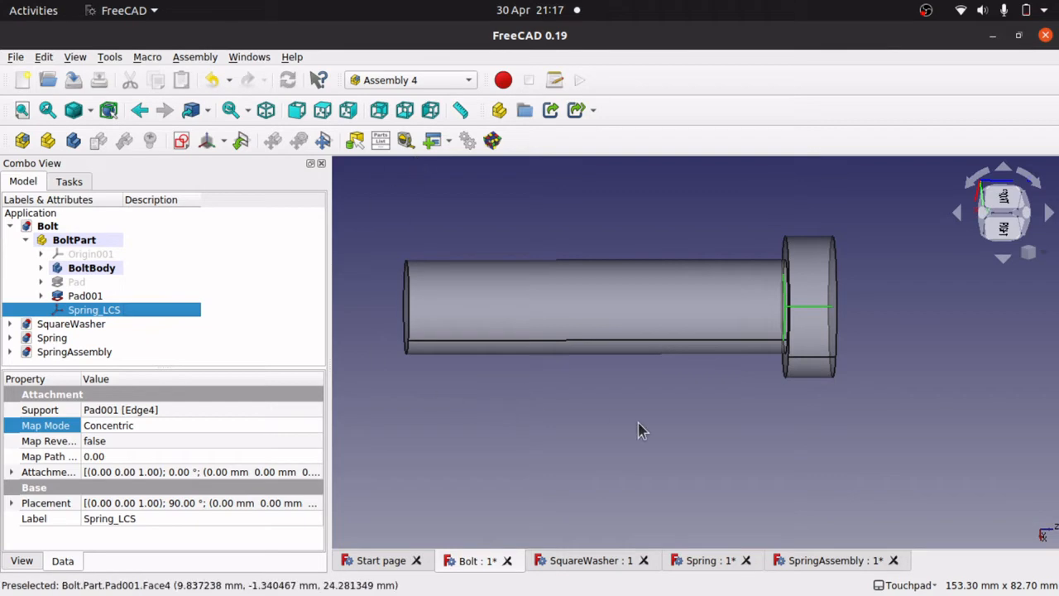
# - Save the SpringAssembly document and insert BoltPart from the Bolt document into its Model
pyautogui.click(815, 561)
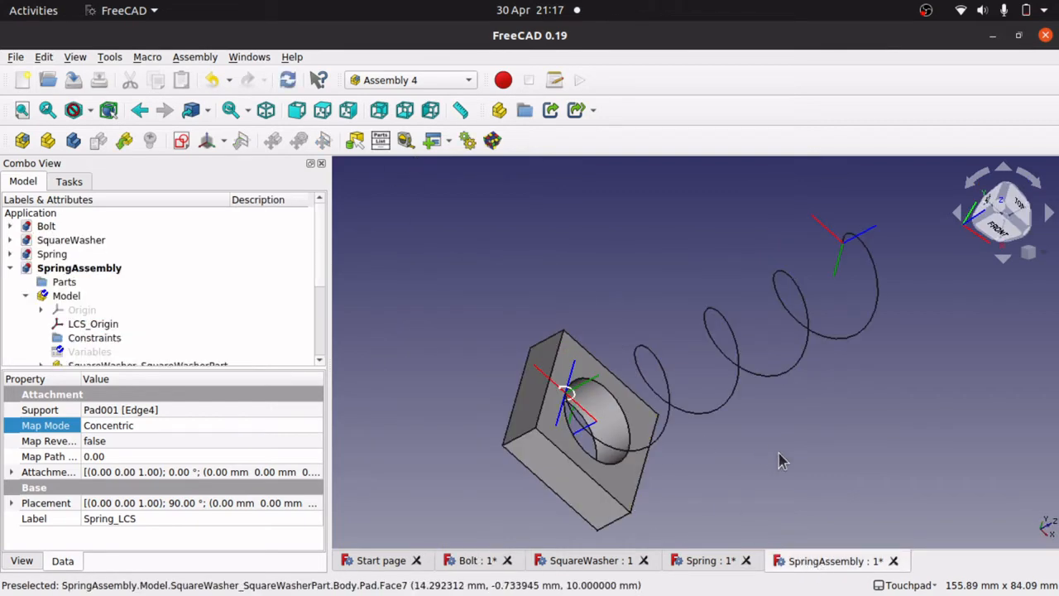
pyautogui.hotkey('ctrl', 's')
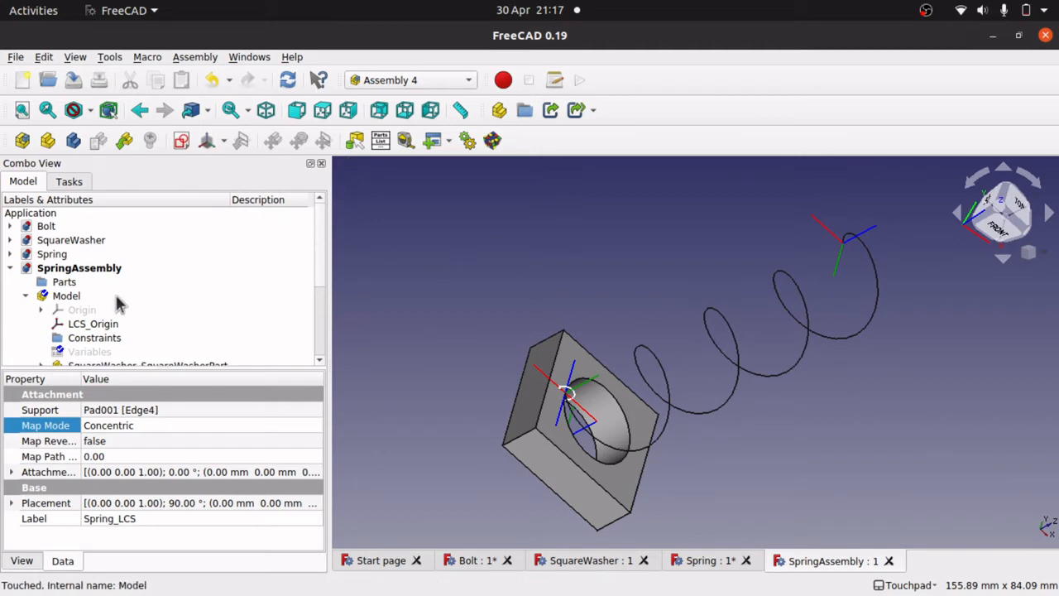
pyautogui.click(60, 298)
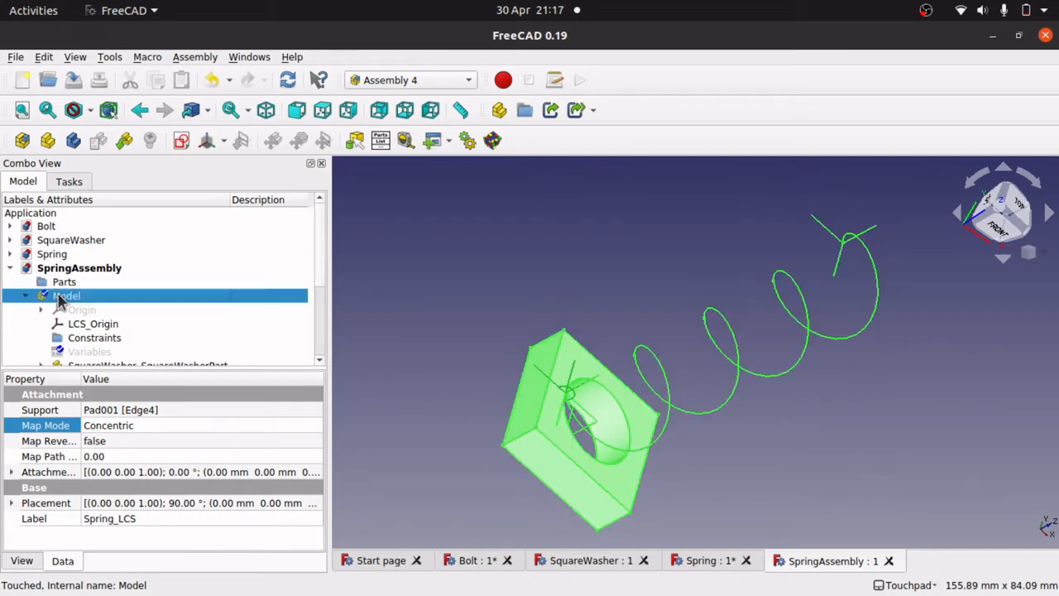
pyautogui.click(126, 143)
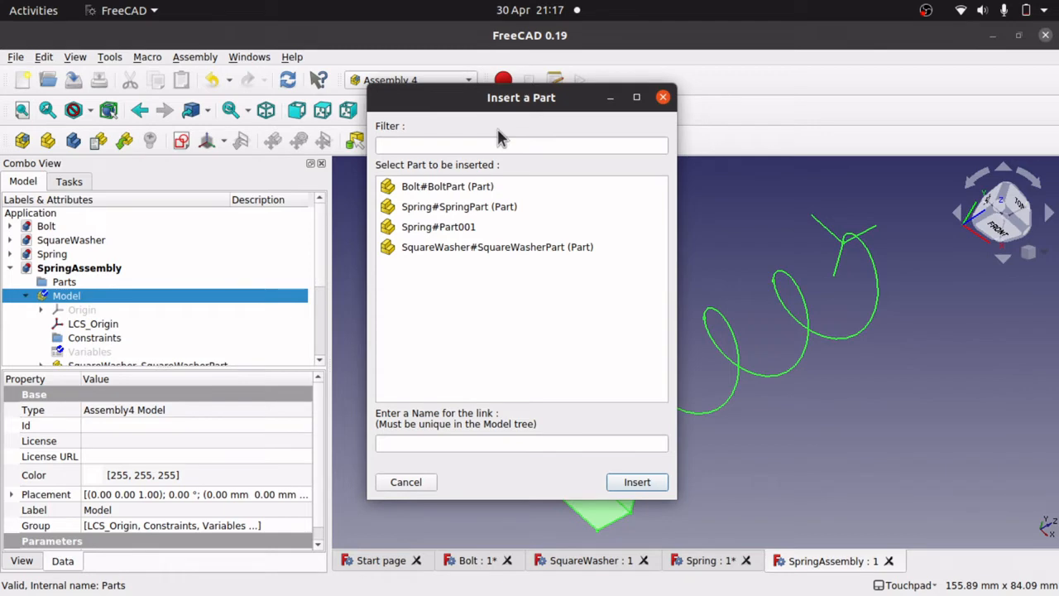
pyautogui.click(459, 189)
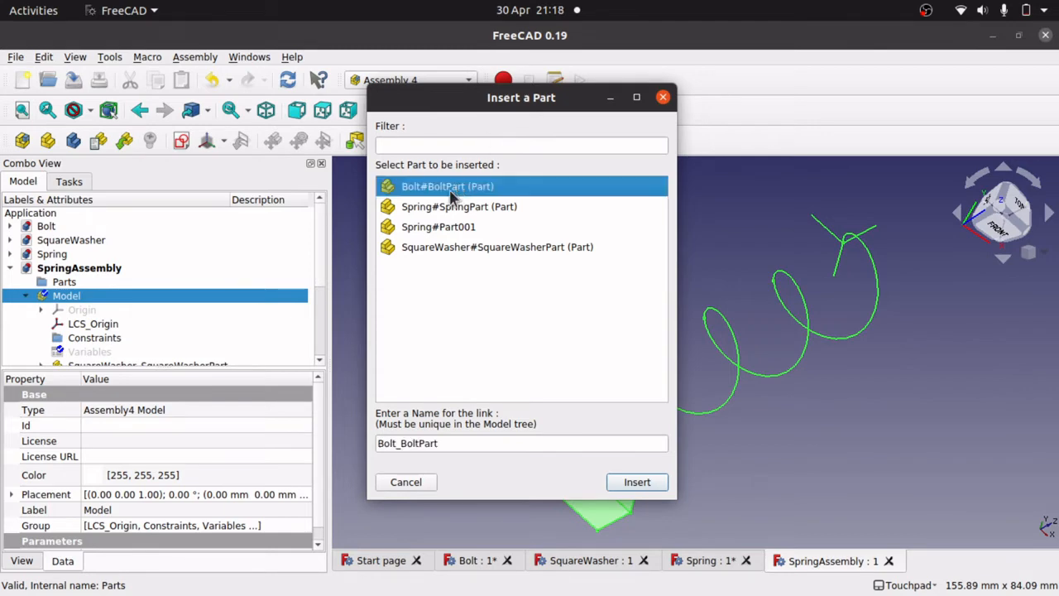
pyautogui.click(635, 484)
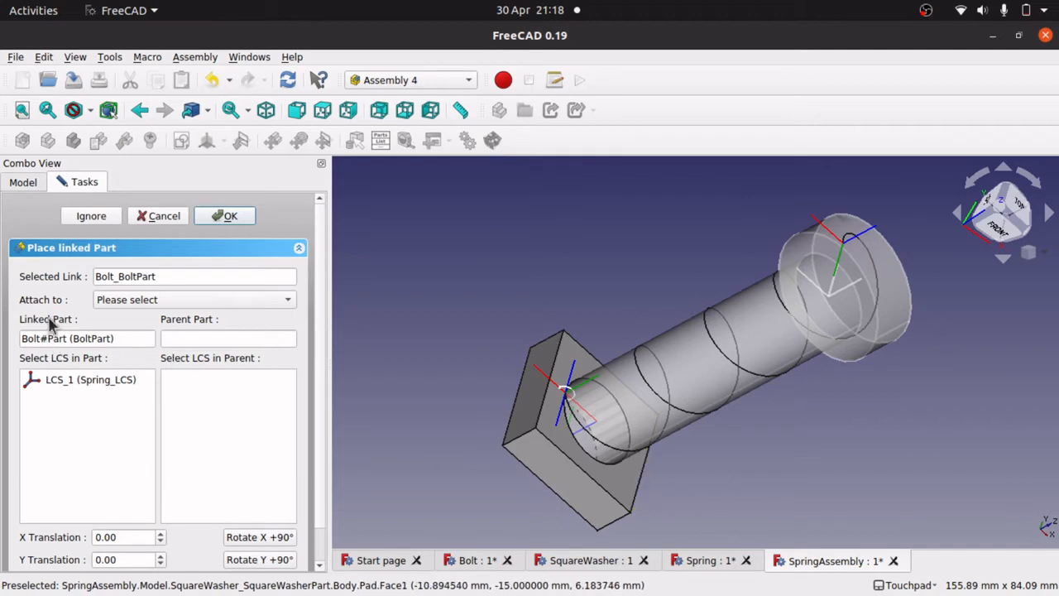
# - Choose Spring_SpringPart as the part that the inserted bolt attaches to
pyautogui.click(158, 303)
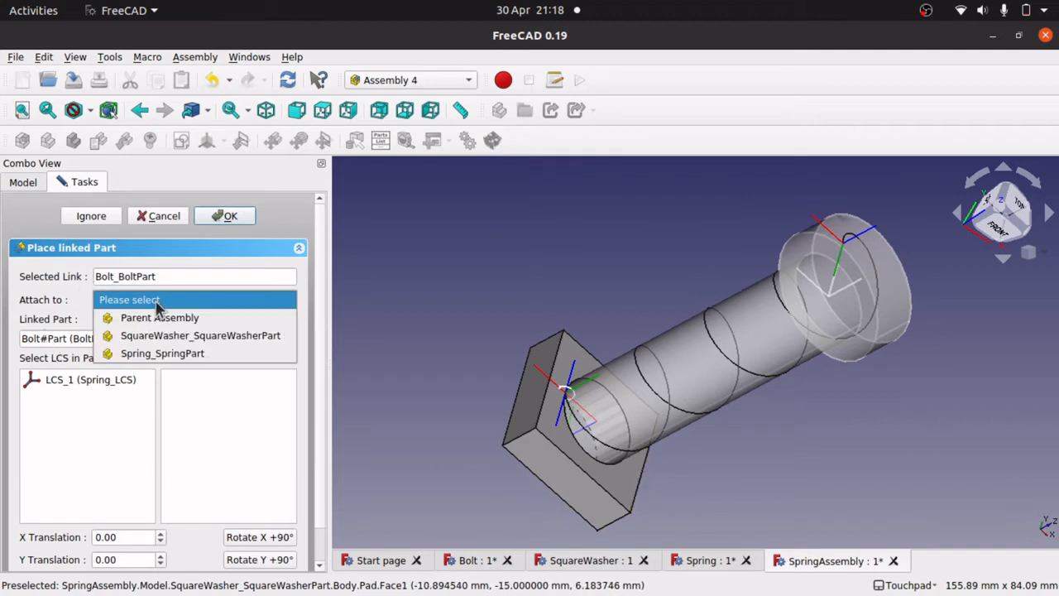
pyautogui.click(190, 354)
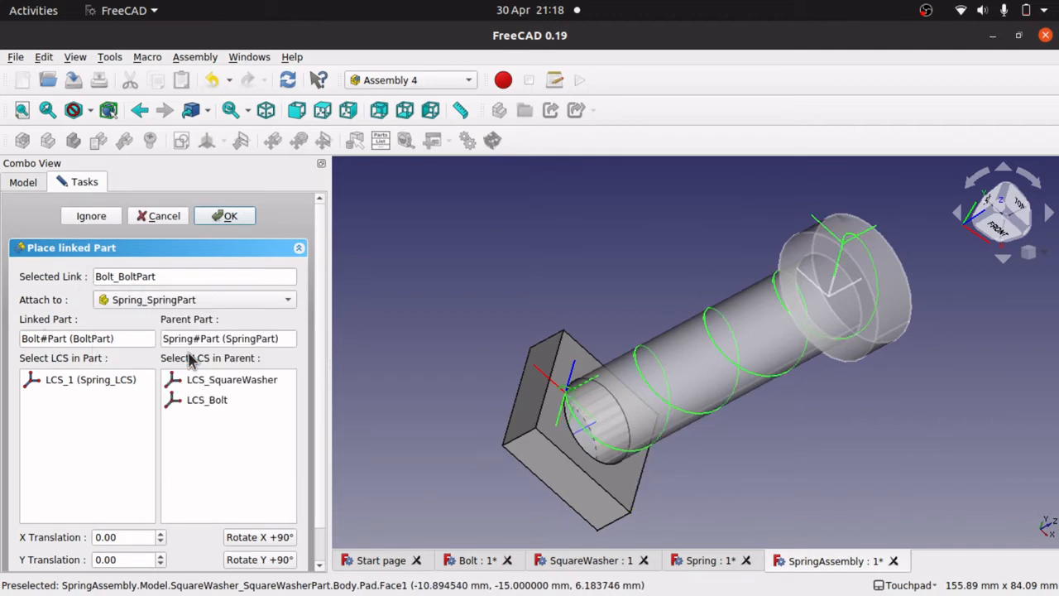
# - Attach the linked bolt's LCS_1 coordinate system to LCS_Bolt of the parent spring part
pyautogui.click(100, 381)
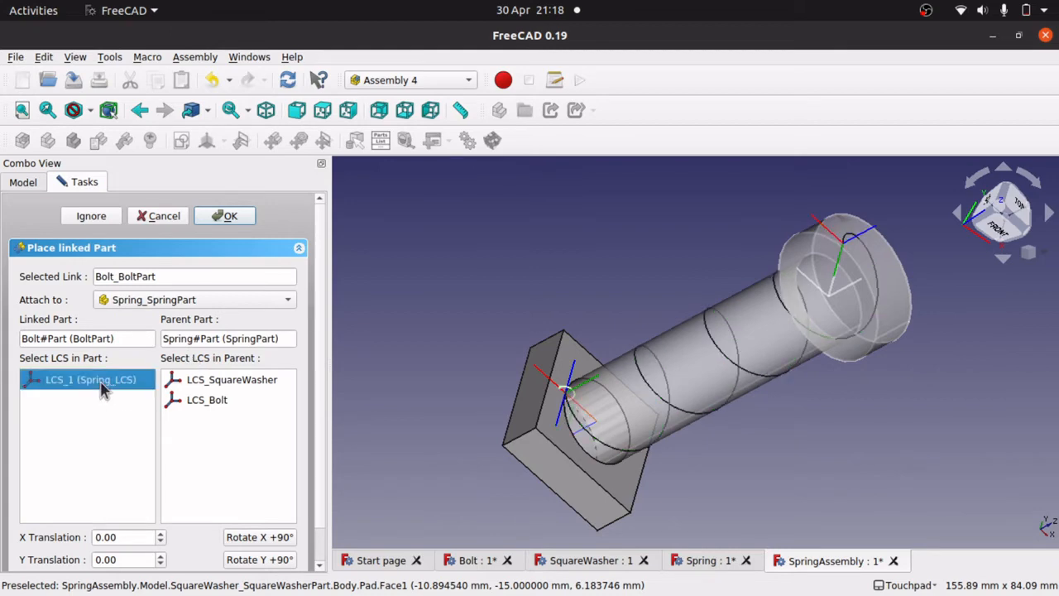
pyautogui.click(208, 402)
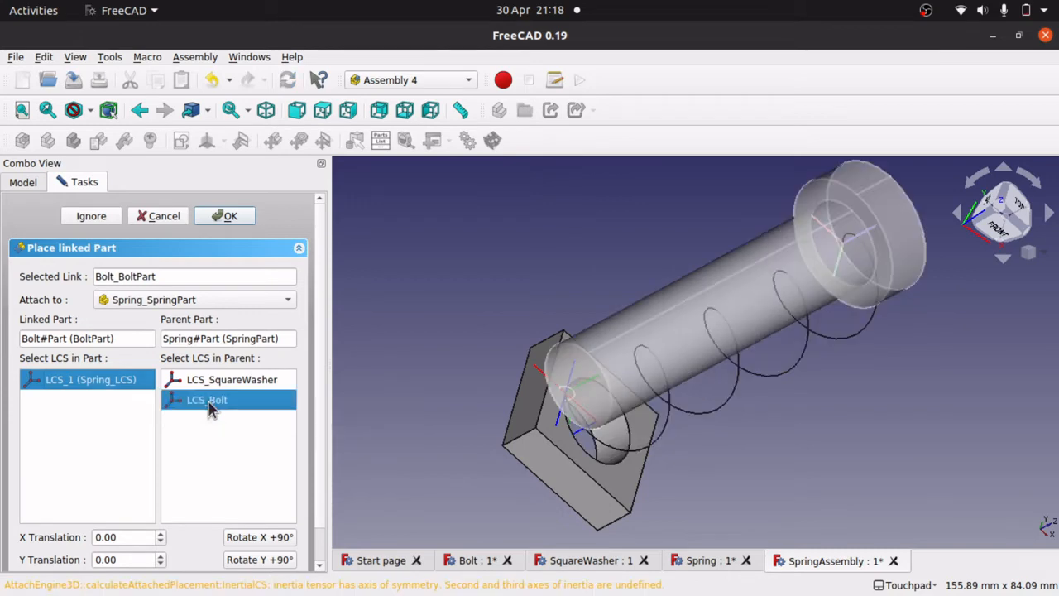
pyautogui.keyDown('alt'); pyautogui.moveTo(878, 307); pyautogui.dragTo(847, 248); pyautogui.keyUp('alt')
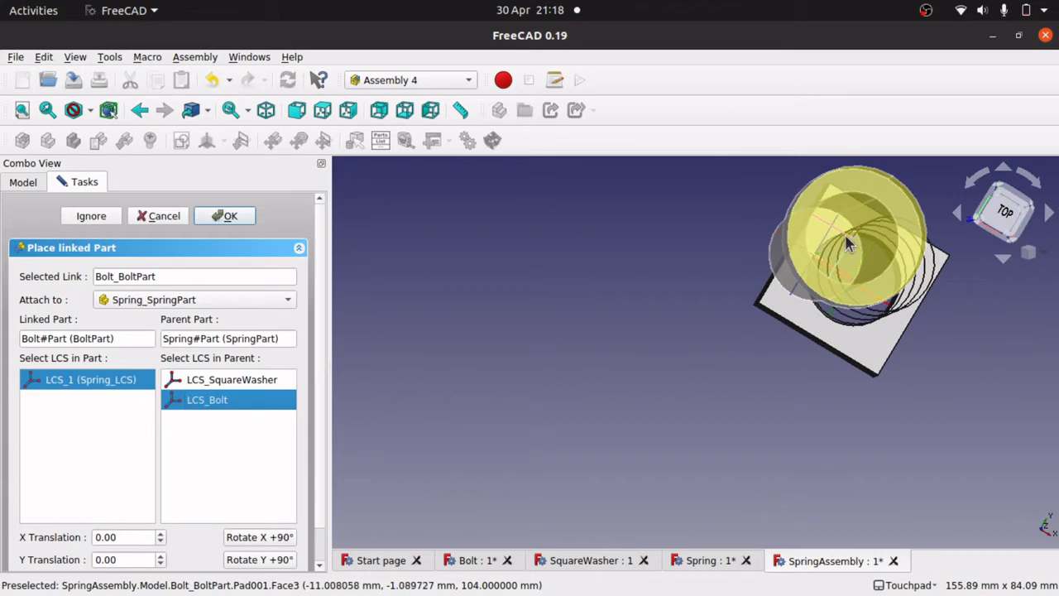
# - Offset the linked bolt by an X translation of -10 and accept its placement
pyautogui.click(321, 547)
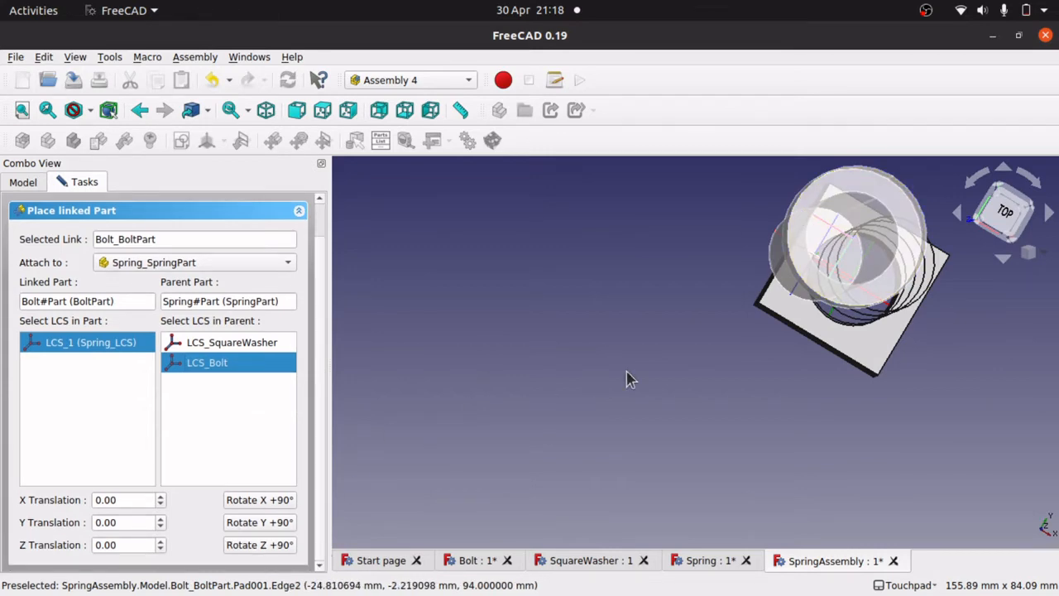
pyautogui.keyDown('alt'); pyautogui.moveTo(714, 337); pyautogui.dragTo(783, 314); pyautogui.keyUp('alt')
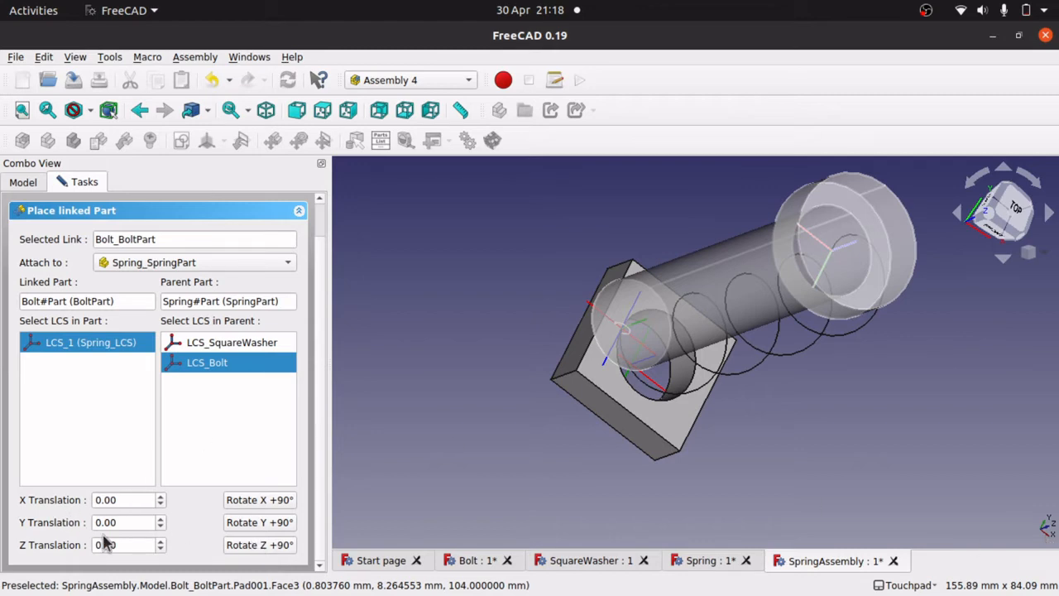
pyautogui.scroll(-6, 134, 499)
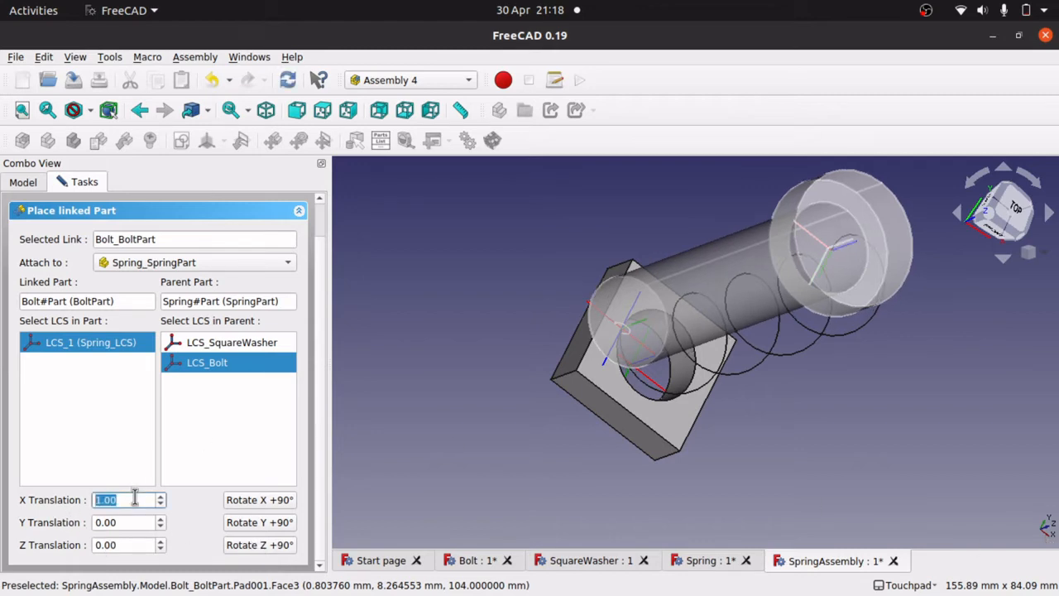
pyautogui.scroll(-3, 134, 499)
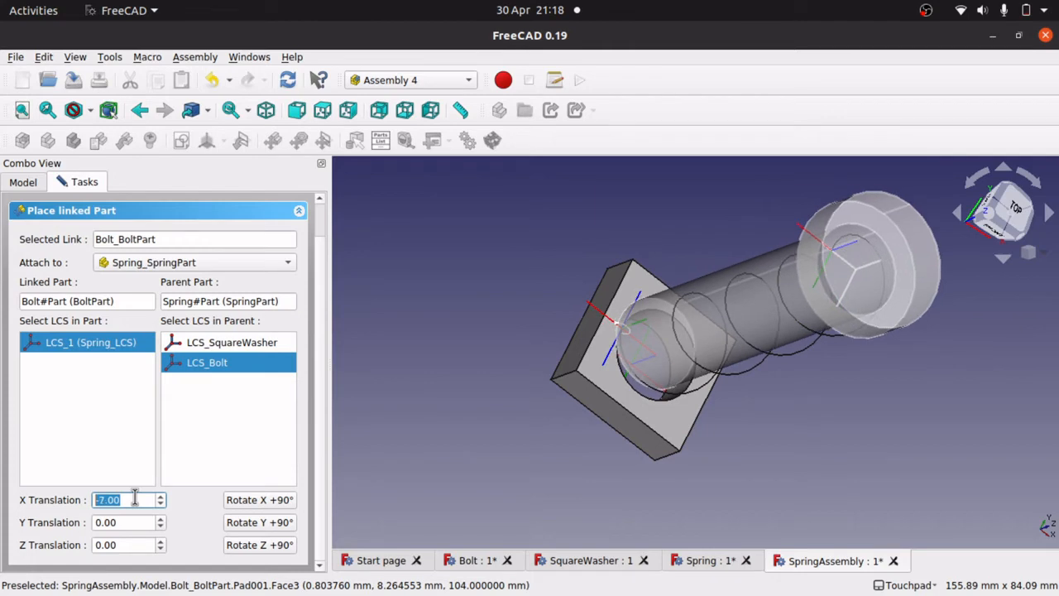
pyautogui.scroll(-1, 134, 499)
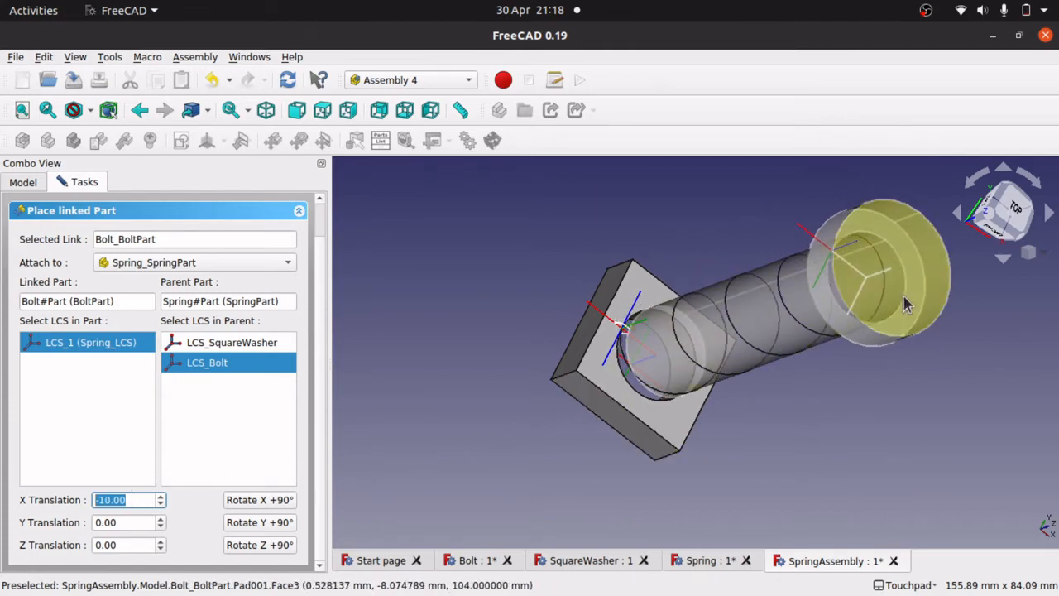
pyautogui.moveTo(905, 303)
pyautogui.keyDown('alt'); pyautogui.mouseDown()
pyautogui.moveTo(823, 322)
pyautogui.moveTo(930, 285)
pyautogui.moveTo(941, 331)
pyautogui.moveTo(847, 316)
pyautogui.moveTo(926, 303)
pyautogui.mouseUp(); pyautogui.keyUp('alt')
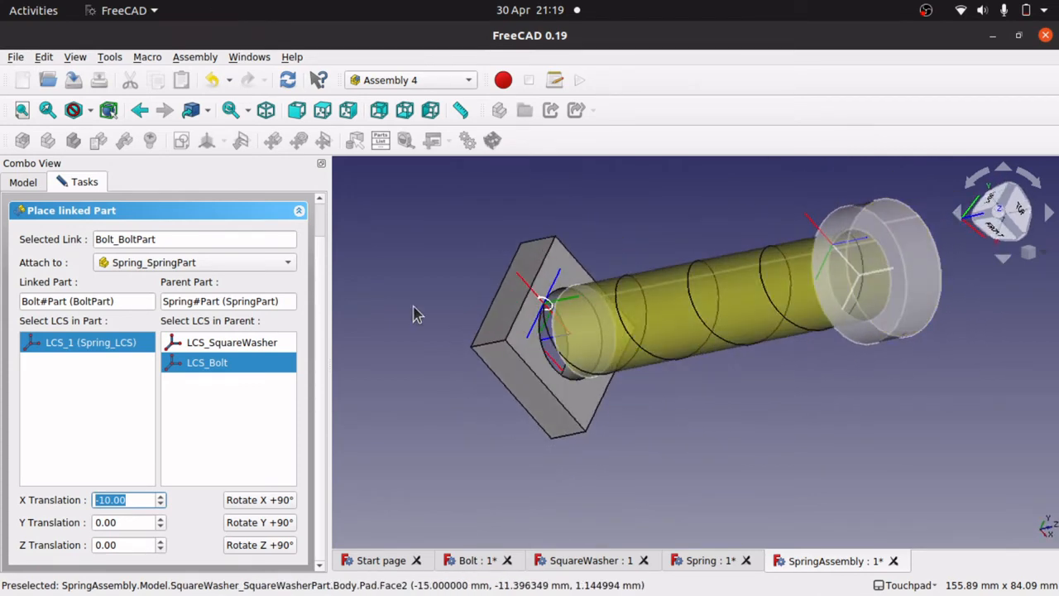
pyautogui.scroll(2, 321, 223)
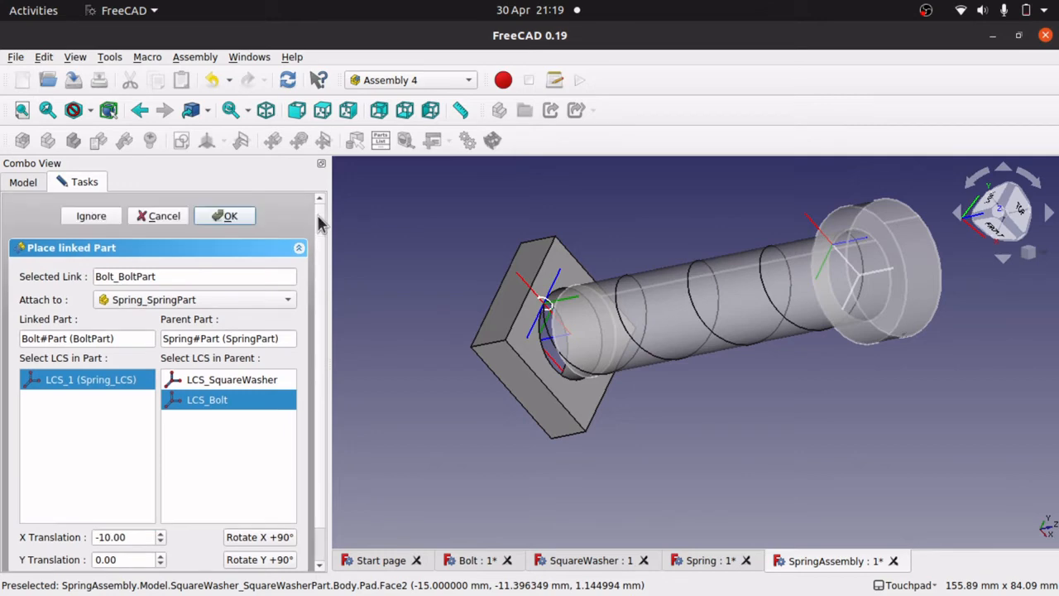
pyautogui.click(235, 219)
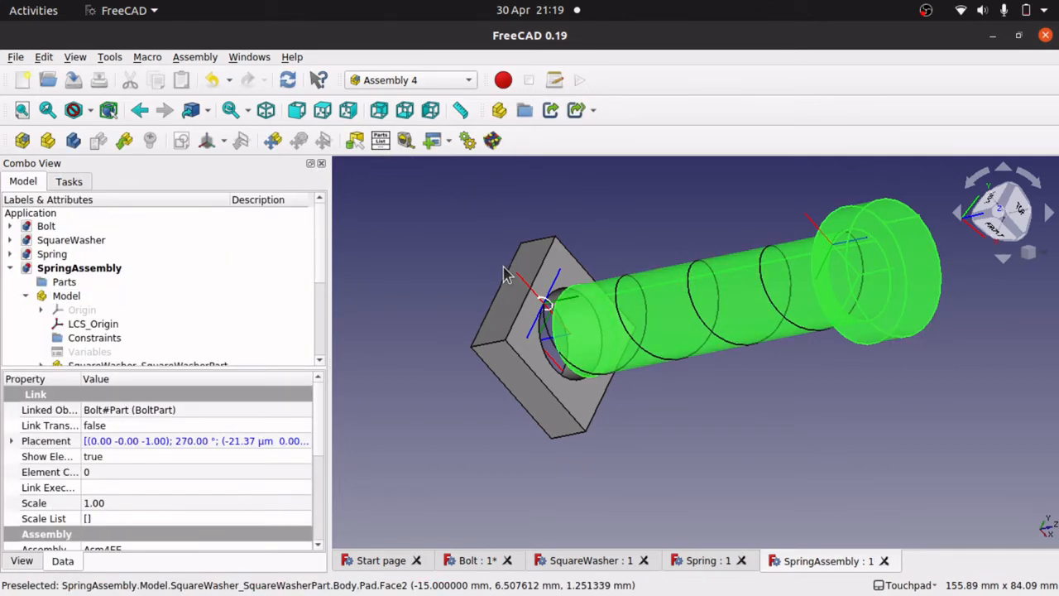
# - Animate the assembly's springHeight variable with the range beginning at 40, watch the motion, and close the animation
pyautogui.click(468, 152)
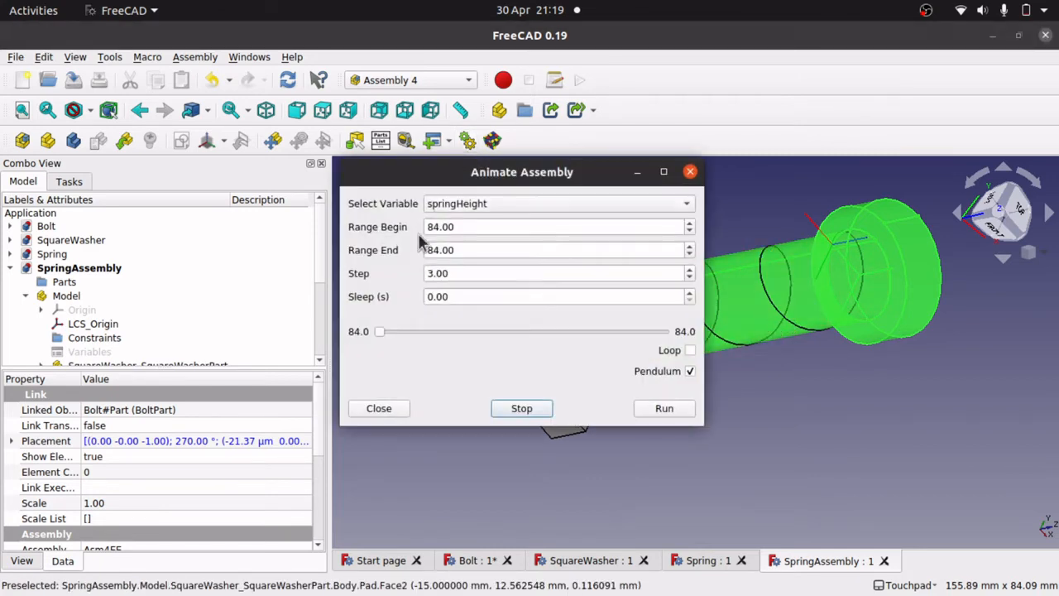
pyautogui.doubleClick(451, 227)
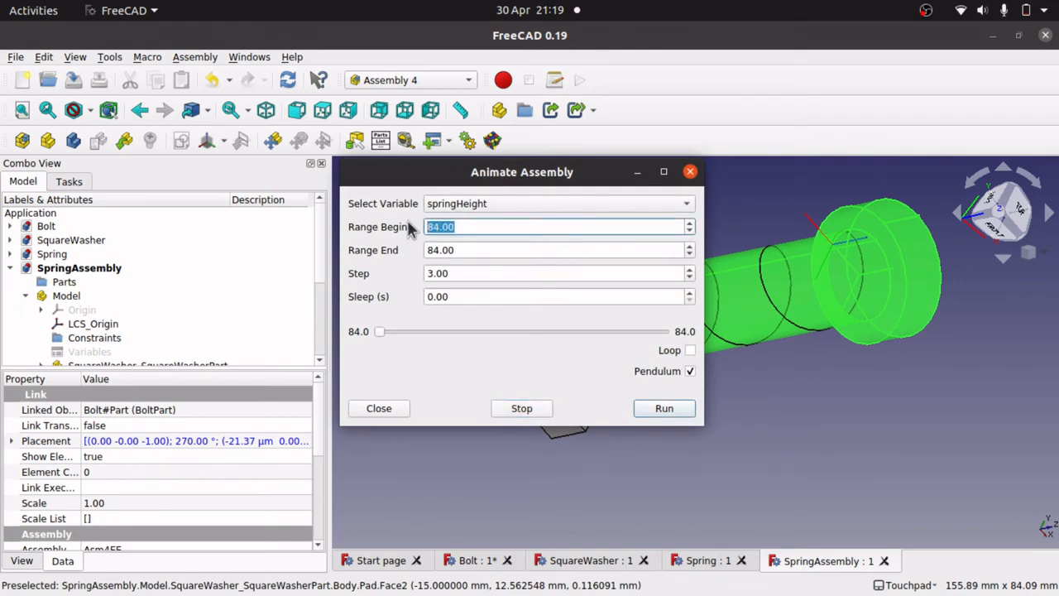
pyautogui.write('40')
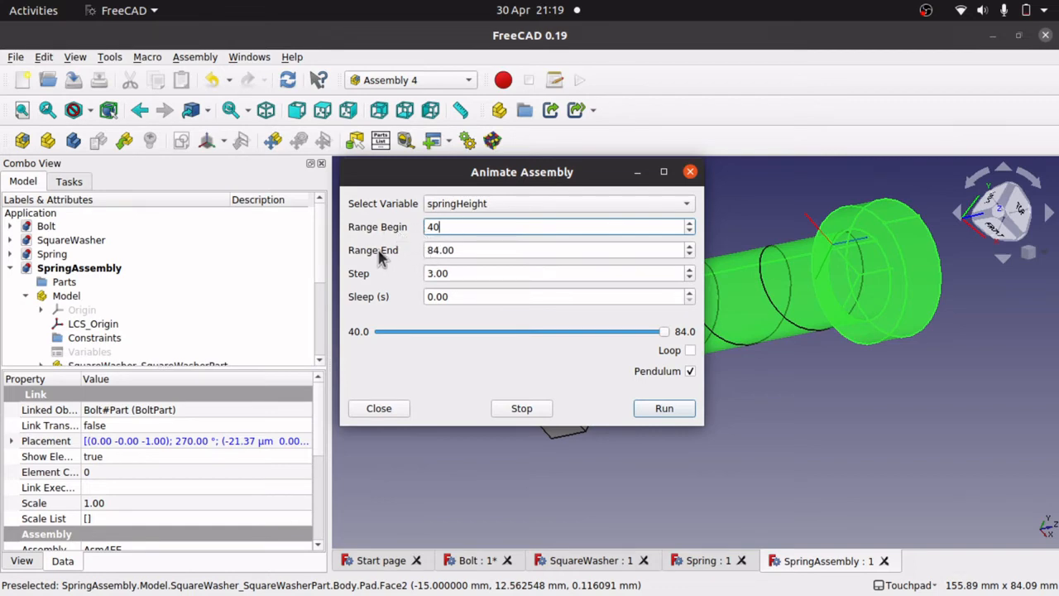
pyautogui.click(664, 409)
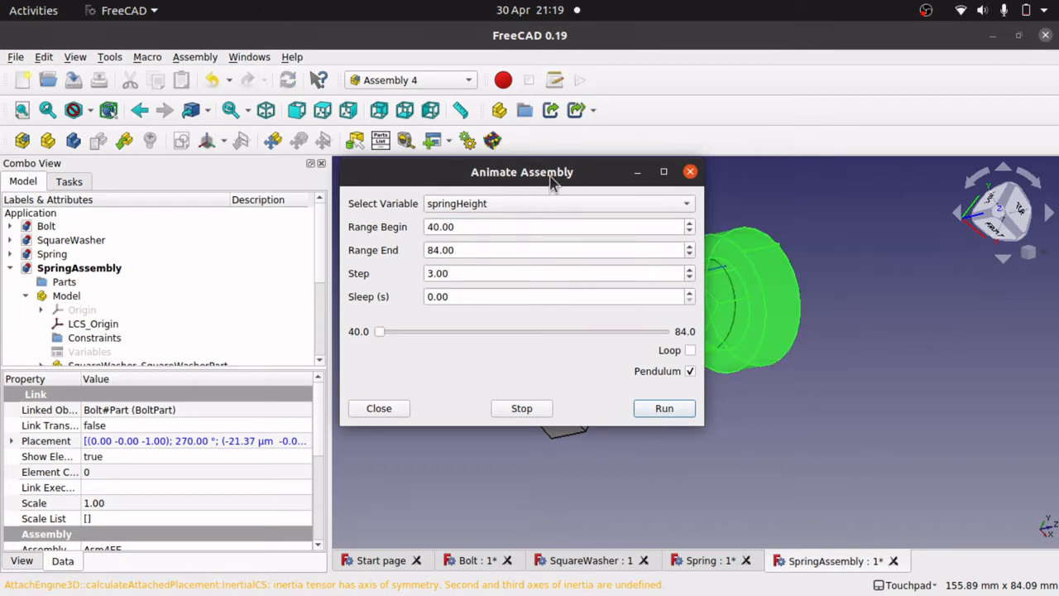
pyautogui.moveTo(549, 176); pyautogui.dragTo(329, 263)
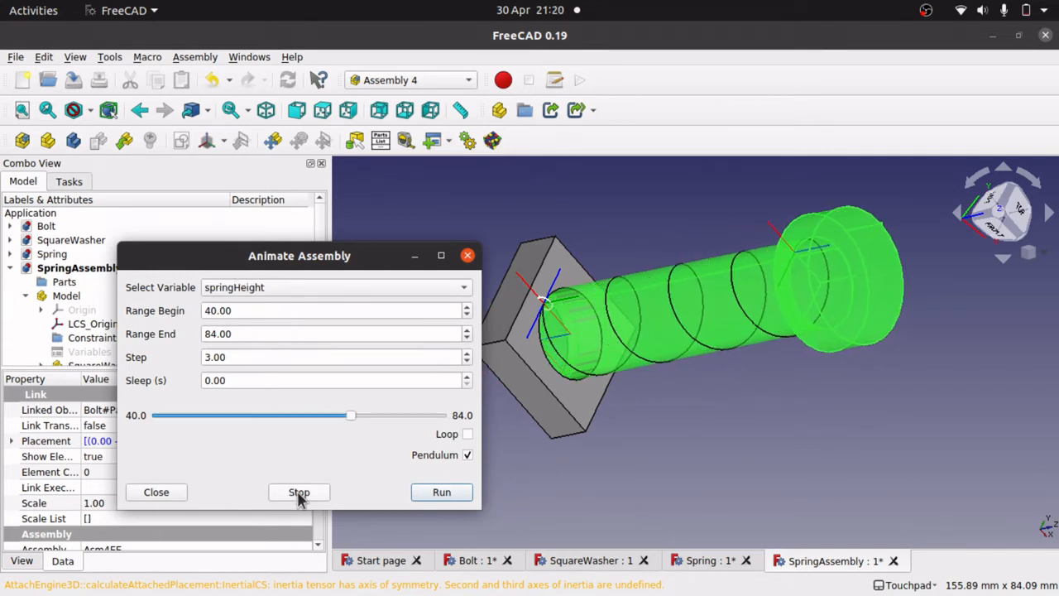
pyautogui.click(299, 493)
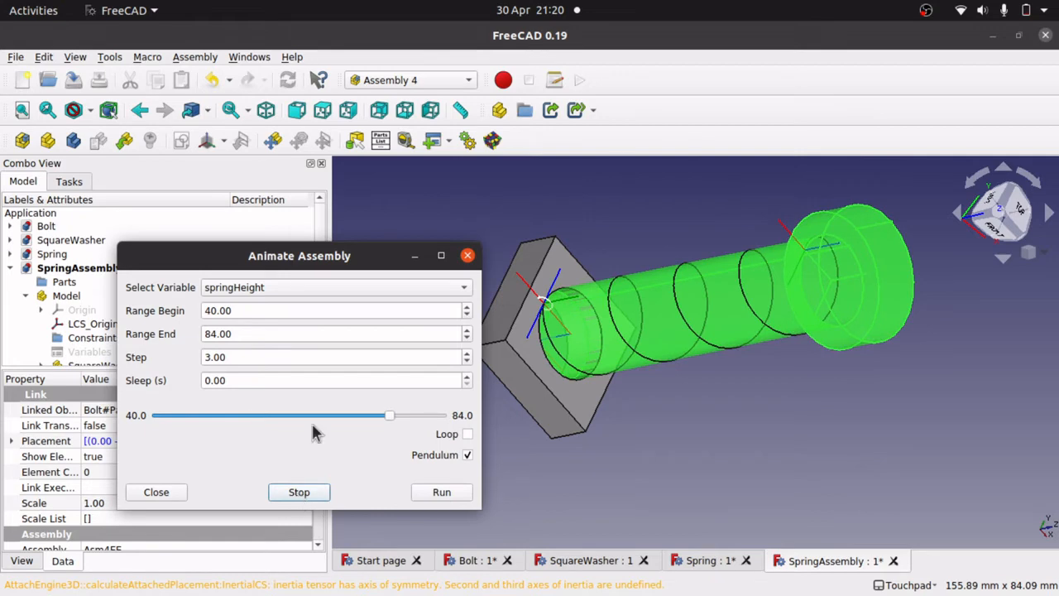
pyautogui.click(467, 254)
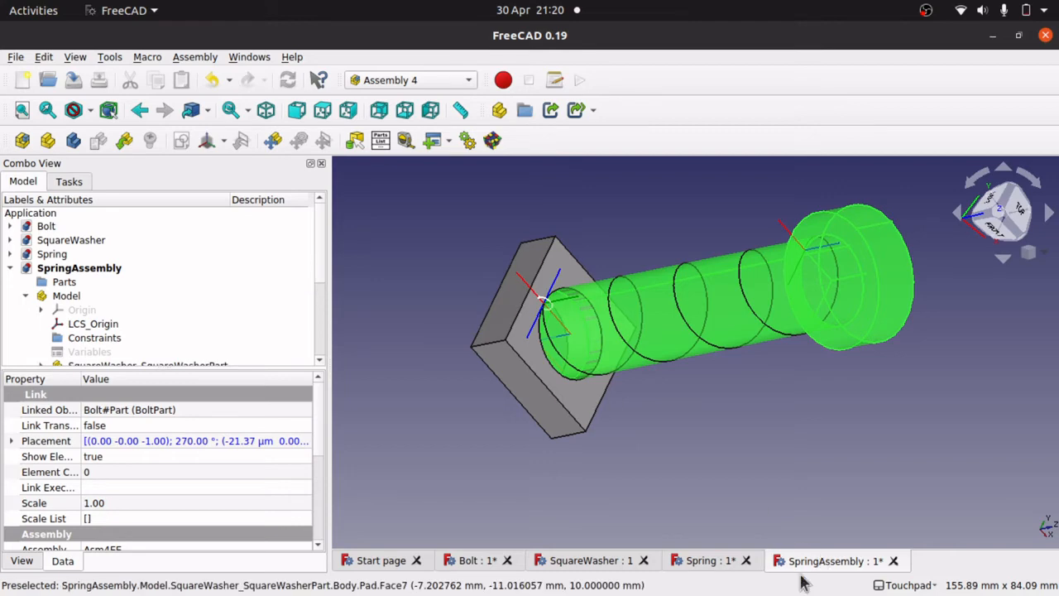
# - Make the AdditivePipe visible in the Spring document and return to the SpringAssembly document
pyautogui.click(702, 560)
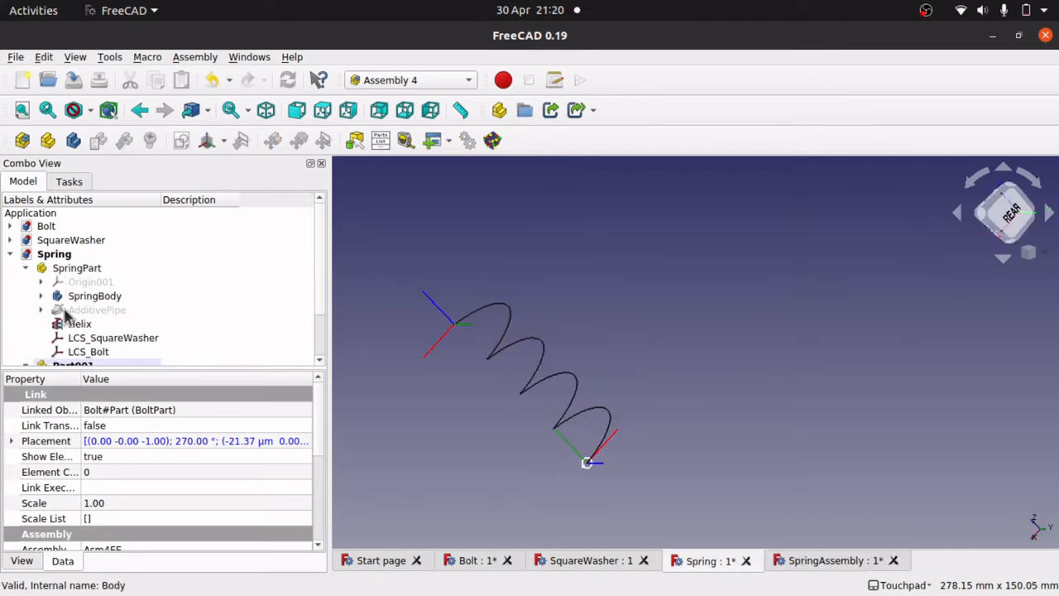
pyautogui.click(99, 311)
pyautogui.press('space')
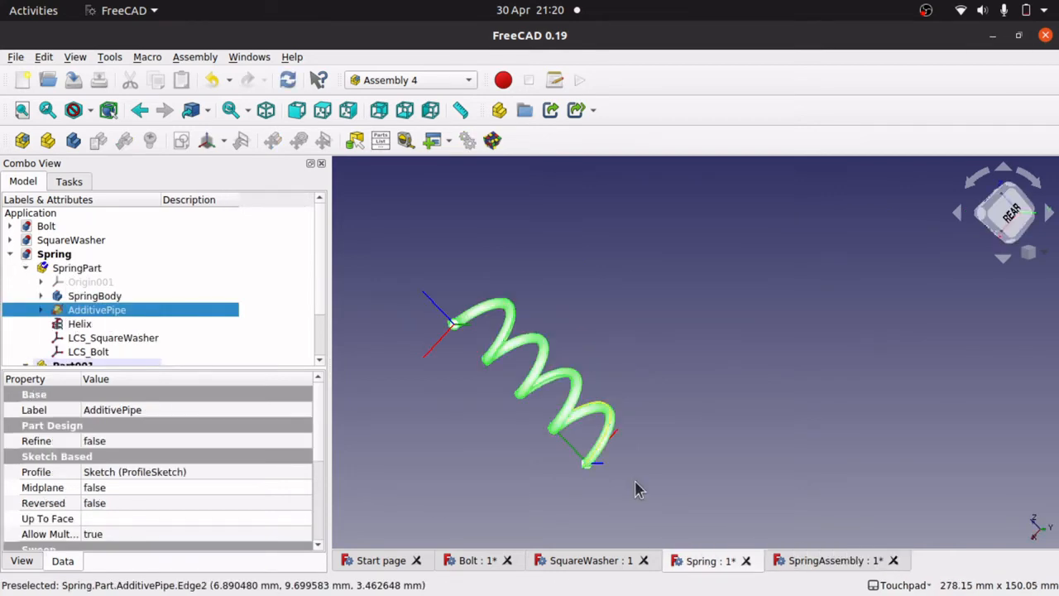
pyautogui.click(802, 561)
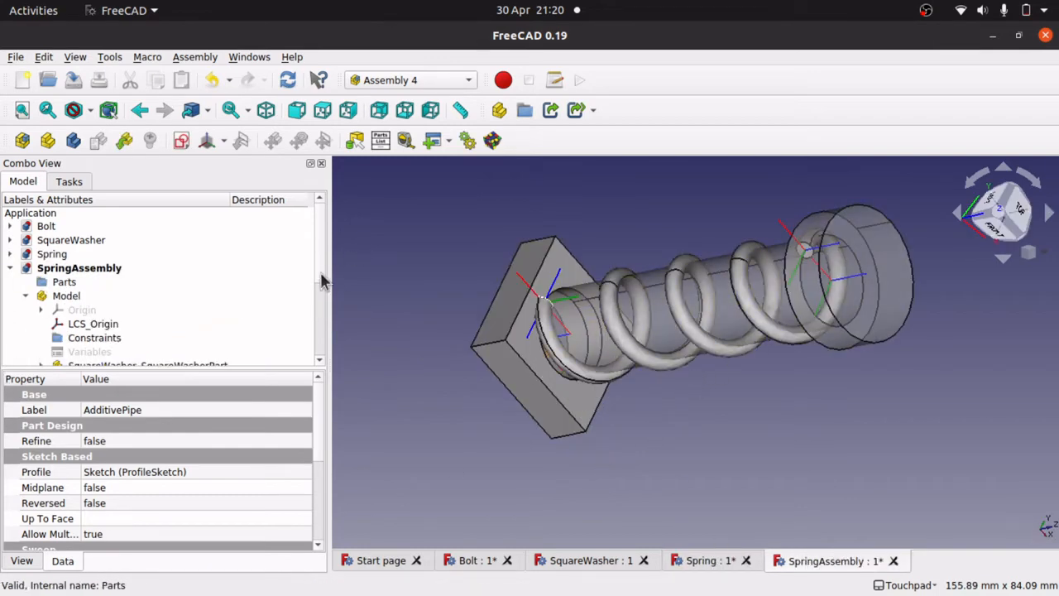
pyautogui.moveTo(322, 280)
pyautogui.mouseDown()
pyautogui.moveTo(321, 352)
pyautogui.moveTo(313, 269)
pyautogui.mouseUp()
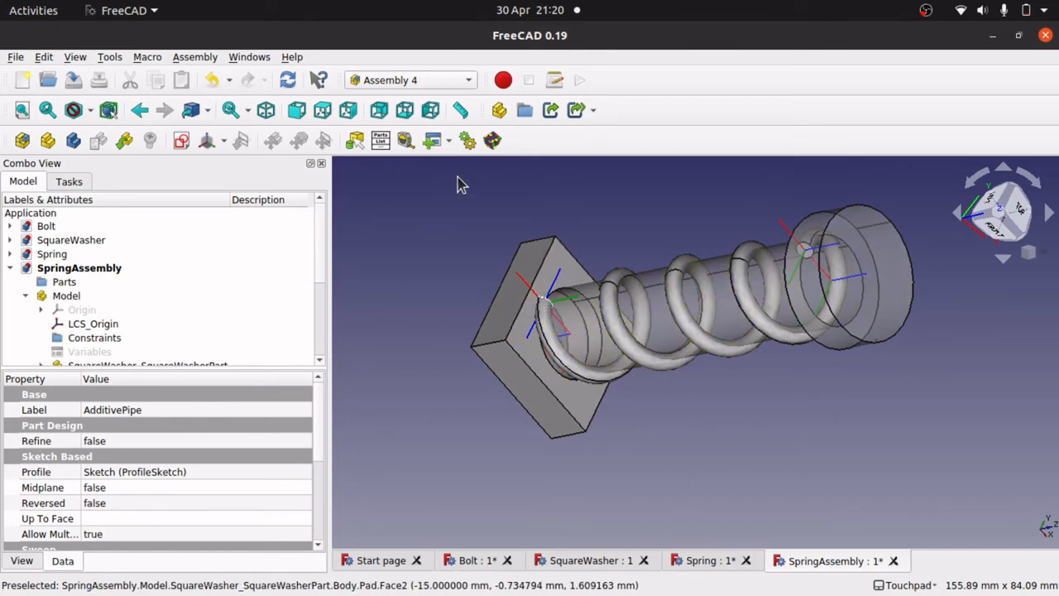
# - Animate the springHeight variable over a range from 40 to 80 to watch the solid spring move, and close the animation
pyautogui.click(467, 141)
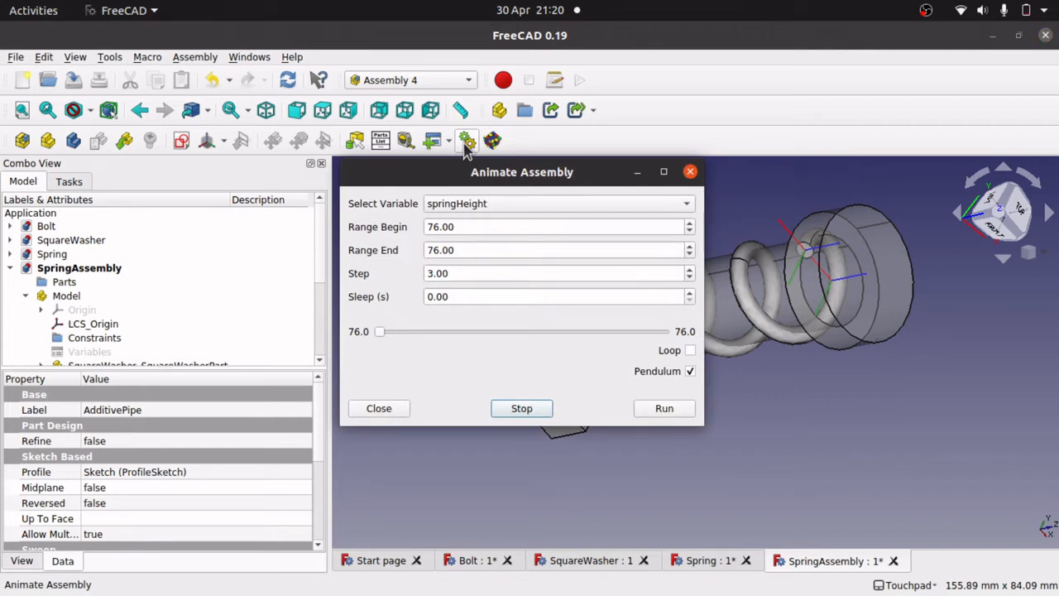
pyautogui.doubleClick(459, 227)
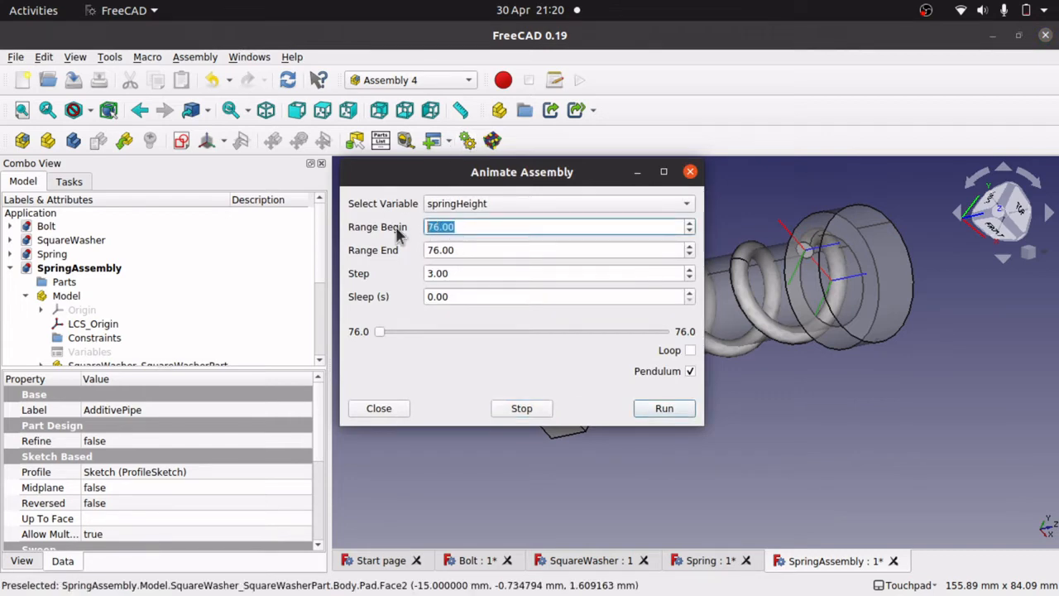
pyautogui.write('40')
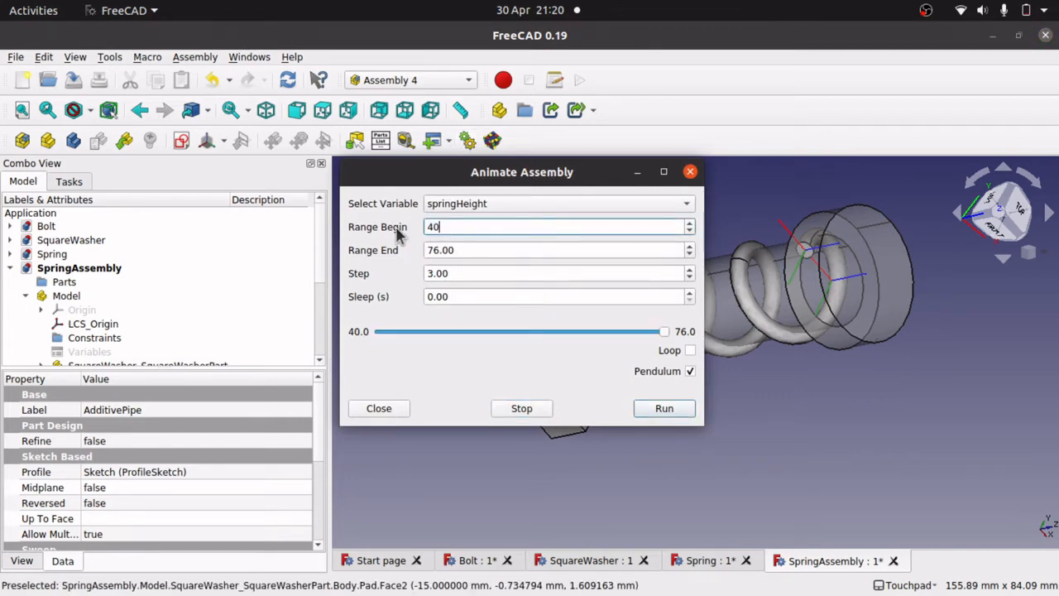
pyautogui.moveTo(508, 250); pyautogui.dragTo(395, 240)
pyautogui.write('80')
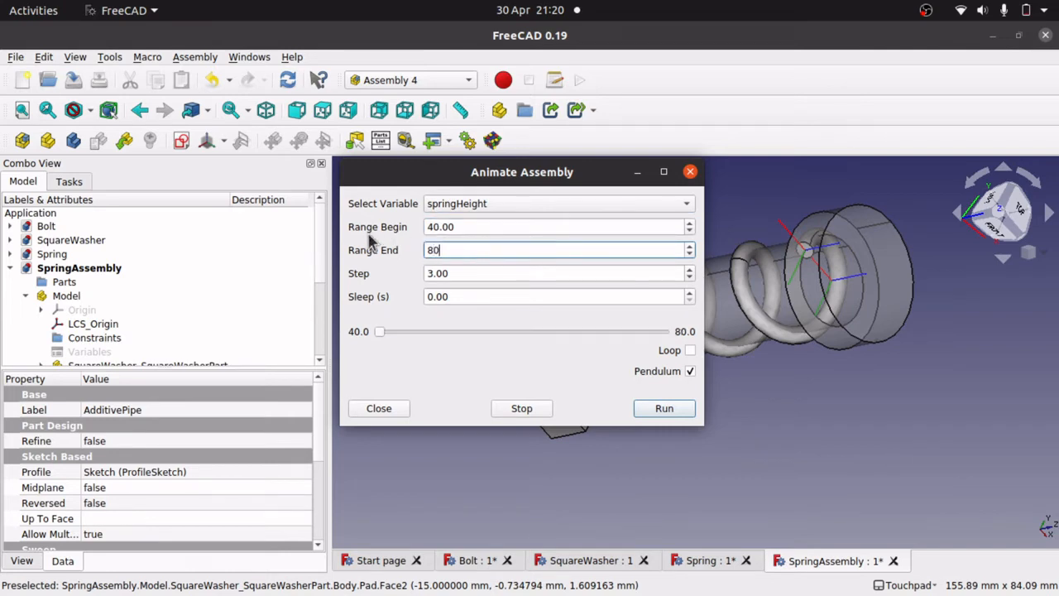
pyautogui.click(656, 407)
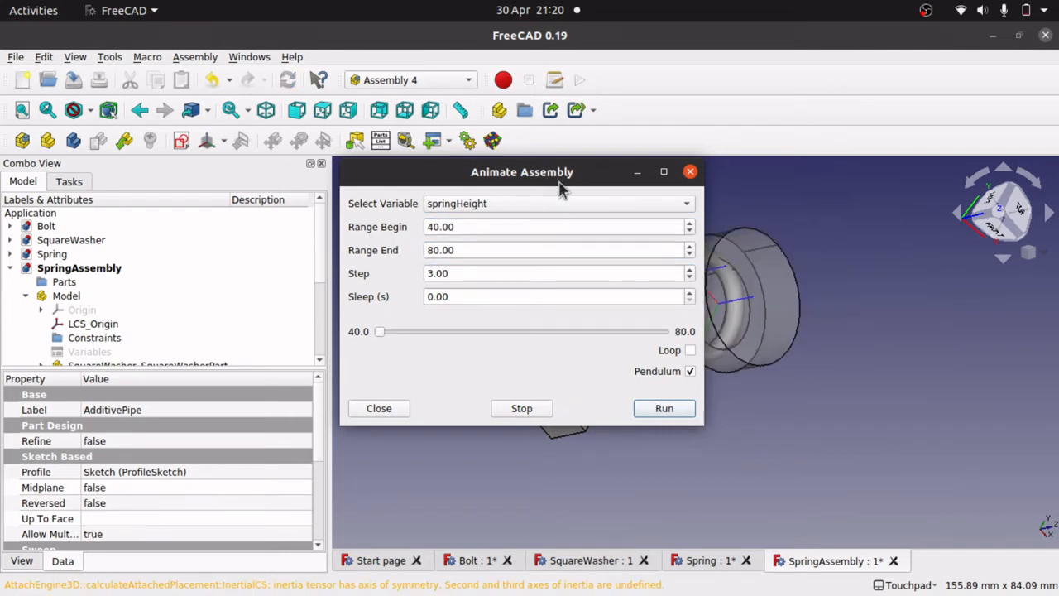
pyautogui.moveTo(559, 189); pyautogui.dragTo(274, 235)
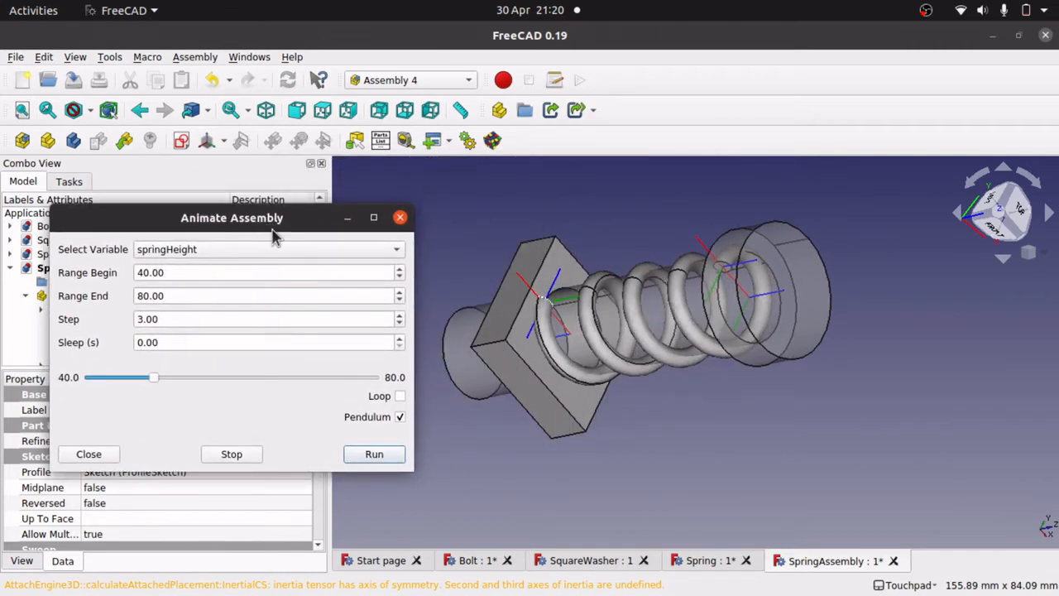
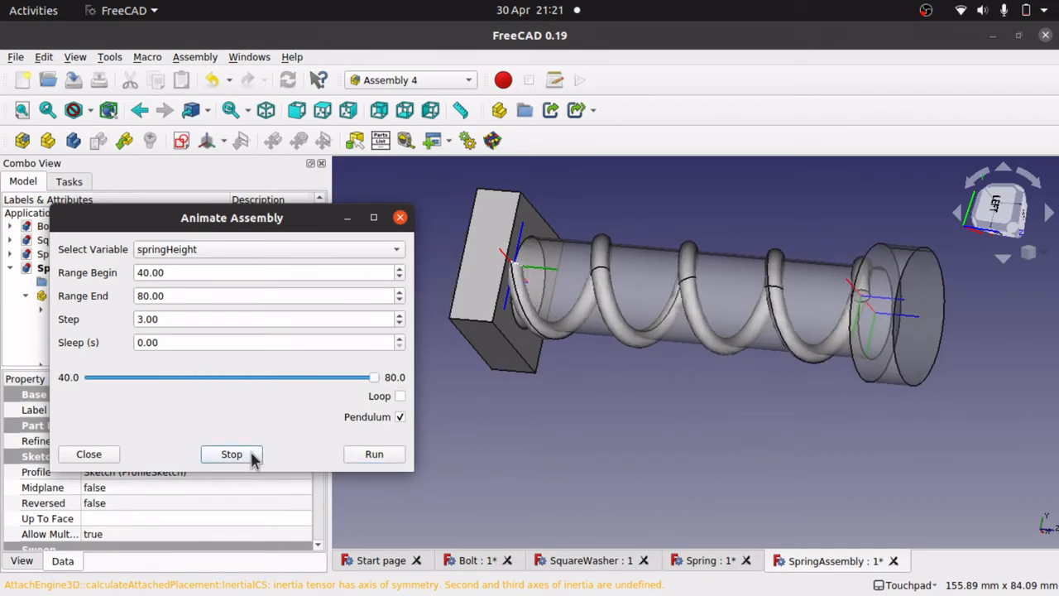
pyautogui.click(400, 218)
pyautogui.click(529, 437)
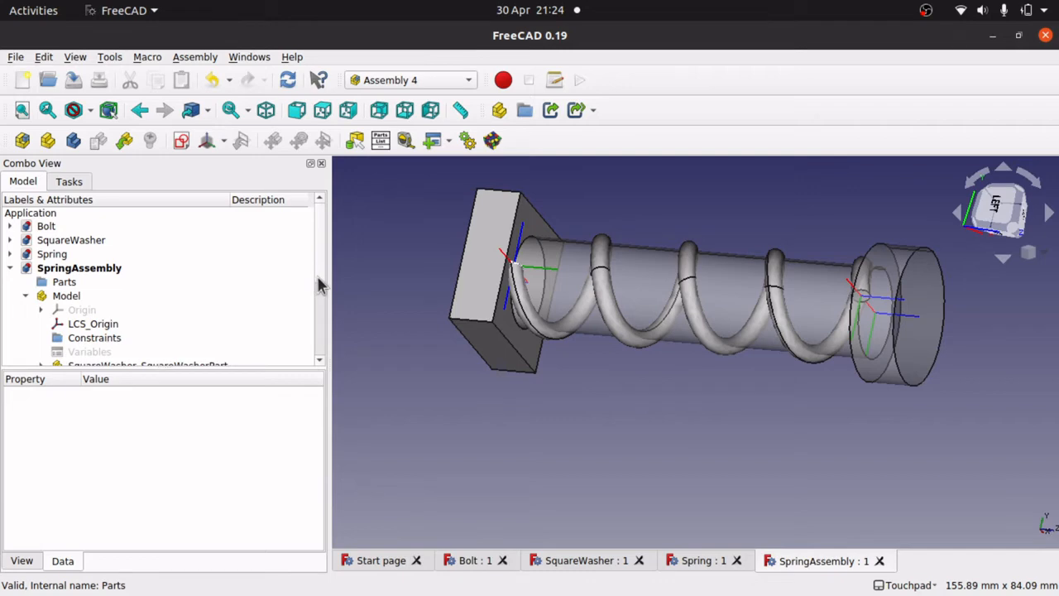
# - Create a new sketch named MasterSketch in the SpringAssembly Parts group and accept it without attaching it to any reference
pyautogui.scroll(-5, 317, 330)
pyautogui.scroll(5, 307, 297)
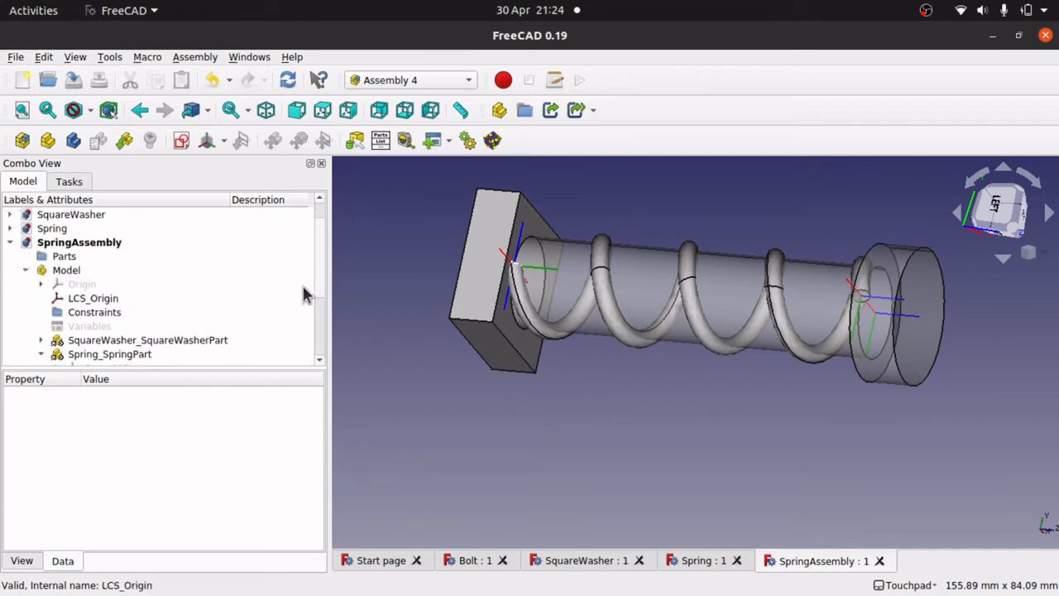
pyautogui.scroll(1, 306, 295)
pyautogui.click(71, 298)
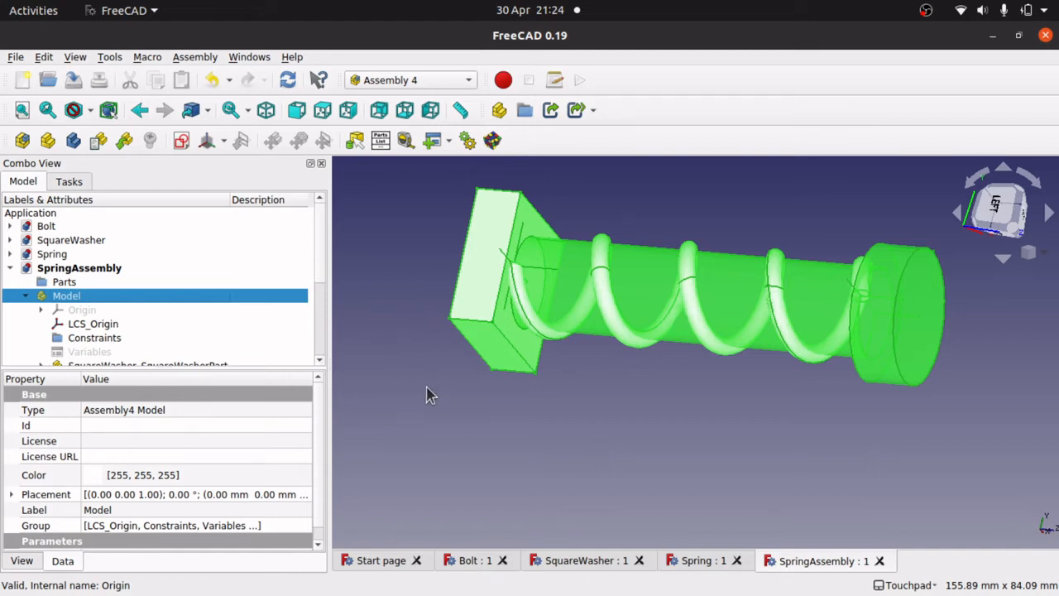
pyautogui.click(64, 283)
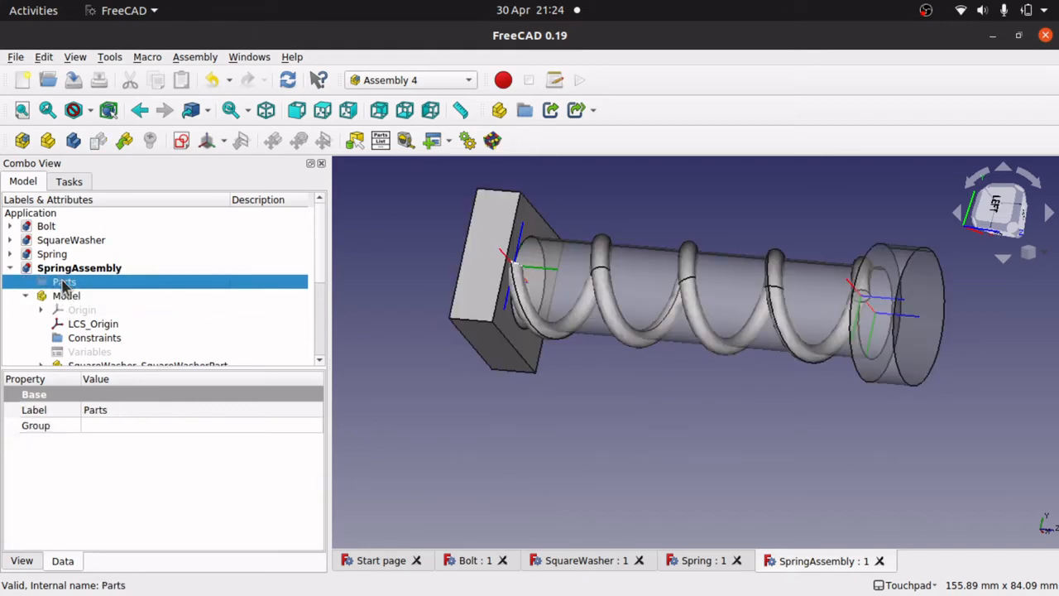
pyautogui.click(181, 142)
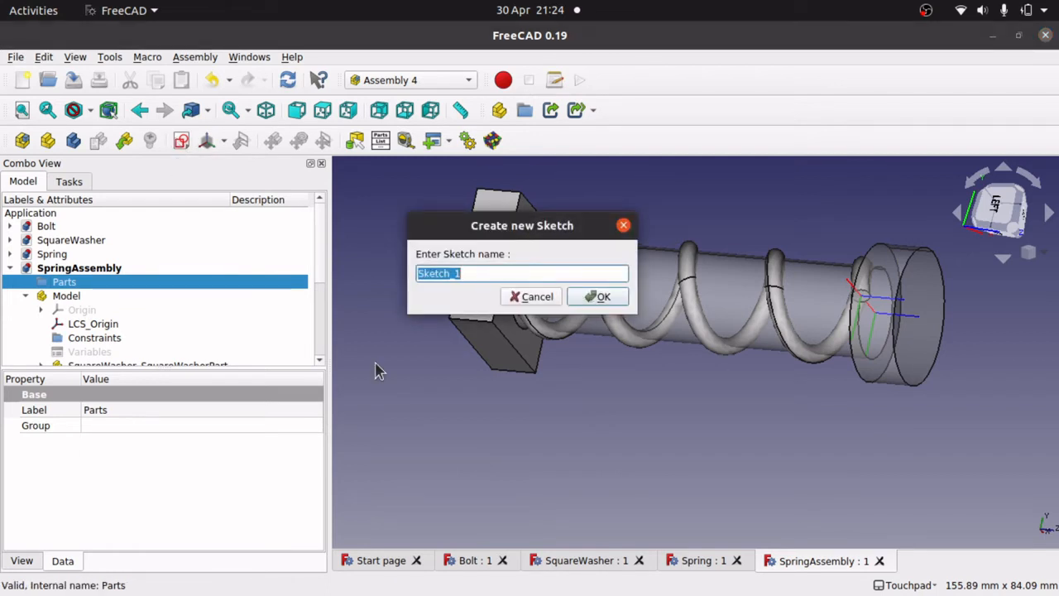
pyautogui.write('MasterSk')
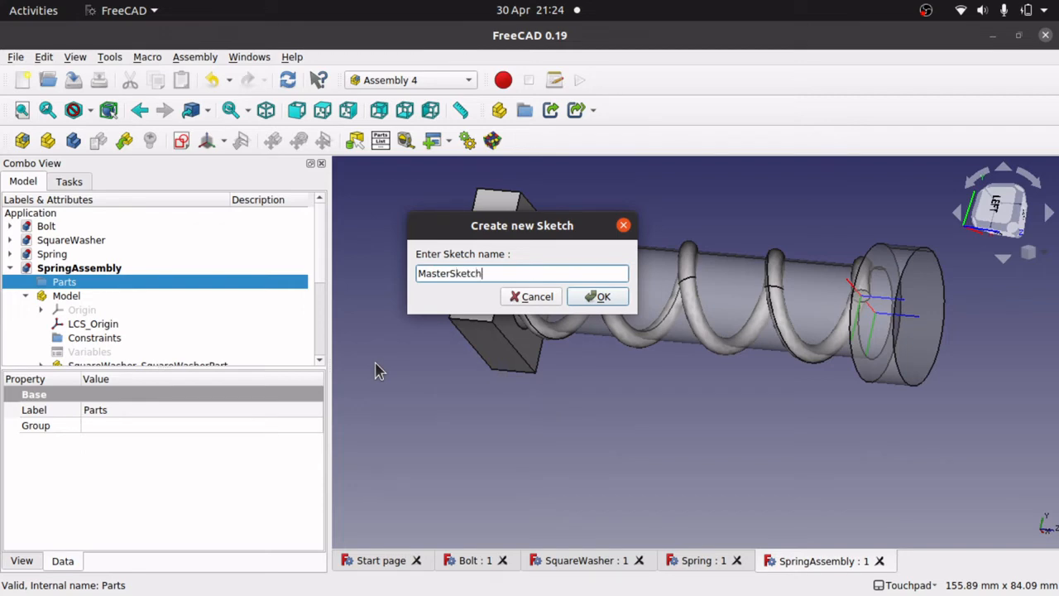
pyautogui.click(599, 298)
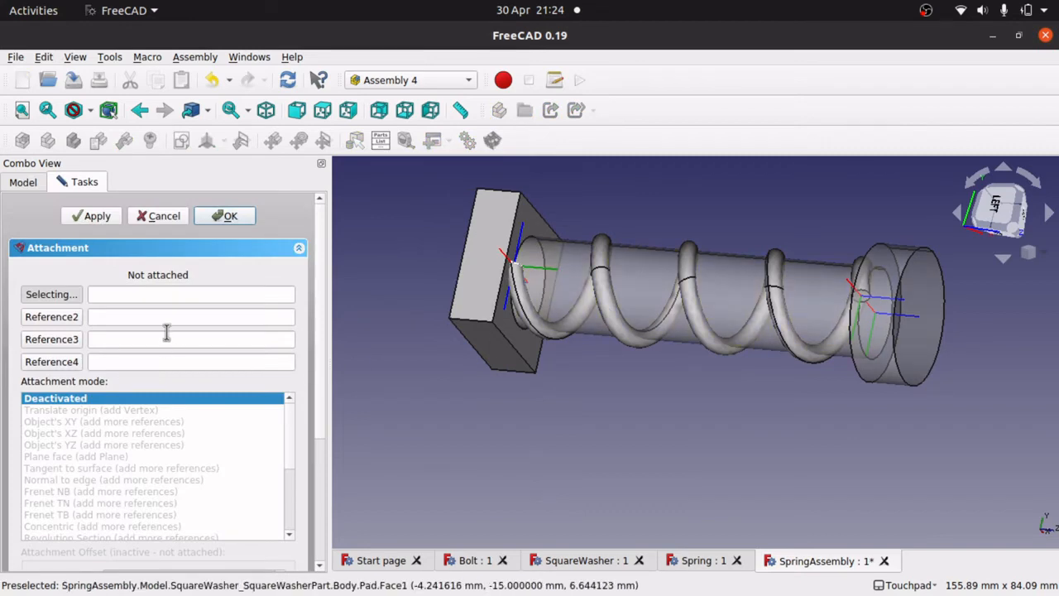
pyautogui.click(223, 217)
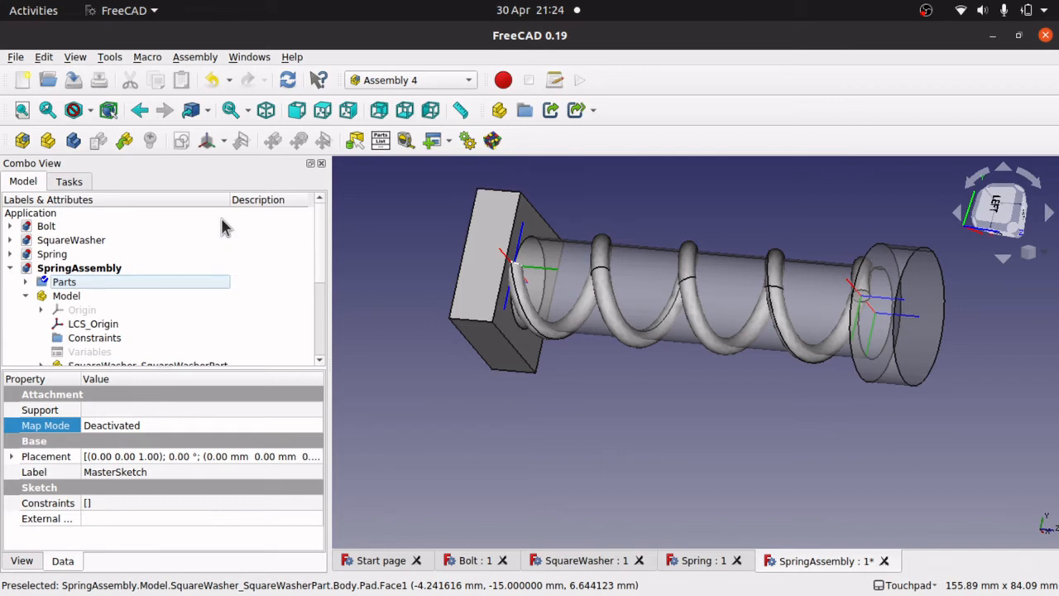
# - Open MasterSketch for editing and hide the assembly Model to clear the sketch view
pyautogui.click(26, 281)
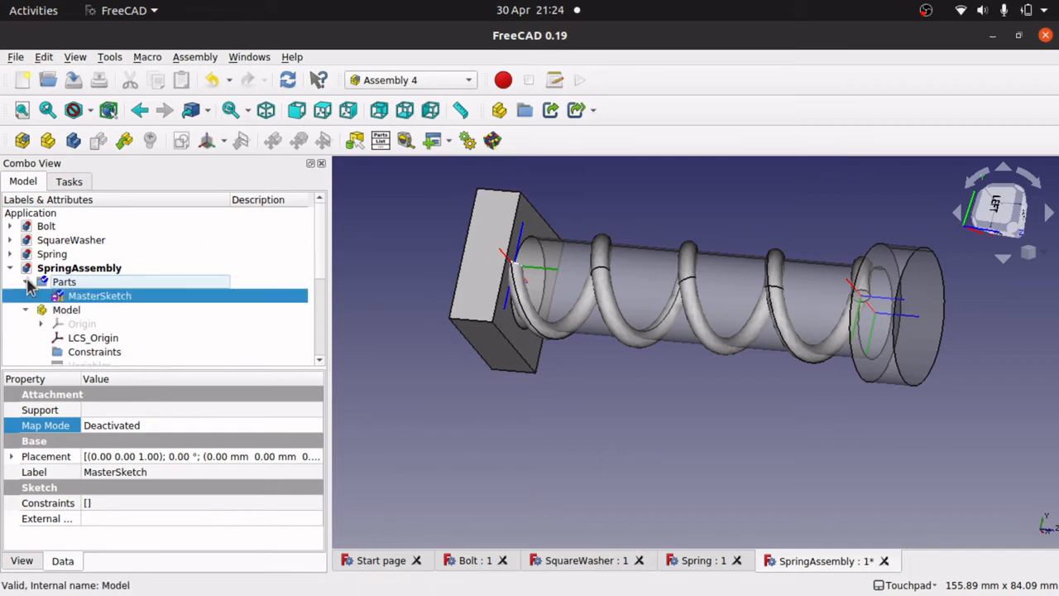
pyautogui.doubleClick(116, 300)
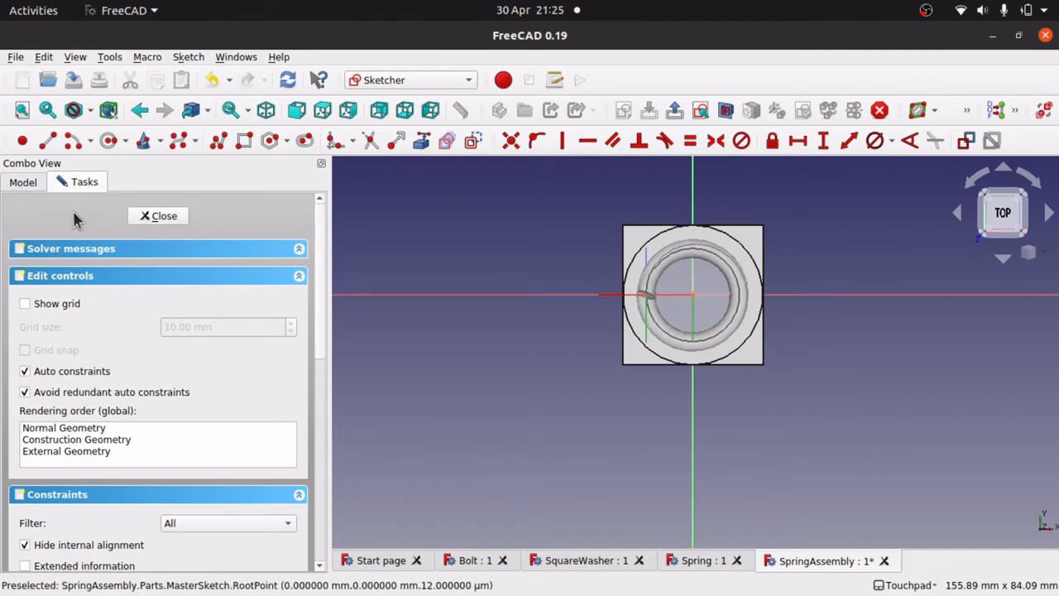
pyautogui.click(25, 185)
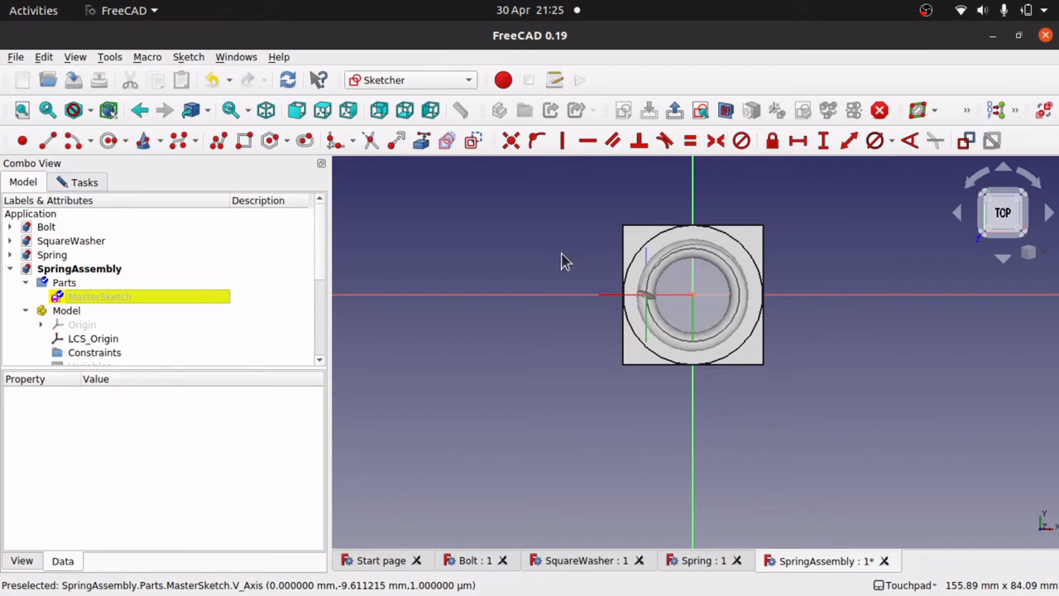
pyautogui.click(60, 312)
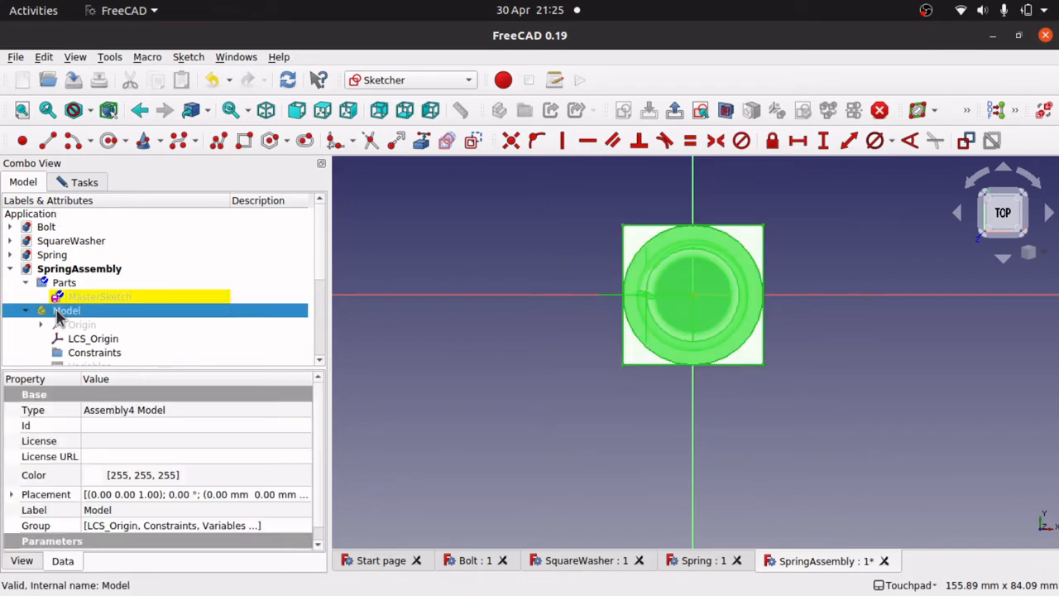
pyautogui.press('space')
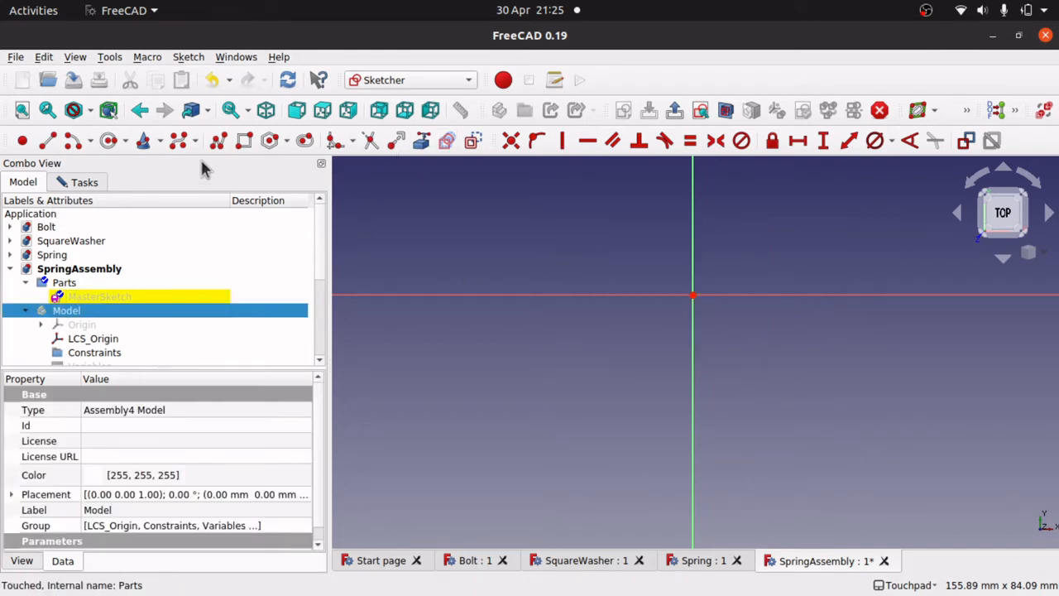
# - Draw a line about 61 mm long from the sketch origin along the positive horizontal axis
pyautogui.click(50, 142)
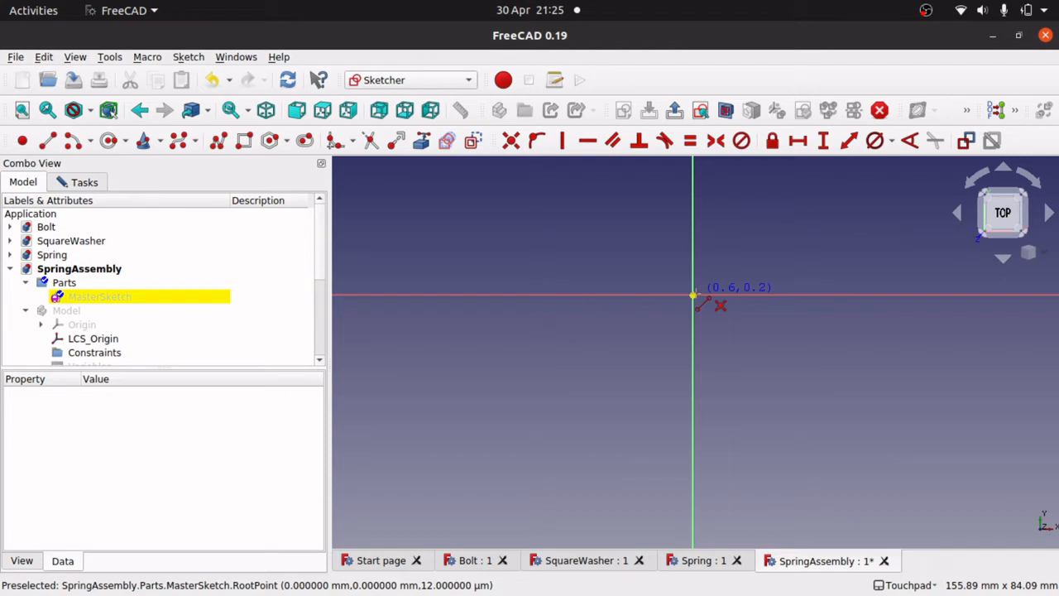
pyautogui.click(81, 182)
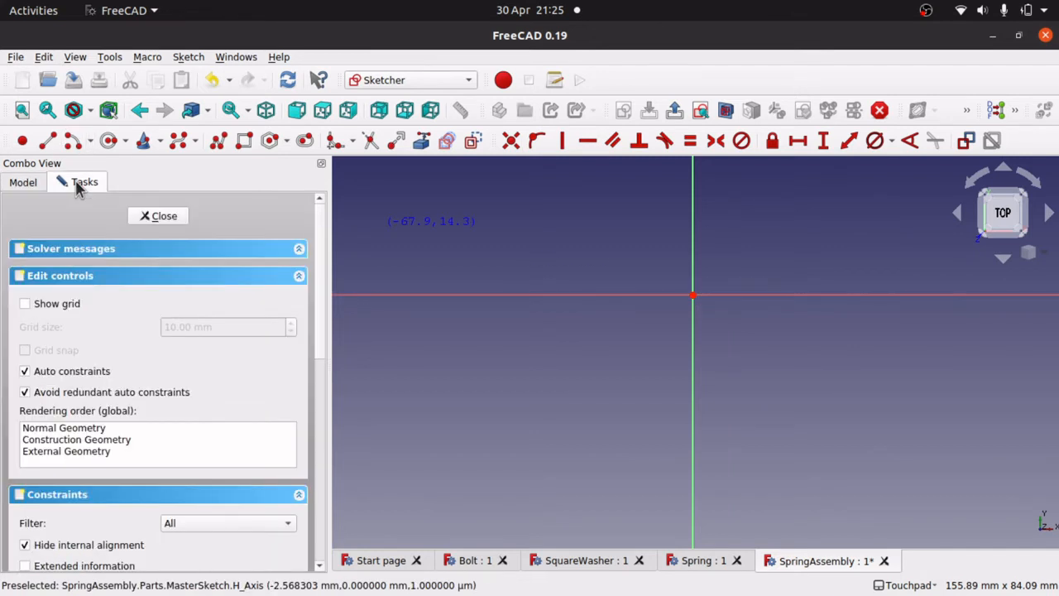
pyautogui.click(692, 295)
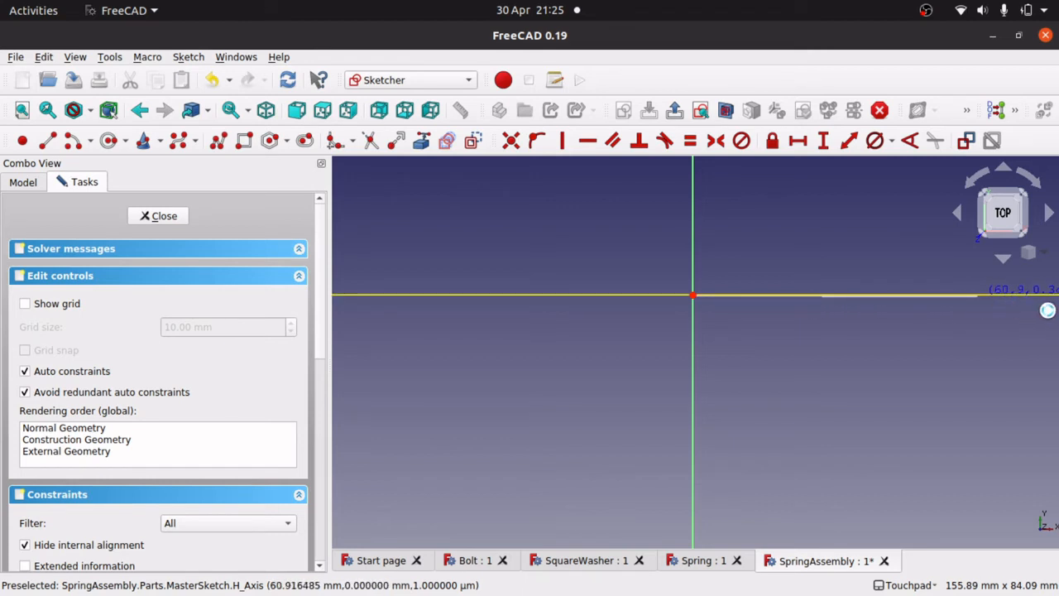
pyautogui.click(978, 295)
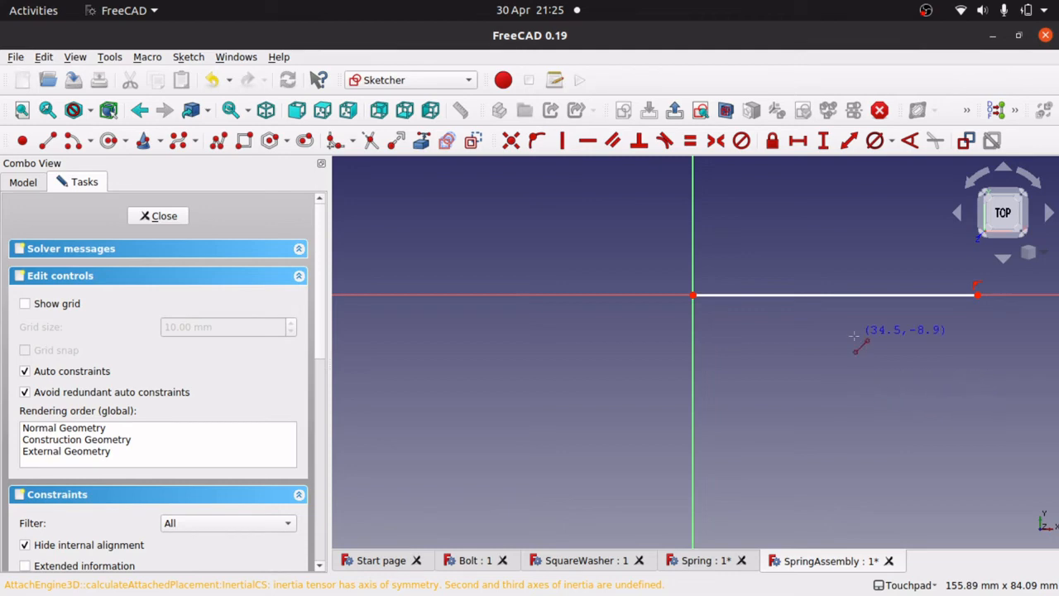
pyautogui.press('Escape')
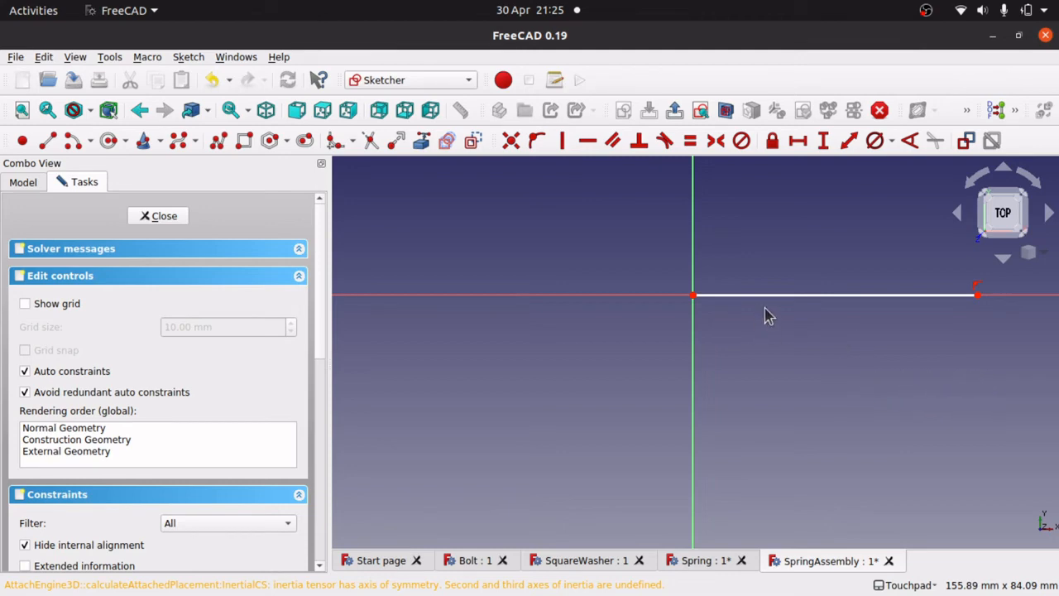
# - Constrain the line's length with the formula Variables.springHeight and close the sketch
pyautogui.click(814, 301)
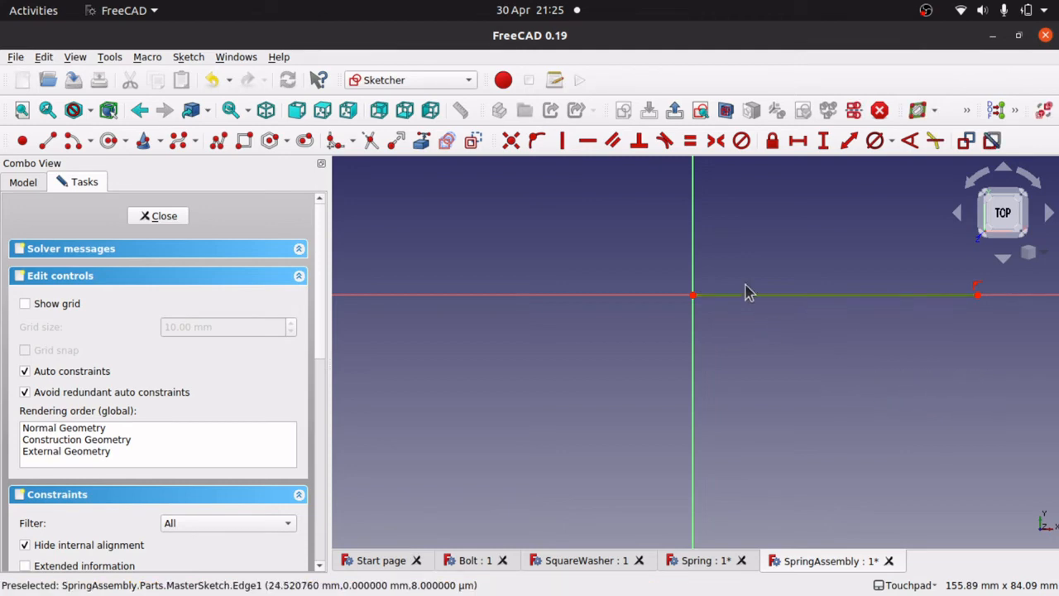
pyautogui.click(849, 142)
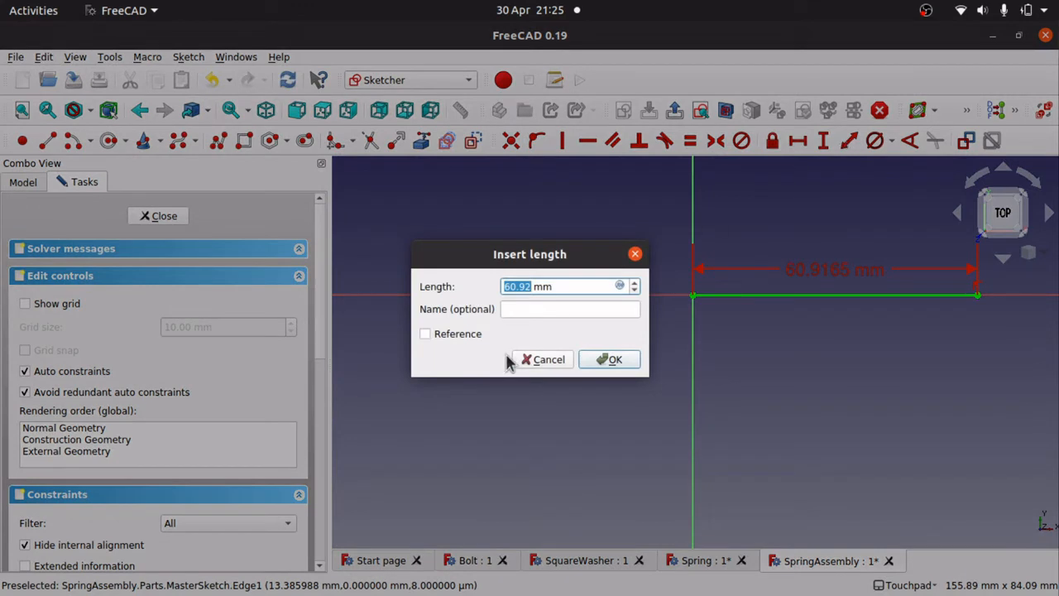
pyautogui.click(619, 285)
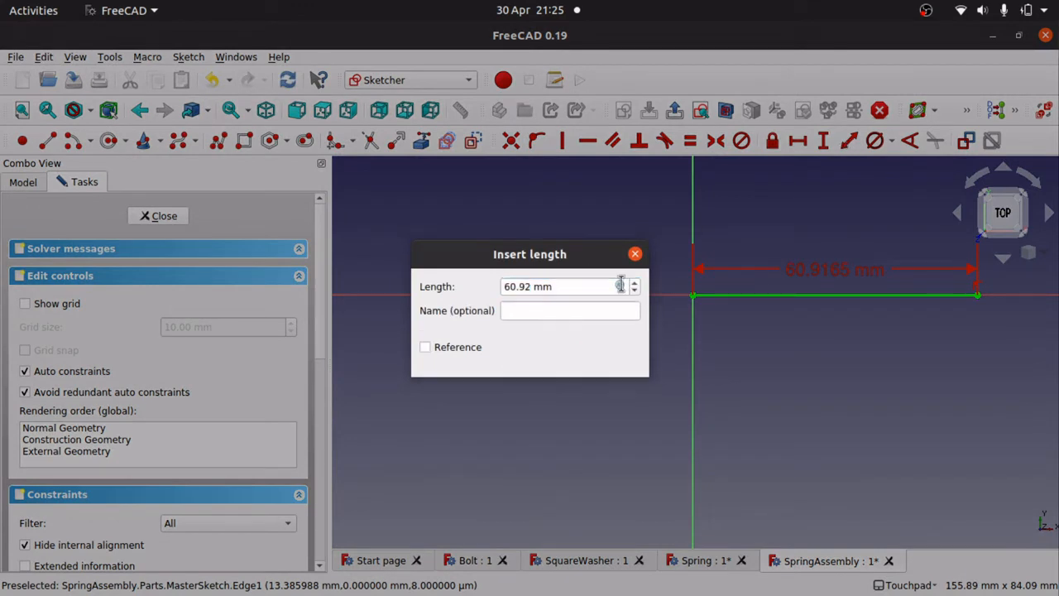
pyautogui.write('V')
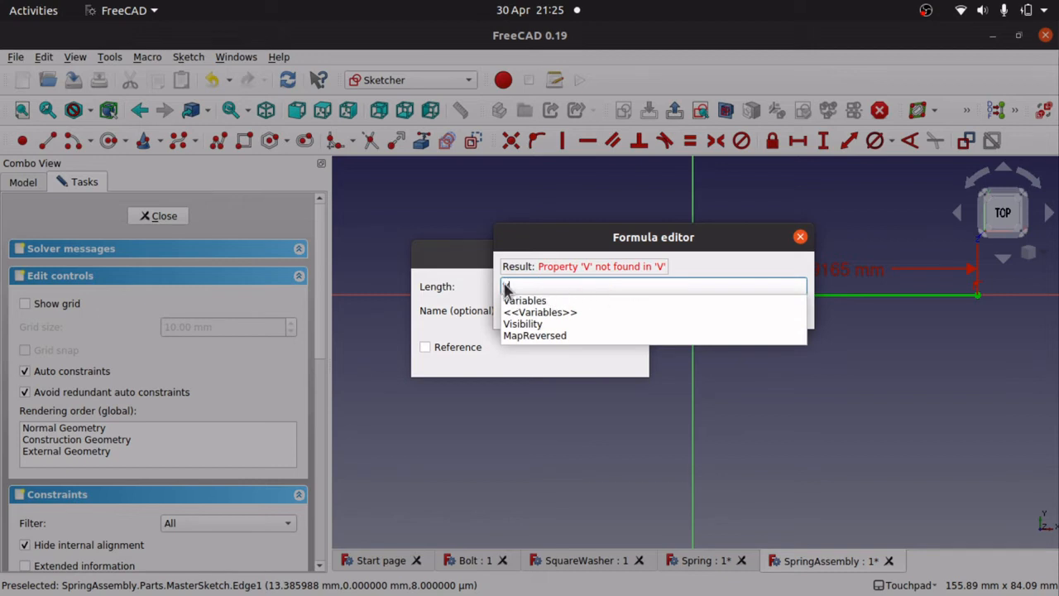
pyautogui.click(534, 303)
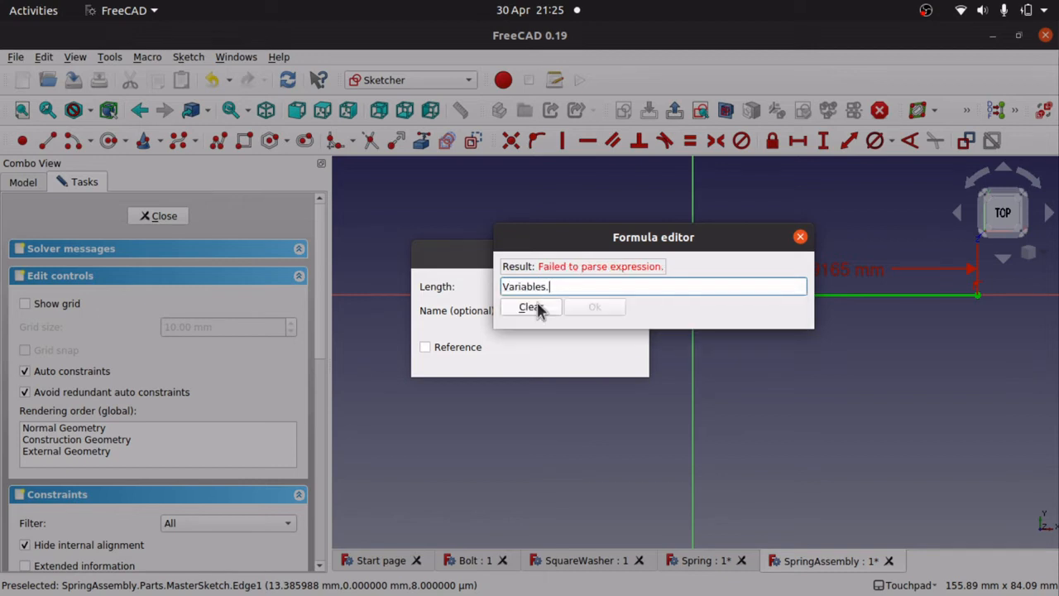
pyautogui.write('sp')
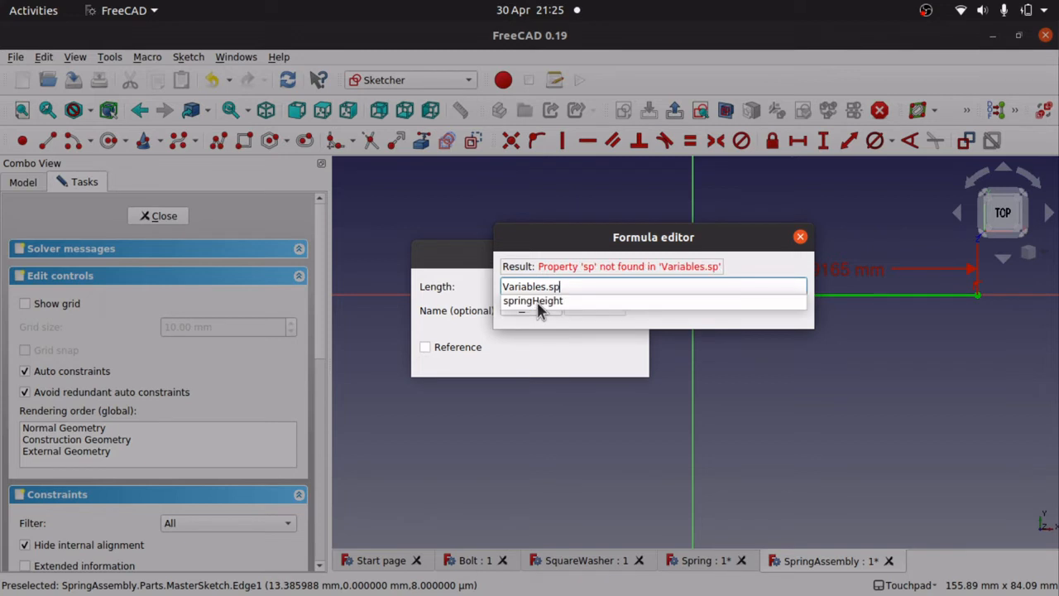
pyautogui.click(537, 302)
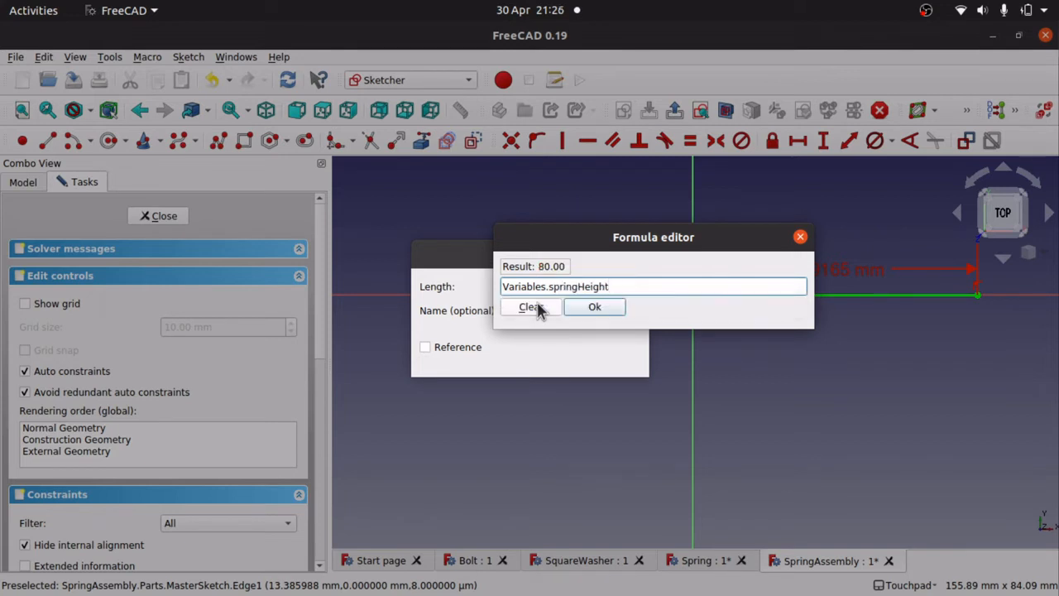
pyautogui.click(606, 309)
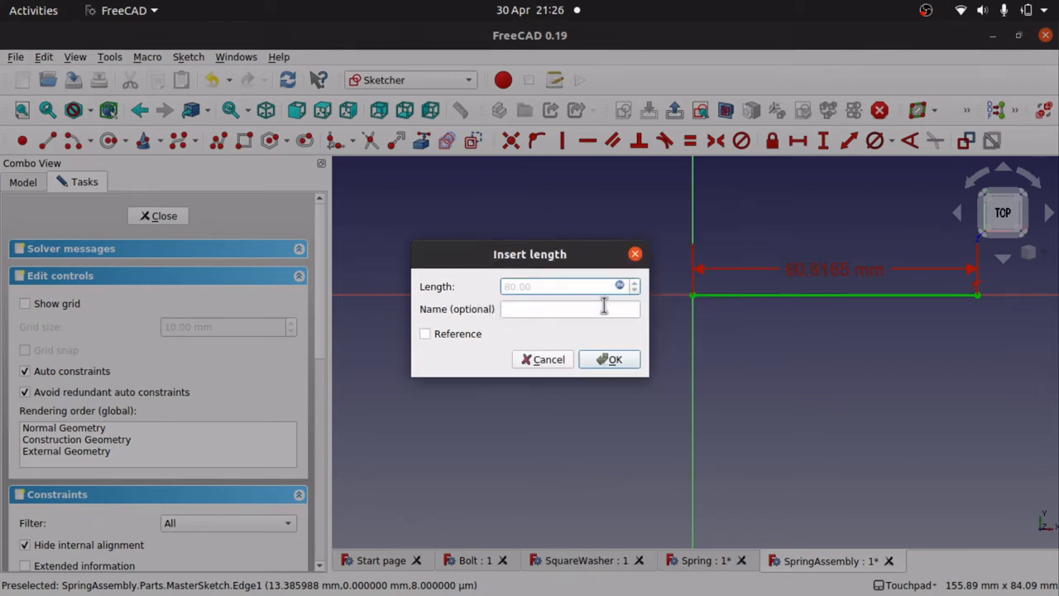
pyautogui.click(616, 364)
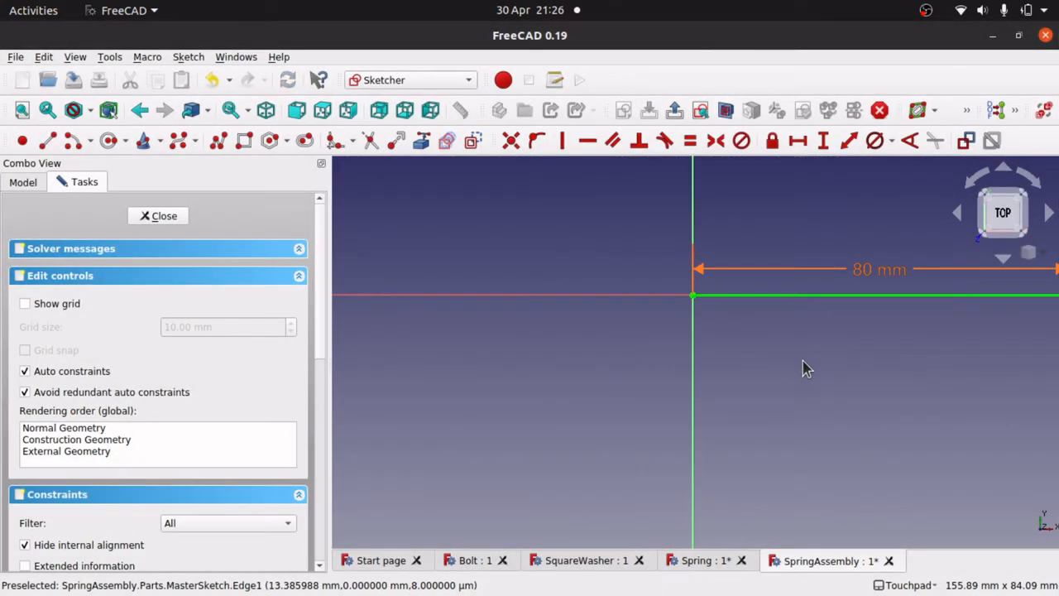
pyautogui.press('Left')
pyautogui.press('Left')
pyautogui.press('Left')
pyautogui.press('Left')
pyautogui.press('Left')
pyautogui.press('Left')
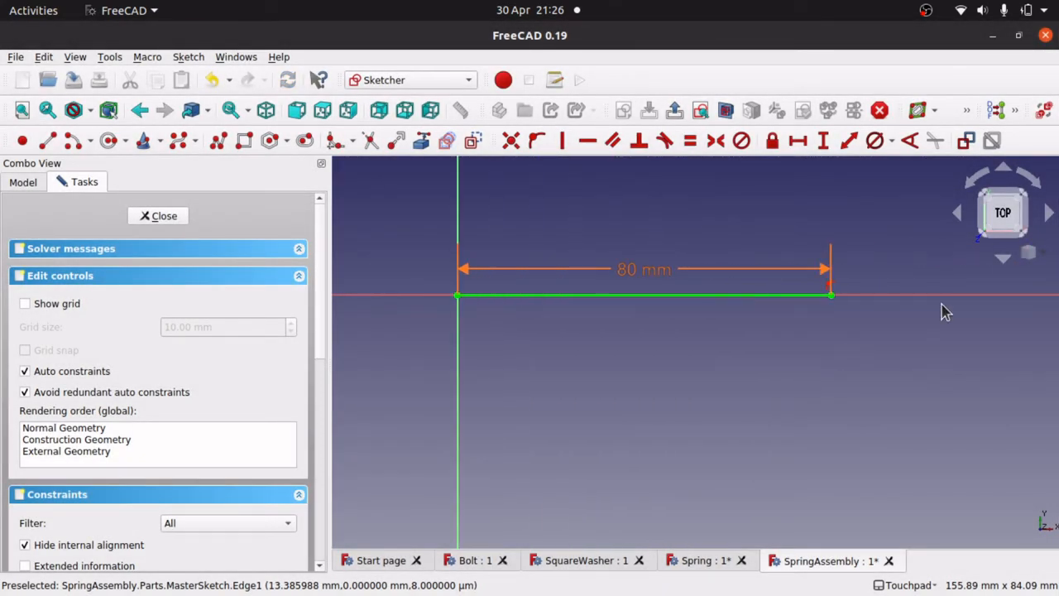
pyautogui.click(828, 302)
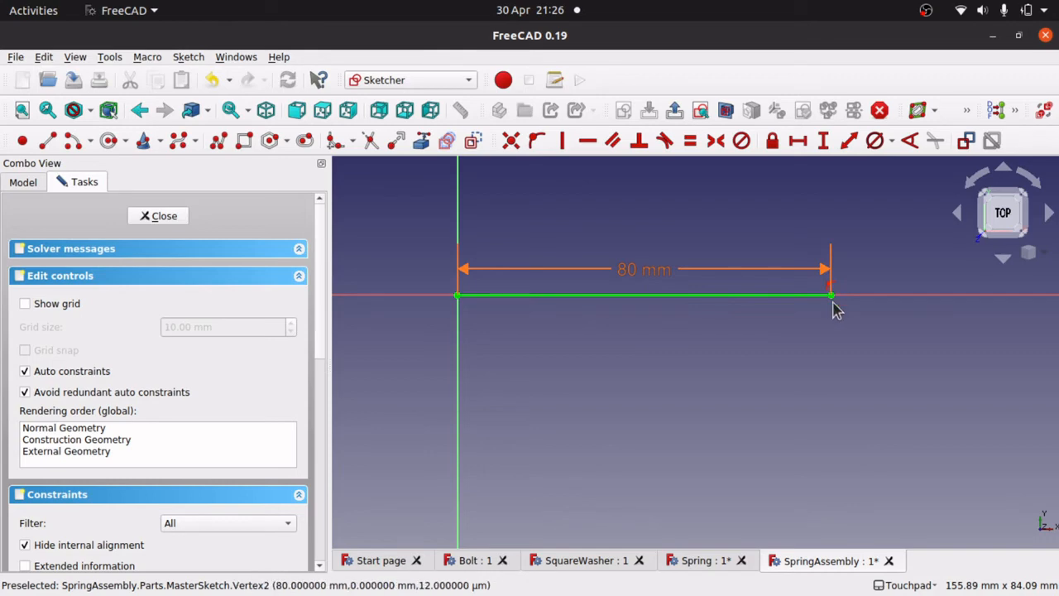
pyautogui.click(155, 219)
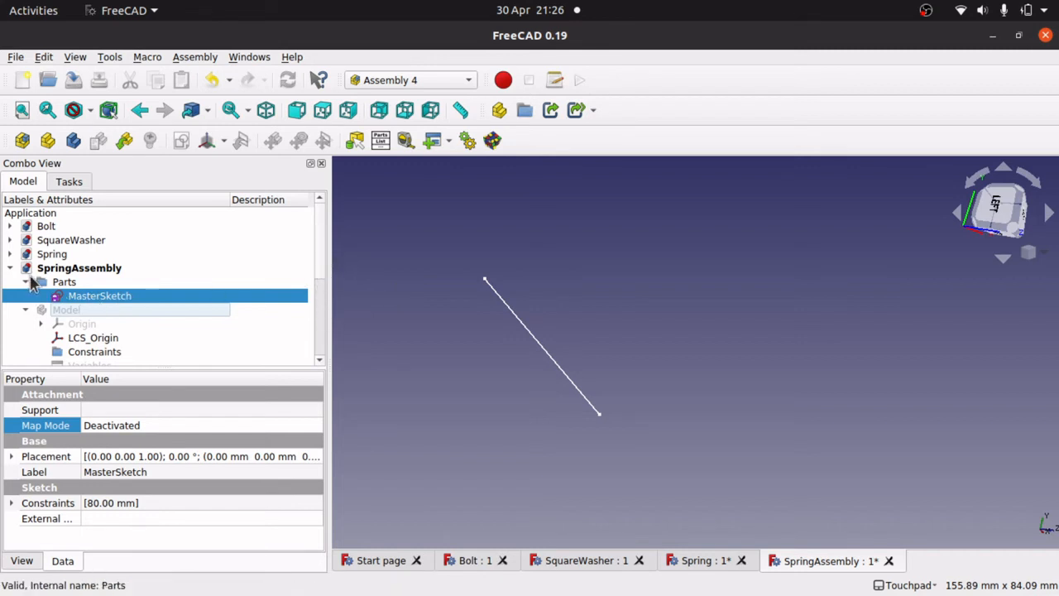
# - Create a part named MasterSketchPart in the Parts group and move MasterSketch into it
pyautogui.click(62, 285)
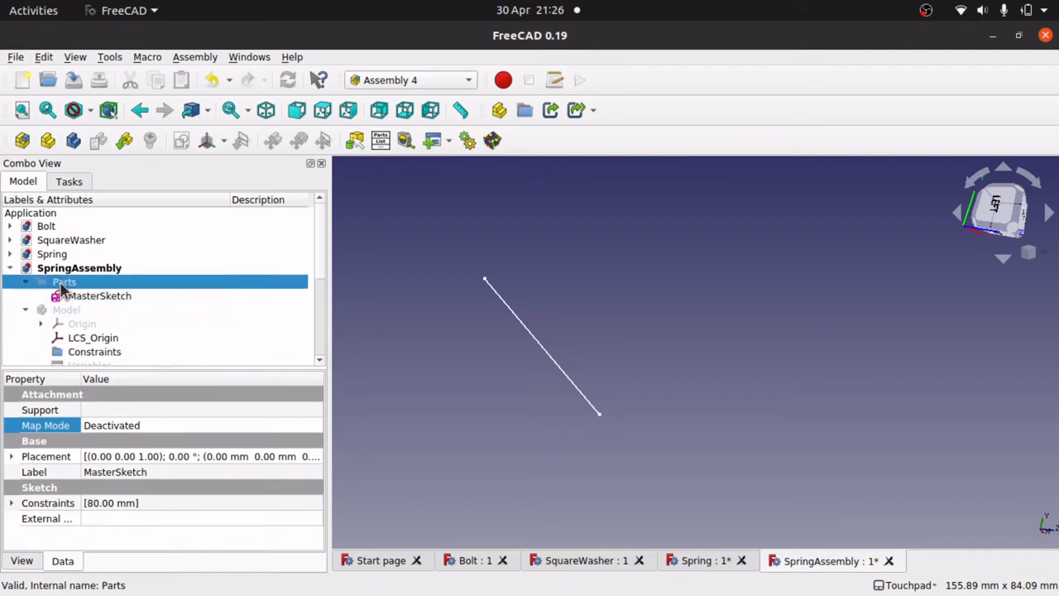
pyautogui.click(48, 143)
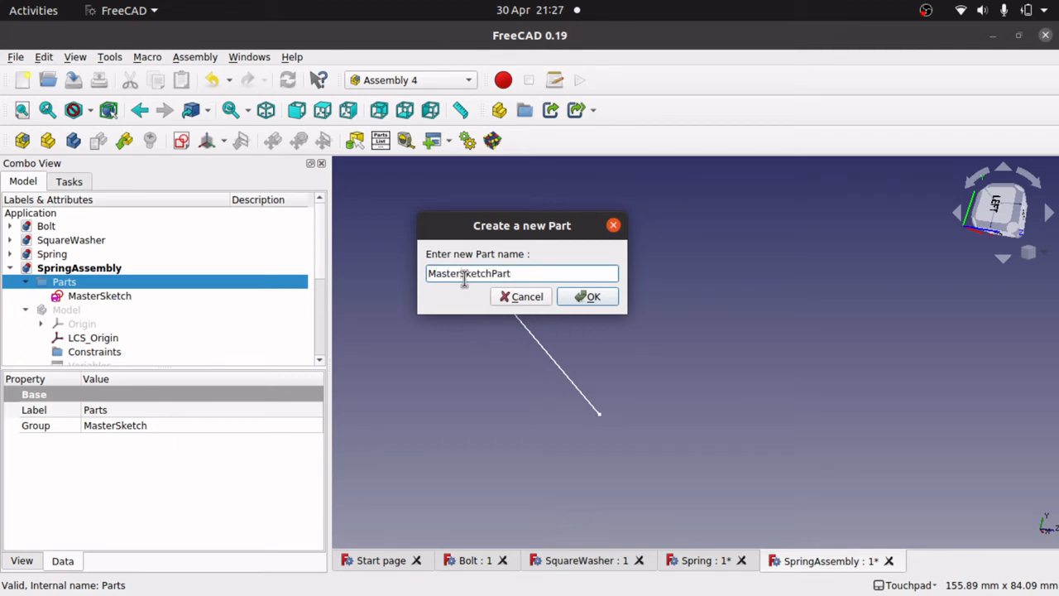
pyautogui.click(587, 296)
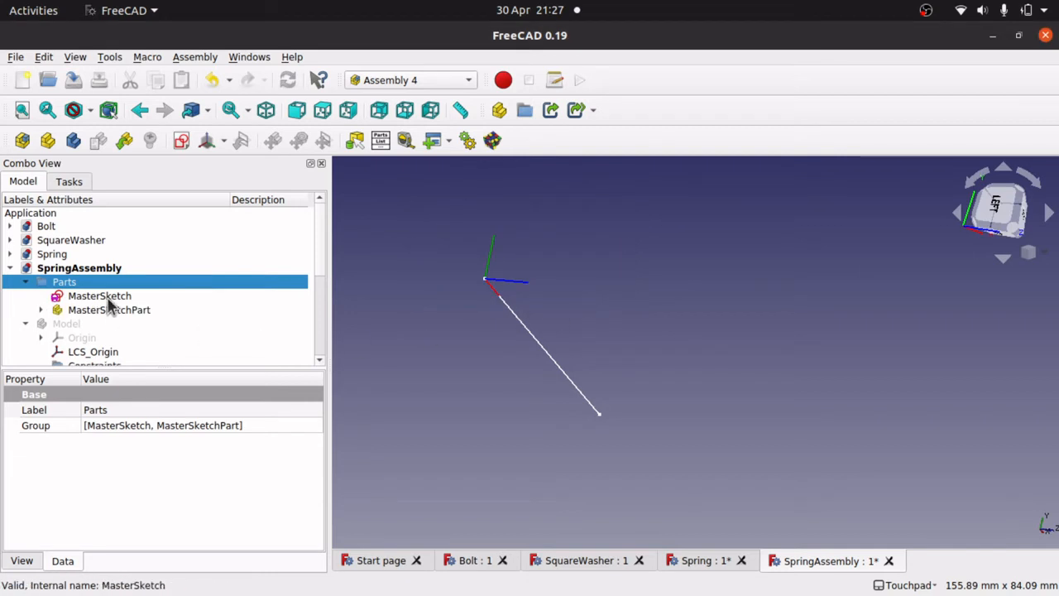
pyautogui.moveTo(108, 300); pyautogui.dragTo(131, 315)
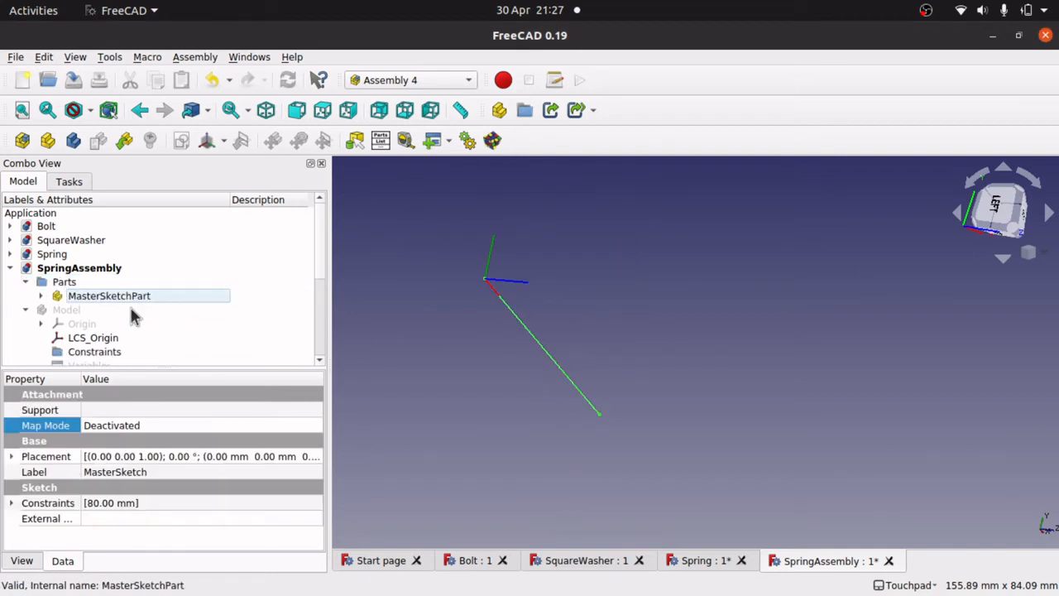
# - Open MasterSketch inside MasterSketchPart, inspect the formula driving the line's length constraint, and leave the sketch without changing it
pyautogui.click(113, 301)
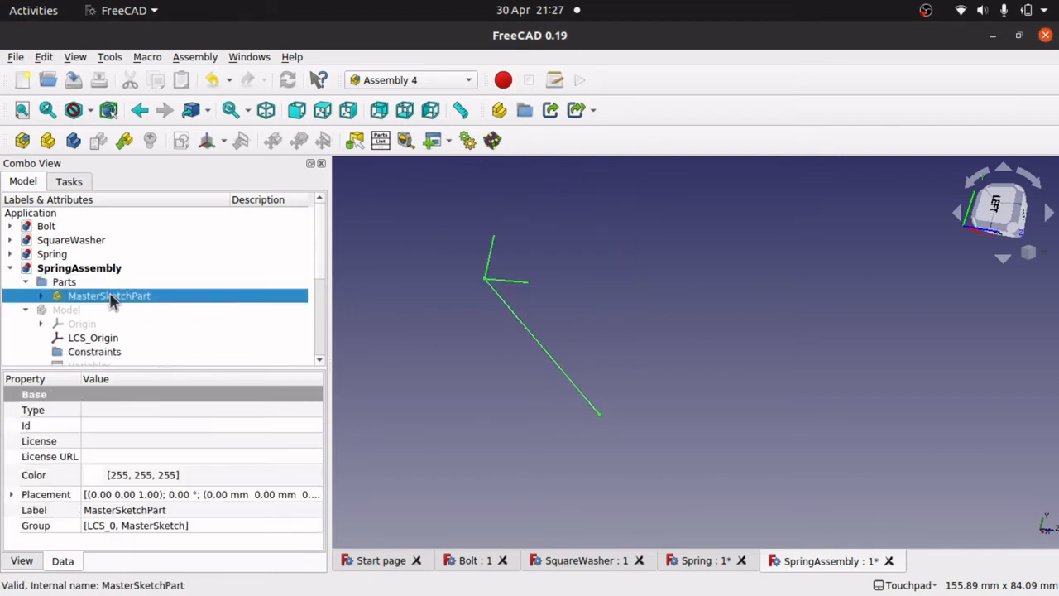
pyautogui.click(42, 296)
pyautogui.doubleClick(111, 339)
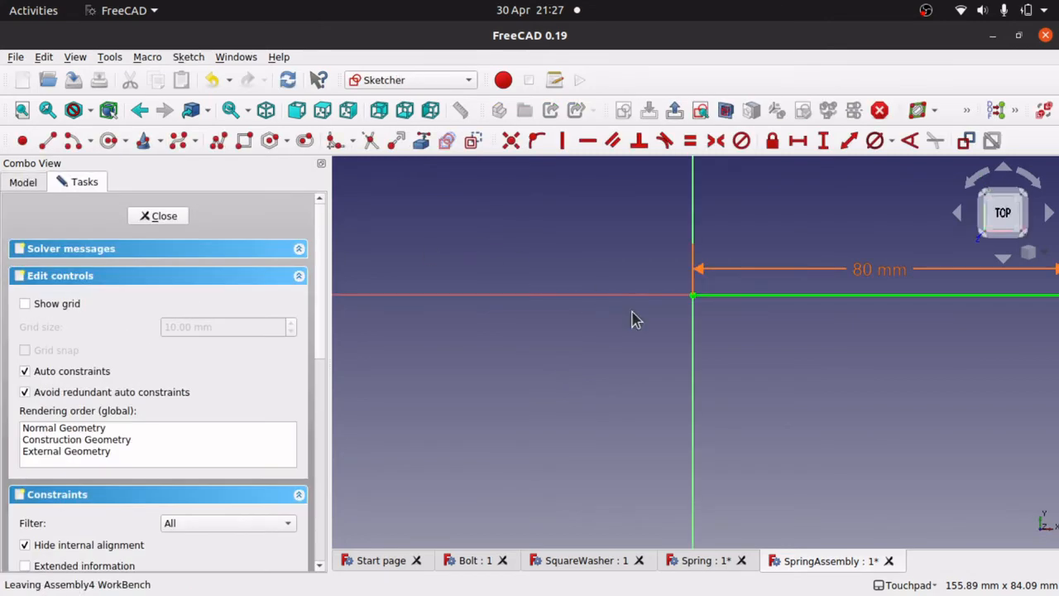
pyautogui.click(873, 275)
pyautogui.doubleClick(874, 274)
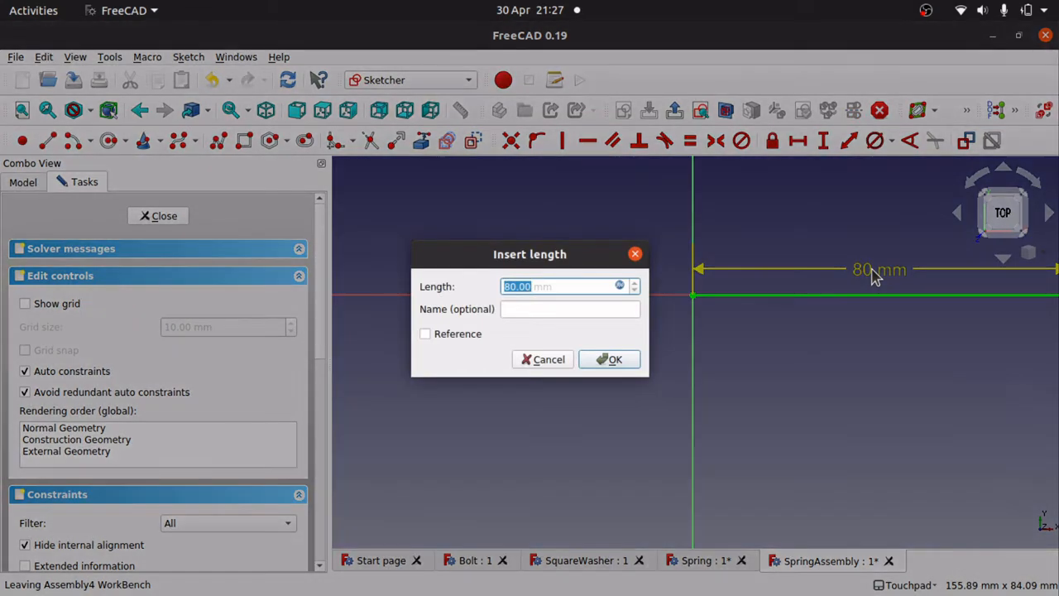
pyautogui.click(621, 285)
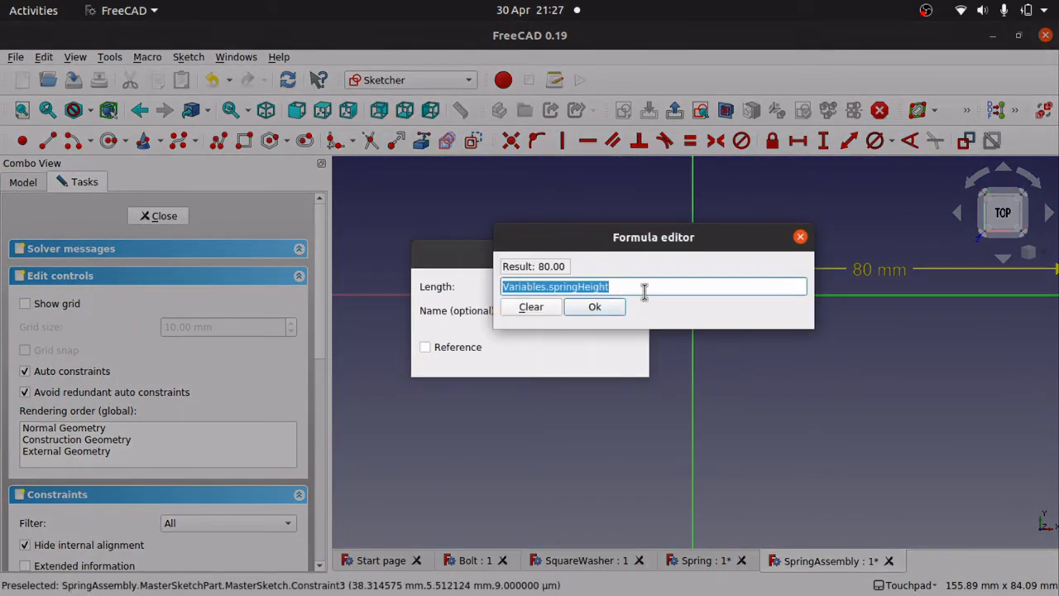
pyautogui.write('V')
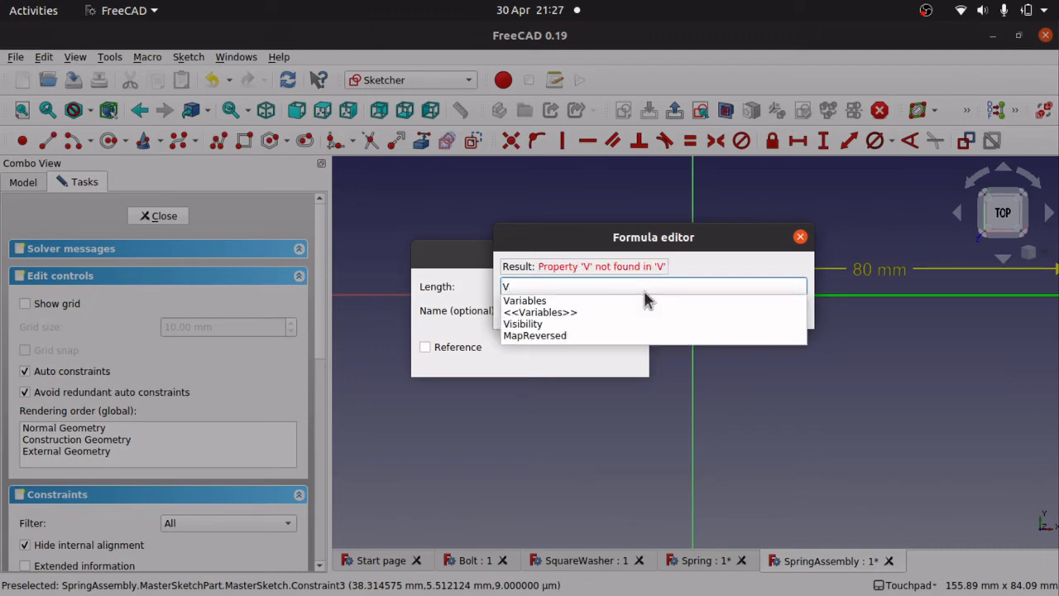
pyautogui.press('Escape')
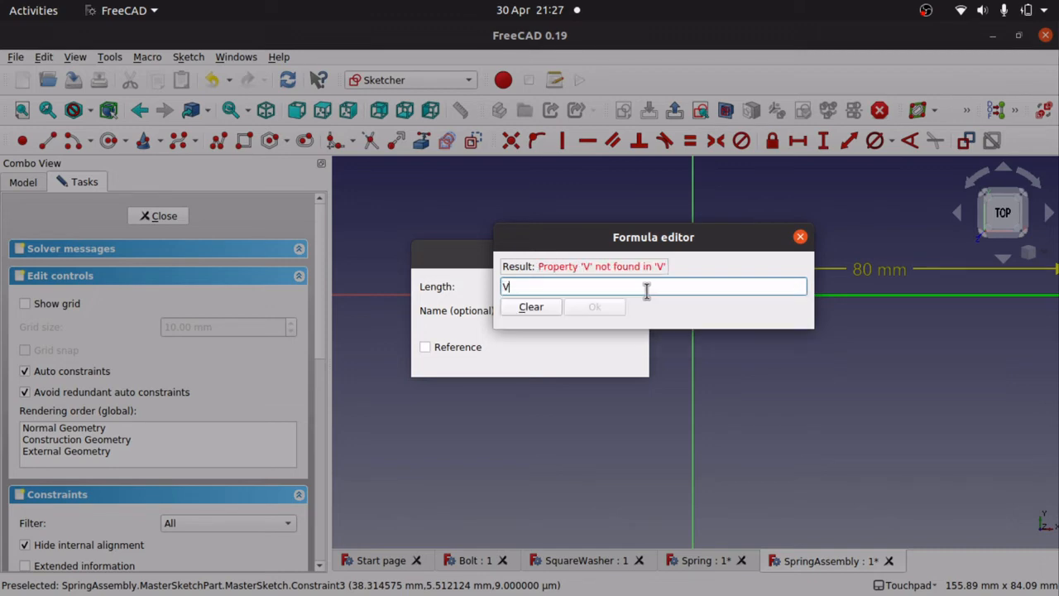
pyautogui.press('Escape')
pyautogui.click(550, 359)
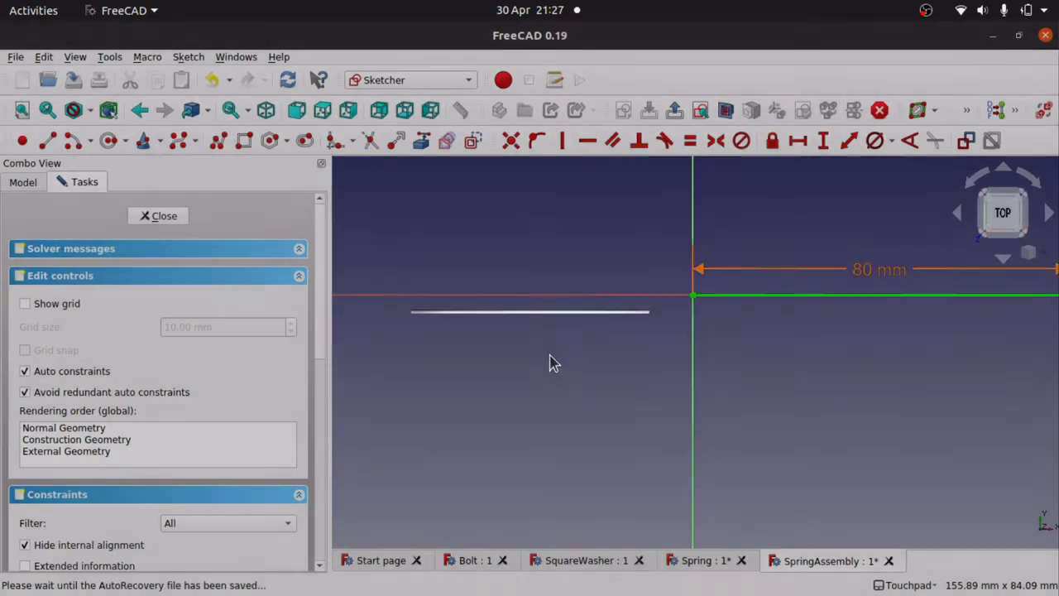
pyautogui.click(151, 215)
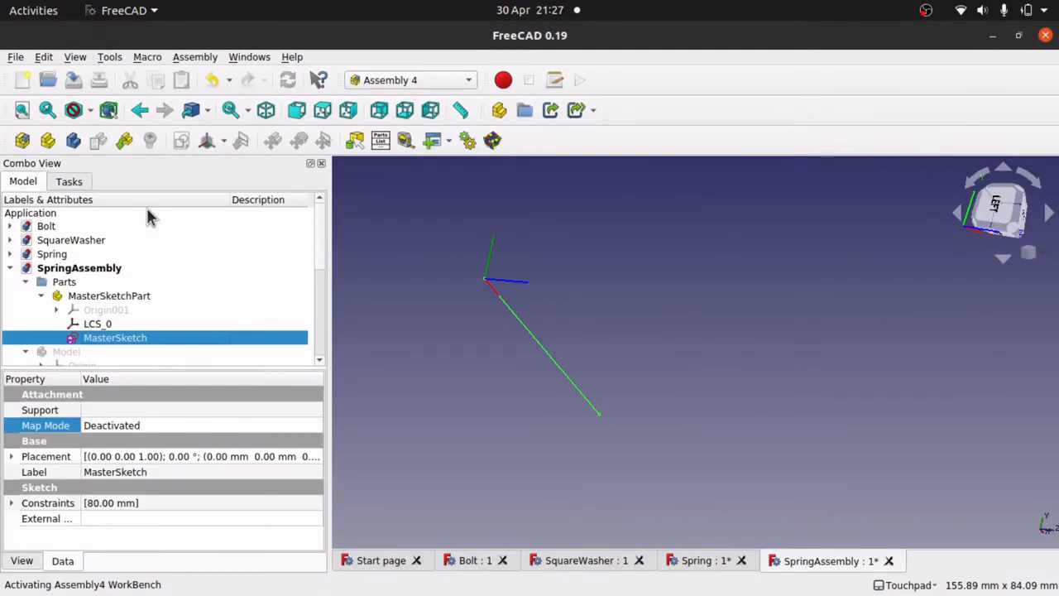
# - Attach LCS_0 to the far end vertex of the MasterSketch line using the Translate origin mode
pyautogui.click(102, 325)
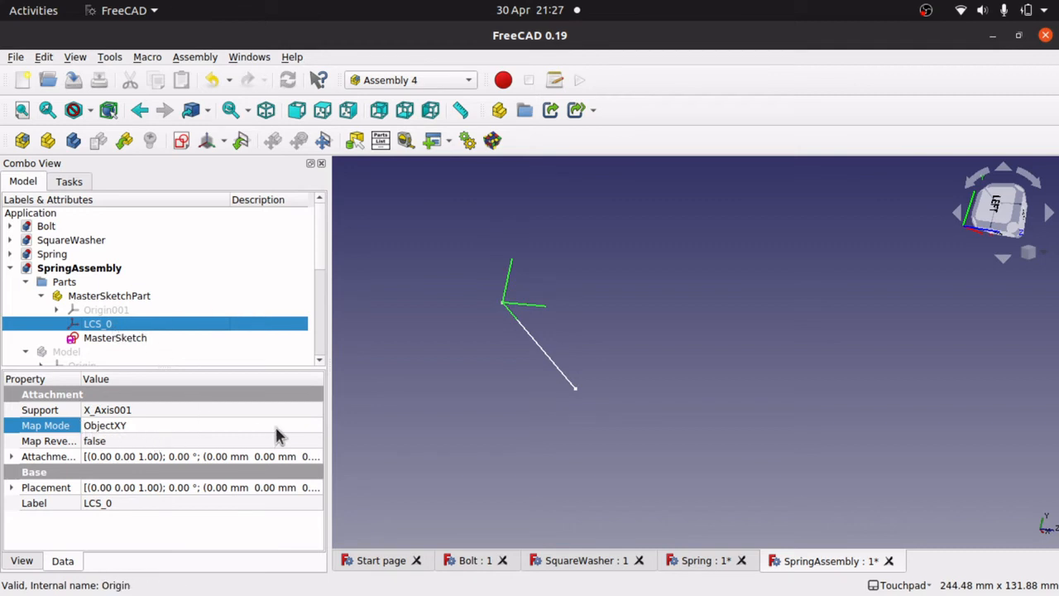
pyautogui.click(317, 426)
pyautogui.click(317, 425)
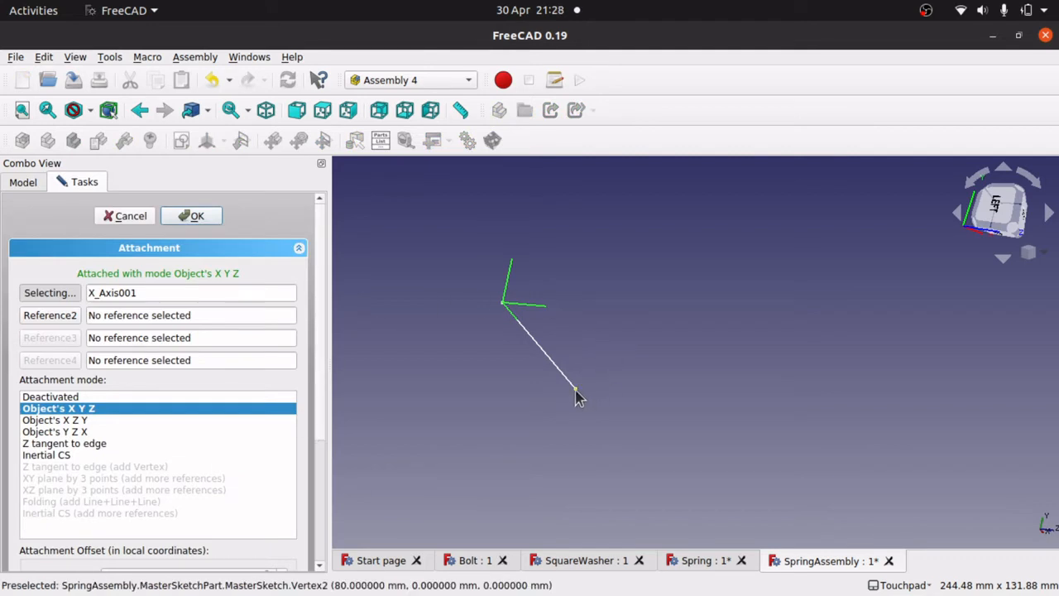
pyautogui.scroll(5, 578, 389)
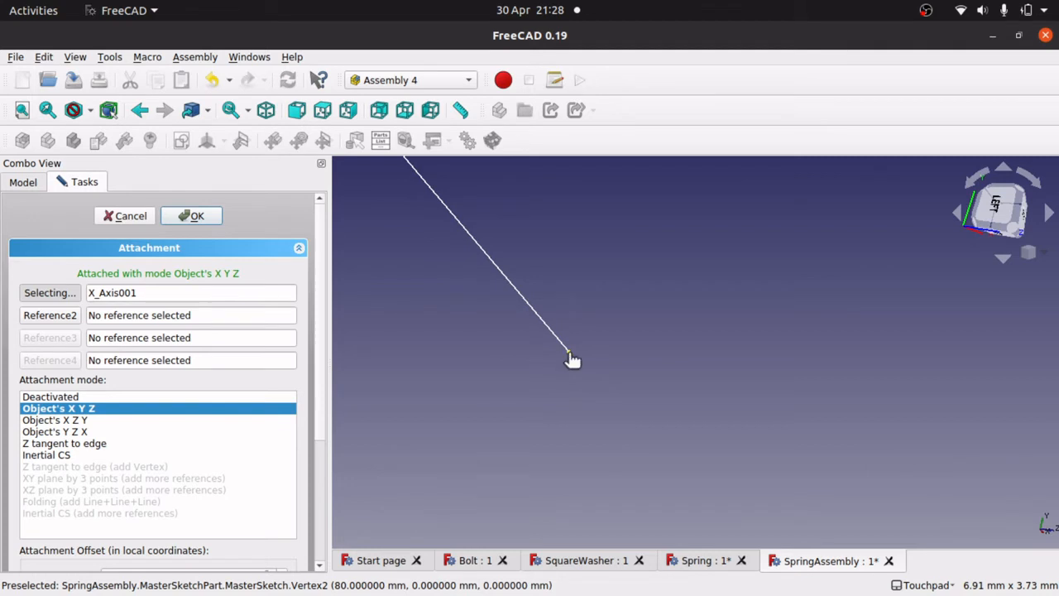
pyautogui.click(570, 353)
pyautogui.scroll(-10, 543, 395)
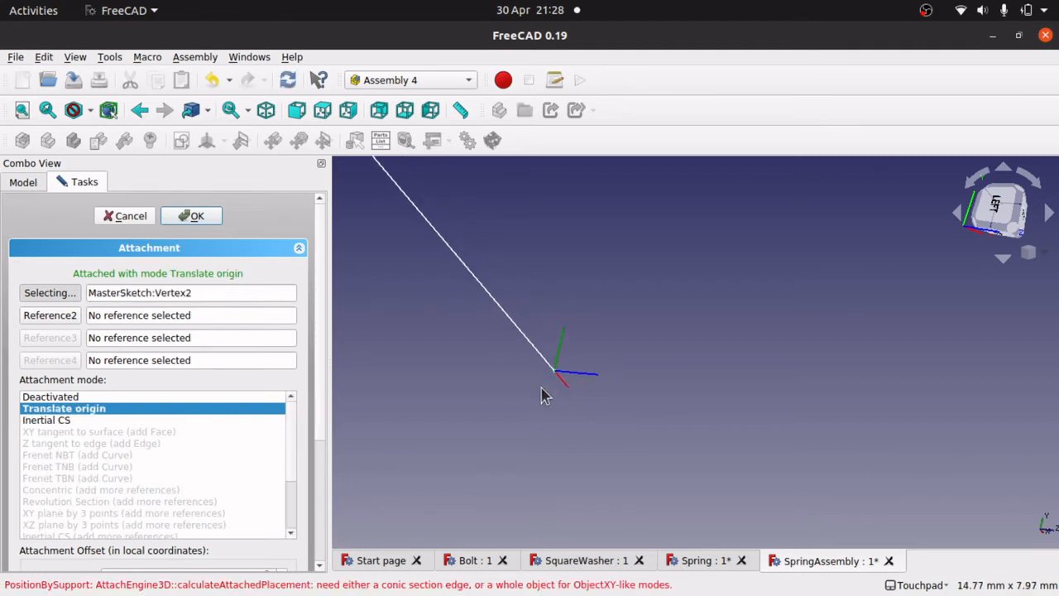
pyautogui.scroll(2, 553, 403)
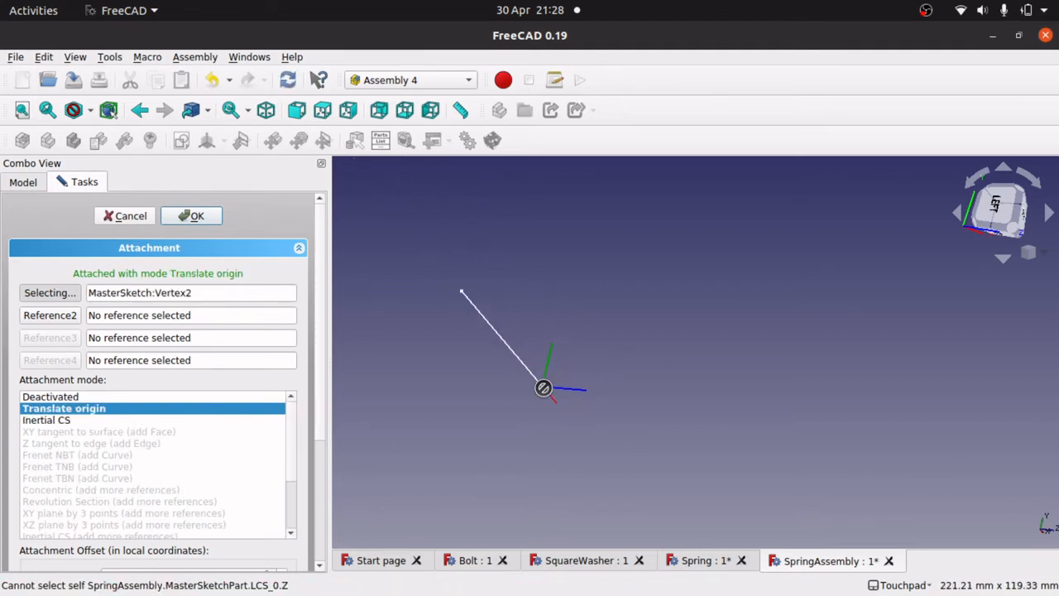
pyautogui.scroll(5, 547, 399)
pyautogui.scroll(-4, 546, 399)
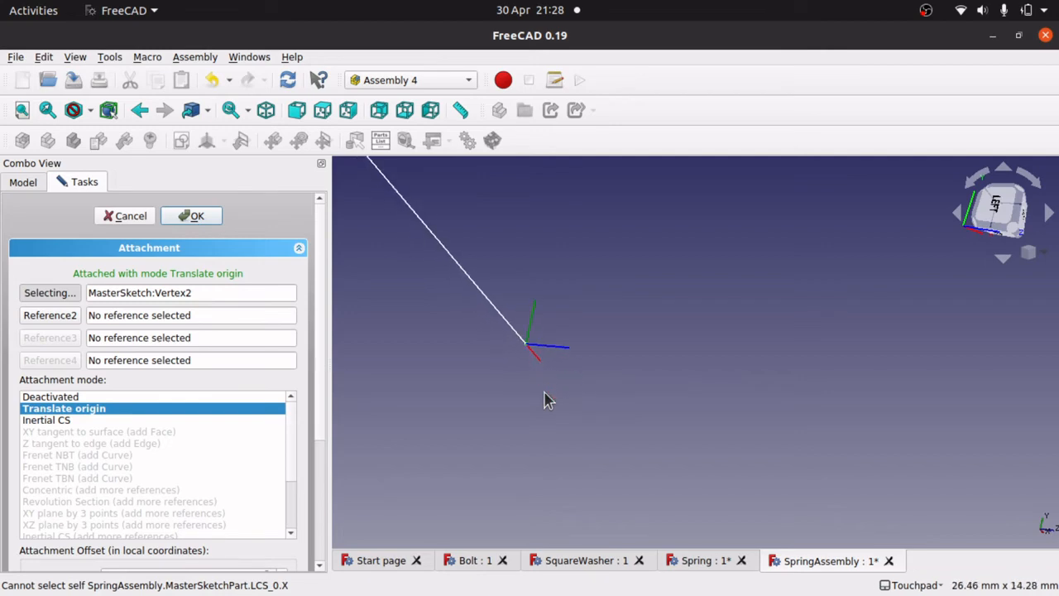
pyautogui.scroll(1, 547, 399)
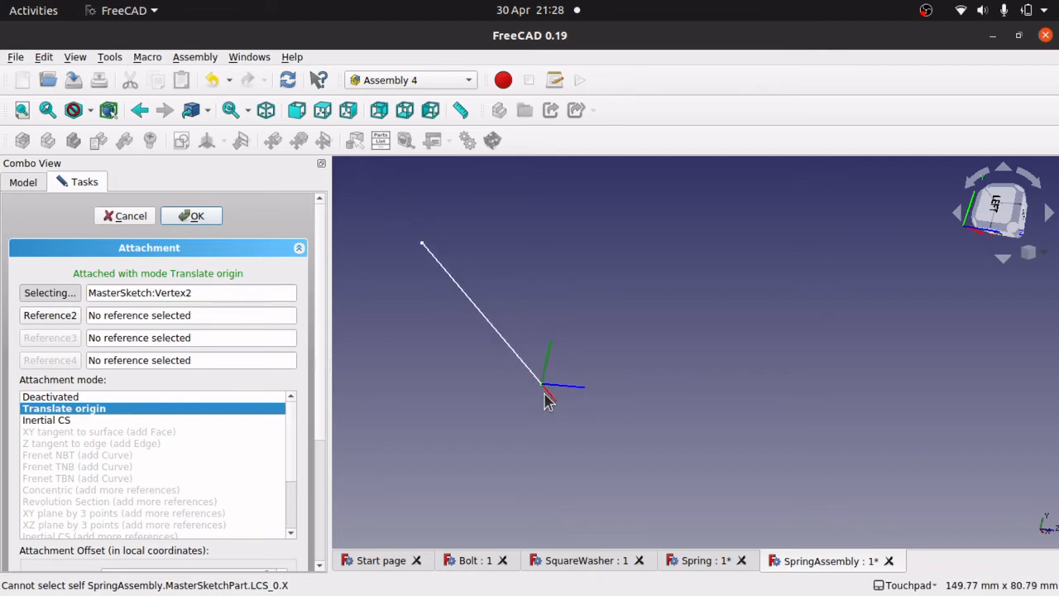
pyautogui.click(190, 215)
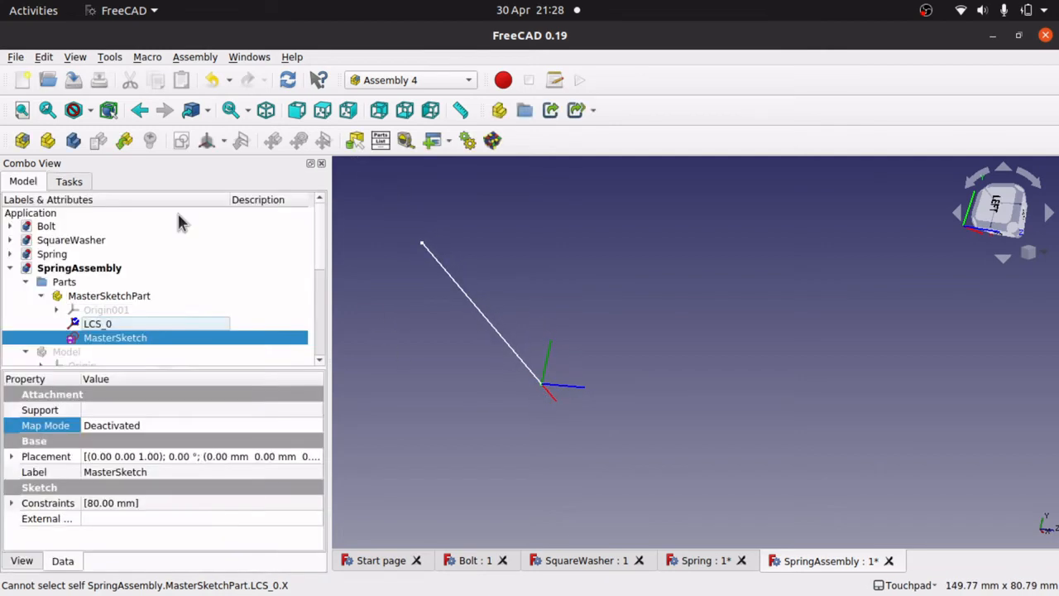
# - Reopen MasterSketch and draw a circle about 4.4 mm in diameter centred on the far end of the line
pyautogui.doubleClick(130, 338)
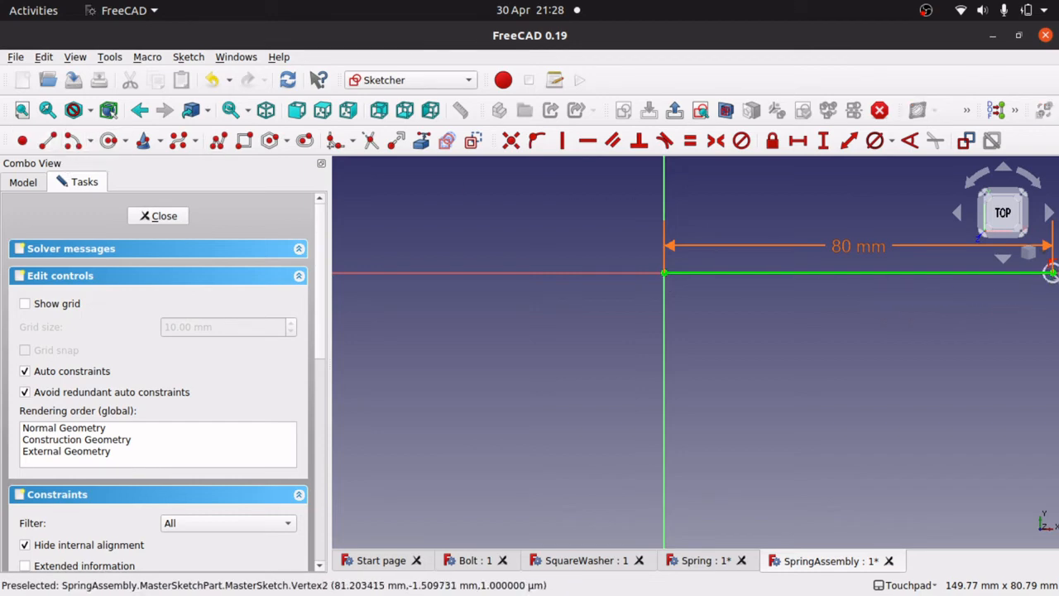
pyautogui.click(1058, 281)
pyautogui.press('Left')
pyautogui.press('Left')
pyautogui.press('Left')
pyautogui.press('Left')
pyautogui.press('Left')
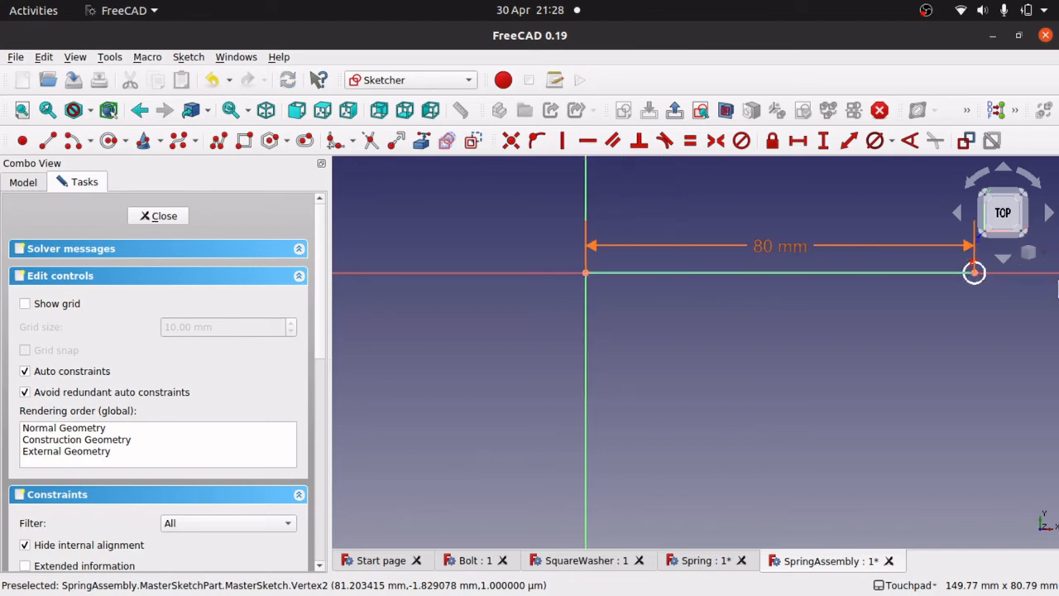
pyautogui.press('Left')
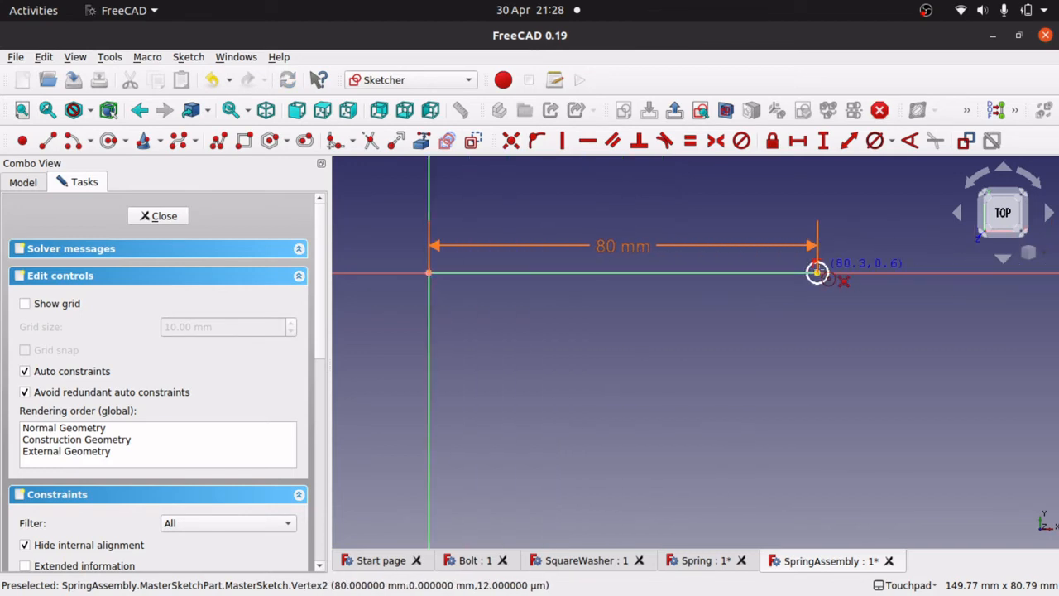
pyautogui.press('Escape')
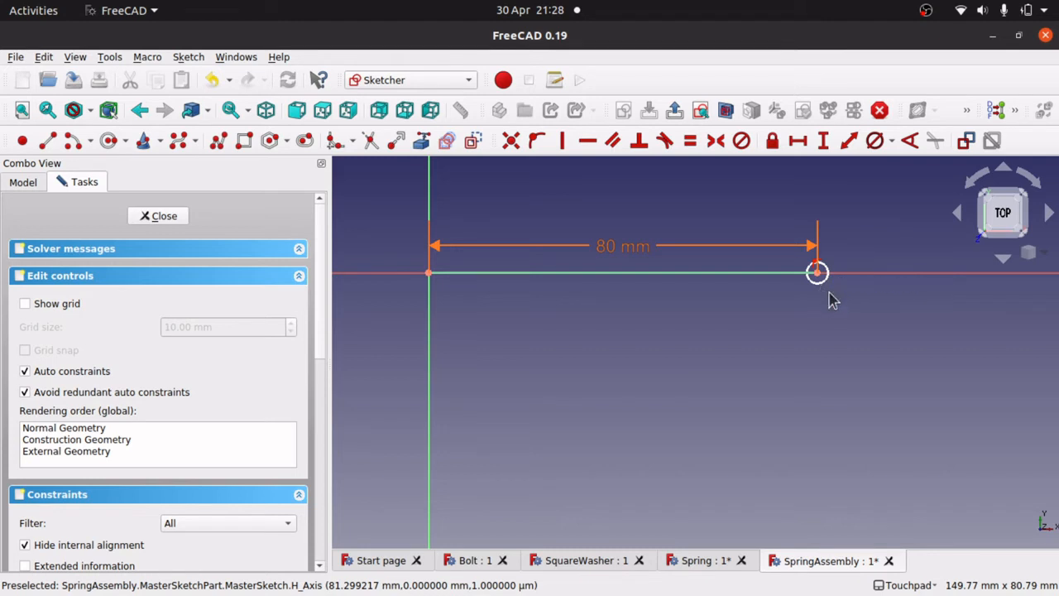
# - Constrain the circle's diameter to 5 mm and close the sketch
pyautogui.click(819, 284)
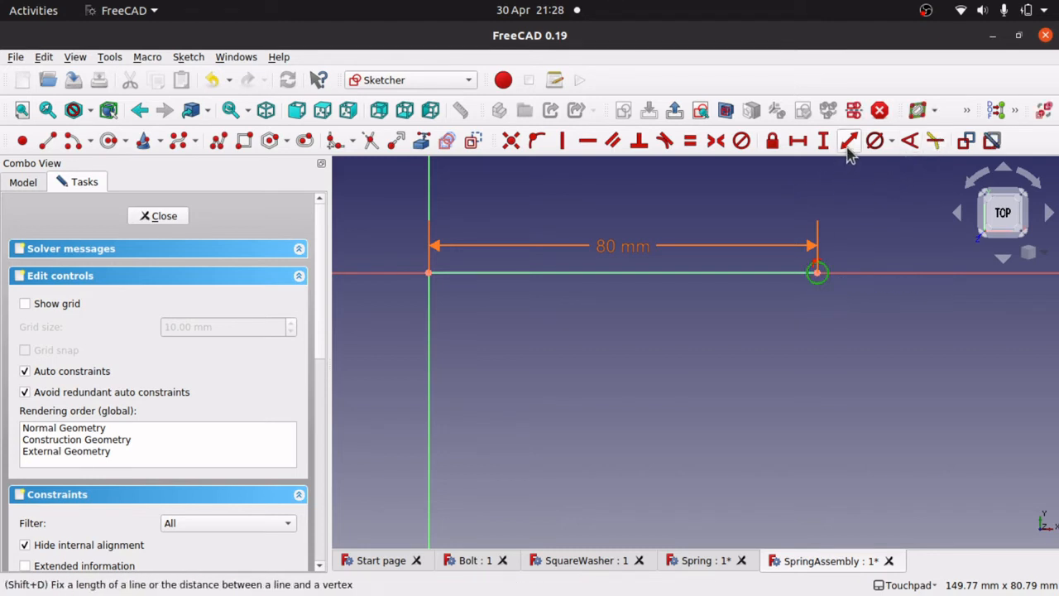
pyautogui.click(874, 141)
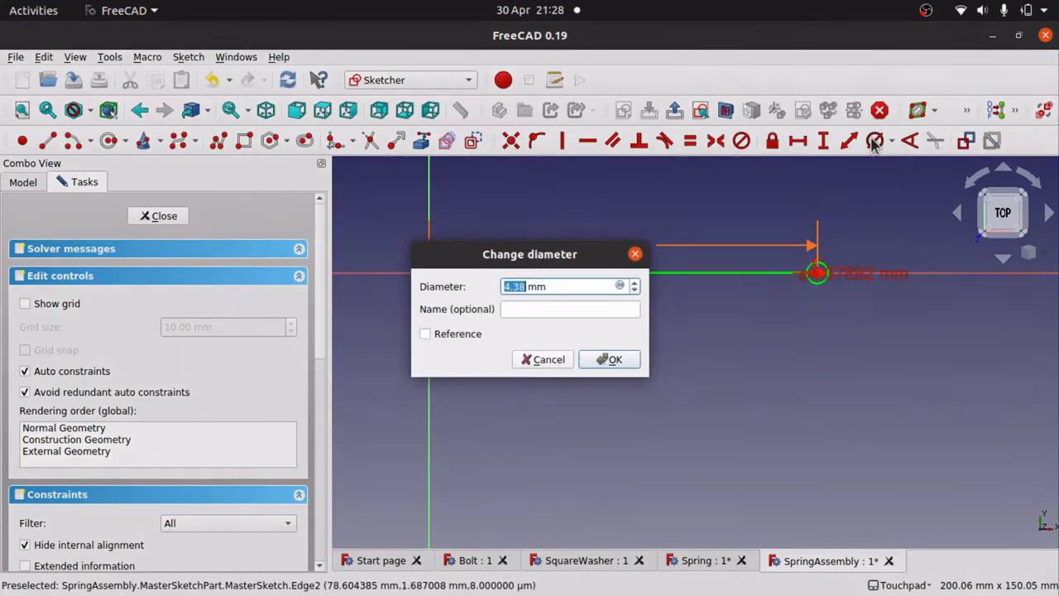
pyautogui.write('5')
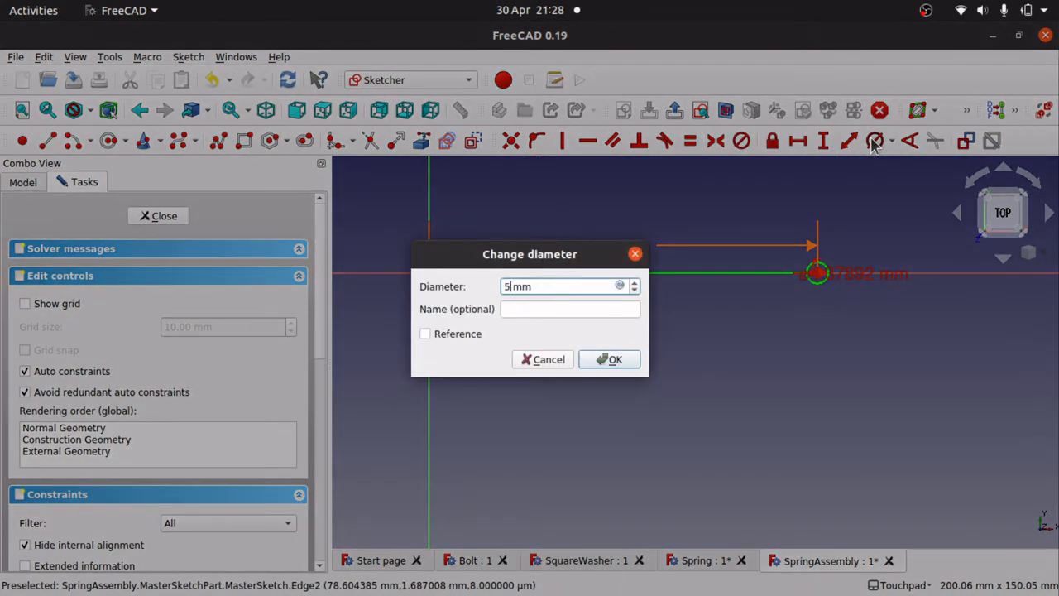
pyautogui.press('Return')
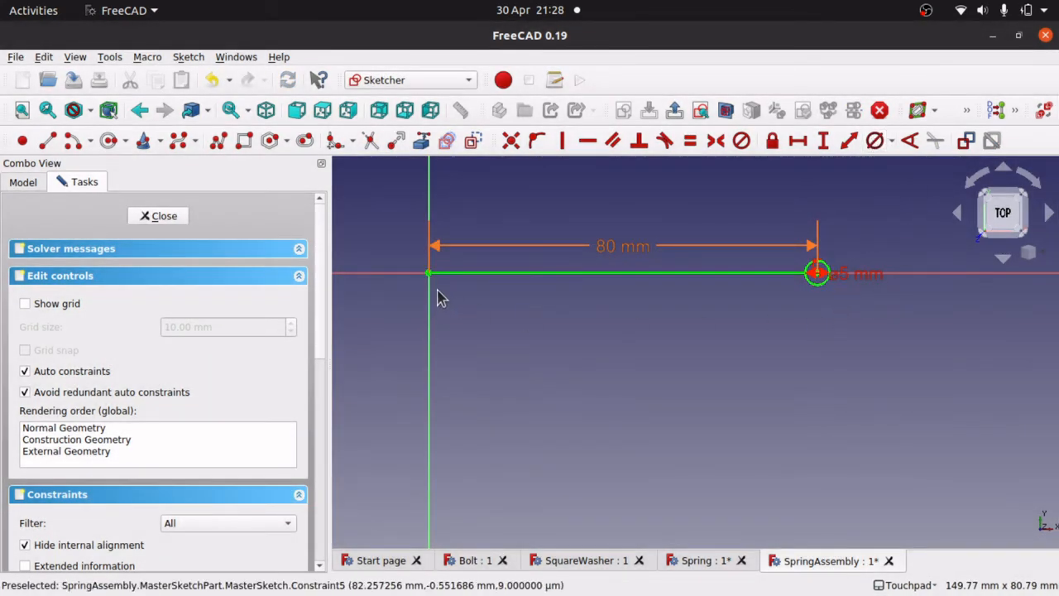
pyautogui.click(164, 216)
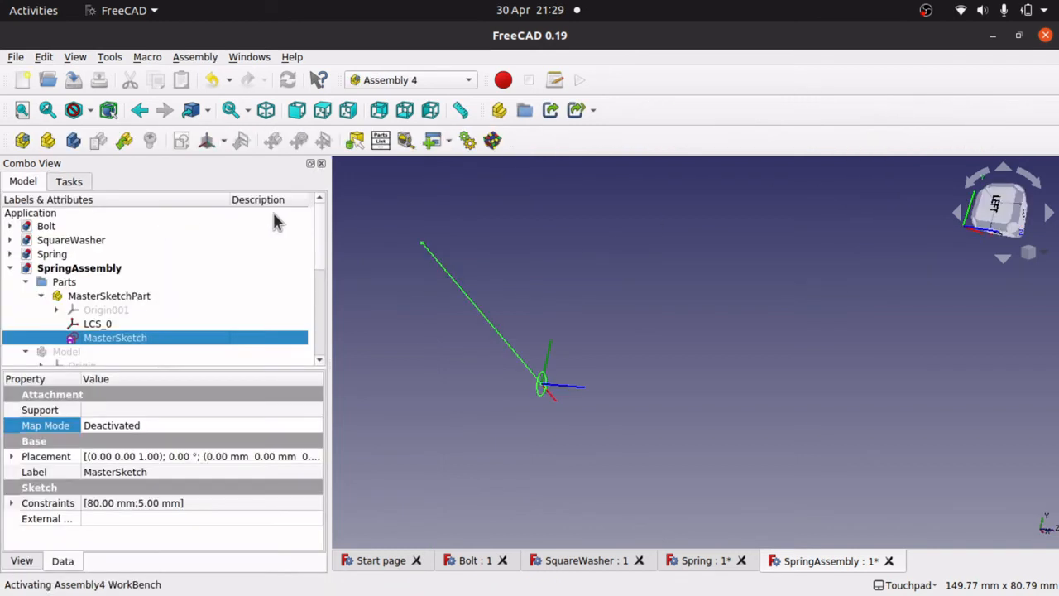
# - Set the assembly animation's range start for springHeight to 40, run the animation and stop it
pyautogui.moveTo(632, 388)
pyautogui.keyDown('shift'); pyautogui.mouseDown()
pyautogui.moveTo(546, 389)
pyautogui.moveTo(556, 390)
pyautogui.mouseUp(); pyautogui.keyUp('shift')
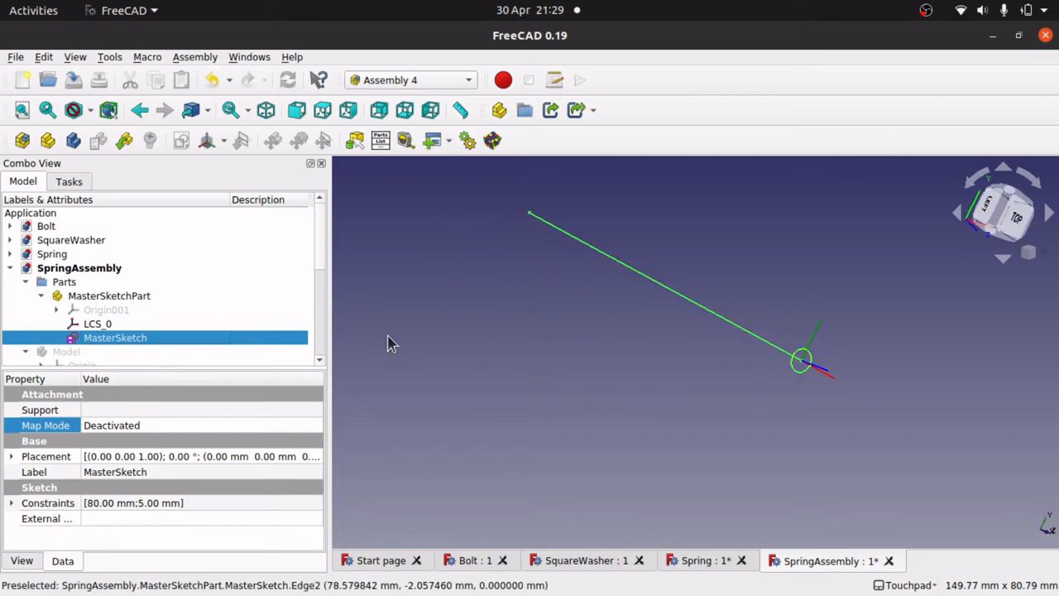
pyautogui.click(467, 141)
pyautogui.moveTo(479, 226); pyautogui.dragTo(403, 217)
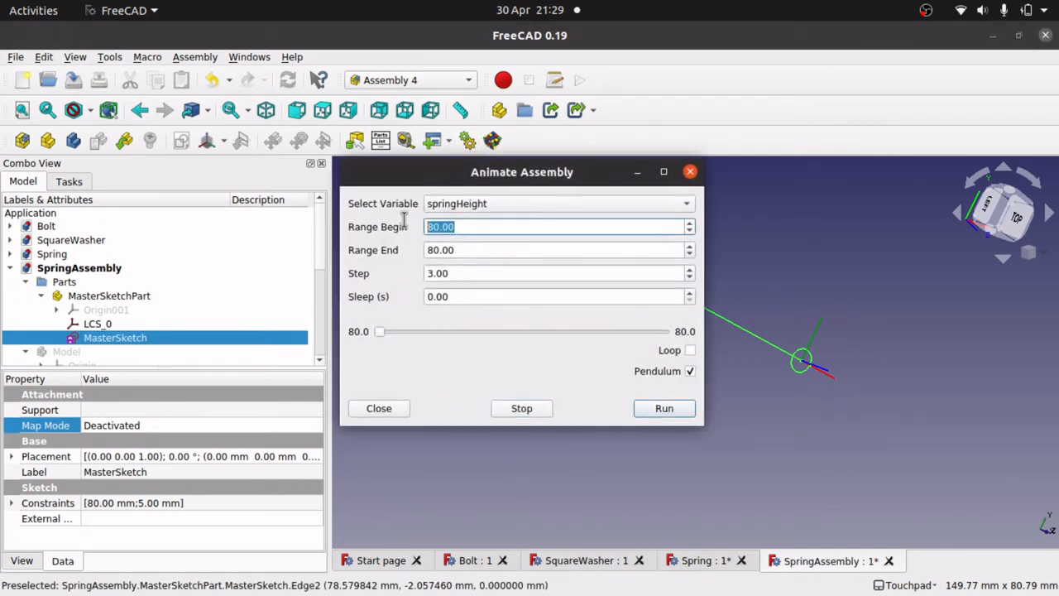
pyautogui.write('40.')
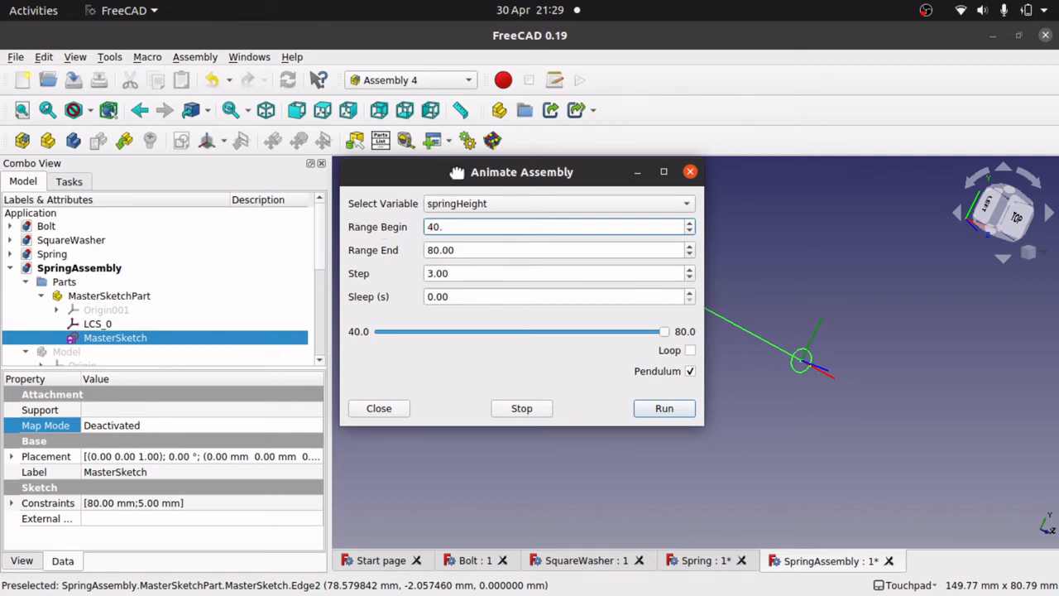
pyautogui.moveTo(453, 172); pyautogui.dragTo(226, 231)
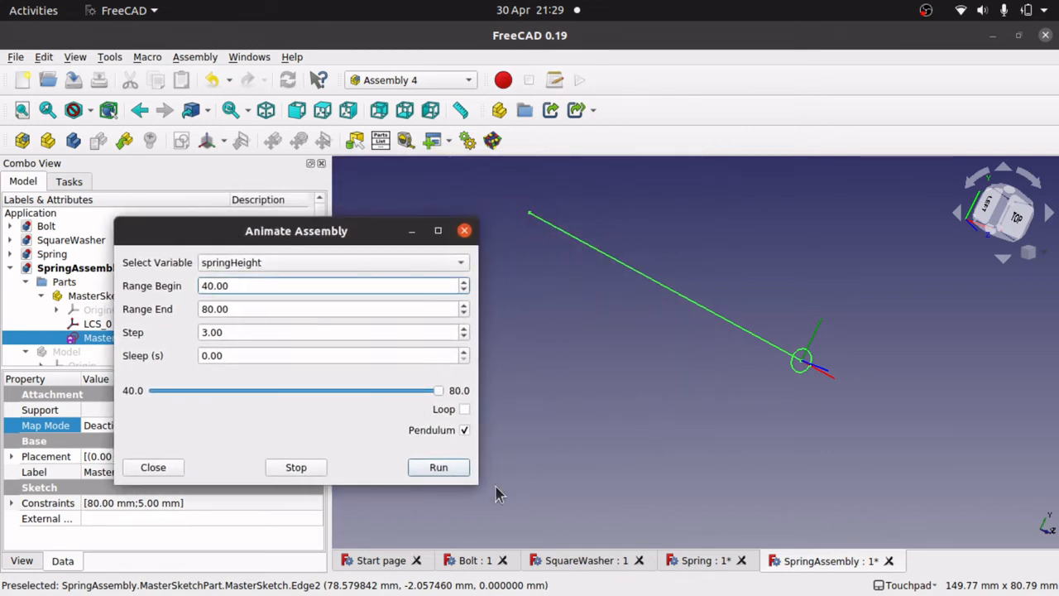
pyautogui.click(437, 469)
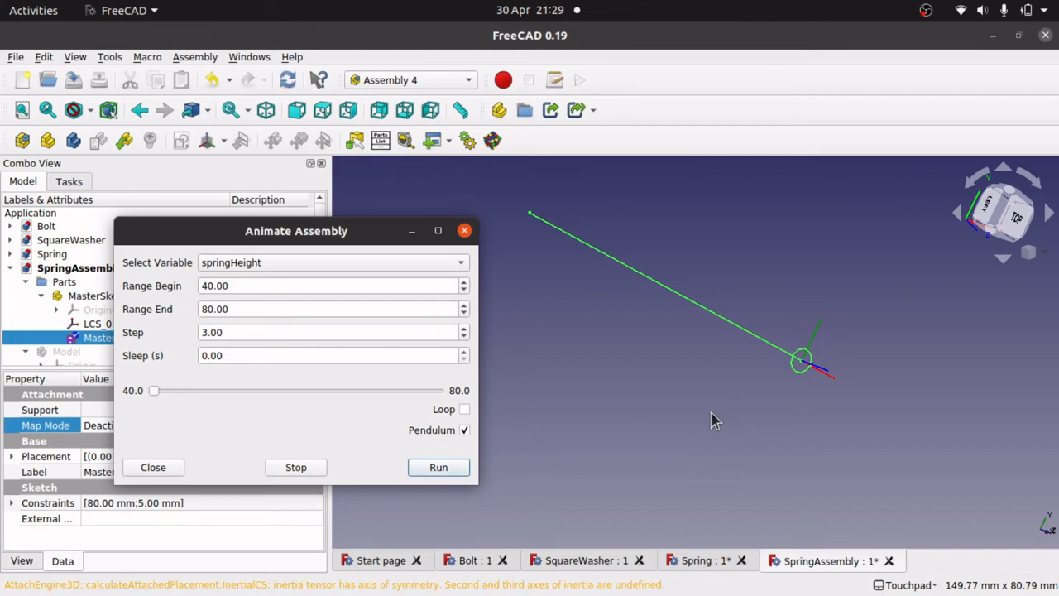
pyautogui.click(300, 468)
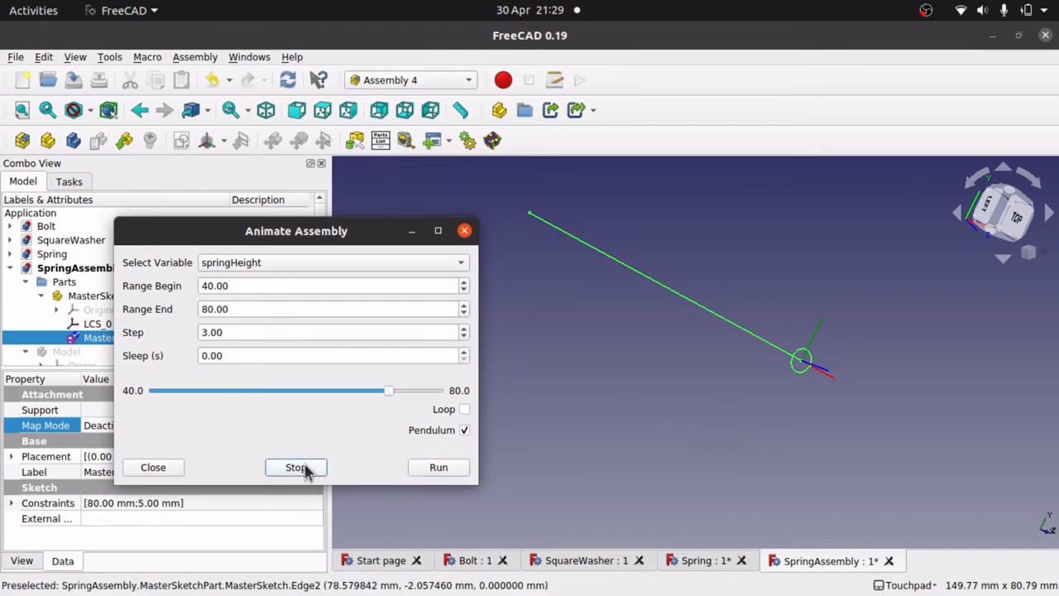
# - Finish and close the springHeight animation, and refresh the document to update MasterSketch
pyautogui.moveTo(392, 388); pyautogui.dragTo(299, 390)
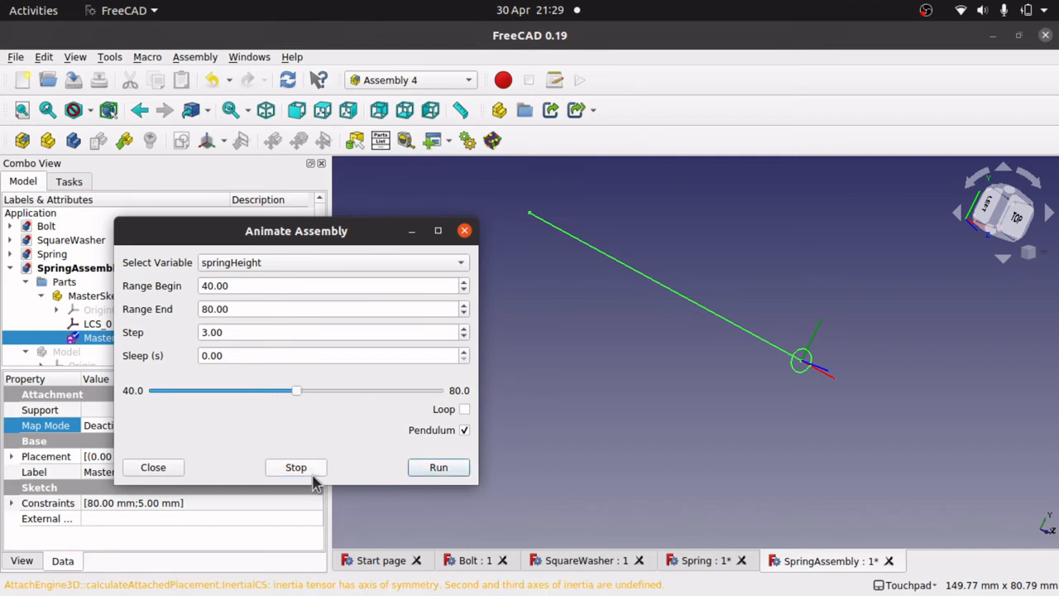
pyautogui.click(155, 469)
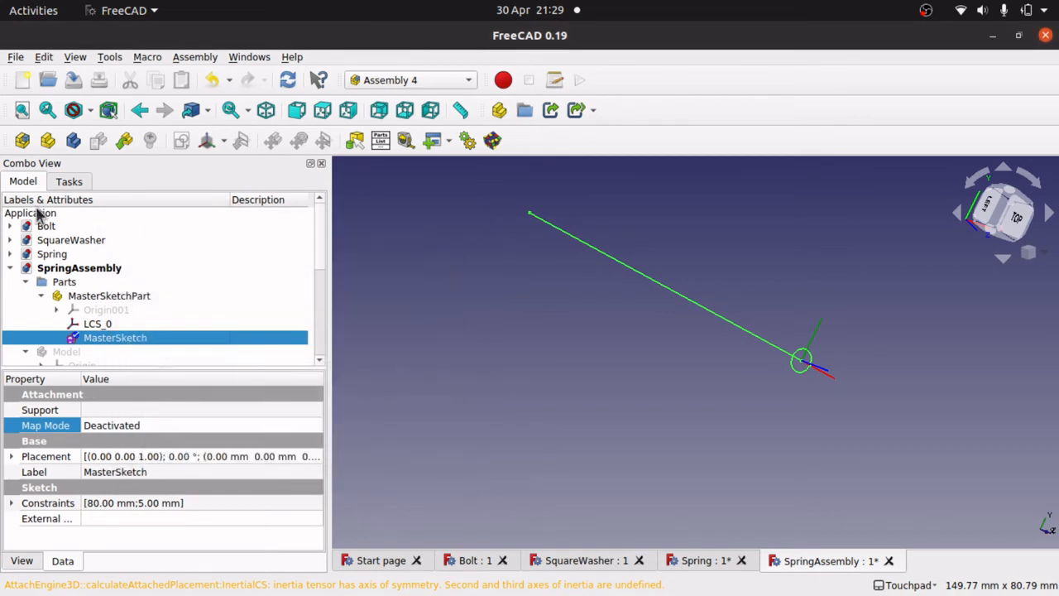
pyautogui.click(43, 58)
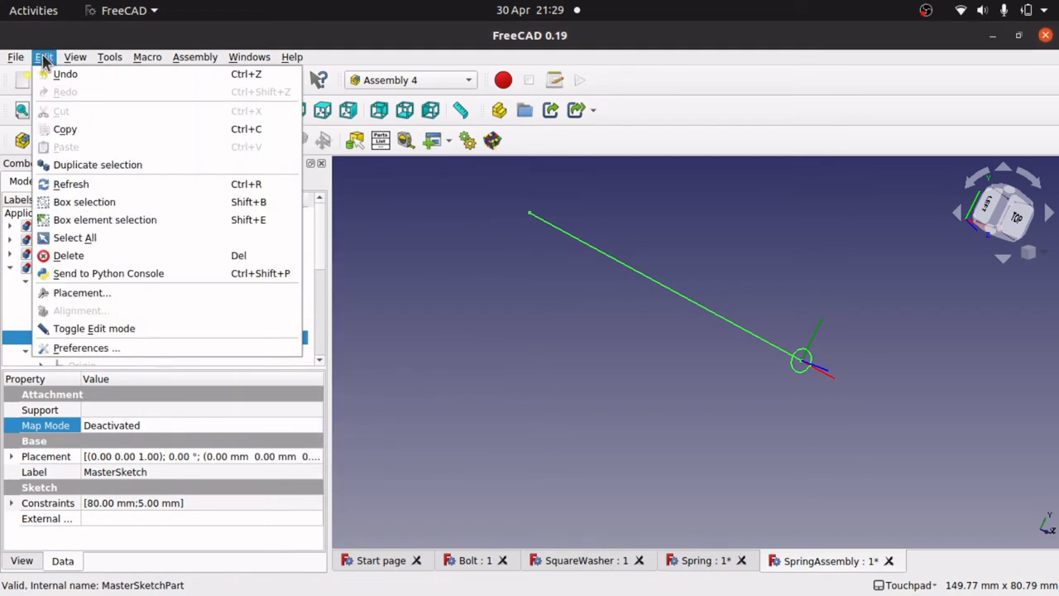
pyautogui.click(91, 192)
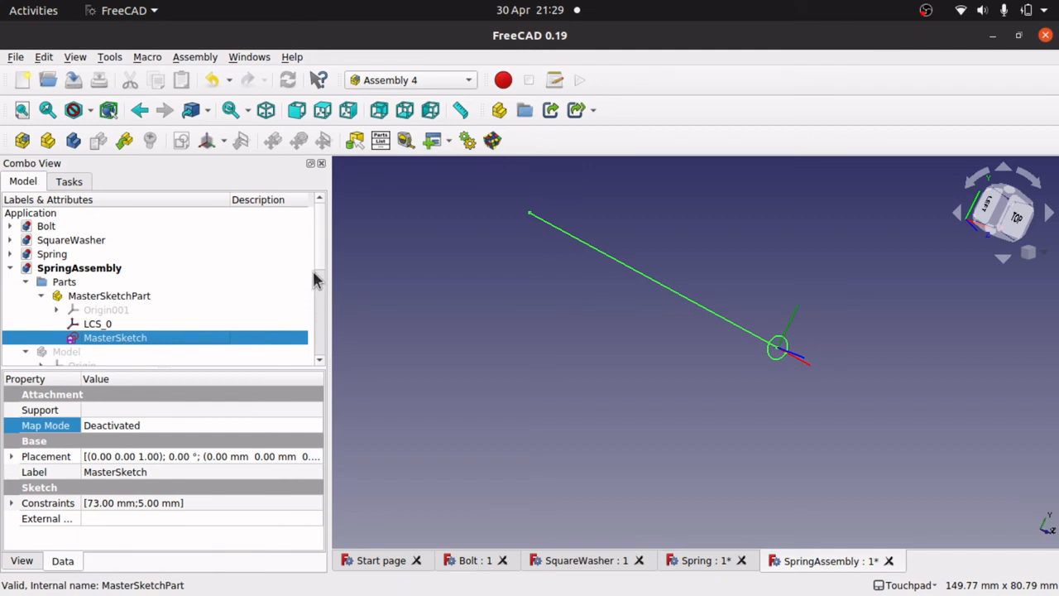
# - Set the springHeight variable of the SpringAssembly model to 40
pyautogui.scroll(-3, 321, 288)
pyautogui.scroll(1, 322, 295)
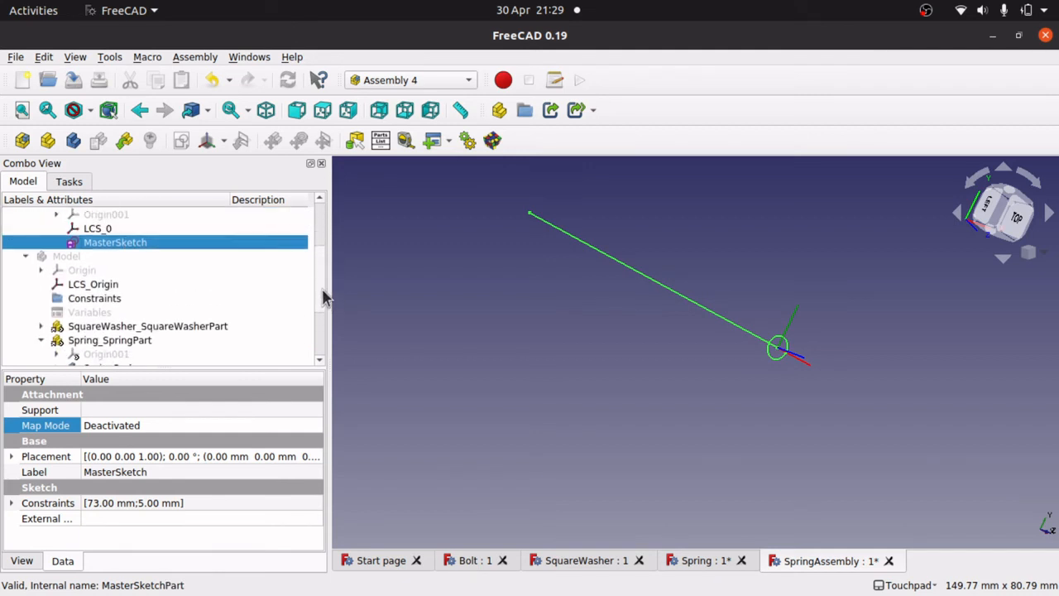
pyautogui.scroll(1, 324, 293)
pyautogui.click(89, 341)
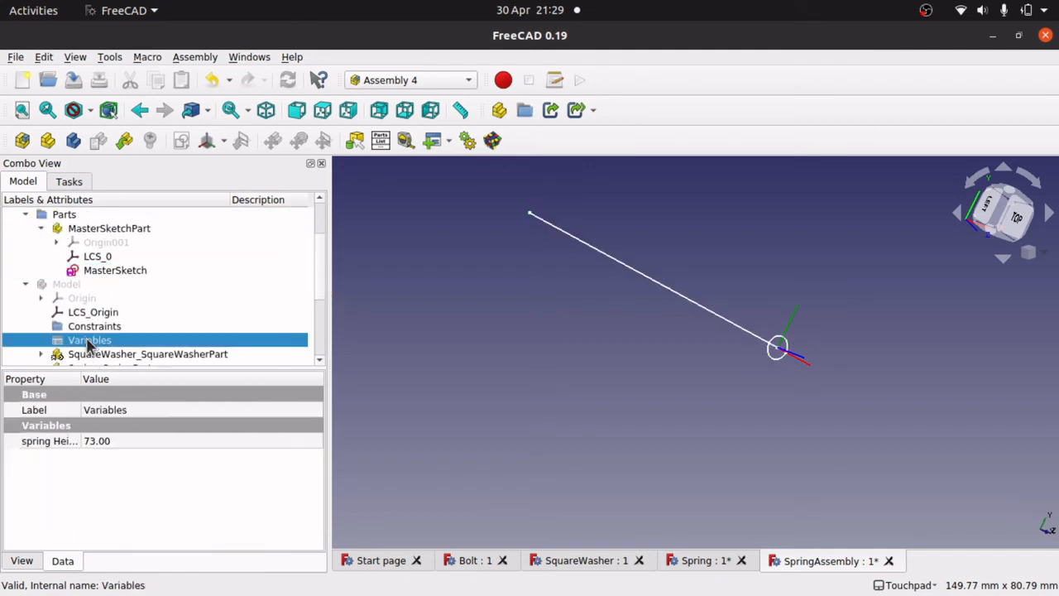
pyautogui.click(128, 440)
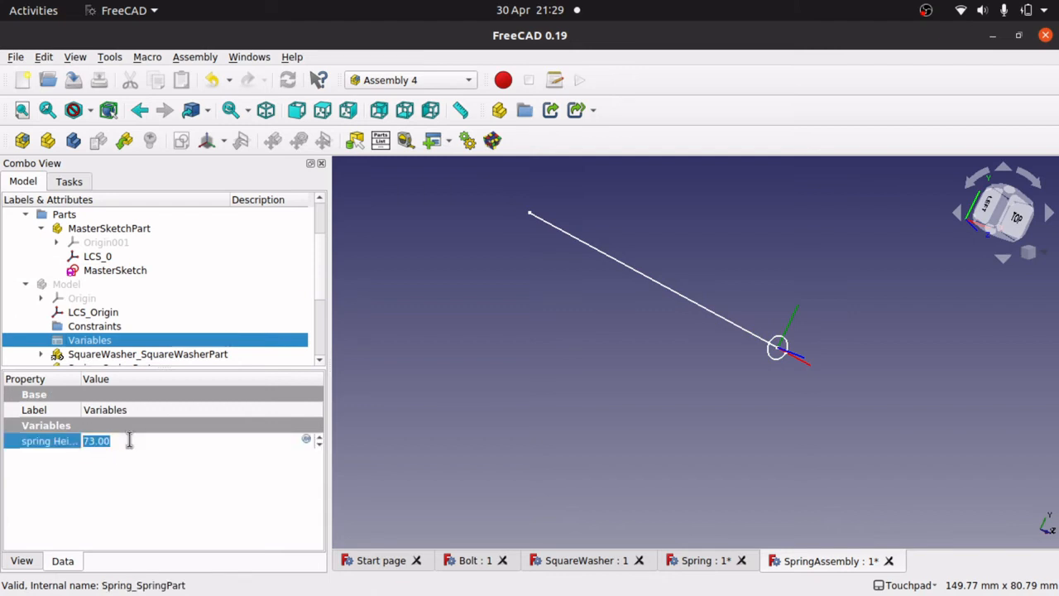
pyautogui.write('40')
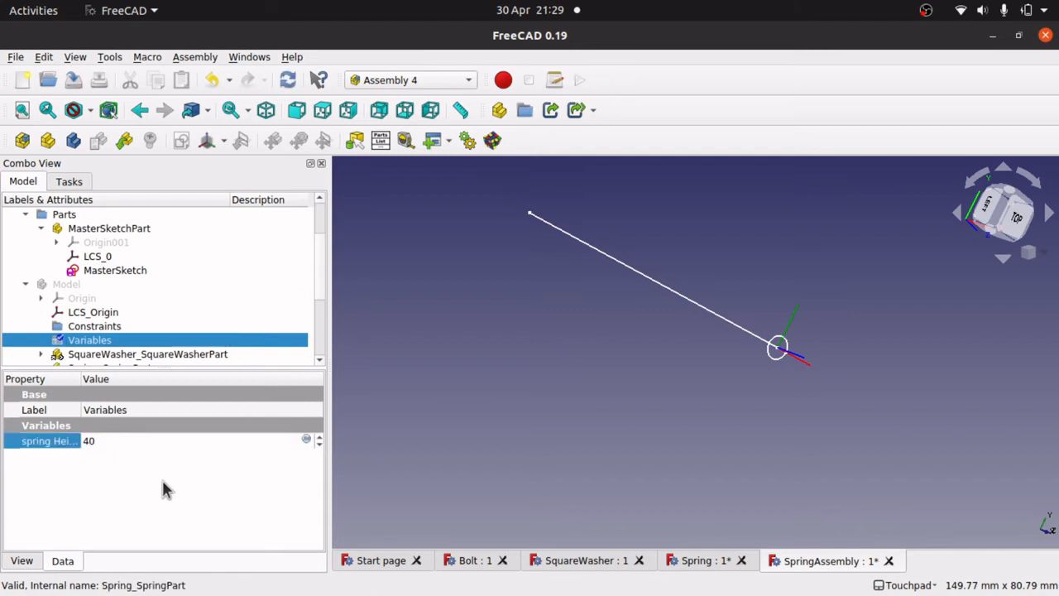
pyautogui.press('Return')
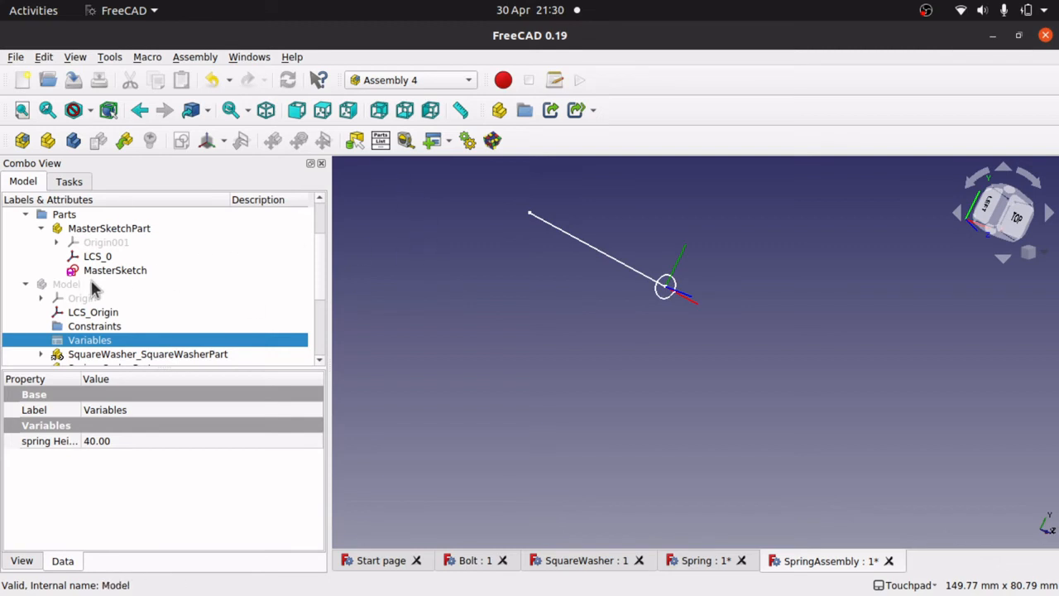
# - Rename the local coordinate system LCS_0 in MasterSketchPart as LCS_Bolt
pyautogui.click(66, 285)
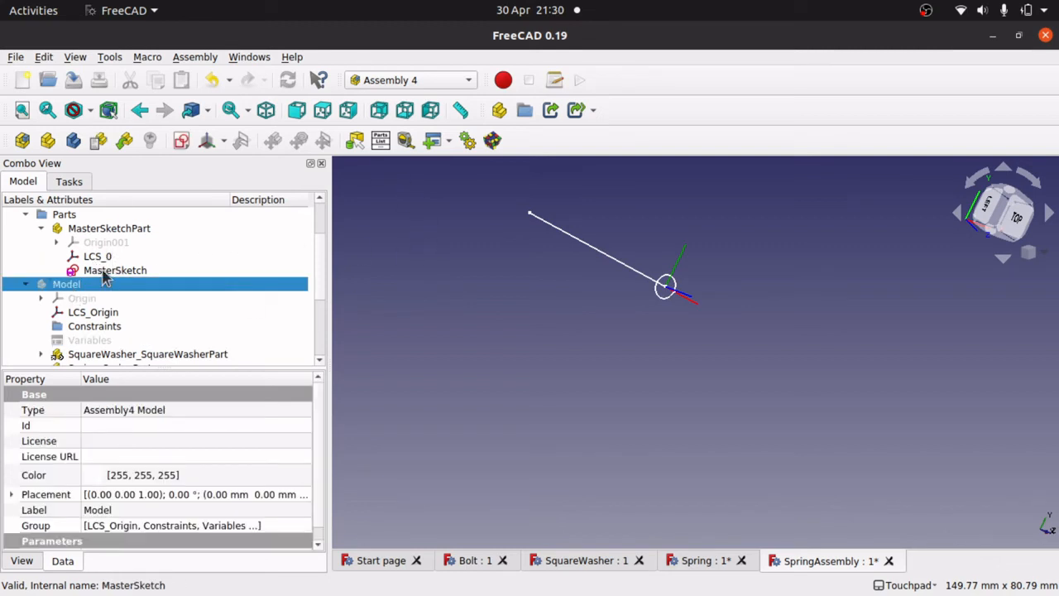
pyautogui.click(96, 257)
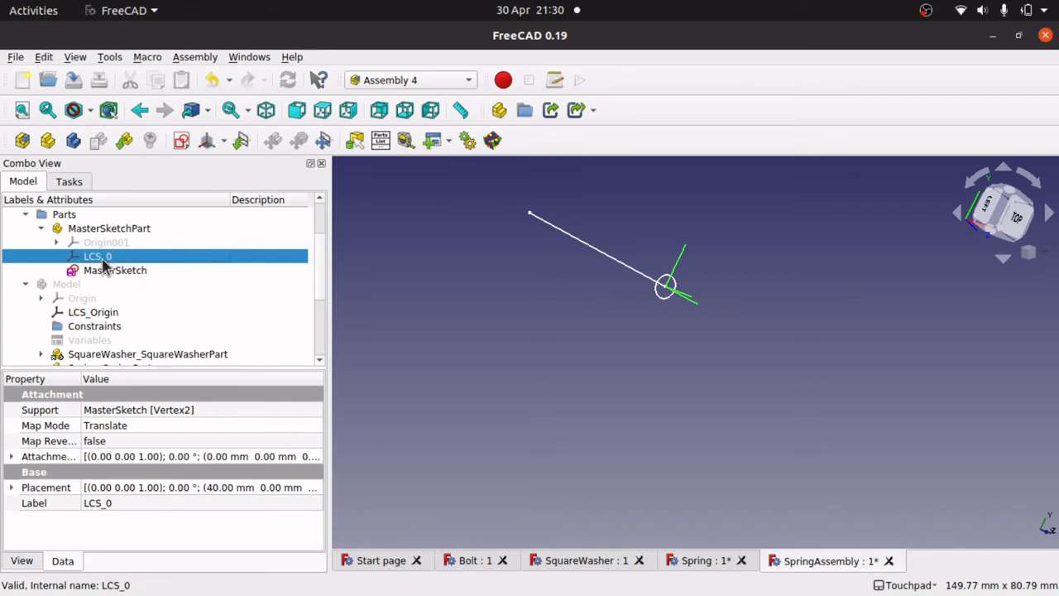
pyautogui.rightClick(102, 263)
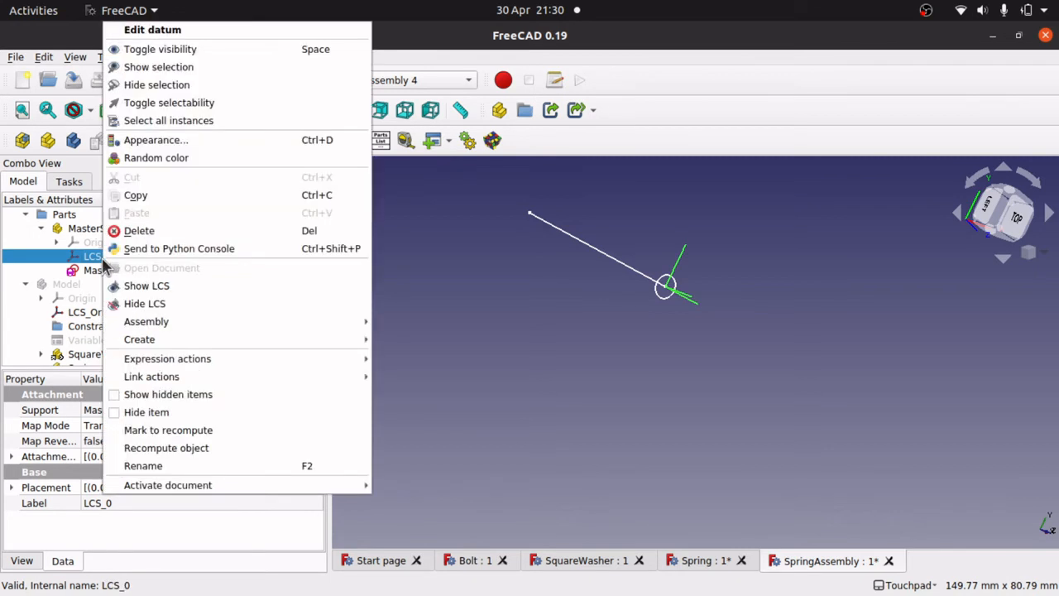
pyautogui.click(184, 466)
pyautogui.press('End')
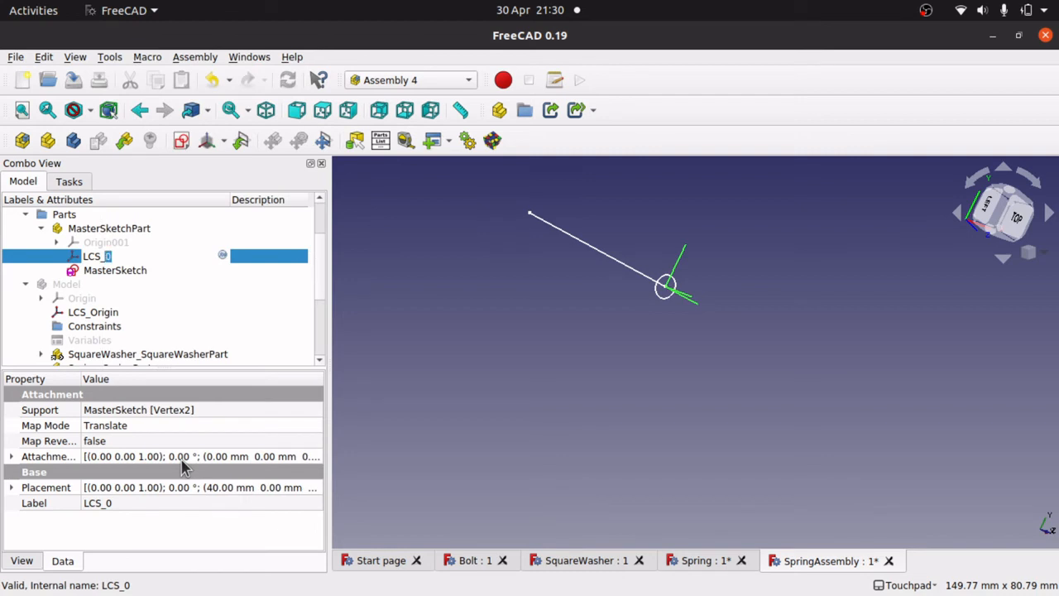
pyautogui.press('Return')
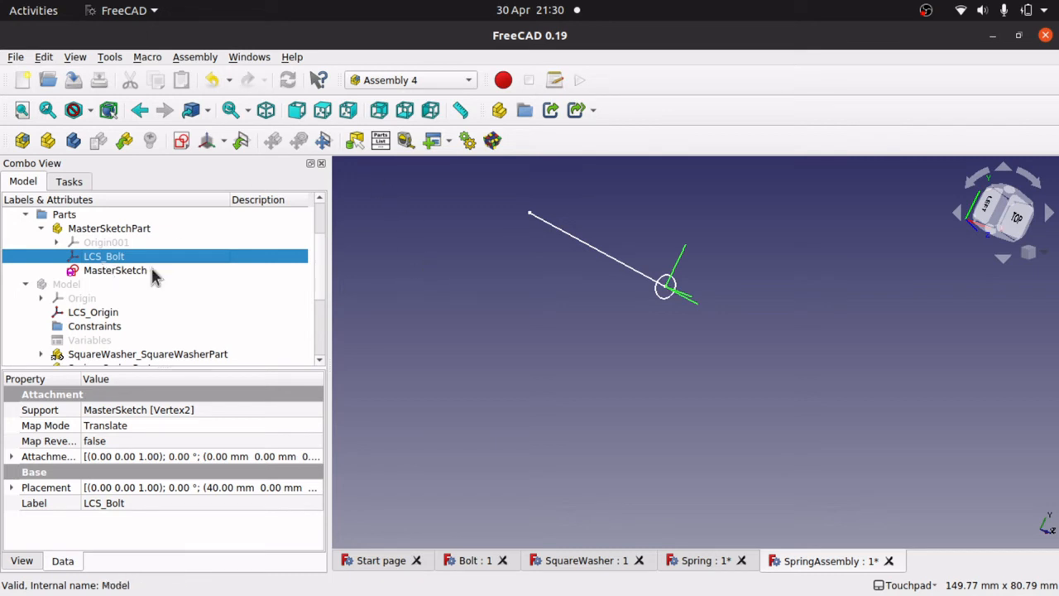
# - Collapse MasterSketchPart in the tree and make the hidden assembly Model visible
pyautogui.click(40, 229)
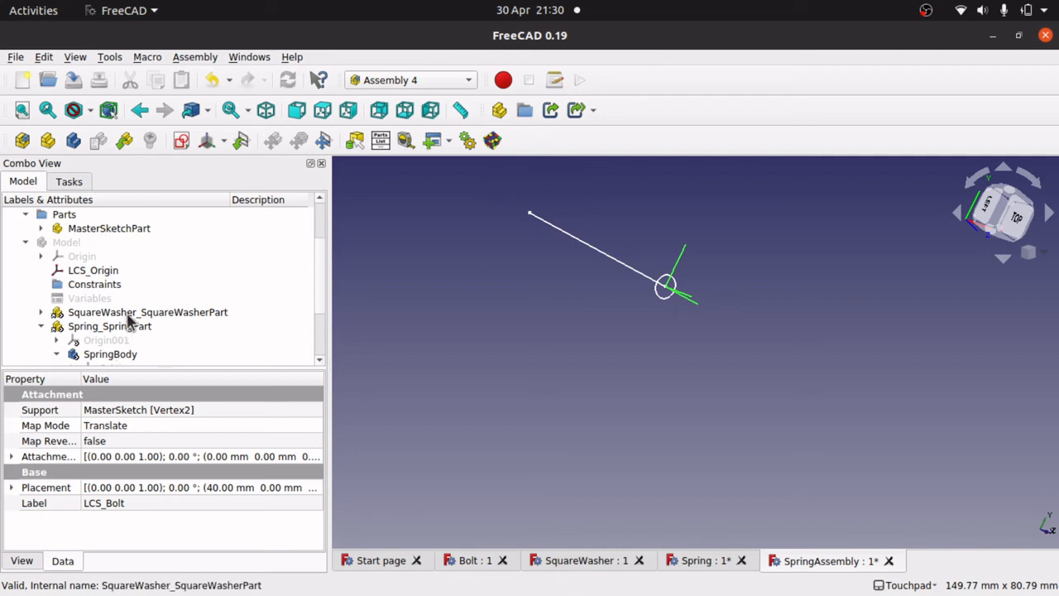
pyautogui.click(68, 245)
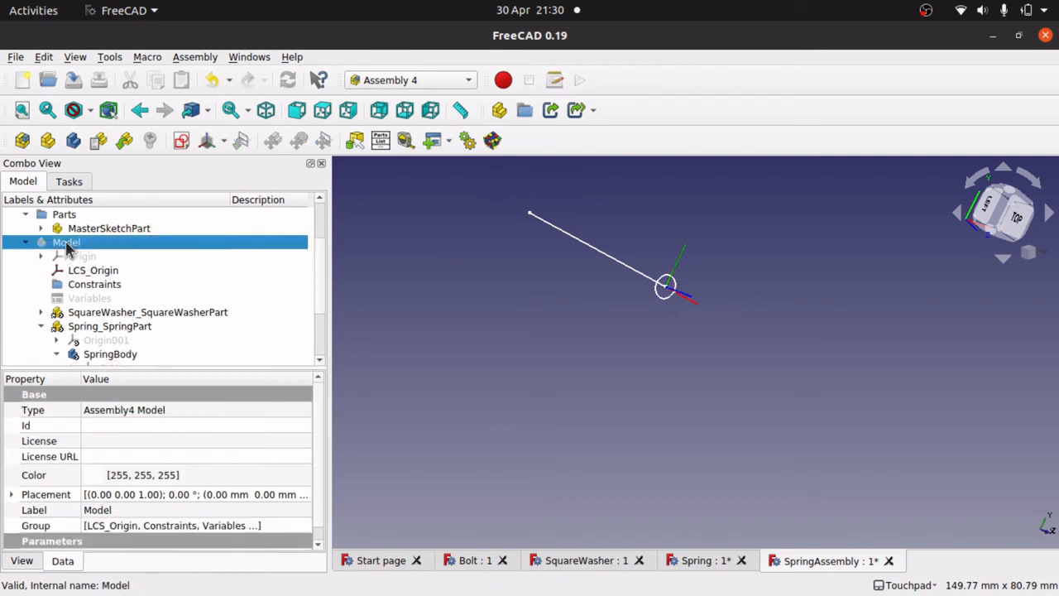
pyautogui.press('space')
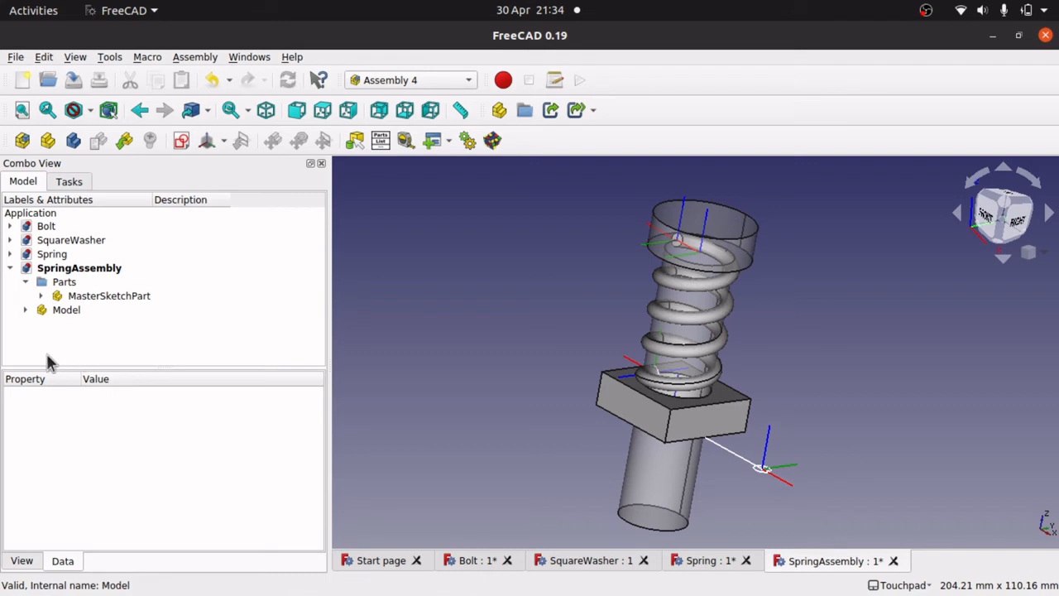
# - Delete the linked Bolt_BoltPart and Spring_SpringPart from the assembly Model
pyautogui.click(25, 309)
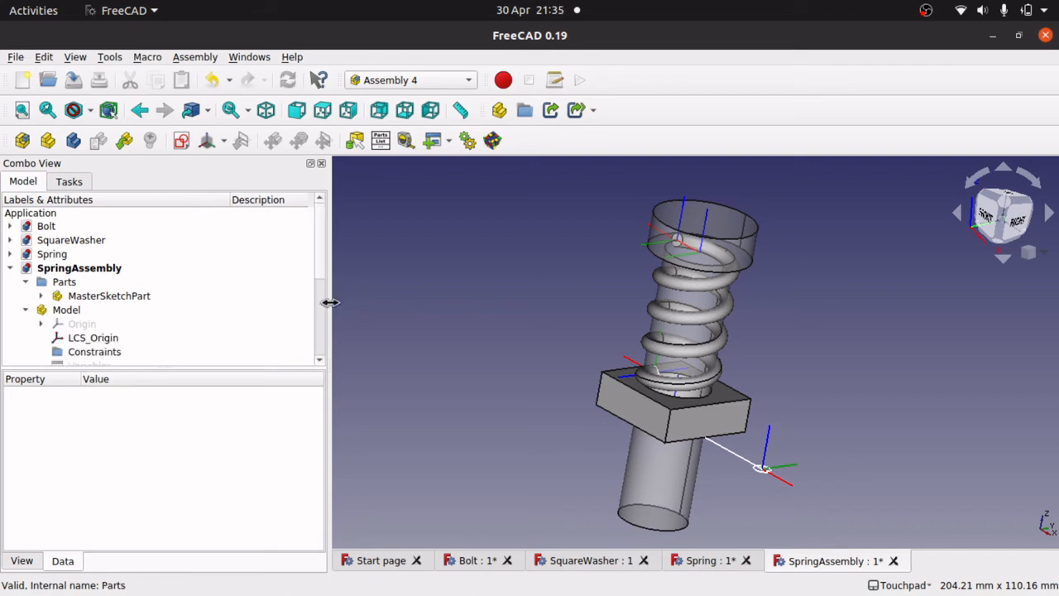
pyautogui.moveTo(318, 276); pyautogui.dragTo(319, 366)
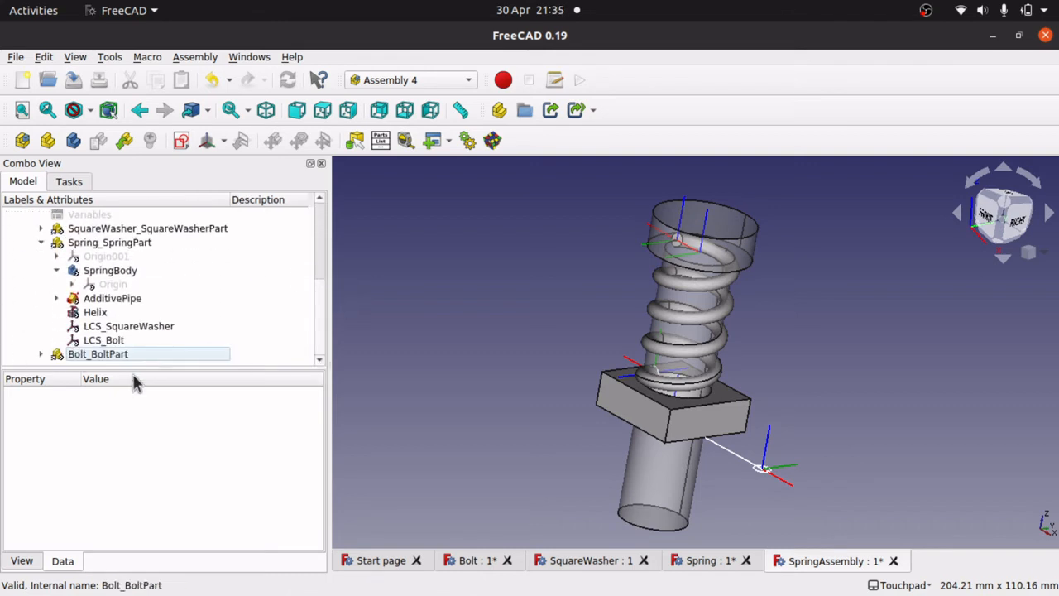
pyautogui.click(95, 356)
pyautogui.press('Delete')
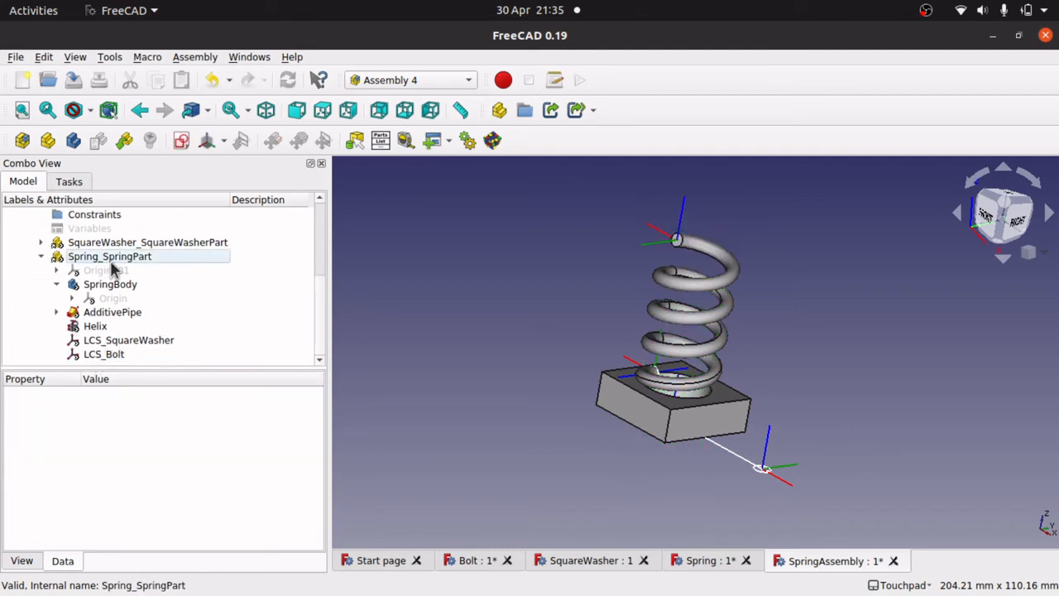
pyautogui.click(111, 262)
pyautogui.press('Delete')
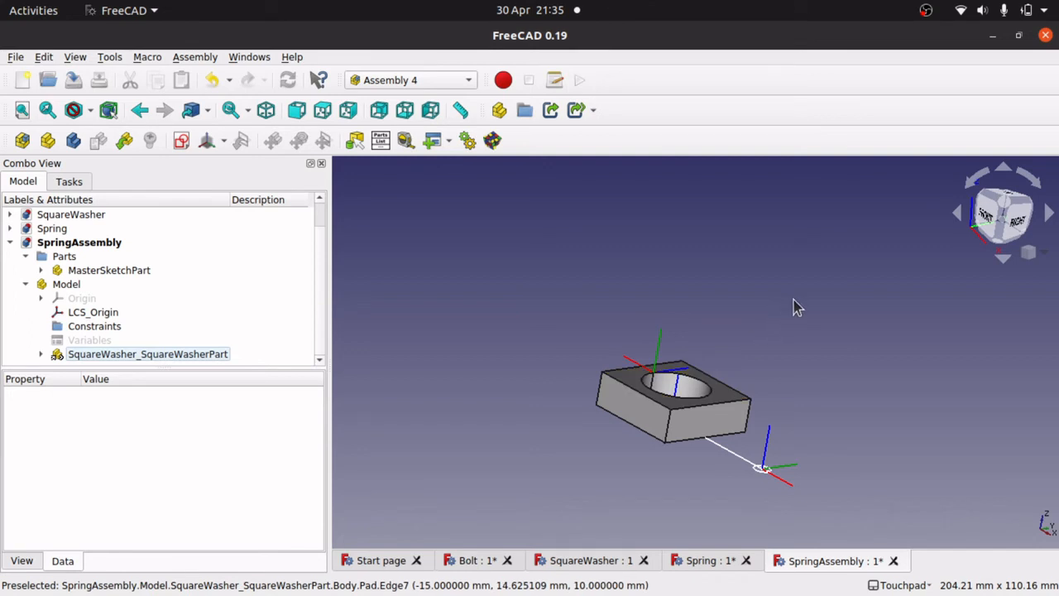
# - Examine from several angles how the square washer sits relative to the master sketch's line, circle and coordinate systems
pyautogui.keyDown('shift'); pyautogui.moveTo(793, 301); pyautogui.dragTo(747, 351); pyautogui.keyUp('shift')
pyautogui.moveTo(762, 250)
pyautogui.keyDown('shift'); pyautogui.mouseDown()
pyautogui.moveTo(779, 254)
pyautogui.moveTo(798, 218)
pyautogui.moveTo(783, 208)
pyautogui.moveTo(752, 246)
pyautogui.moveTo(759, 235)
pyautogui.mouseUp(); pyautogui.keyUp('shift')
pyautogui.press('Down')
pyautogui.press('Down')
pyautogui.press('Down')
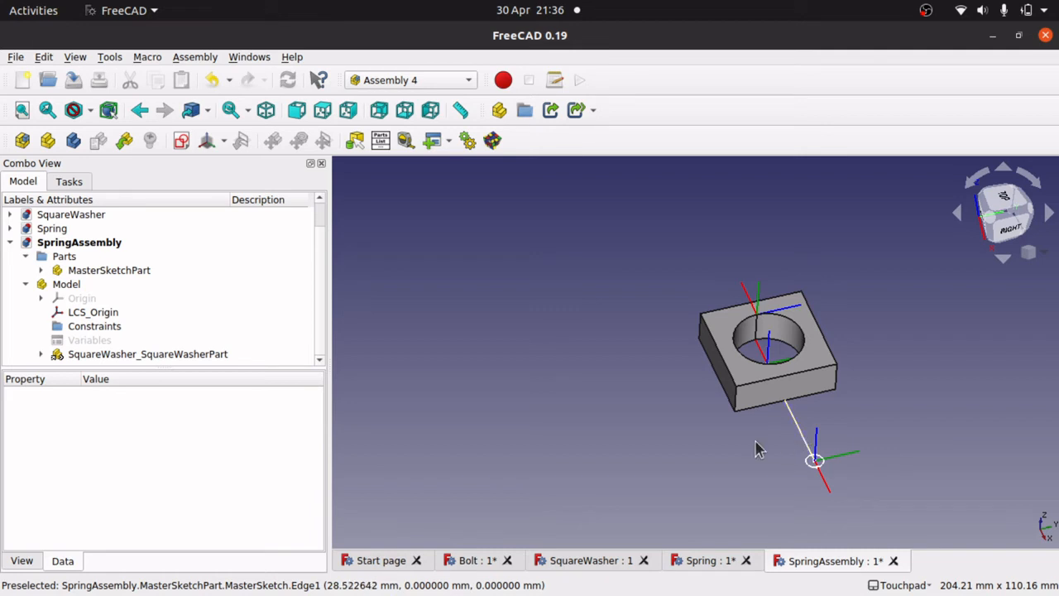
pyautogui.moveTo(756, 444)
pyautogui.keyDown('shift'); pyautogui.mouseDown()
pyautogui.moveTo(798, 386)
pyautogui.moveTo(748, 309)
pyautogui.moveTo(773, 356)
pyautogui.mouseUp(); pyautogui.keyUp('shift')
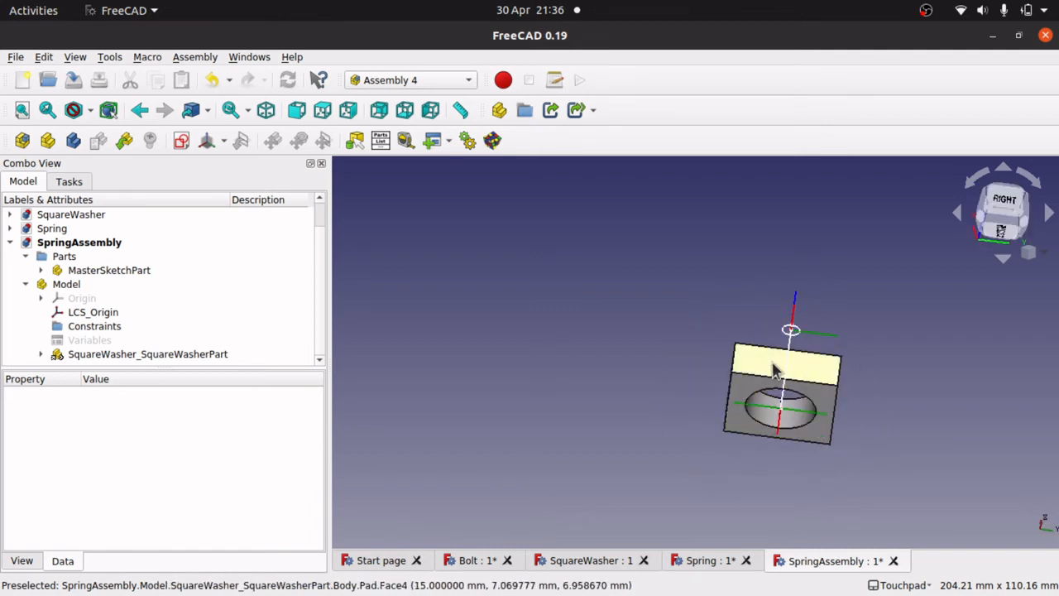
pyautogui.keyDown('shift'); pyautogui.moveTo(870, 298); pyautogui.dragTo(774, 421); pyautogui.keyUp('shift')
pyautogui.scroll(5, 906, 240)
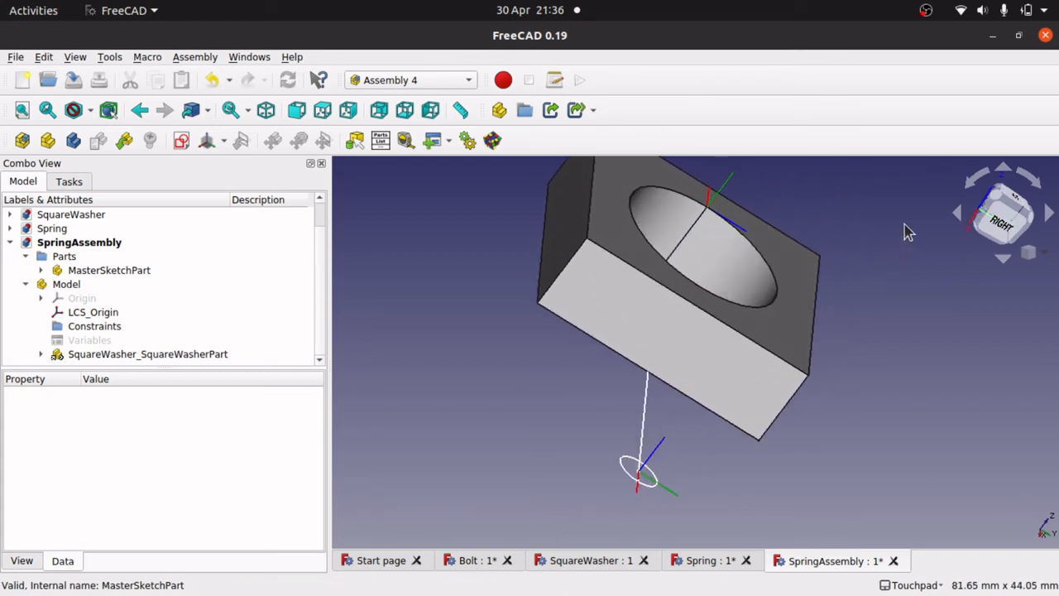
pyautogui.keyDown('shift'); pyautogui.moveTo(740, 319); pyautogui.dragTo(685, 384); pyautogui.keyUp('shift')
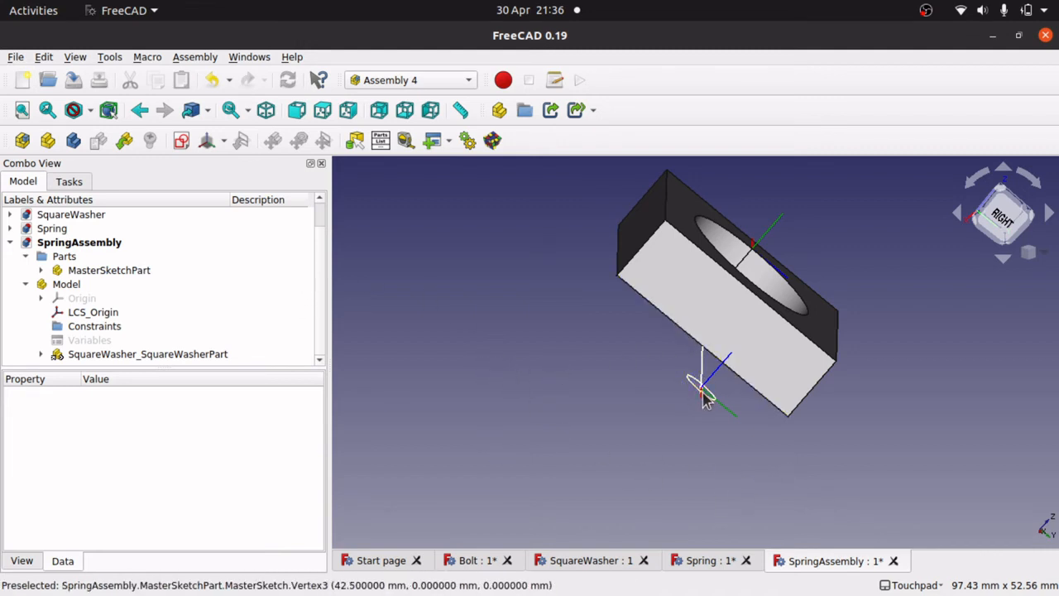
pyautogui.keyDown('shift'); pyautogui.moveTo(702, 393); pyautogui.dragTo(337, 288); pyautogui.keyUp('shift')
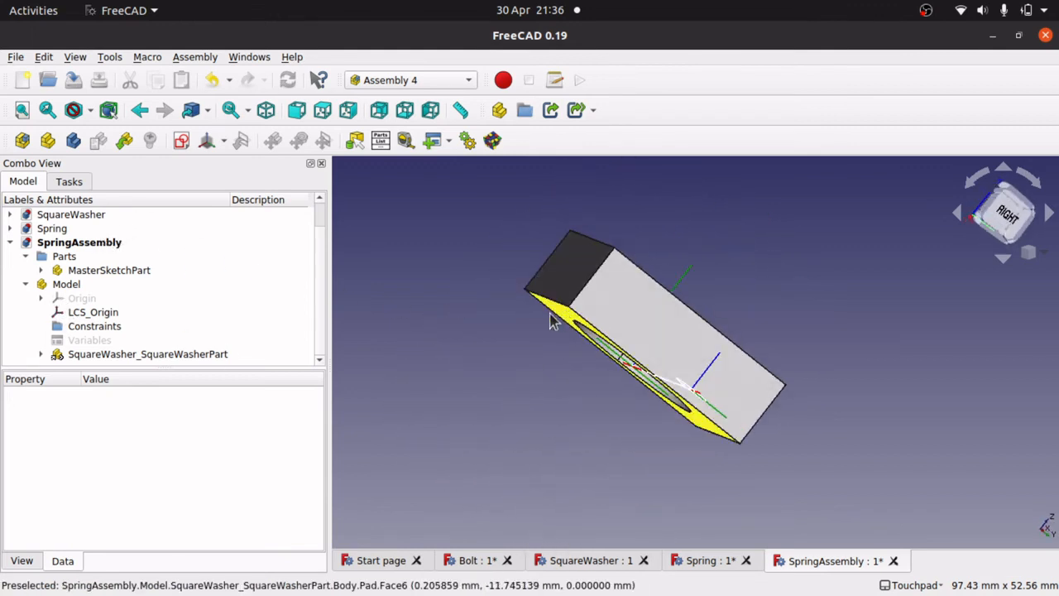
pyautogui.moveTo(506, 313)
pyautogui.keyDown('shift'); pyautogui.mouseDown()
pyautogui.moveTo(480, 333)
pyautogui.moveTo(497, 310)
pyautogui.moveTo(507, 307)
pyautogui.moveTo(508, 322)
pyautogui.mouseUp(); pyautogui.keyUp('shift')
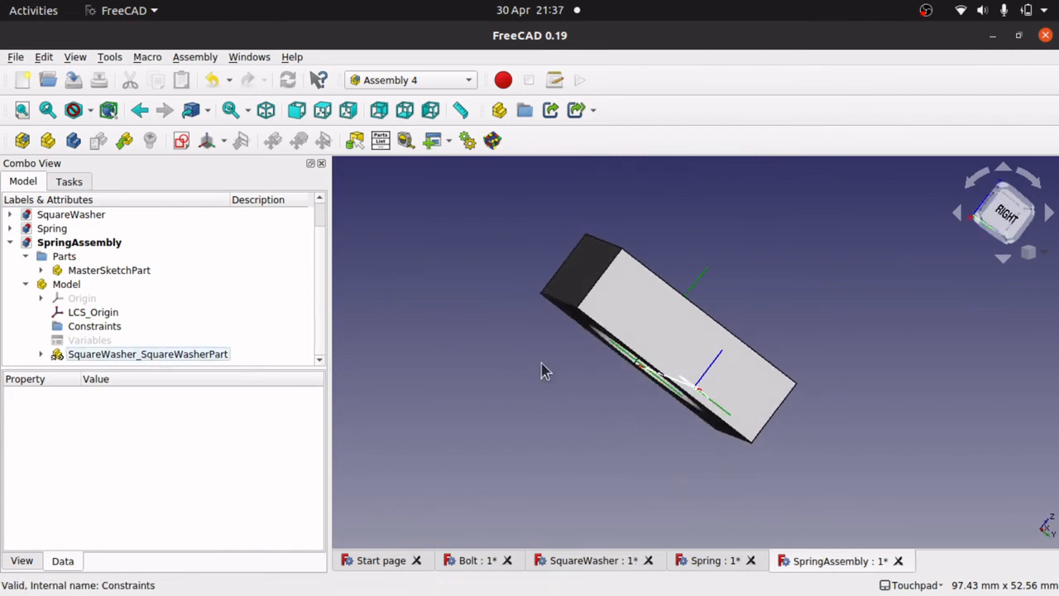
pyautogui.moveTo(567, 372)
pyautogui.keyDown('shift'); pyautogui.mouseDown()
pyautogui.moveTo(657, 336)
pyautogui.moveTo(621, 362)
pyautogui.mouseUp(); pyautogui.keyUp('shift')
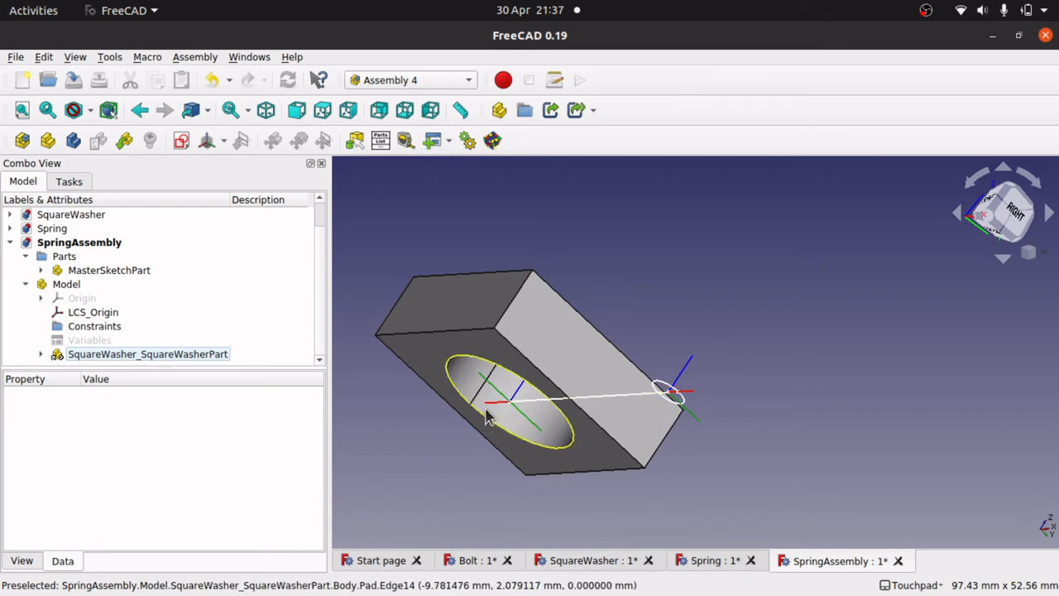
pyautogui.moveTo(509, 405)
pyautogui.keyDown('shift'); pyautogui.mouseDown()
pyautogui.moveTo(670, 317)
pyautogui.moveTo(426, 382)
pyautogui.moveTo(439, 425)
pyautogui.moveTo(584, 326)
pyautogui.moveTo(621, 315)
pyautogui.mouseUp(); pyautogui.keyUp('shift')
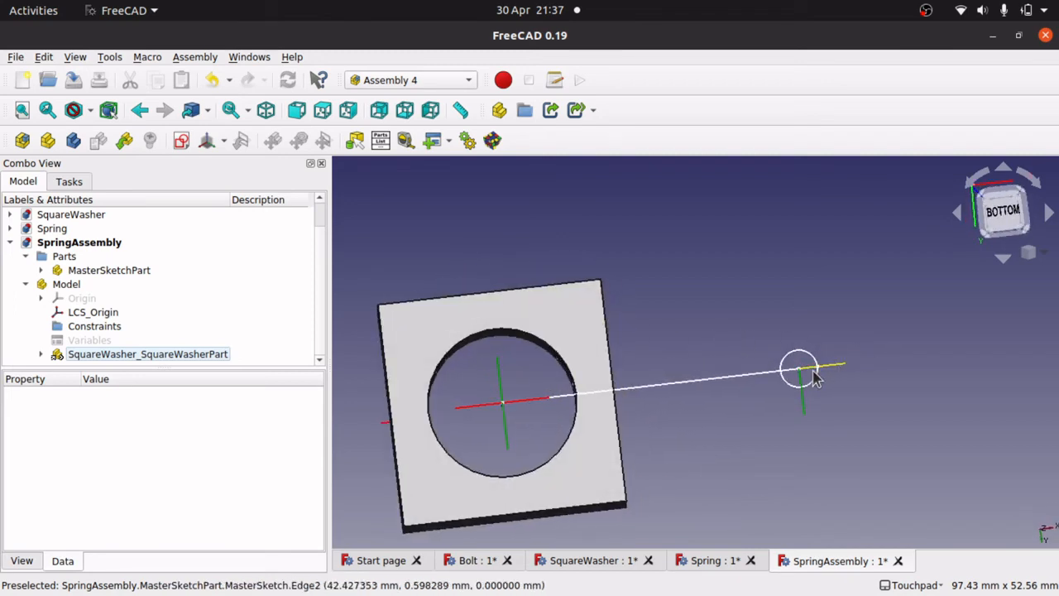
pyautogui.keyDown('shift'); pyautogui.moveTo(905, 355); pyautogui.dragTo(805, 352); pyautogui.keyUp('shift')
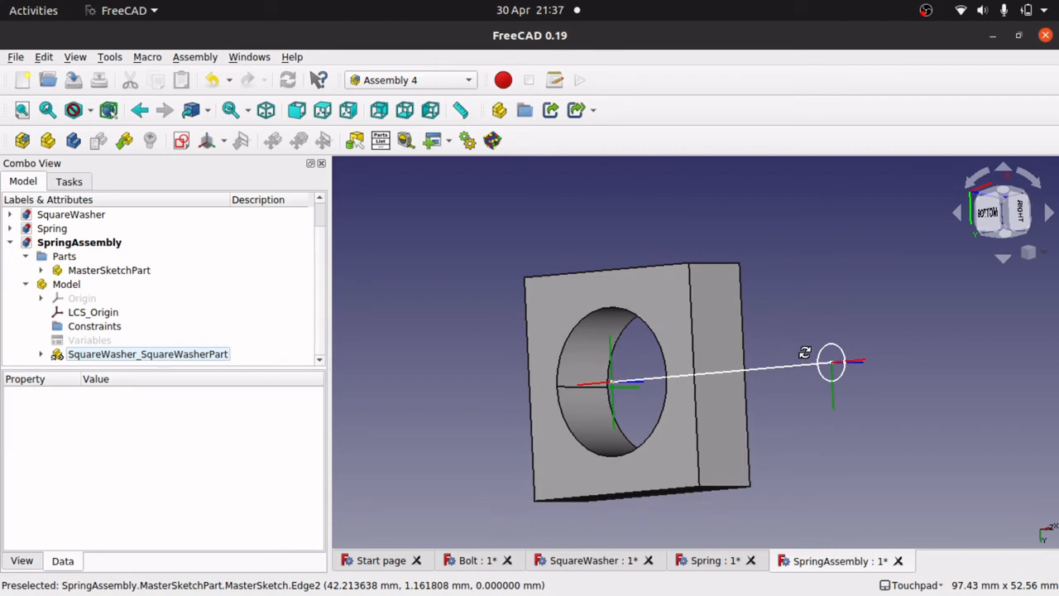
# - Hide the assembly Model and select the MasterSketch line's end point opposite the circle
pyautogui.click(75, 286)
pyautogui.press('space')
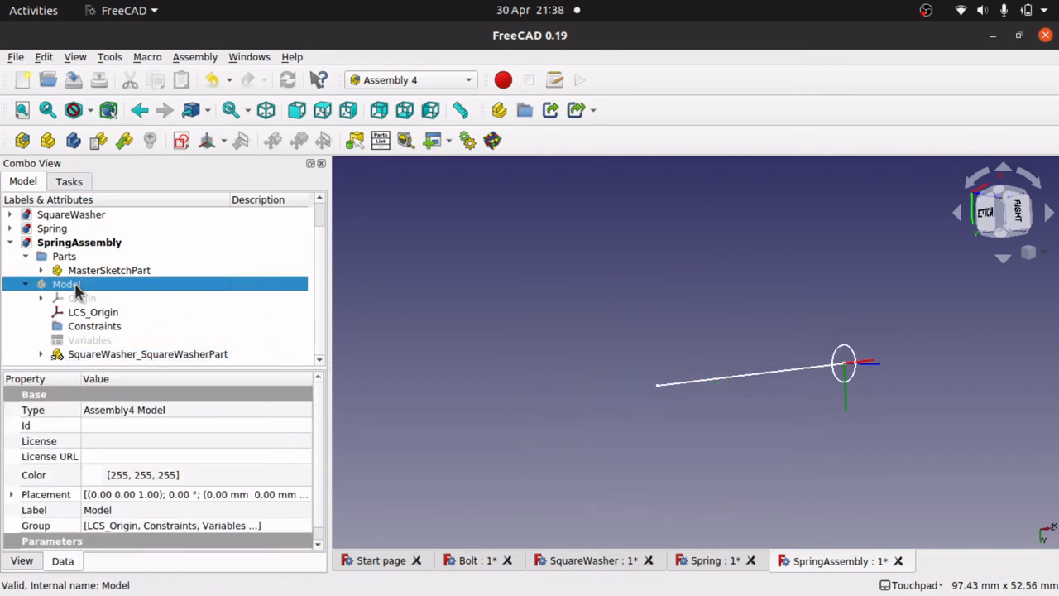
pyautogui.click(659, 387)
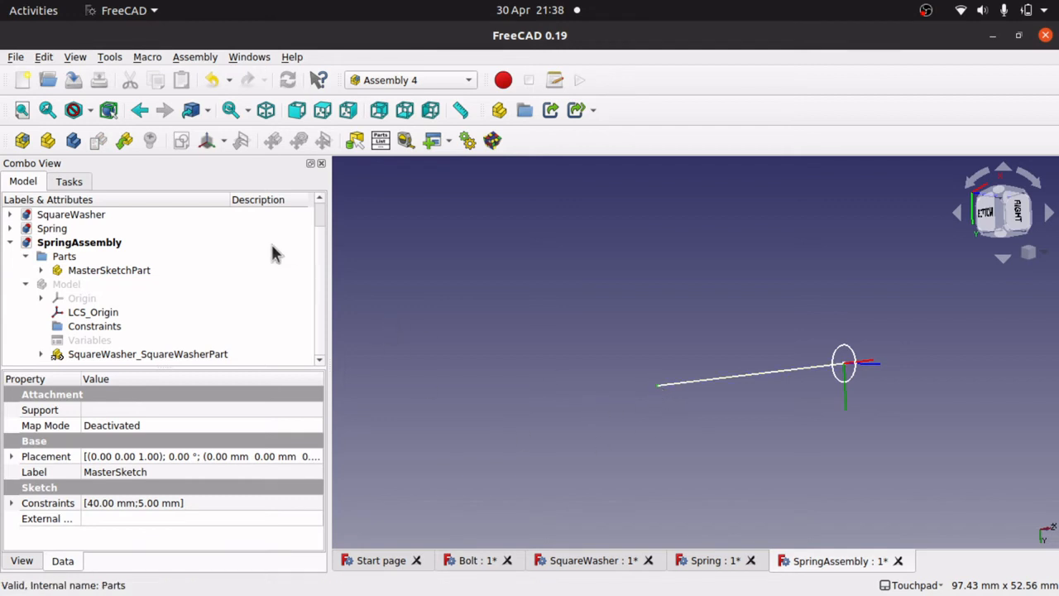
# - Create a new local coordinate system named LCS_SquareWasher in MasterSketchPart
pyautogui.scroll(2, 319, 273)
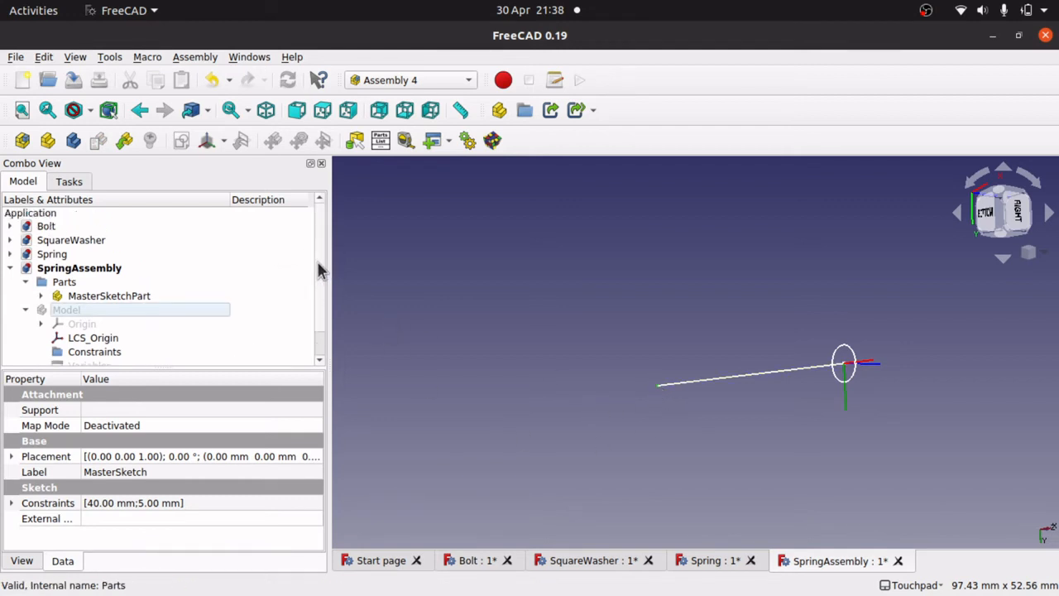
pyautogui.click(42, 297)
pyautogui.click(102, 298)
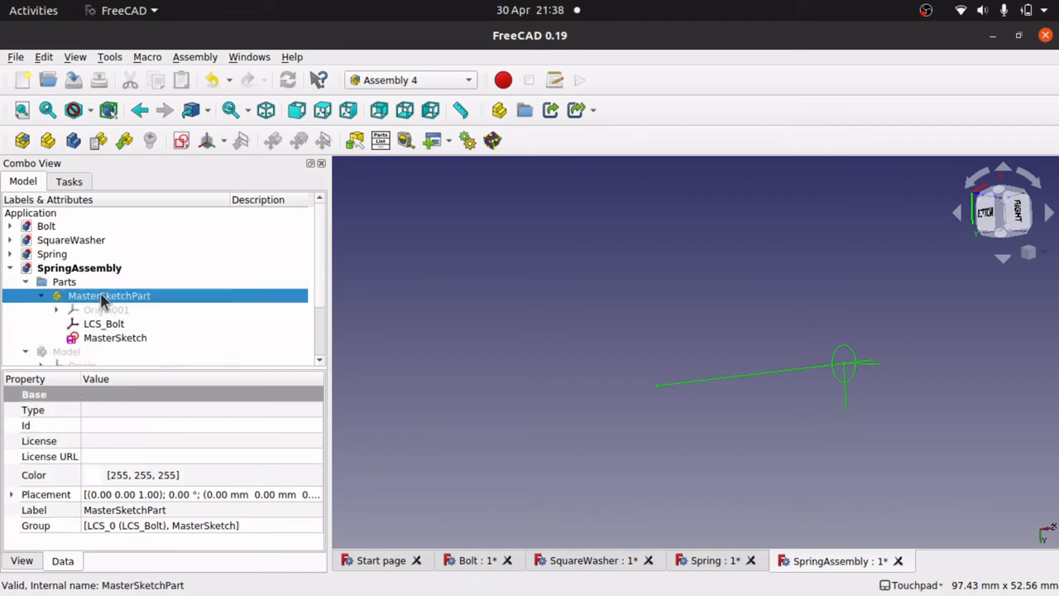
pyautogui.click(207, 142)
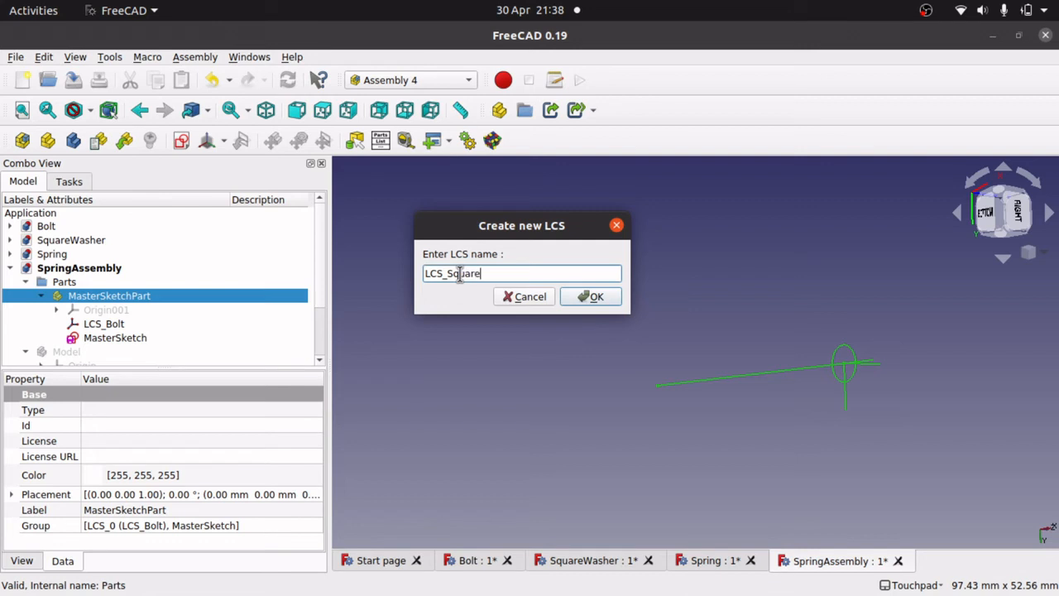
pyautogui.press('Return')
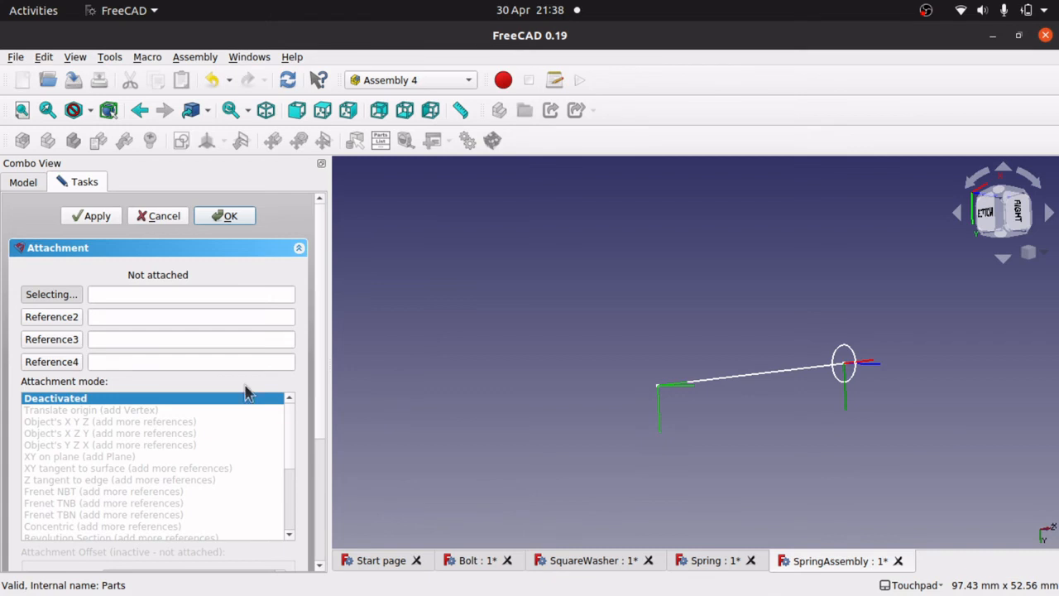
# - Attach LCS_SquareWasher to the MasterSketch line's end point opposite the circle, using the Translate origin mode
pyautogui.moveTo(656, 365)
pyautogui.keyDown('alt'); pyautogui.mouseDown()
pyautogui.moveTo(655, 393)
pyautogui.moveTo(648, 374)
pyautogui.mouseUp(); pyautogui.keyUp('alt')
pyautogui.scroll(5, 673, 322)
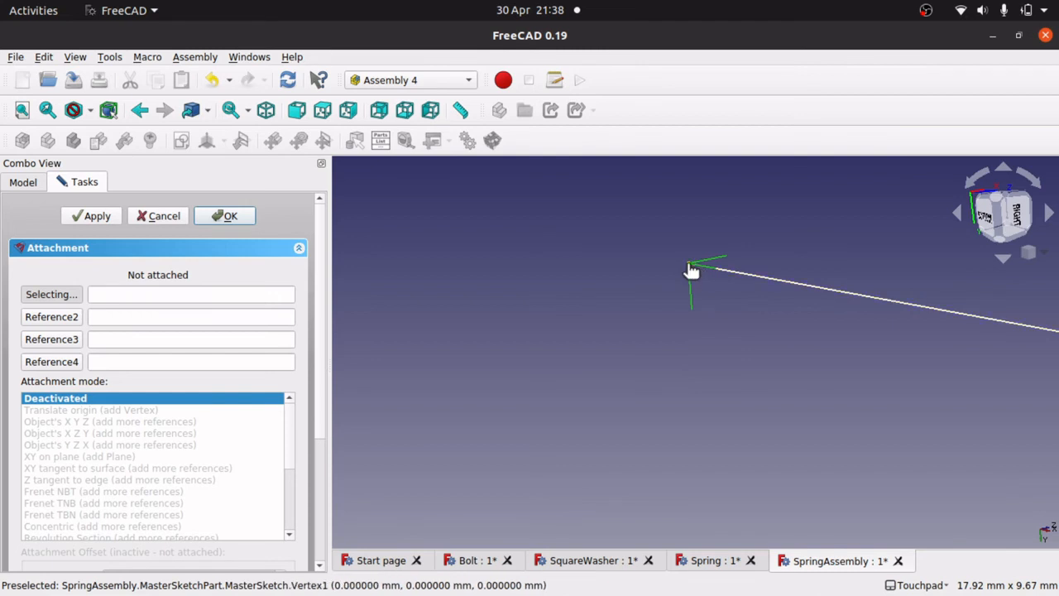
pyautogui.click(692, 272)
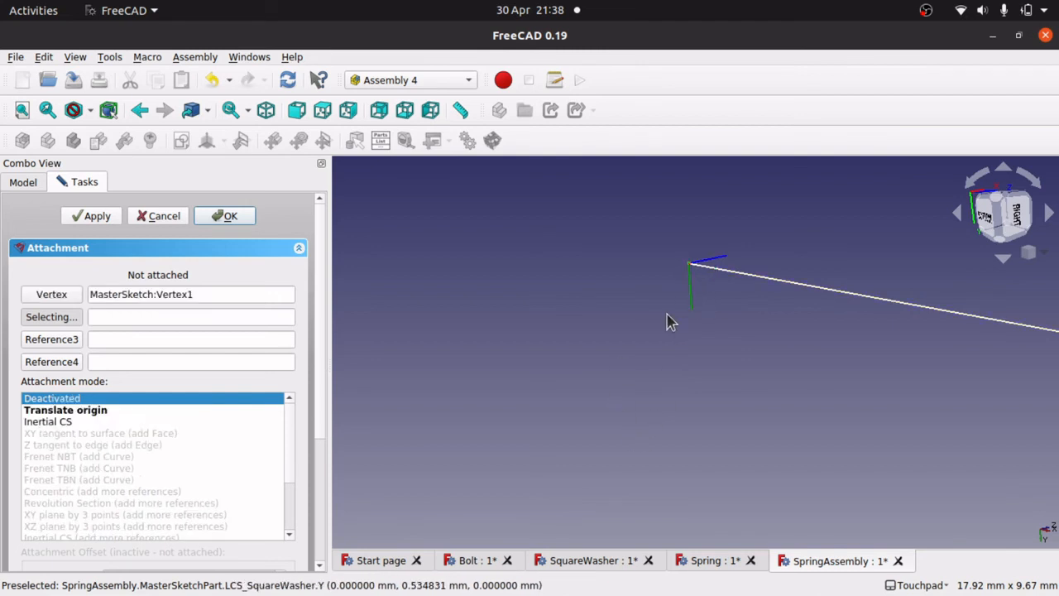
pyautogui.scroll(-4, 670, 322)
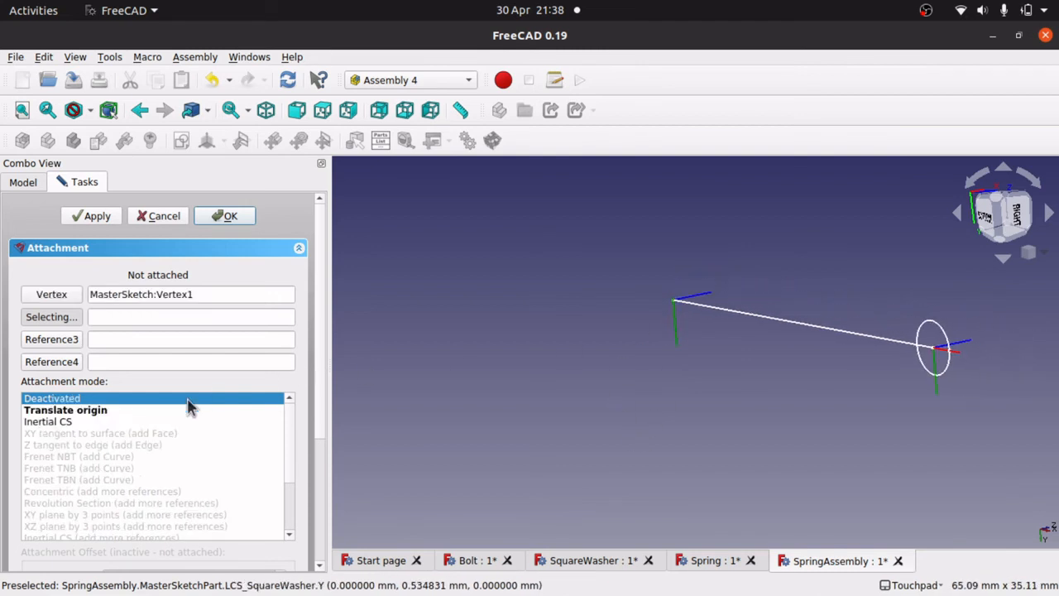
pyautogui.click(63, 422)
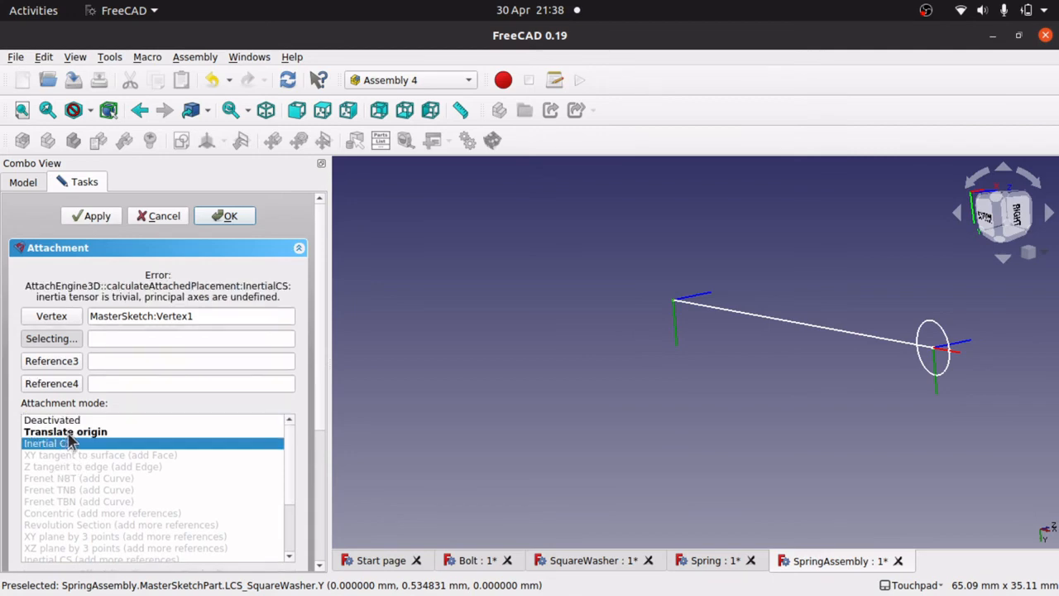
pyautogui.click(71, 431)
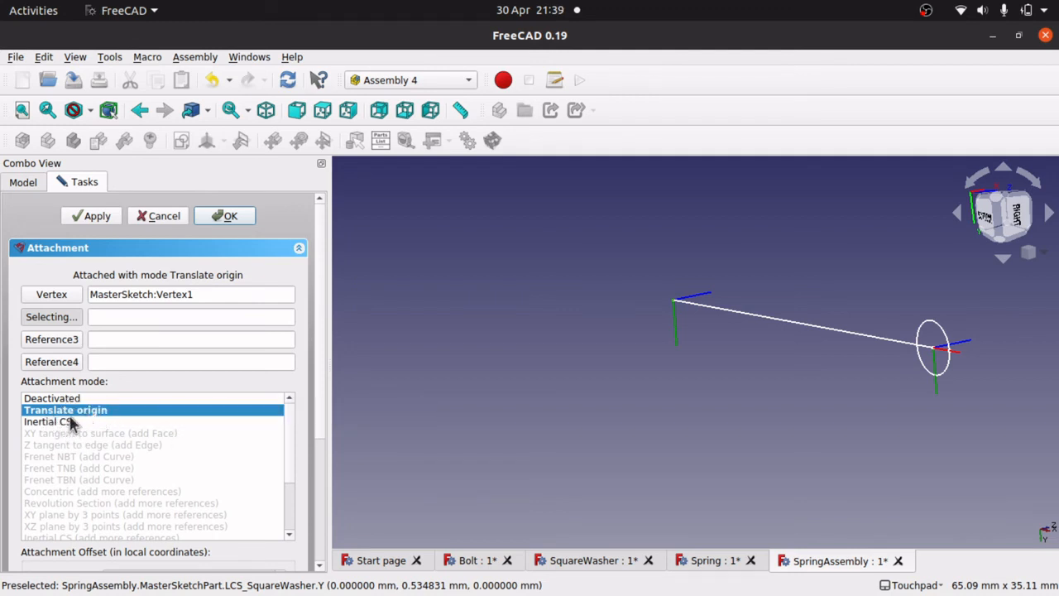
pyautogui.click(223, 216)
pyautogui.moveTo(785, 265)
pyautogui.keyDown('shift'); pyautogui.mouseDown()
pyautogui.moveTo(765, 279)
pyautogui.moveTo(774, 262)
pyautogui.moveTo(763, 265)
pyautogui.mouseUp(); pyautogui.keyUp('shift')
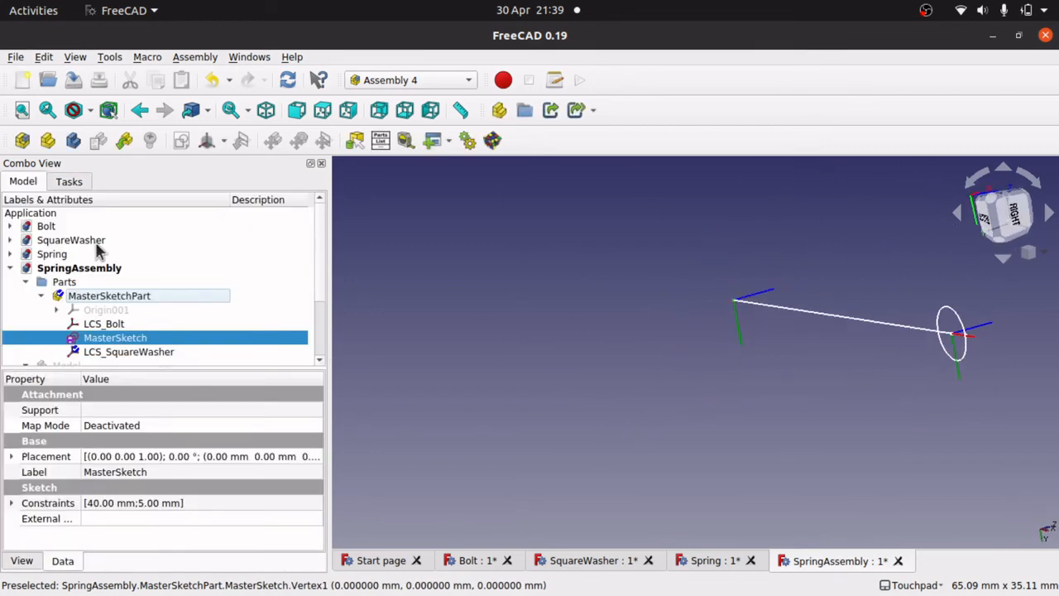
# - Show the assembly Model again and insert MasterSketchPart into it as a linked part
pyautogui.scroll(-2, 321, 298)
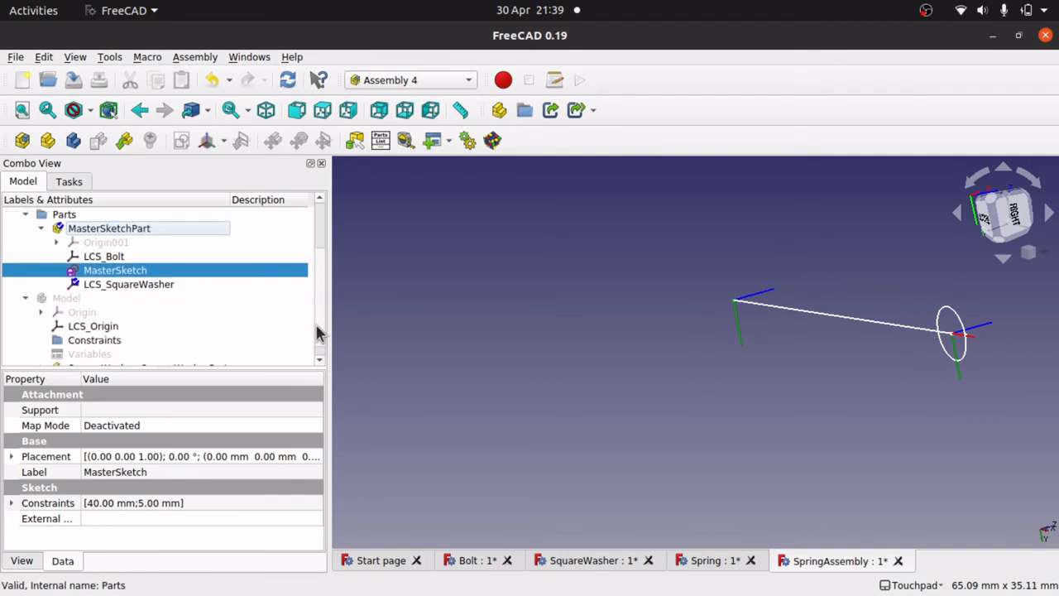
pyautogui.click(99, 284)
pyautogui.click(66, 298)
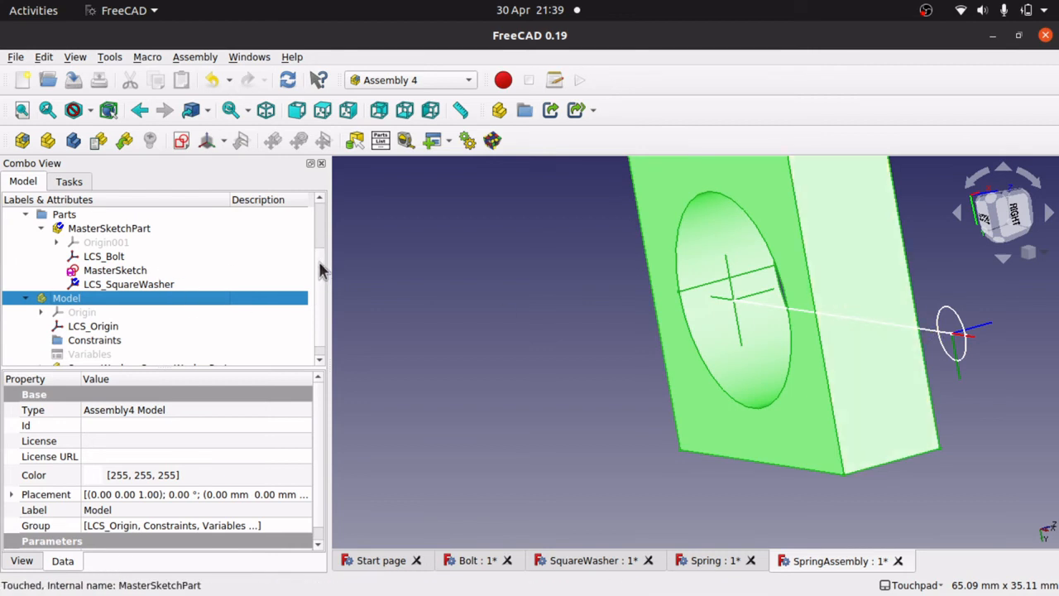
pyautogui.scroll(1, 321, 269)
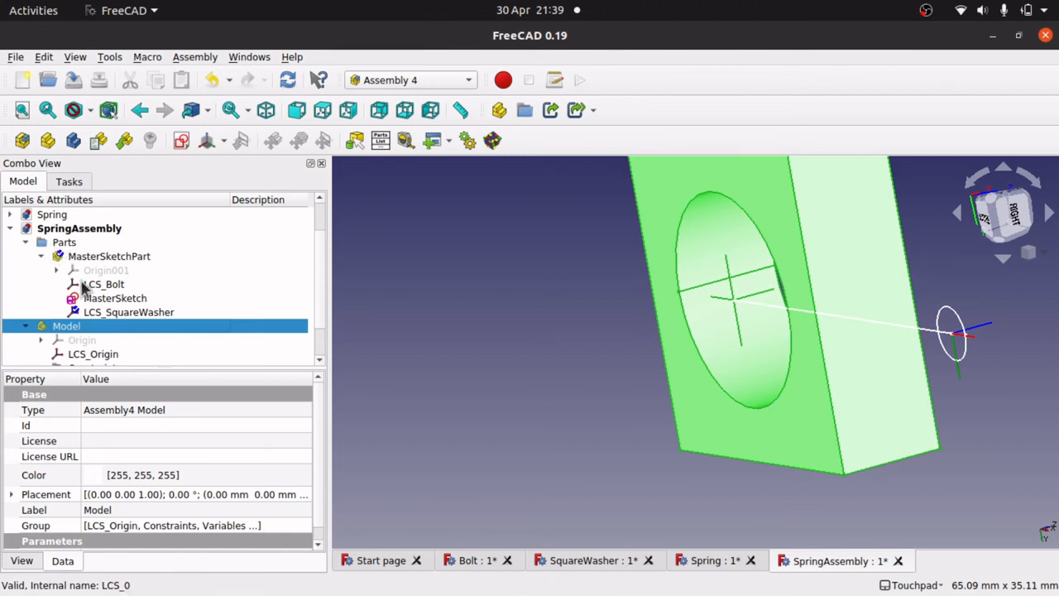
pyautogui.click(41, 255)
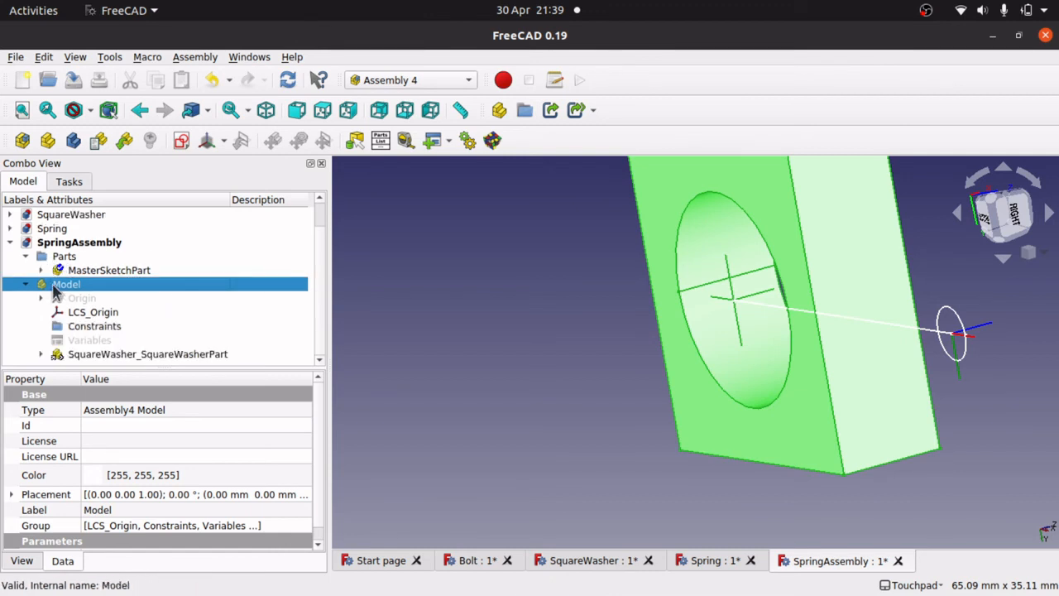
pyautogui.click(124, 140)
pyautogui.click(479, 248)
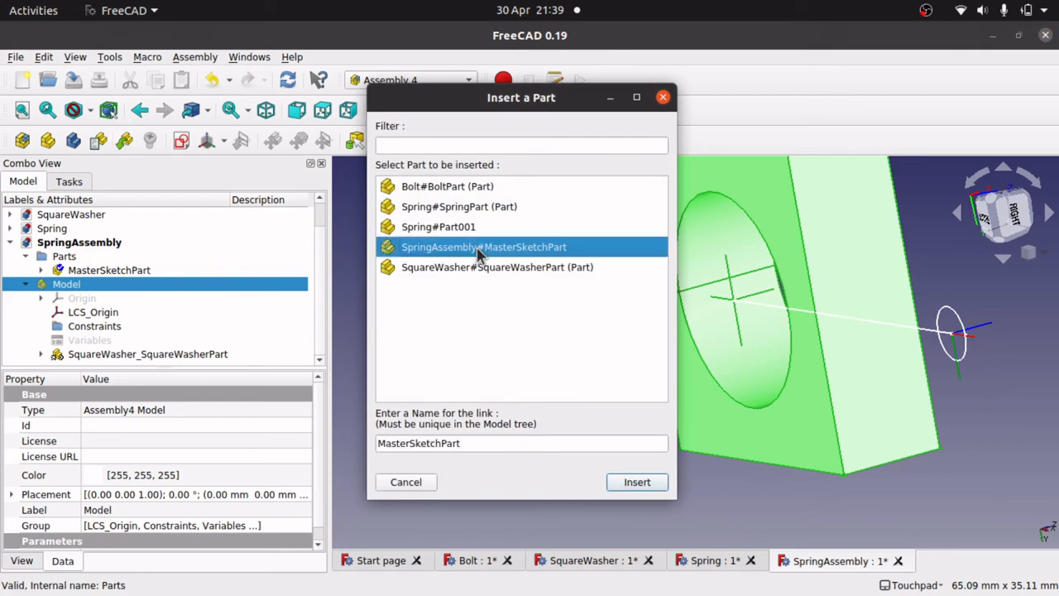
pyautogui.click(633, 483)
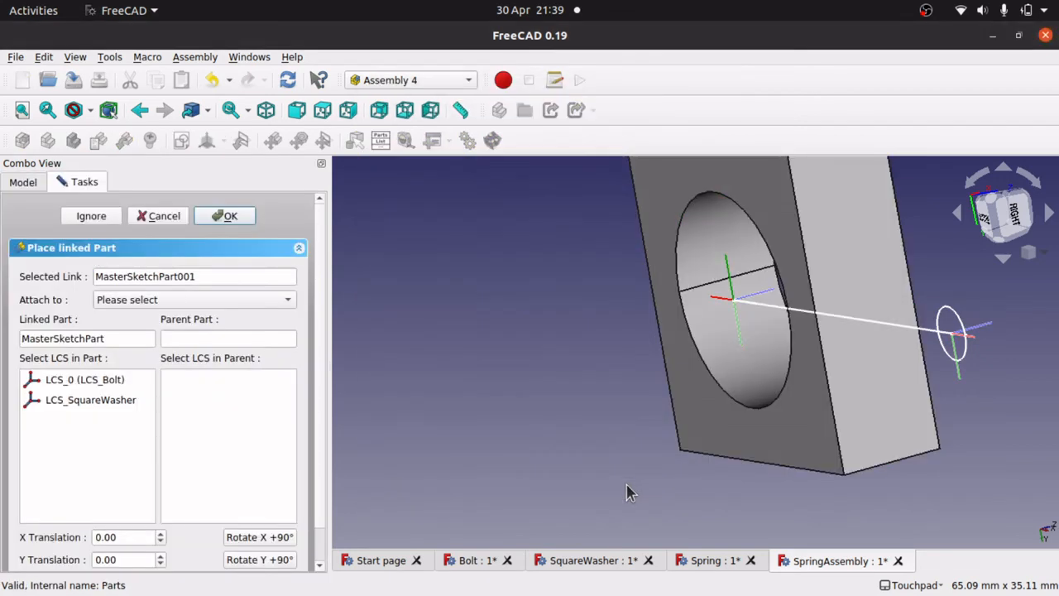
# - Attach the linked master sketch to SquareWasher_SquareWasherPart, matching its LCS_SquareWasher with the washer's LCS_1
pyautogui.click(191, 300)
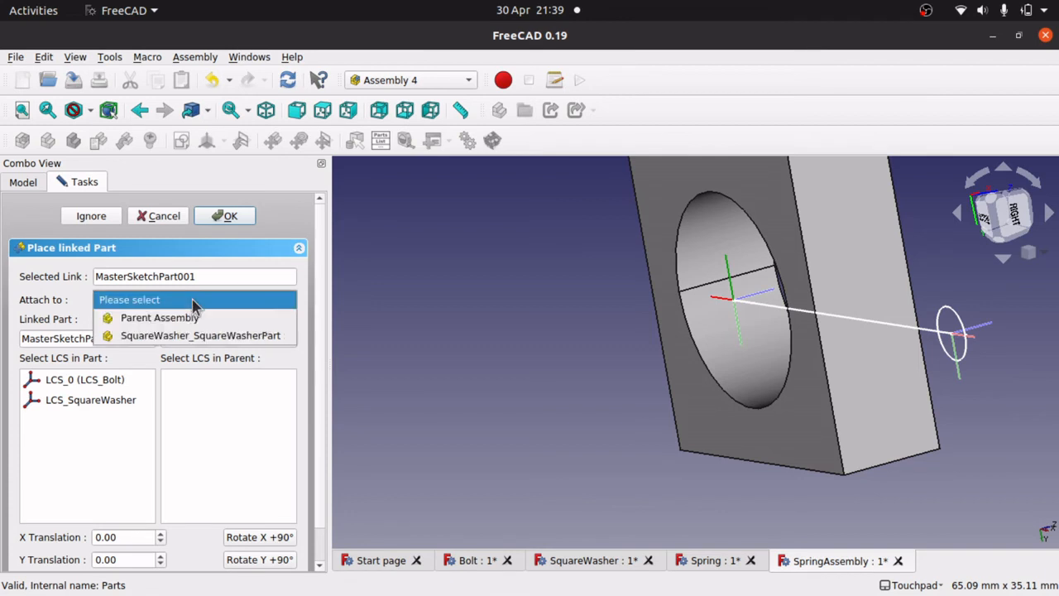
pyautogui.click(214, 336)
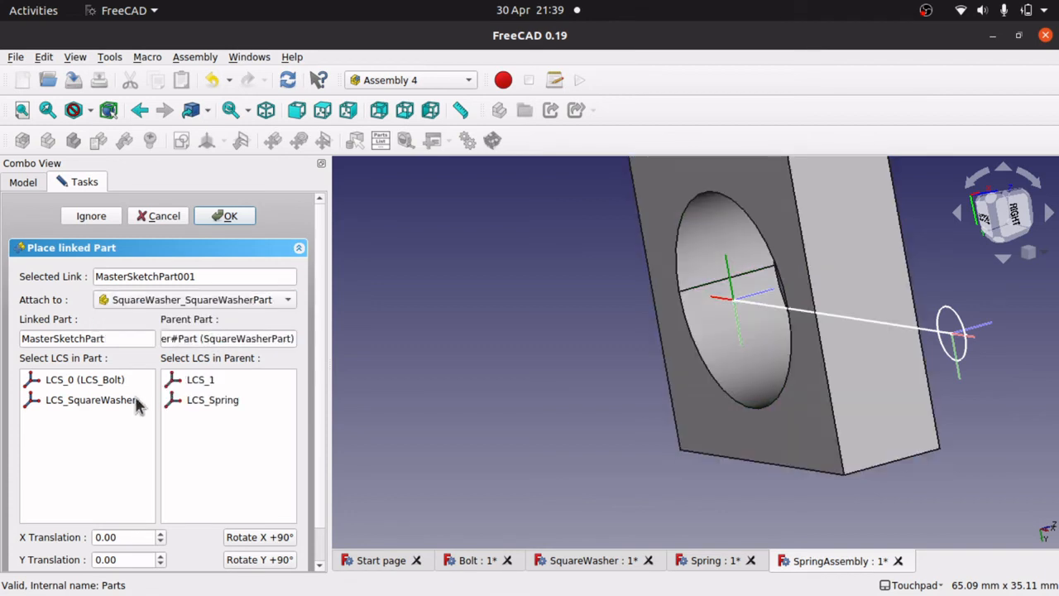
pyautogui.click(112, 399)
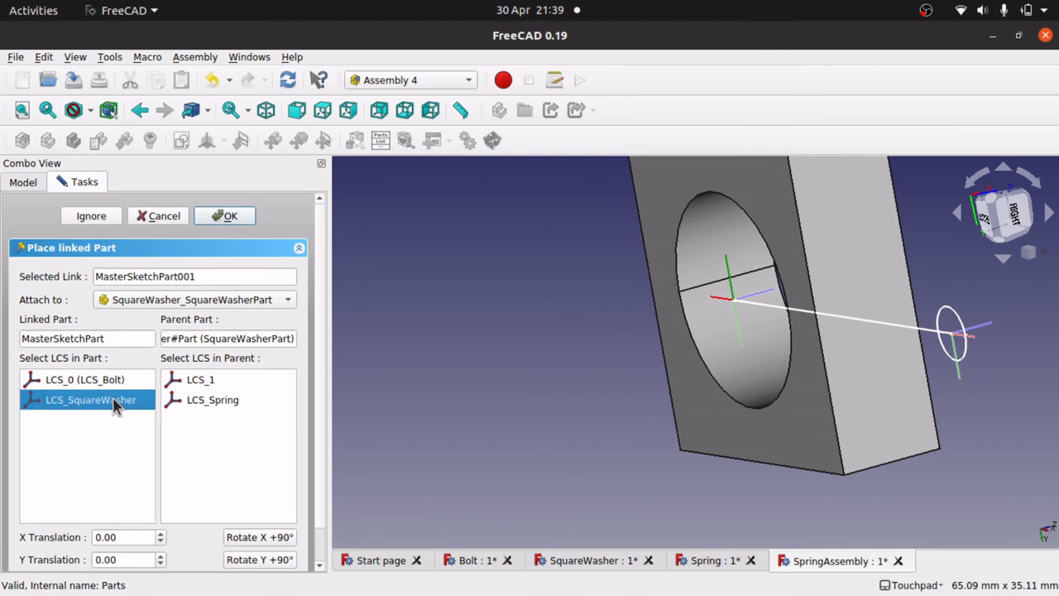
pyautogui.click(197, 381)
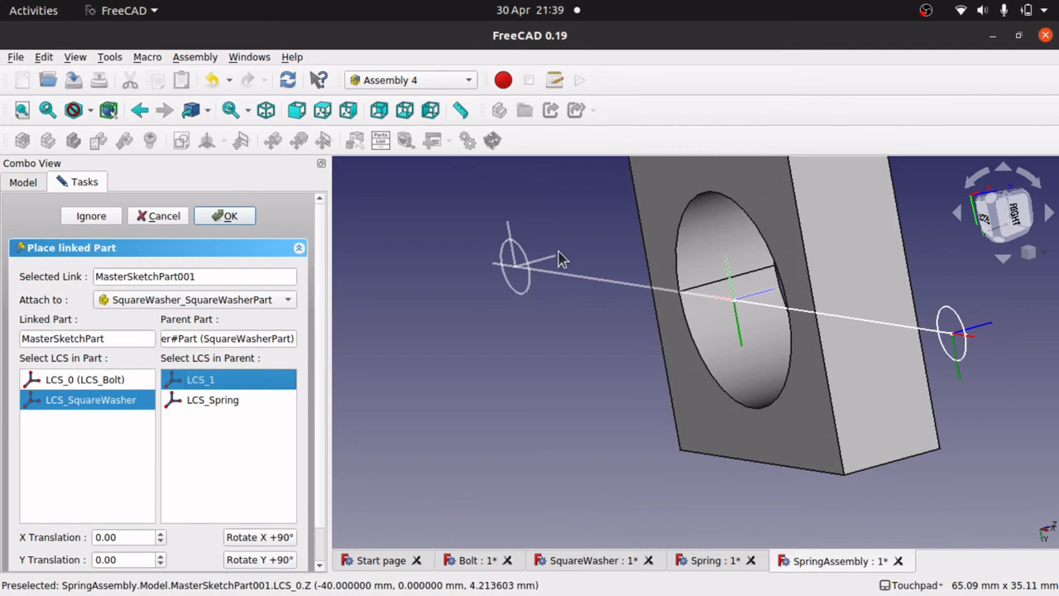
pyautogui.moveTo(550, 222)
pyautogui.keyDown('alt'); pyautogui.mouseDown()
pyautogui.moveTo(534, 229)
pyautogui.moveTo(596, 240)
pyautogui.mouseUp(); pyautogui.keyUp('alt')
pyautogui.scroll(6, 595, 240)
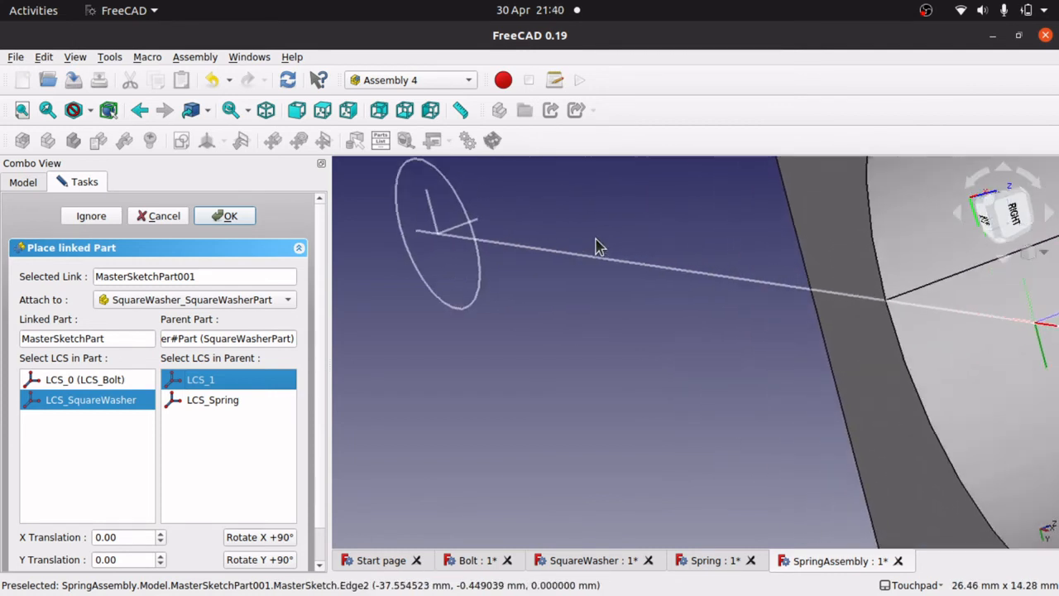
pyautogui.scroll(-5, 596, 240)
pyautogui.scroll(-2, 597, 246)
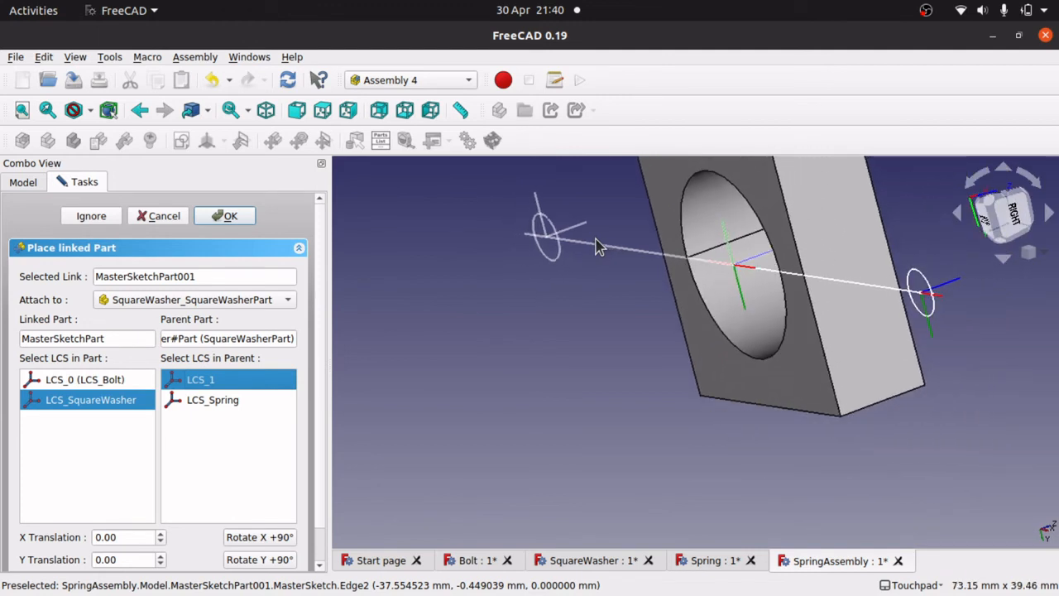
# - Rotate the linked master sketch in 90° steps about X and Y until its line follows the washer's hole axis, and accept the placement
pyautogui.click(269, 539)
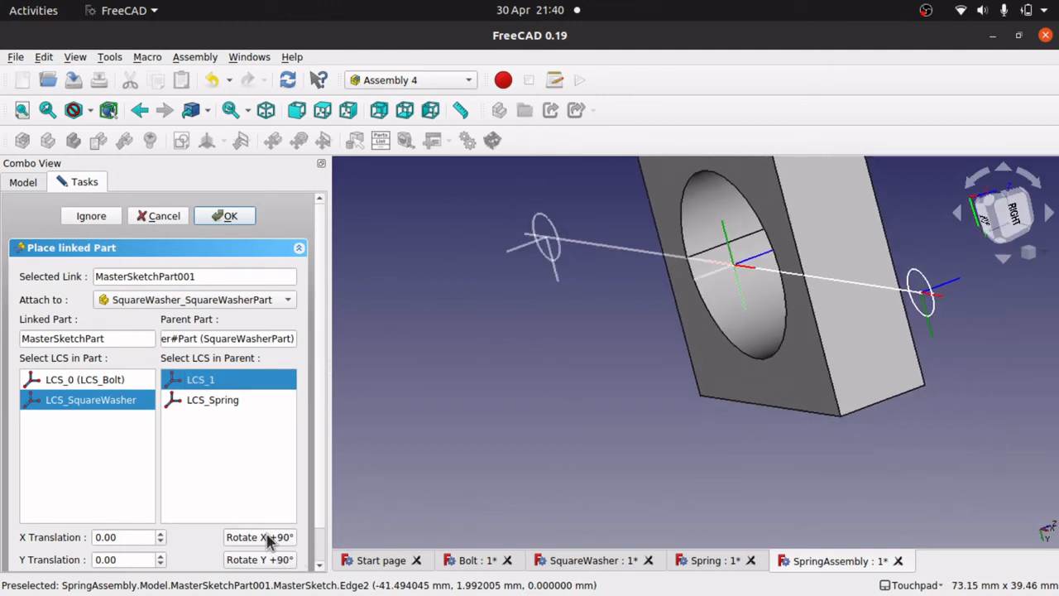
pyautogui.click(269, 538)
pyautogui.click(269, 538)
pyautogui.click(260, 562)
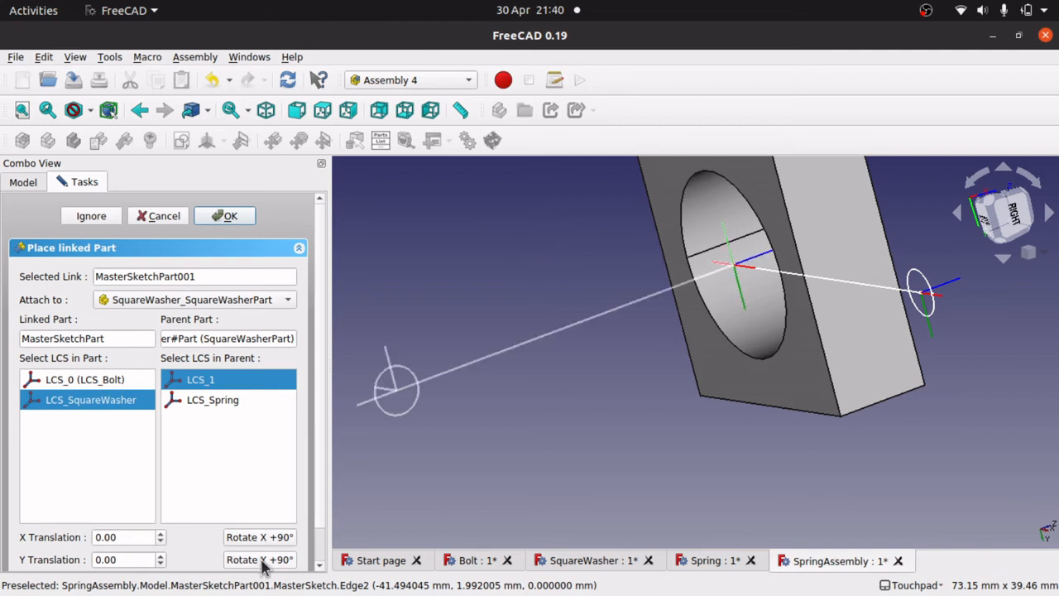
pyautogui.click(262, 561)
pyautogui.click(261, 561)
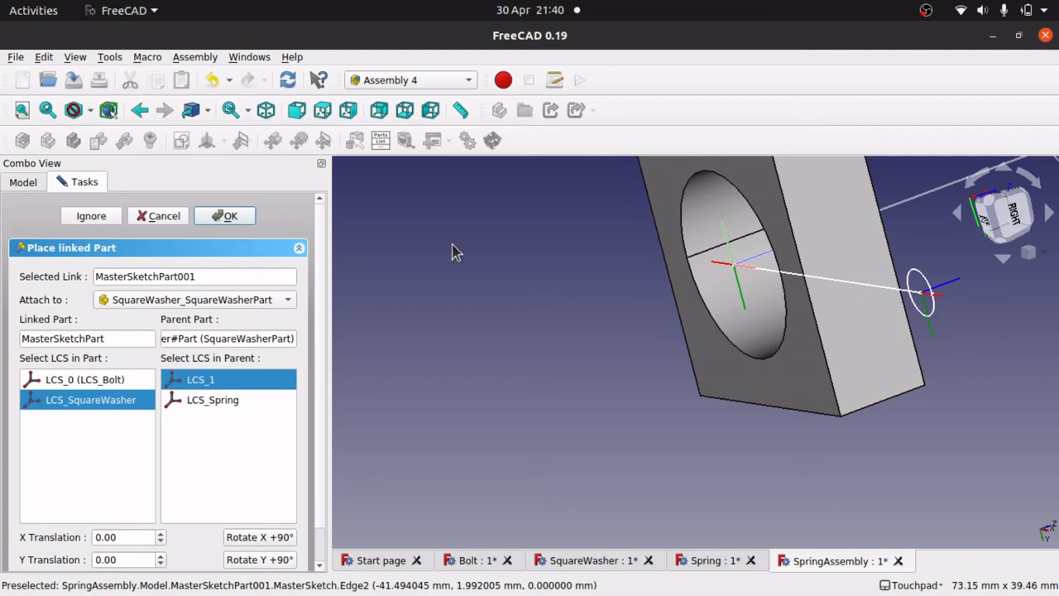
pyautogui.scroll(-3, 542, 313)
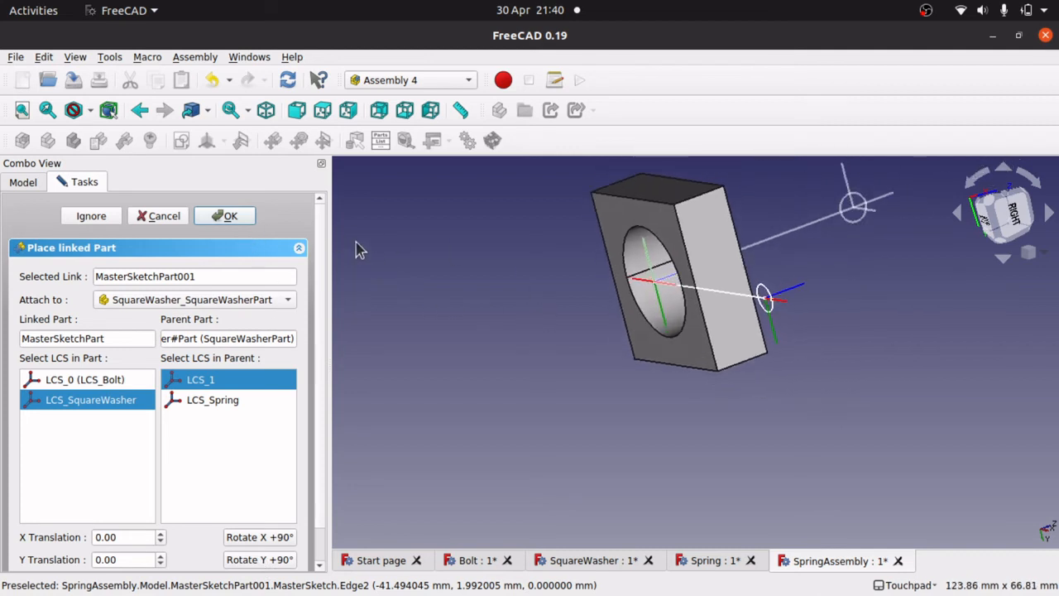
pyautogui.click(238, 216)
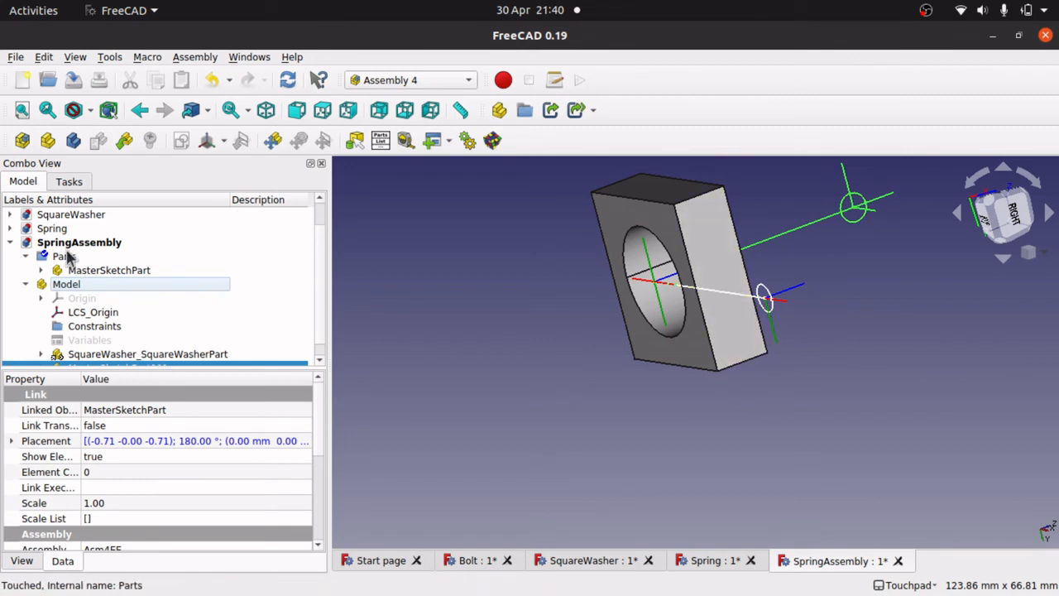
# - Hide the original MasterSketchPart in the Parts group and save the SpringAssembly document
pyautogui.click(111, 273)
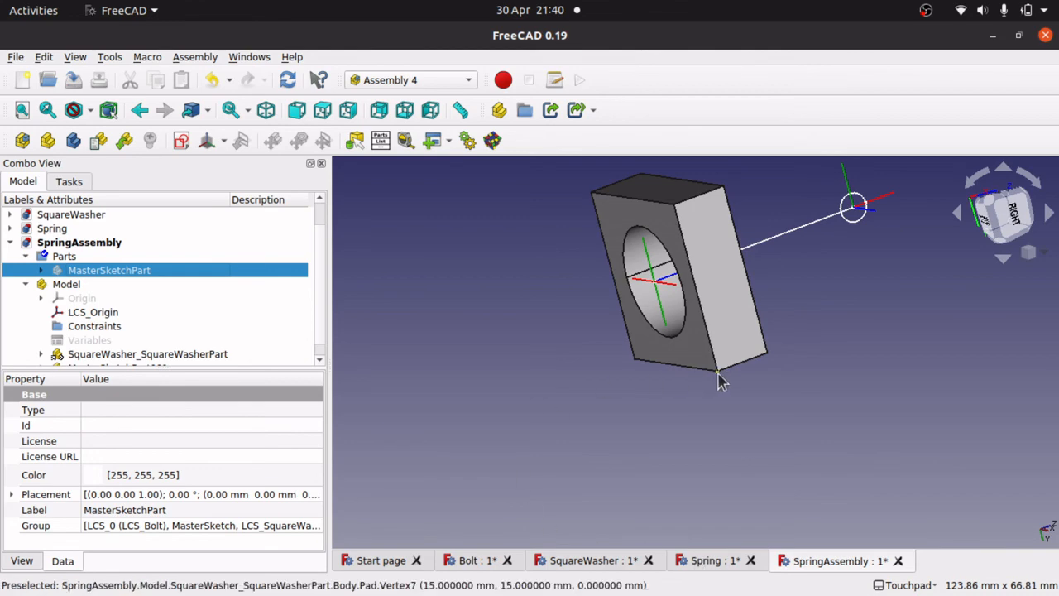
pyautogui.hotkey('ctrl', 's')
pyautogui.click(673, 339)
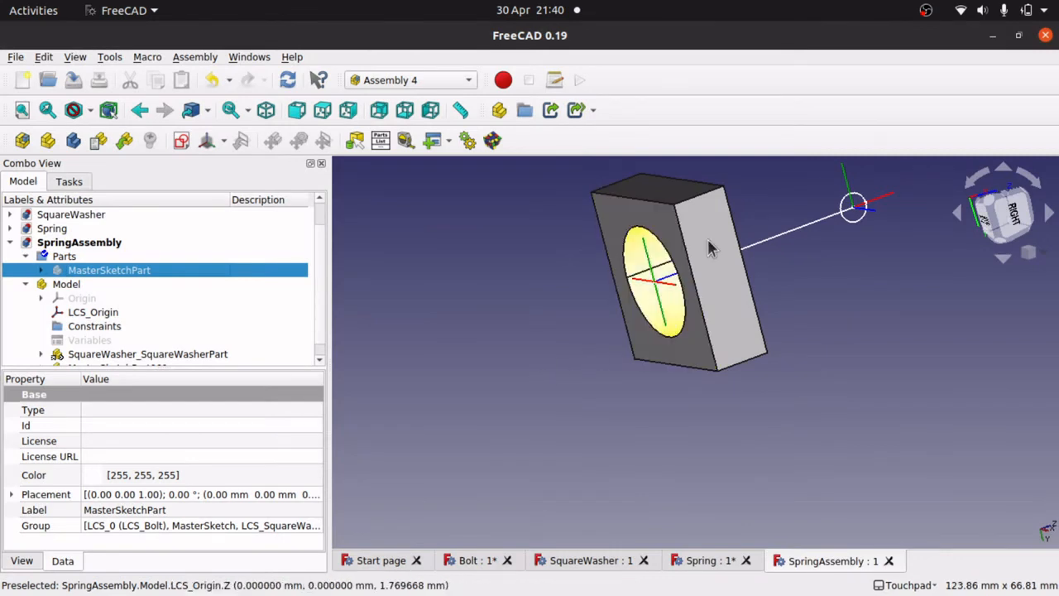
# - Examine from the side how the linked master sketch's line and circle extend from the square washer
pyautogui.keyDown('alt'); pyautogui.moveTo(733, 221); pyautogui.dragTo(749, 278); pyautogui.keyUp('alt')
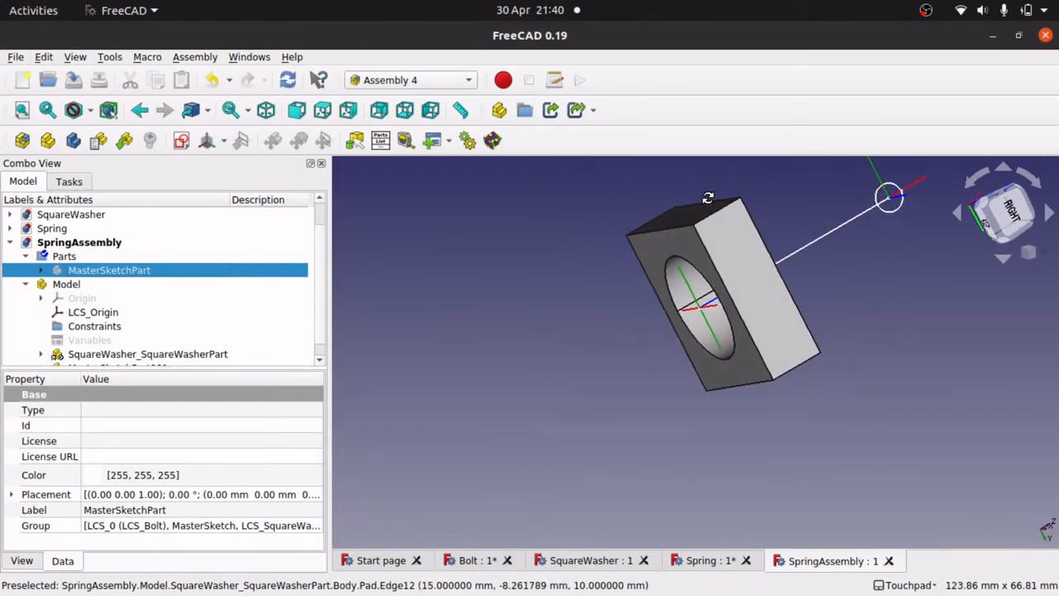
pyautogui.click(751, 283)
pyautogui.rightClick(751, 283)
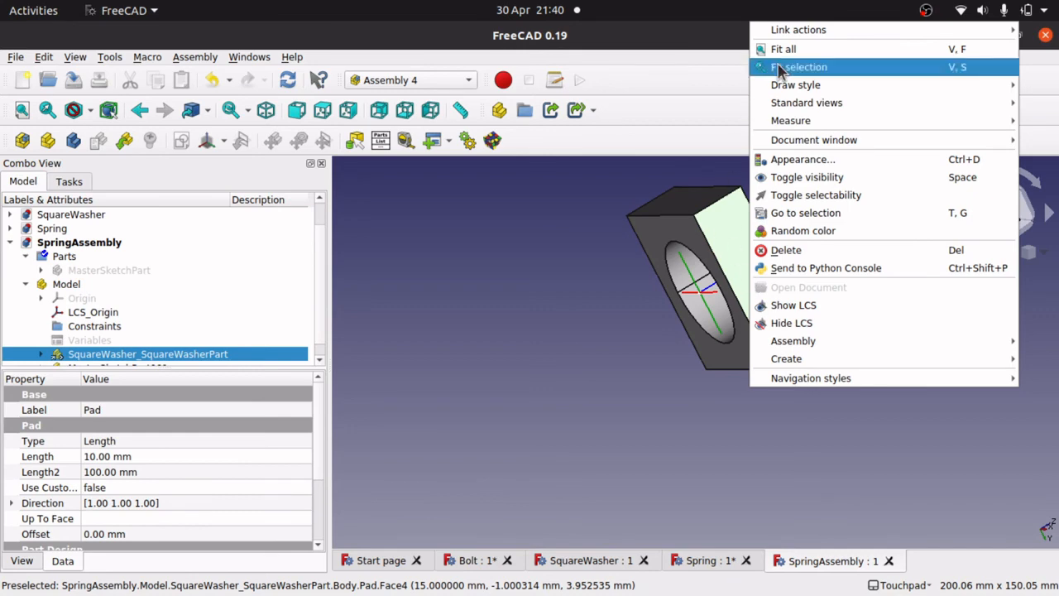
pyautogui.click(811, 74)
pyautogui.keyDown('alt'); pyautogui.moveTo(772, 99); pyautogui.dragTo(828, 240); pyautogui.keyUp('alt')
pyautogui.scroll(-4, 876, 277)
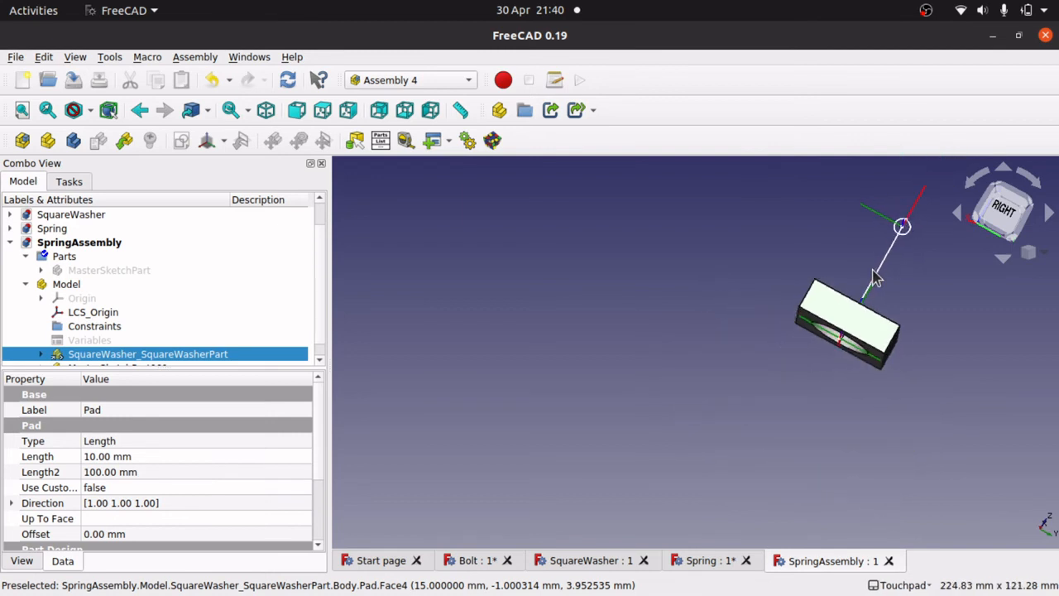
pyautogui.keyDown('alt'); pyautogui.moveTo(876, 277); pyautogui.dragTo(916, 257); pyautogui.keyUp('alt')
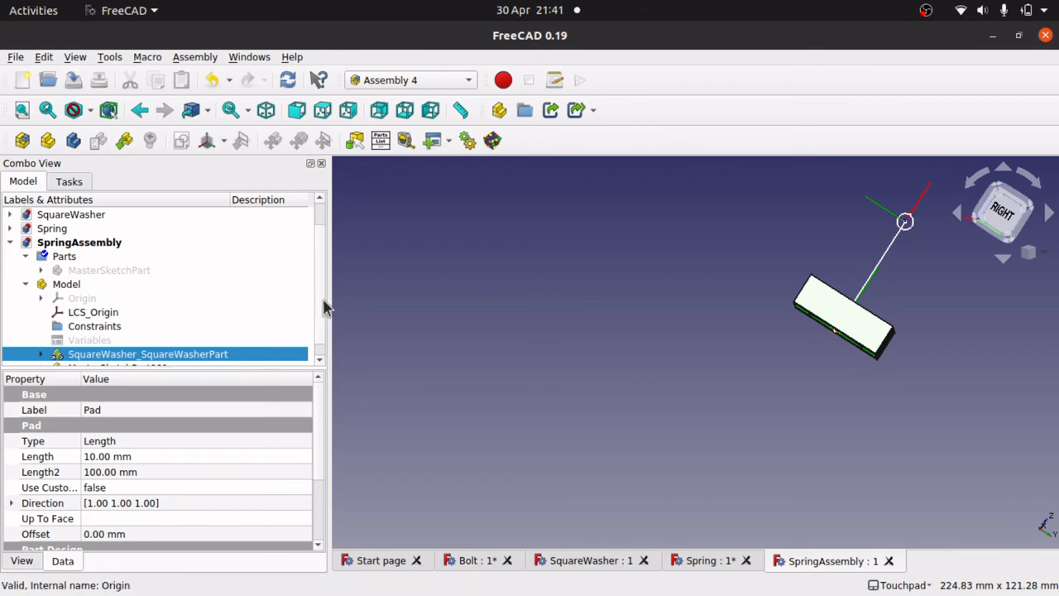
# - Insert BoltPart from the Bolt document into the assembly Model as the link Bolt_BoltPart
pyautogui.click(79, 285)
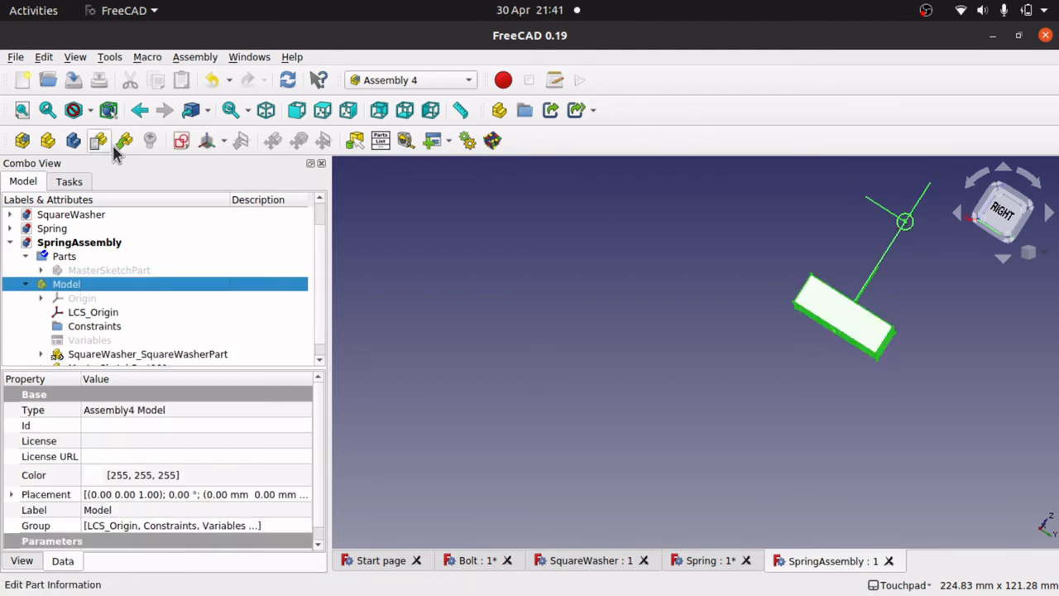
pyautogui.click(122, 143)
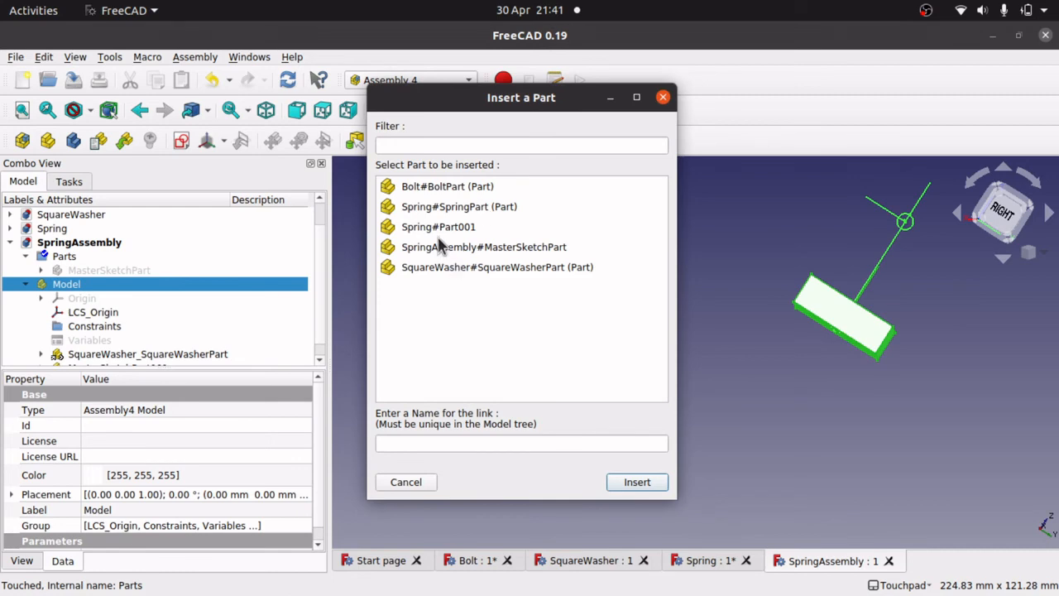
pyautogui.click(444, 189)
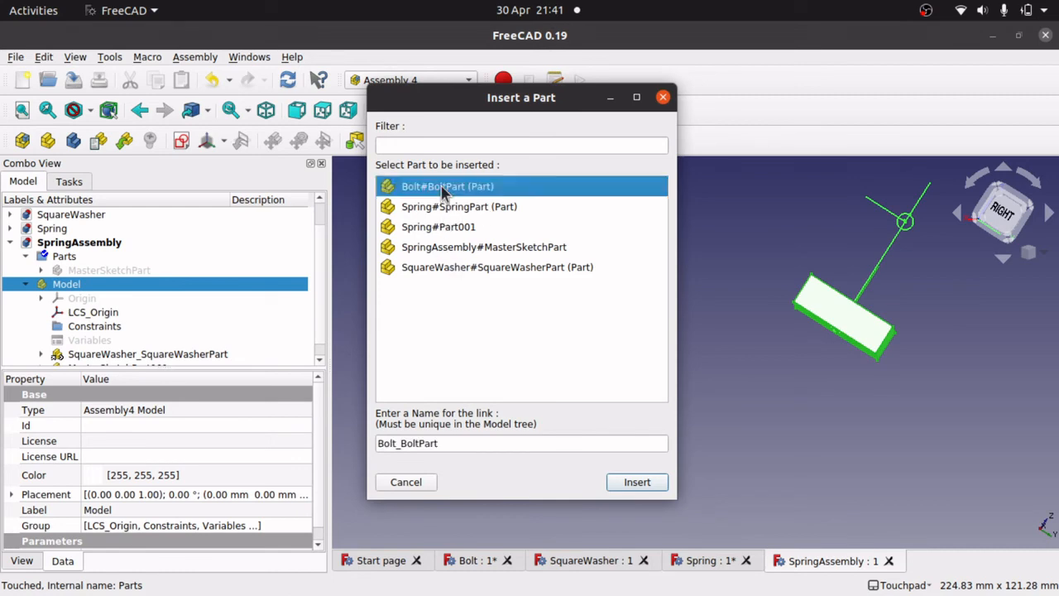
pyautogui.click(630, 483)
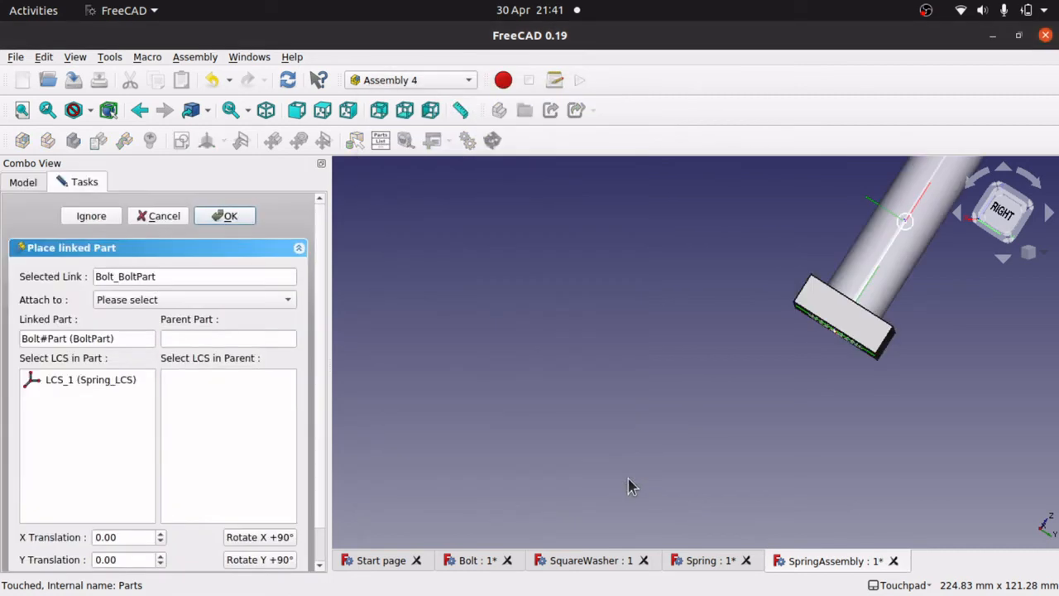
# - Attach the bolt's LCS_1 (Spring_LCS) to LCS_0 (LCS_Bolt) of MasterSketchPart001, rotate it 90° about Y, and accept the placement
pyautogui.click(96, 389)
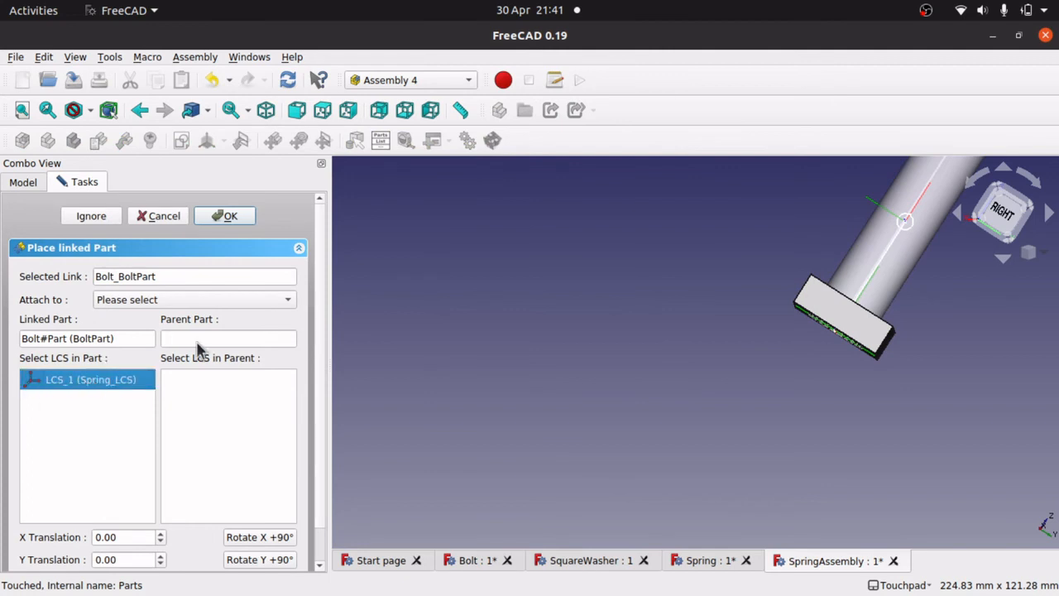
pyautogui.click(210, 302)
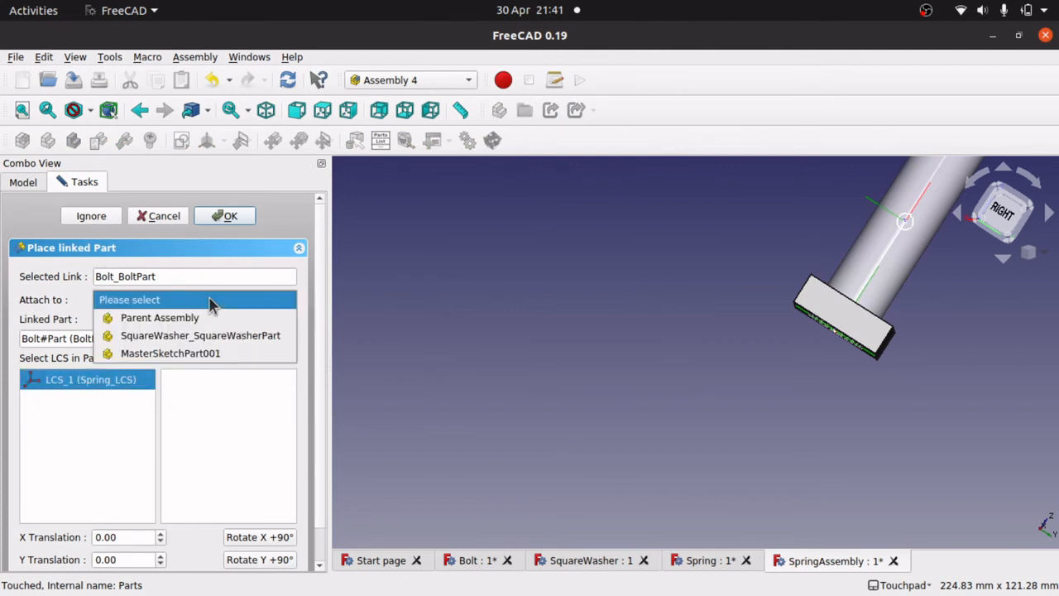
pyautogui.click(232, 353)
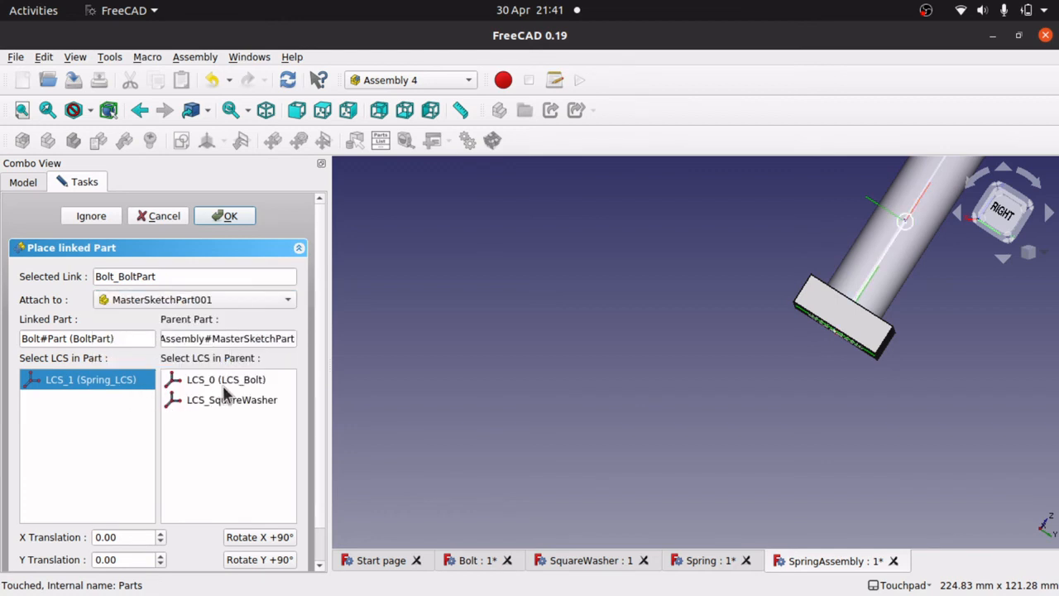
pyautogui.click(248, 382)
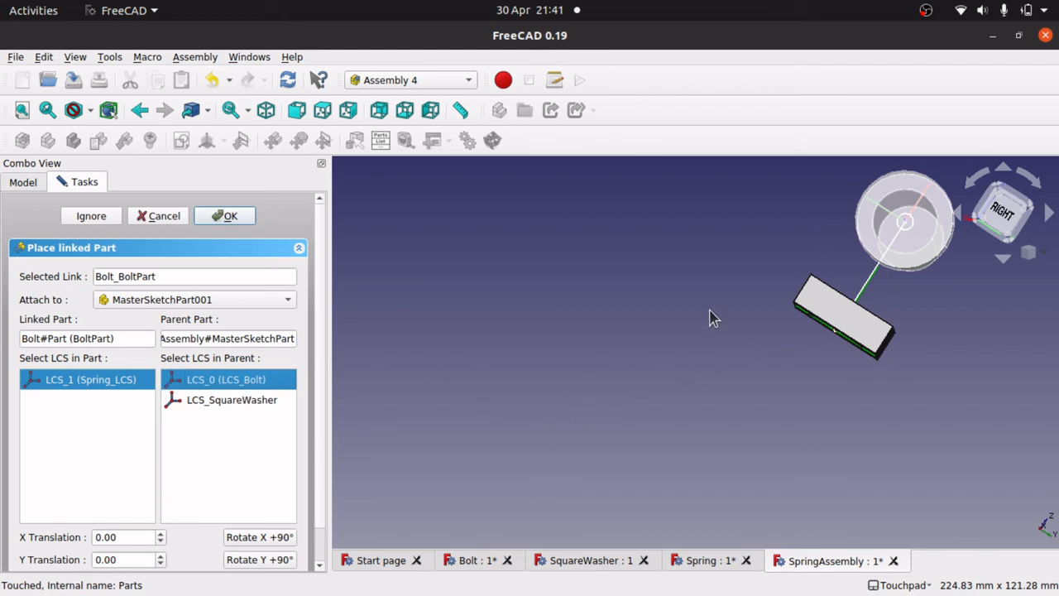
pyautogui.click(259, 560)
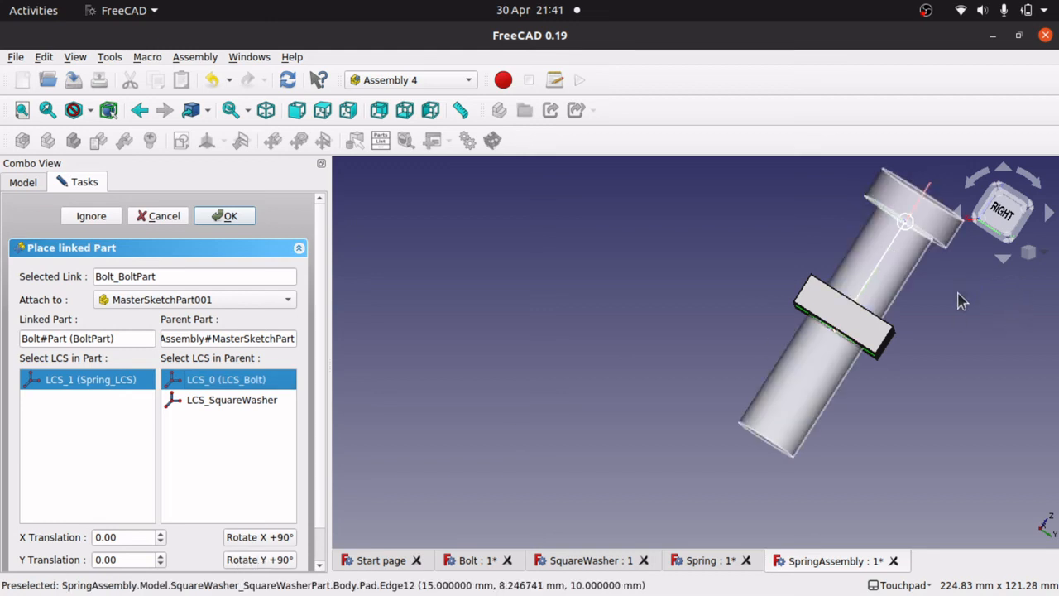
pyautogui.keyDown('alt'); pyautogui.moveTo(958, 293); pyautogui.dragTo(892, 292); pyautogui.keyUp('alt')
pyautogui.click(229, 216)
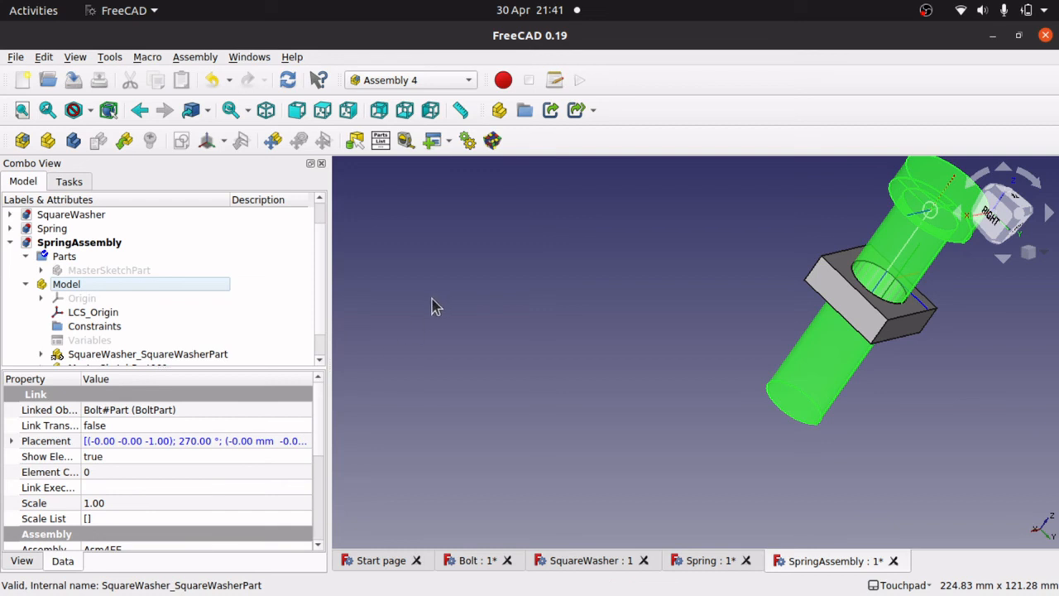
# - Animate springHeight with the range end set to 80, stop the bolt's motion partway, and close the animation
pyautogui.click(466, 149)
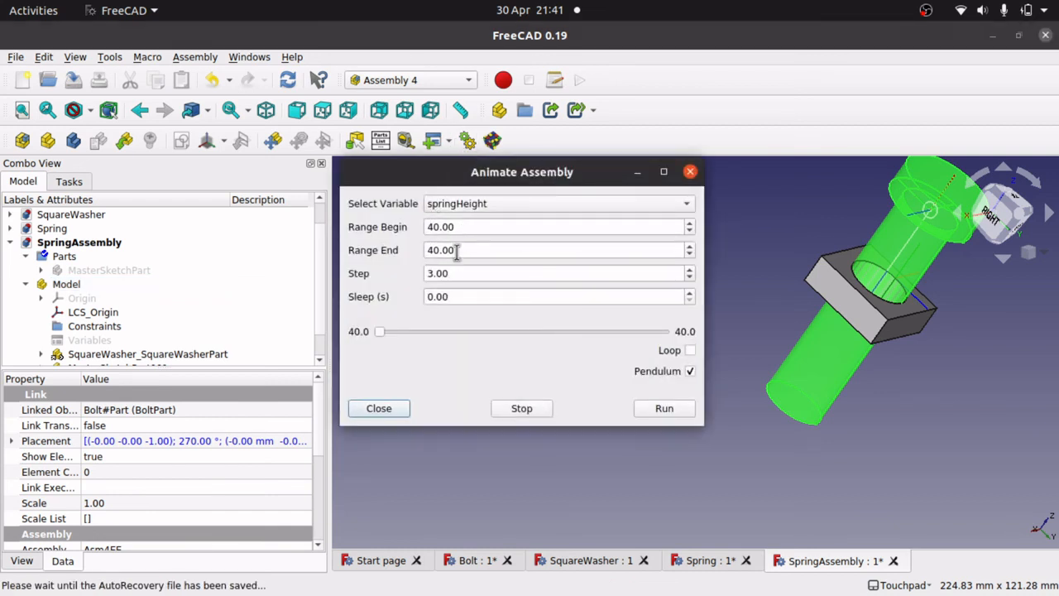
pyautogui.moveTo(457, 251); pyautogui.dragTo(379, 251)
pyautogui.write('80')
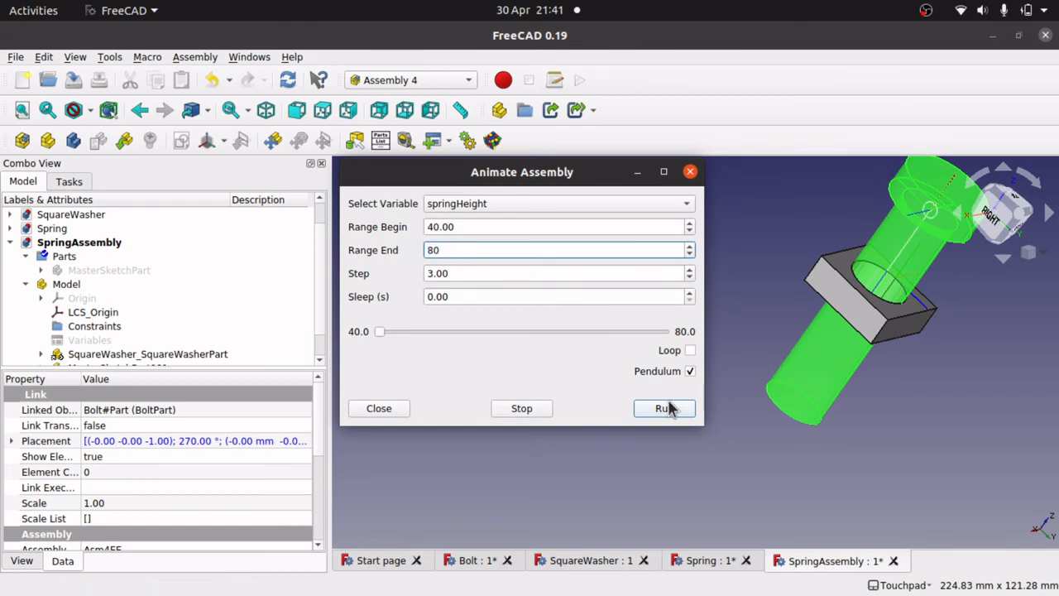
pyautogui.click(667, 407)
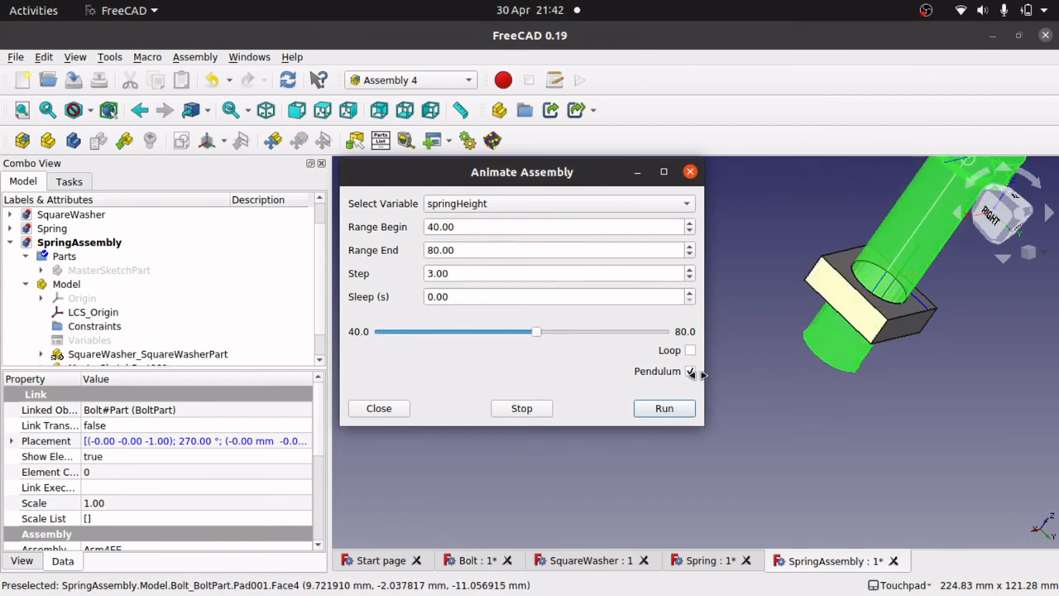
pyautogui.click(534, 411)
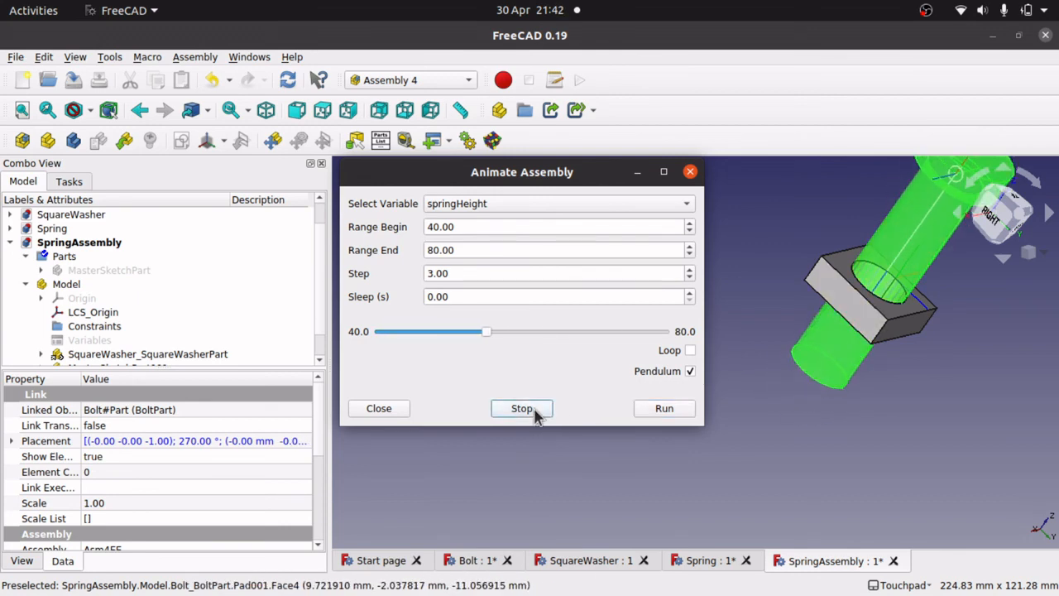
pyautogui.click(690, 172)
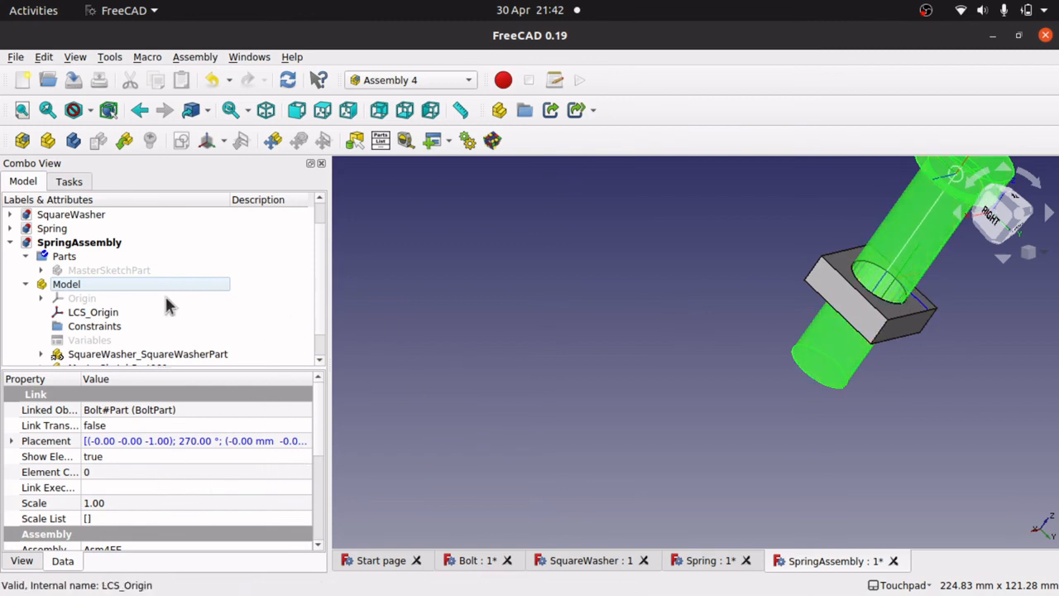
# - Insert SpringPart from the Spring document into the assembly Model as the link Spring_SpringPart
pyautogui.click(677, 341)
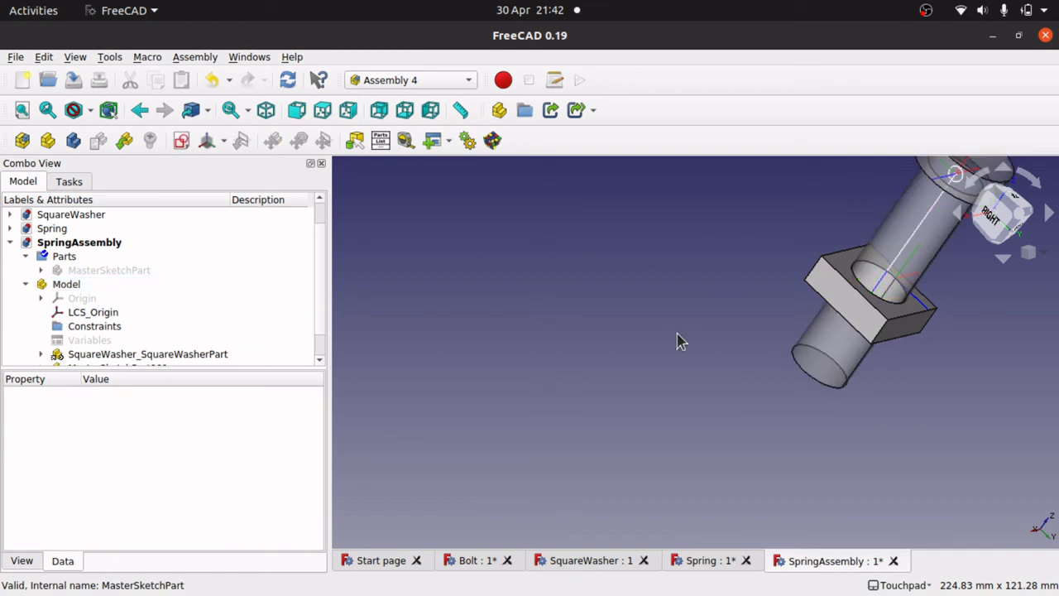
pyautogui.press('Left')
pyautogui.press('Left')
pyautogui.press('Left')
pyautogui.press('Down')
pyautogui.press('Down')
pyautogui.press('Left')
pyautogui.press('Left')
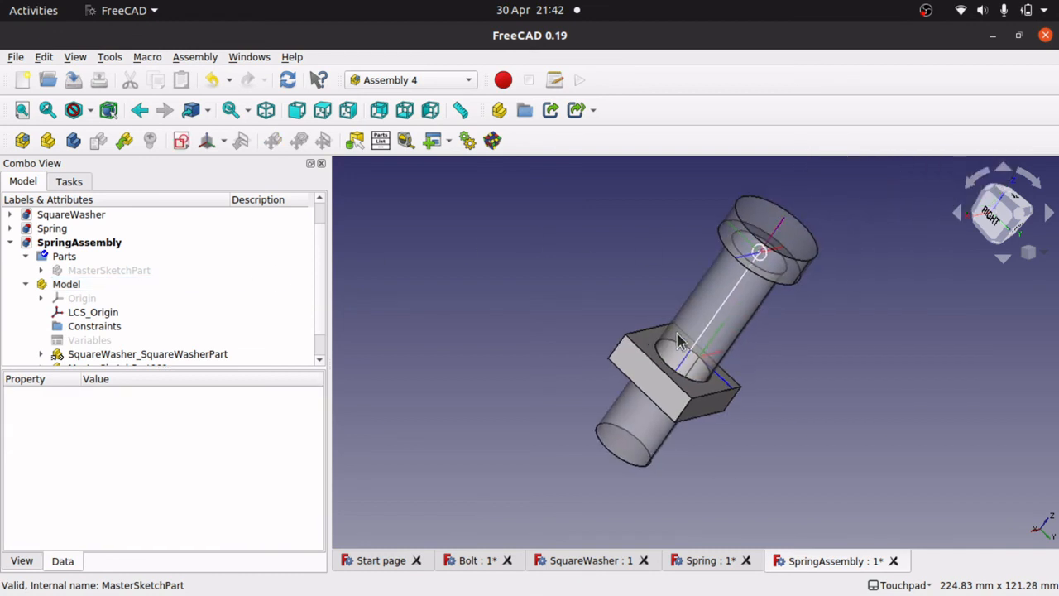
pyautogui.click(46, 284)
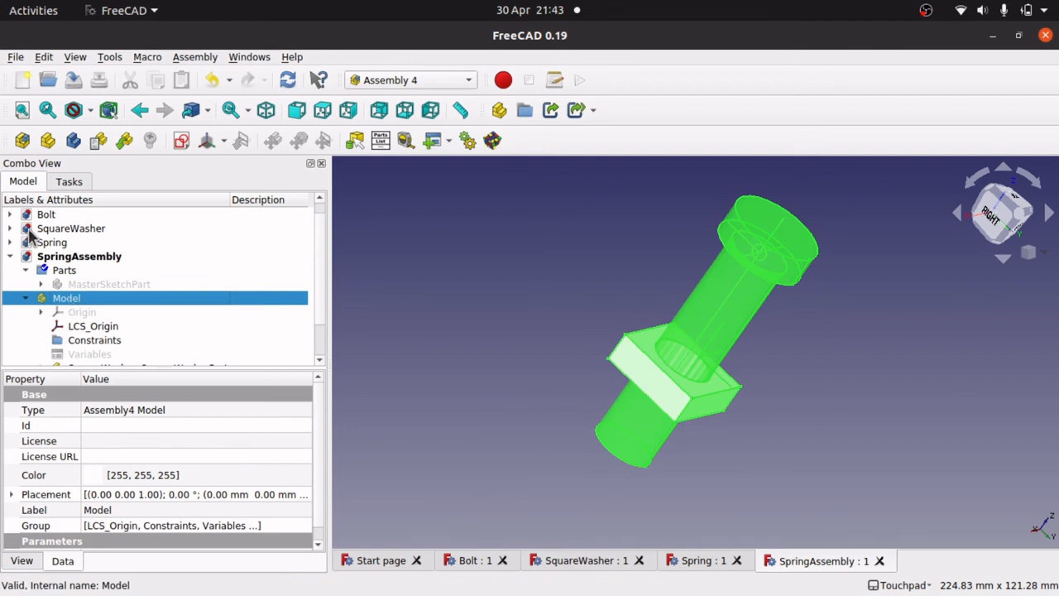
pyautogui.click(124, 140)
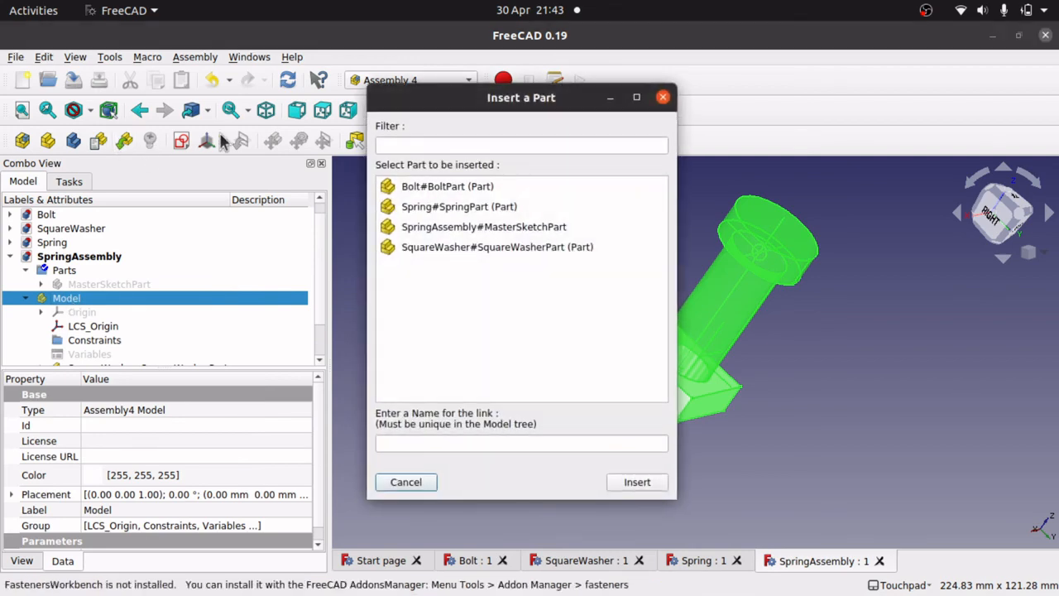
pyautogui.click(482, 208)
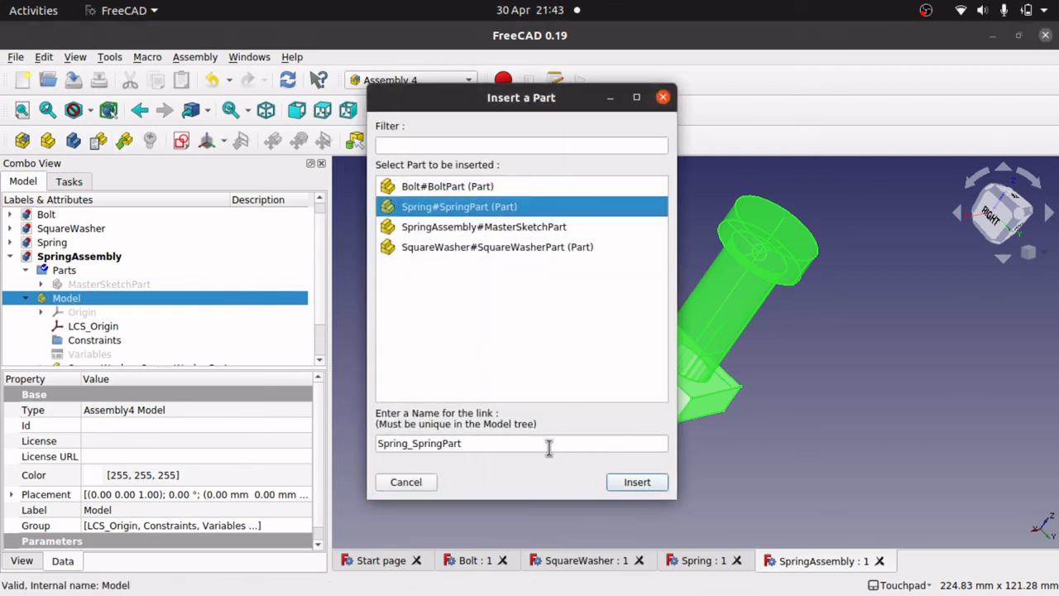
pyautogui.click(636, 482)
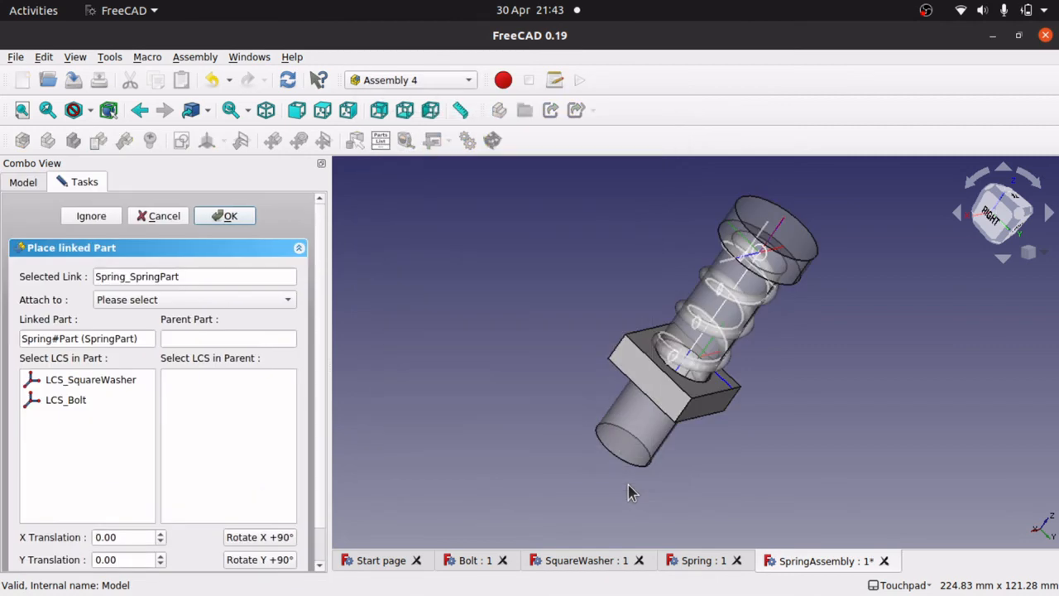
# - Attach the linked spring's LCS_SquareWasher to LCS_Spring of SquareWasher_SquareWasherPart
pyautogui.click(75, 406)
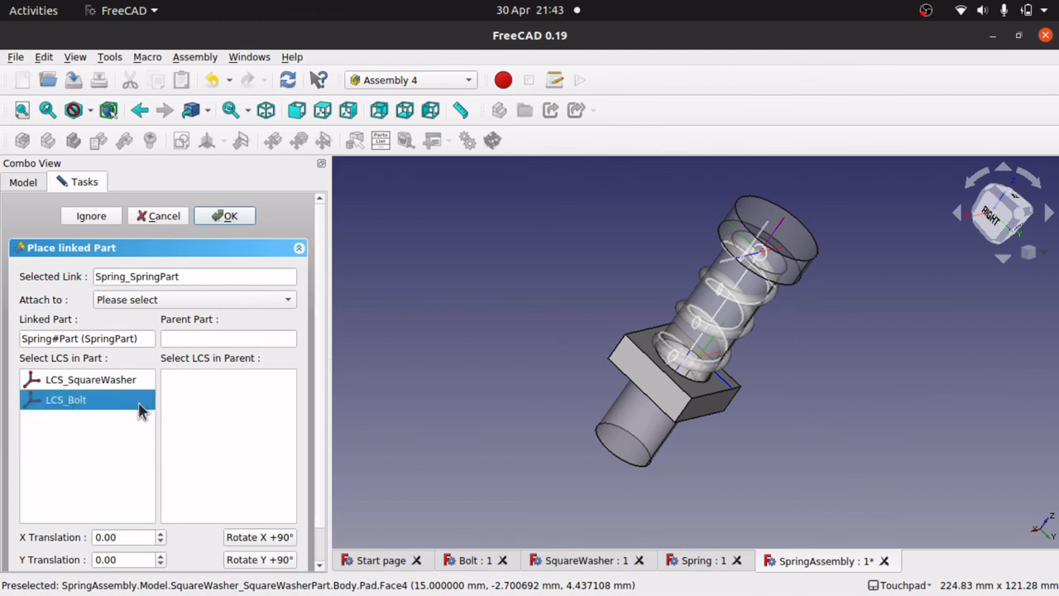
pyautogui.click(104, 382)
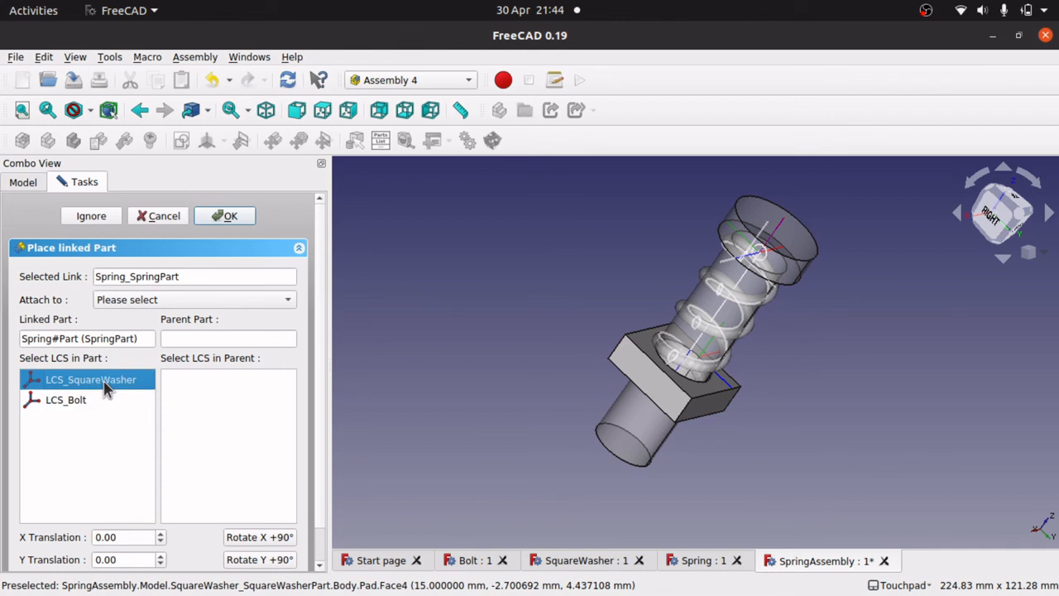
pyautogui.click(218, 303)
pyautogui.click(231, 336)
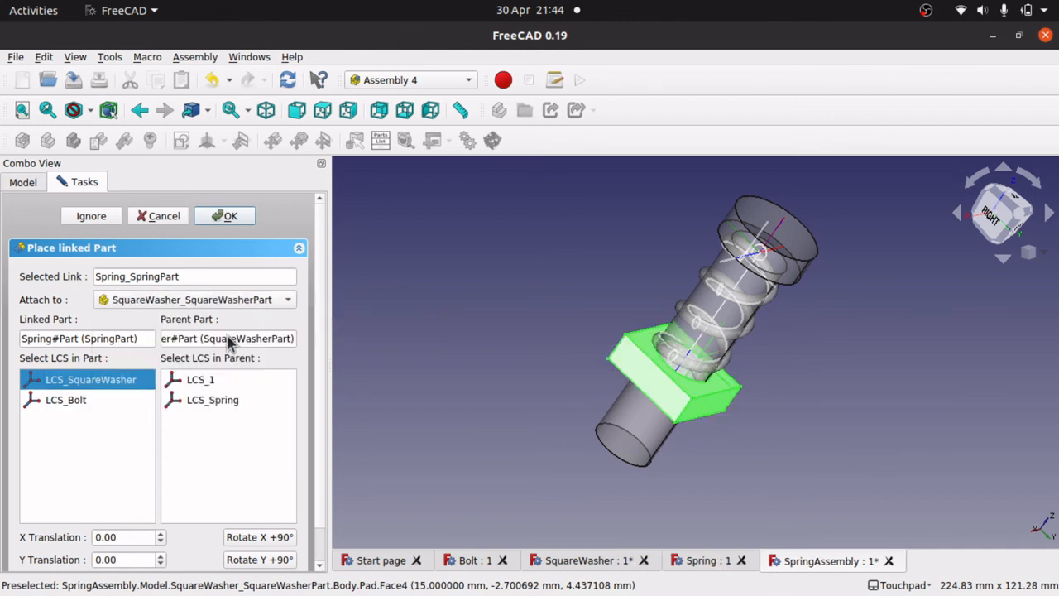
pyautogui.click(217, 401)
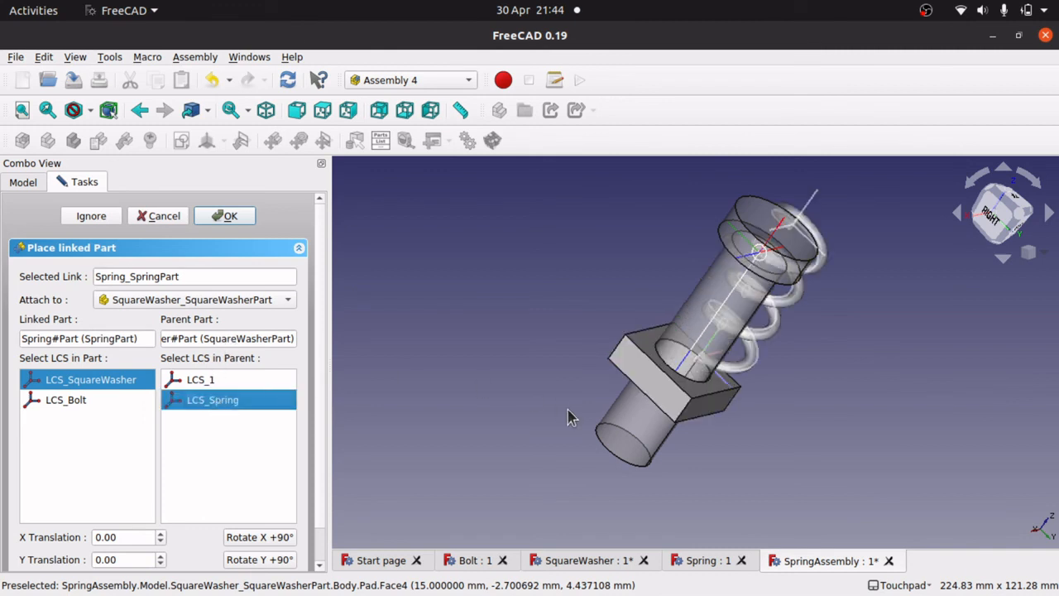
# - Rotate the linked spring twice by 90° about Y so its coils surround the bolt, and accept the placement
pyautogui.keyDown('shift'); pyautogui.moveTo(825, 382); pyautogui.dragTo(736, 387); pyautogui.keyUp('shift')
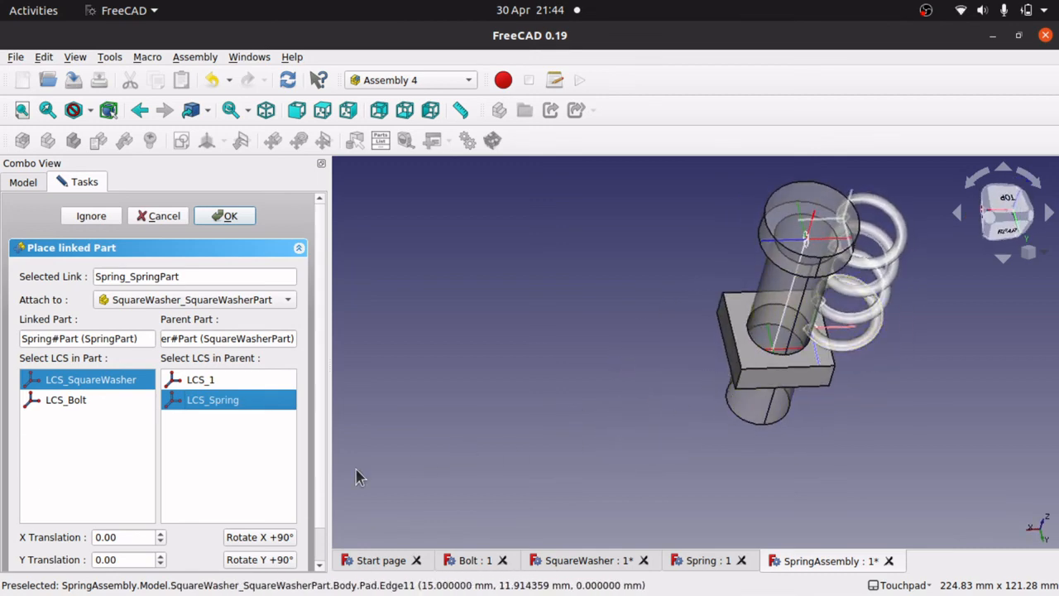
pyautogui.moveTo(321, 494); pyautogui.dragTo(321, 538)
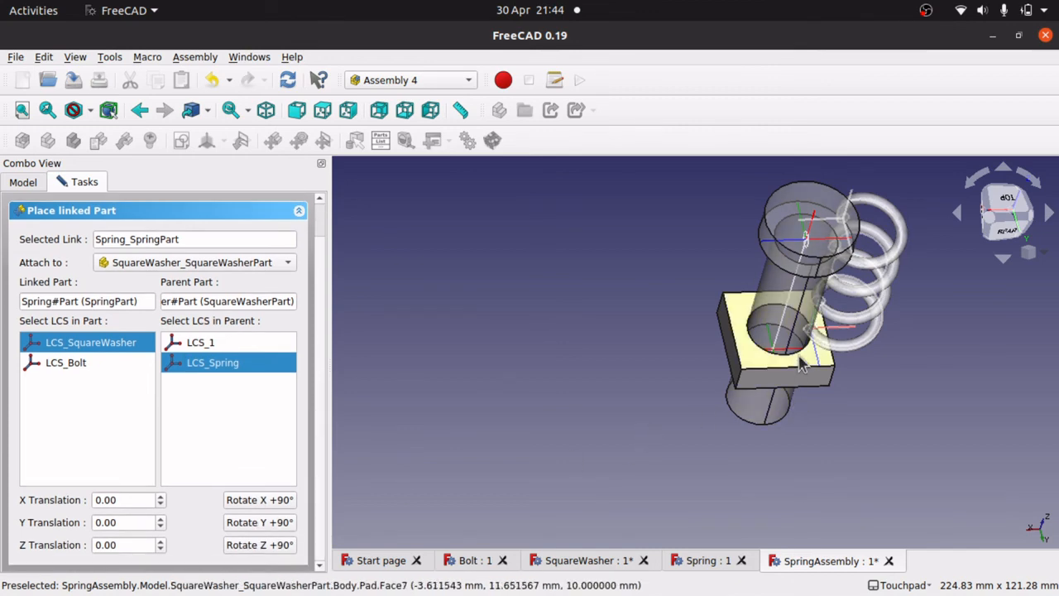
pyautogui.keyDown('shift'); pyautogui.moveTo(830, 329); pyautogui.dragTo(792, 307); pyautogui.keyUp('shift')
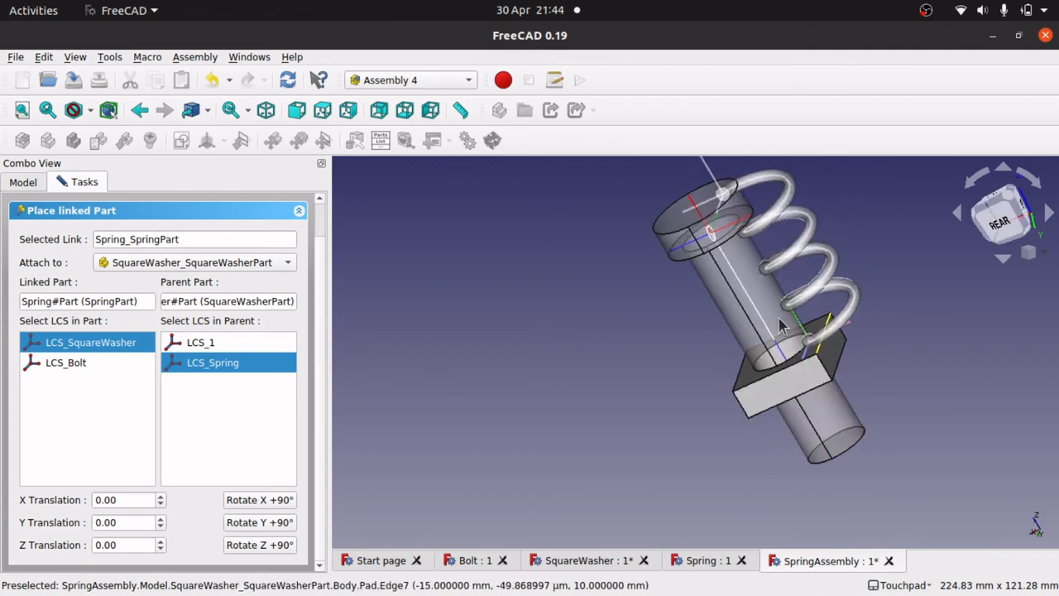
pyautogui.scroll(5, 803, 335)
pyautogui.scroll(-3, 801, 335)
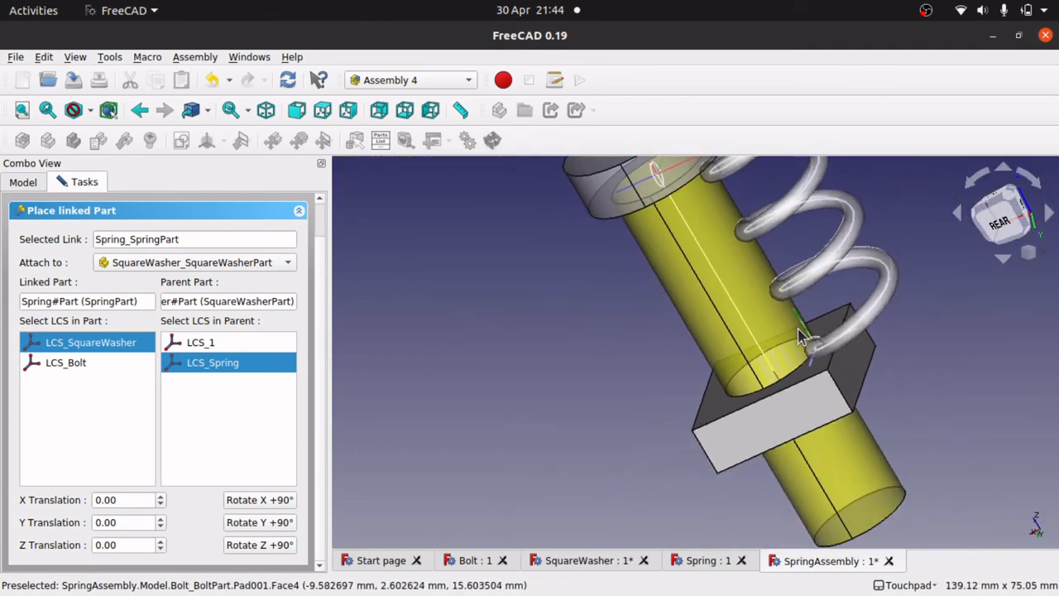
pyautogui.keyDown('shift'); pyautogui.moveTo(767, 288); pyautogui.dragTo(790, 292); pyautogui.keyUp('shift')
pyautogui.scroll(-10, 789, 295)
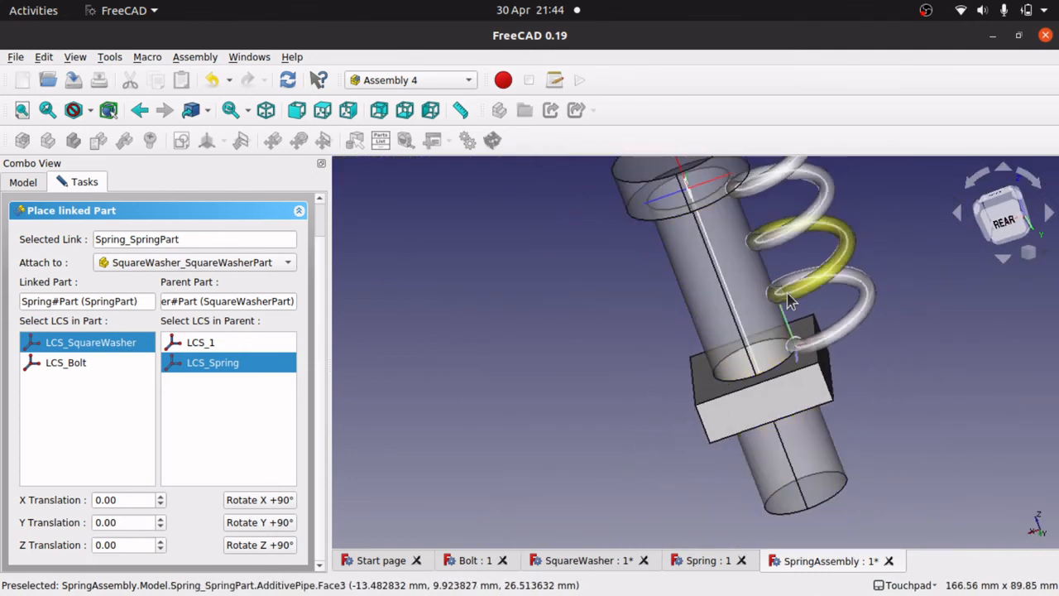
pyautogui.scroll(10, 792, 300)
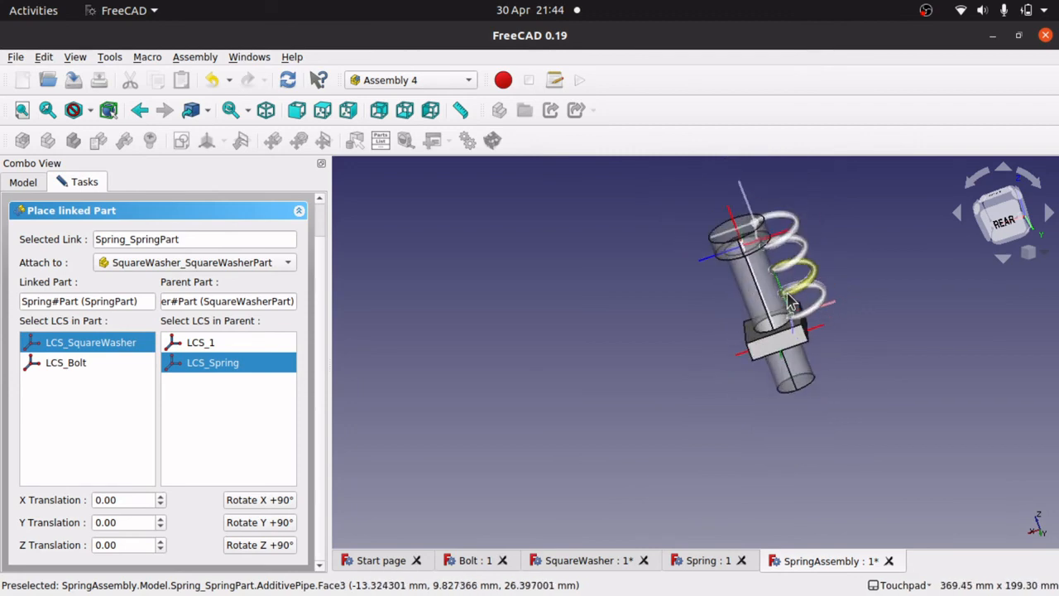
pyautogui.scroll(-4, 790, 302)
pyautogui.scroll(4, 791, 302)
pyautogui.scroll(2, 791, 302)
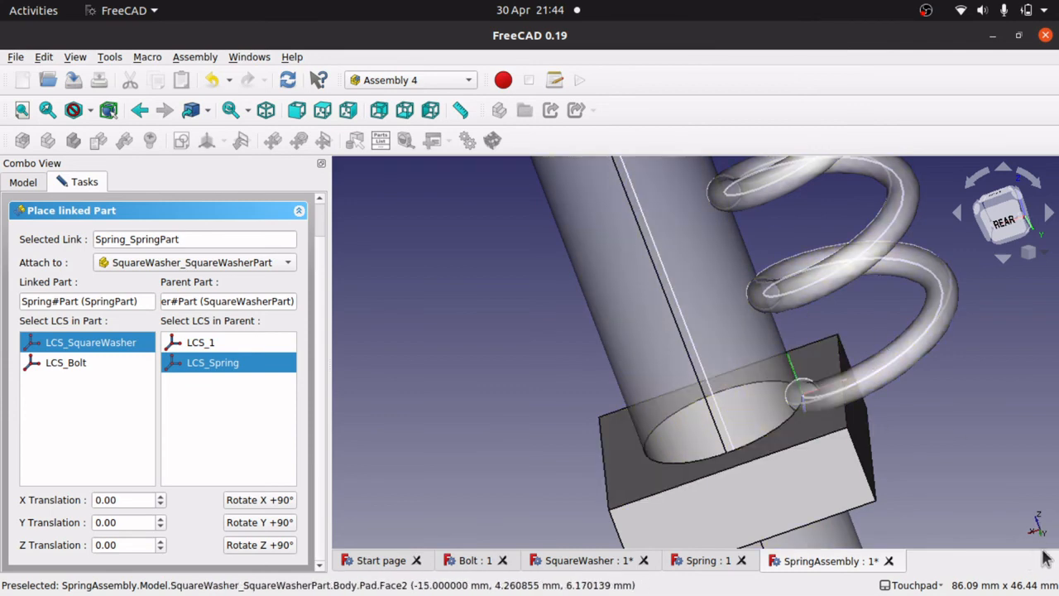
pyautogui.click(245, 526)
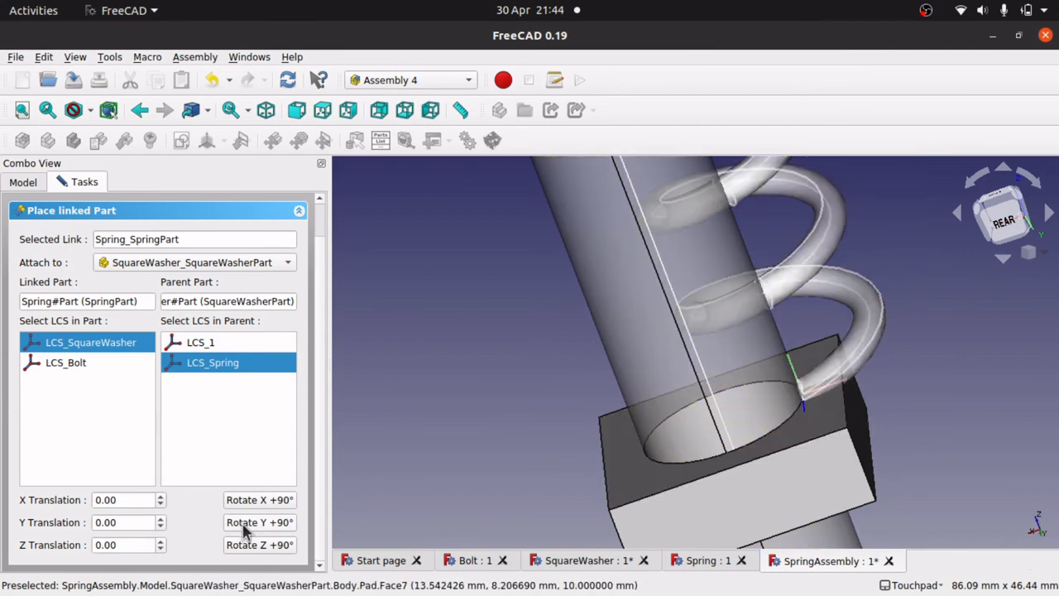
pyautogui.click(245, 527)
pyautogui.scroll(-5, 480, 353)
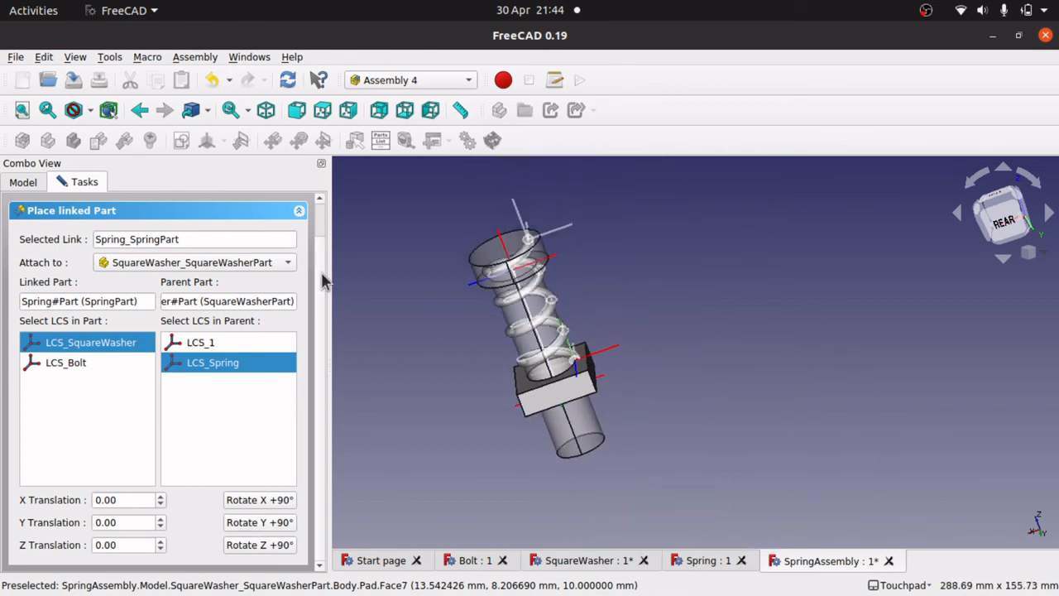
pyautogui.scroll(1, 324, 281)
pyautogui.click(227, 216)
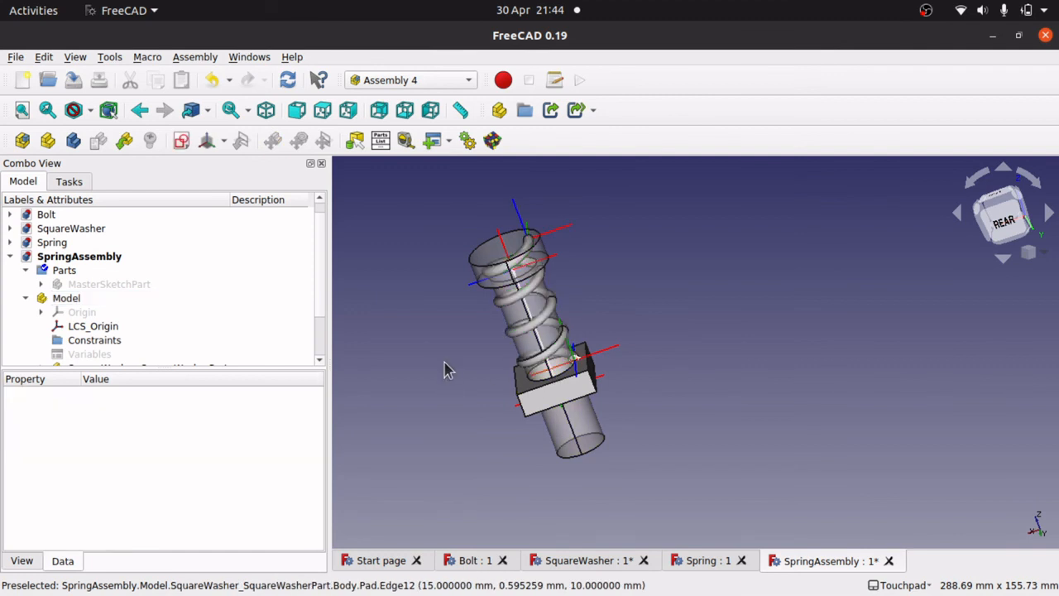
# - Animate the assembly's springHeight variable with the range set from 40 to 80, moving the animation dialog clear of the model
pyautogui.click(468, 142)
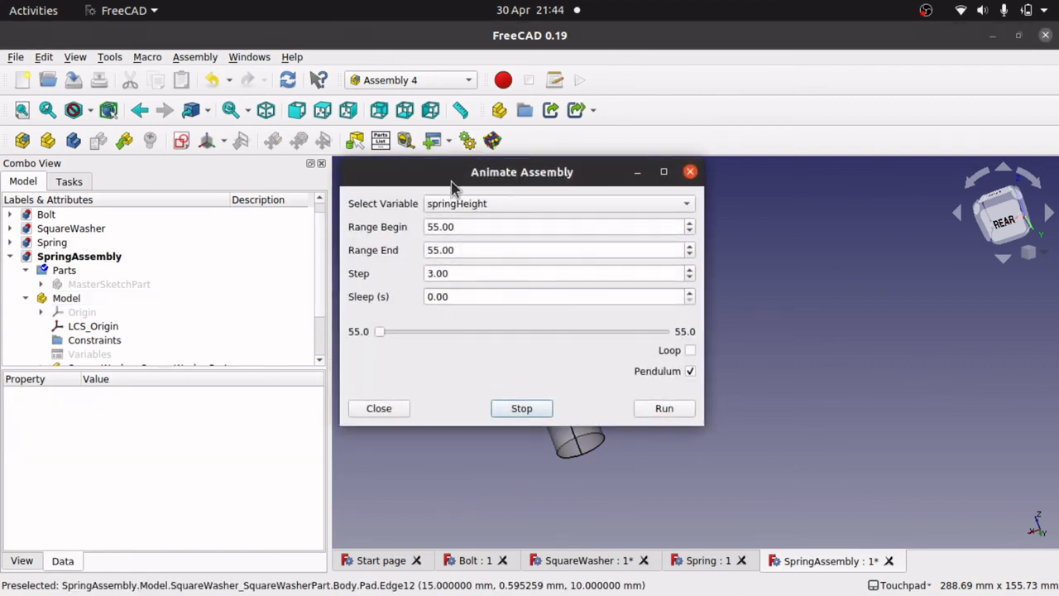
pyautogui.click(466, 250)
pyautogui.moveTo(480, 250); pyautogui.dragTo(391, 256)
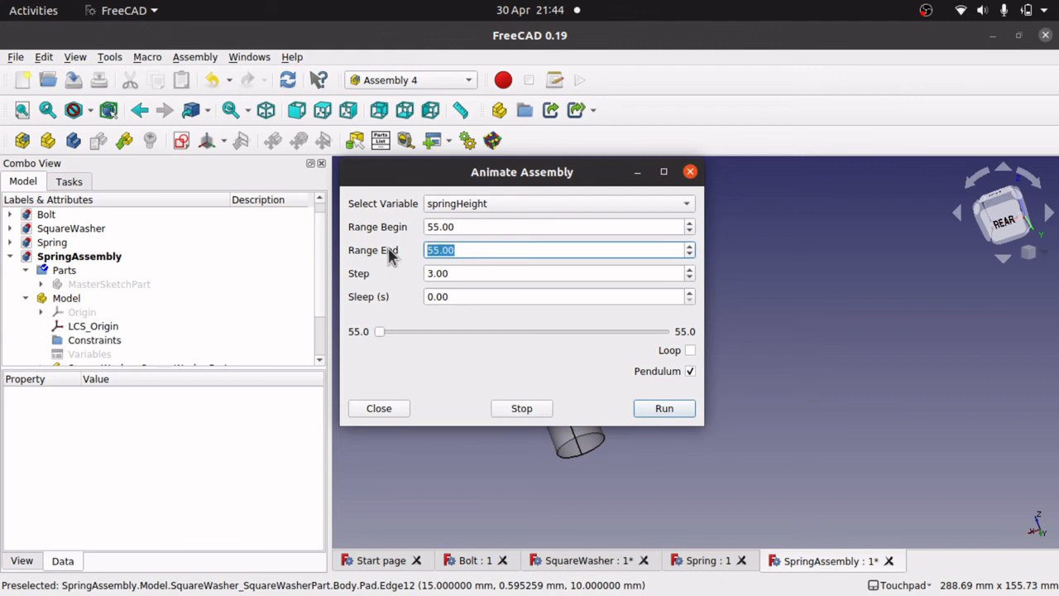
pyautogui.write('80')
pyautogui.click(470, 222)
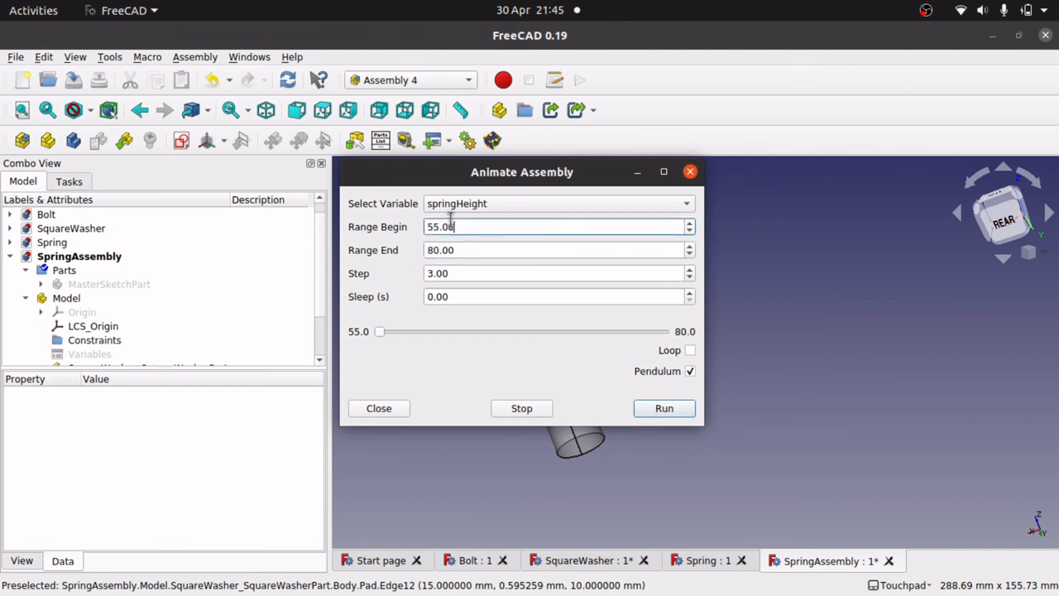
pyautogui.moveTo(451, 218); pyautogui.dragTo(402, 217)
pyautogui.write('40')
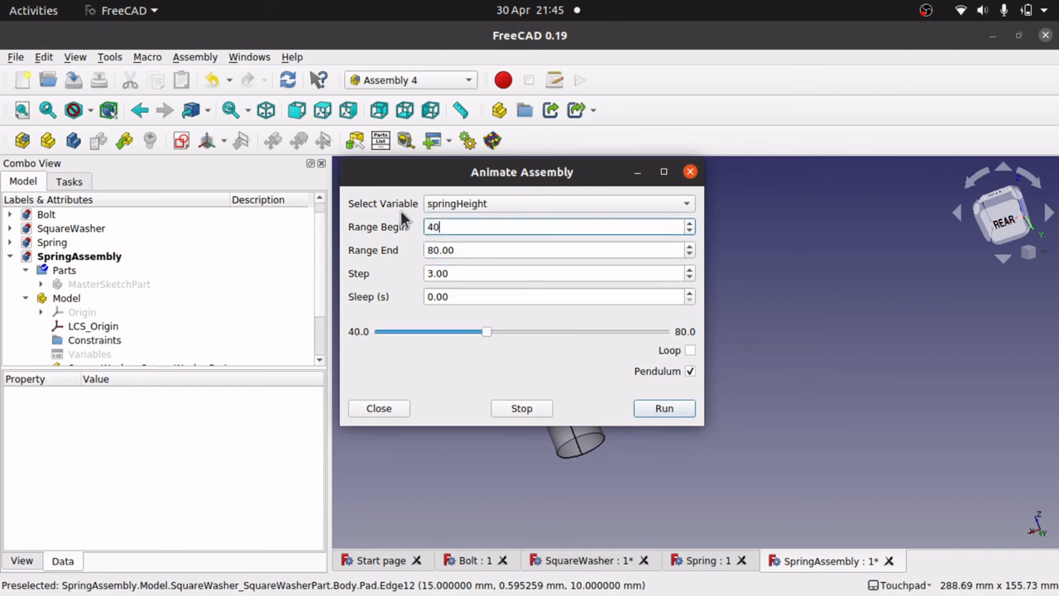
pyautogui.click(654, 408)
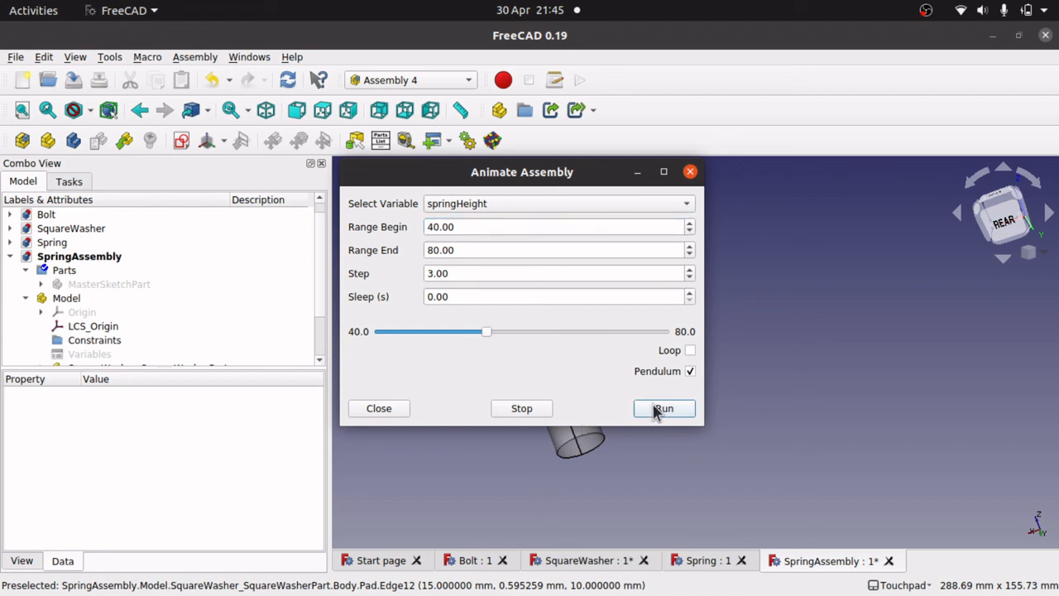
pyautogui.moveTo(386, 173); pyautogui.dragTo(724, 217)
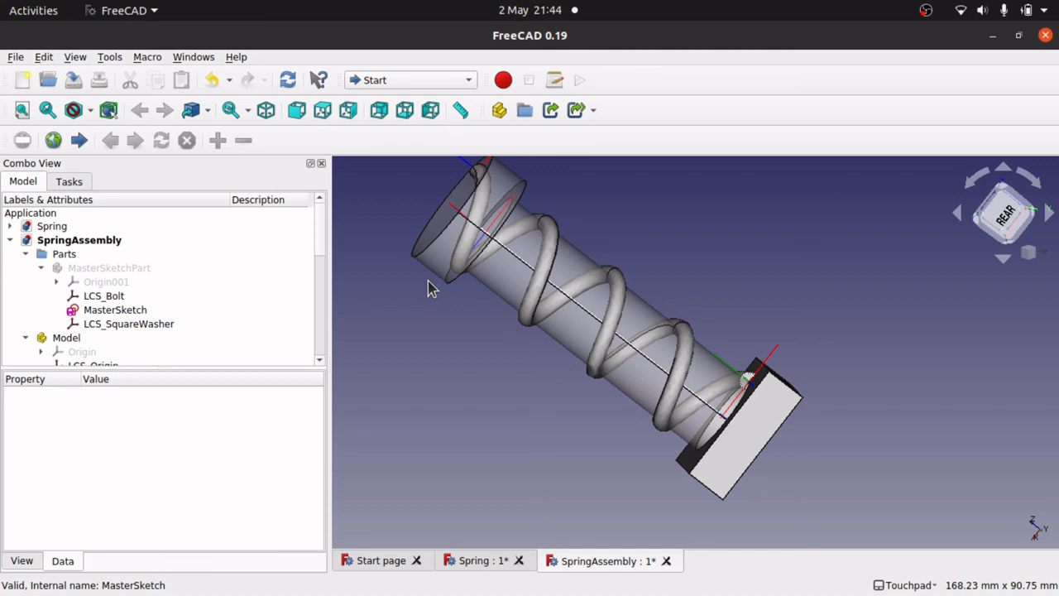
# - Clear the springHeight expression from the Height property of the Helix in the linked Spring_SpringPart
pyautogui.moveTo(317, 243); pyautogui.dragTo(321, 352)
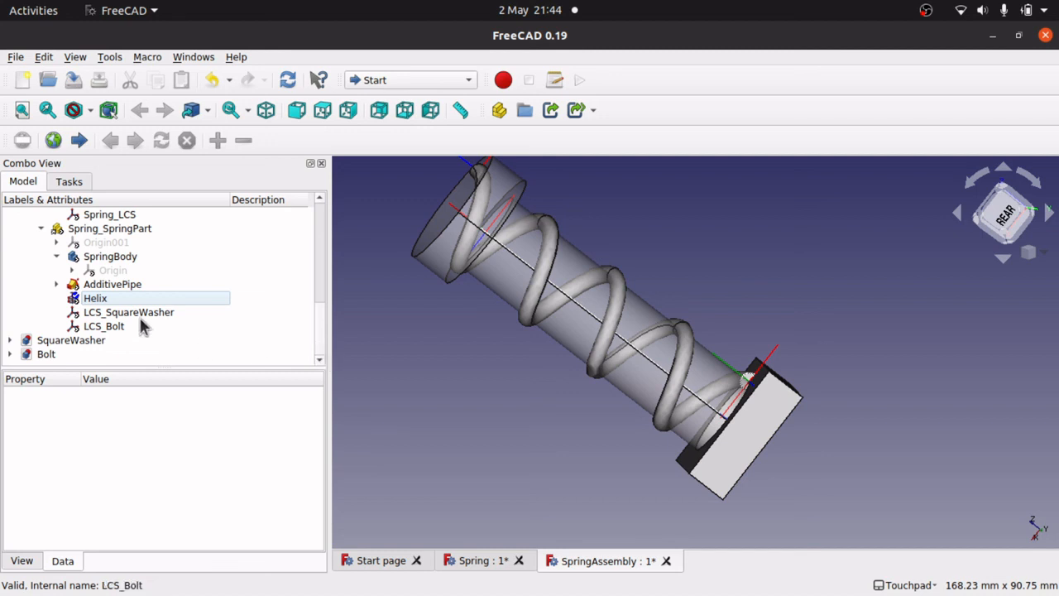
pyautogui.click(106, 302)
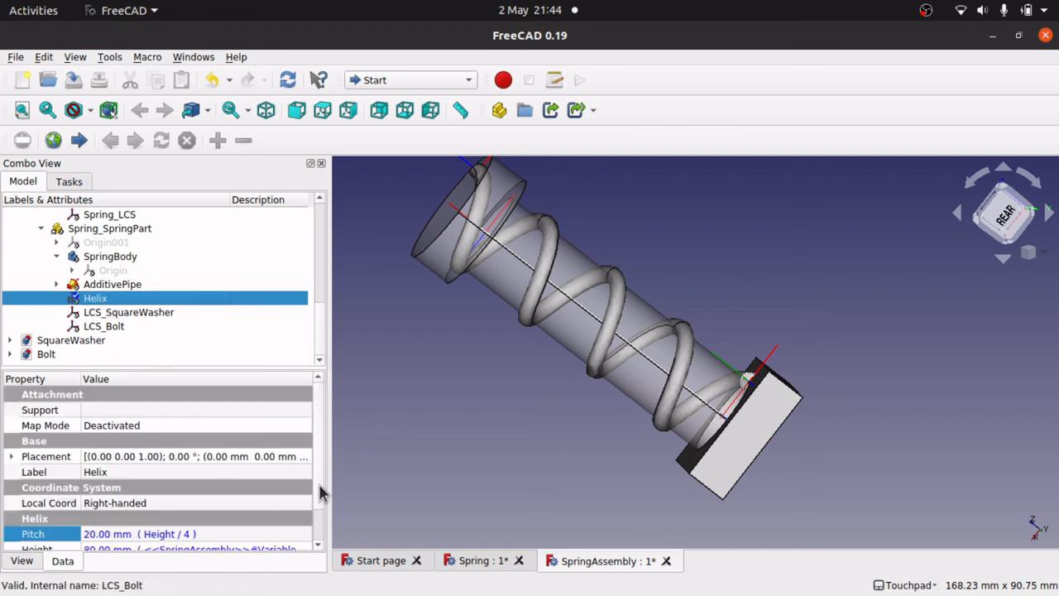
pyautogui.scroll(-1, 323, 464)
pyautogui.scroll(-1, 324, 470)
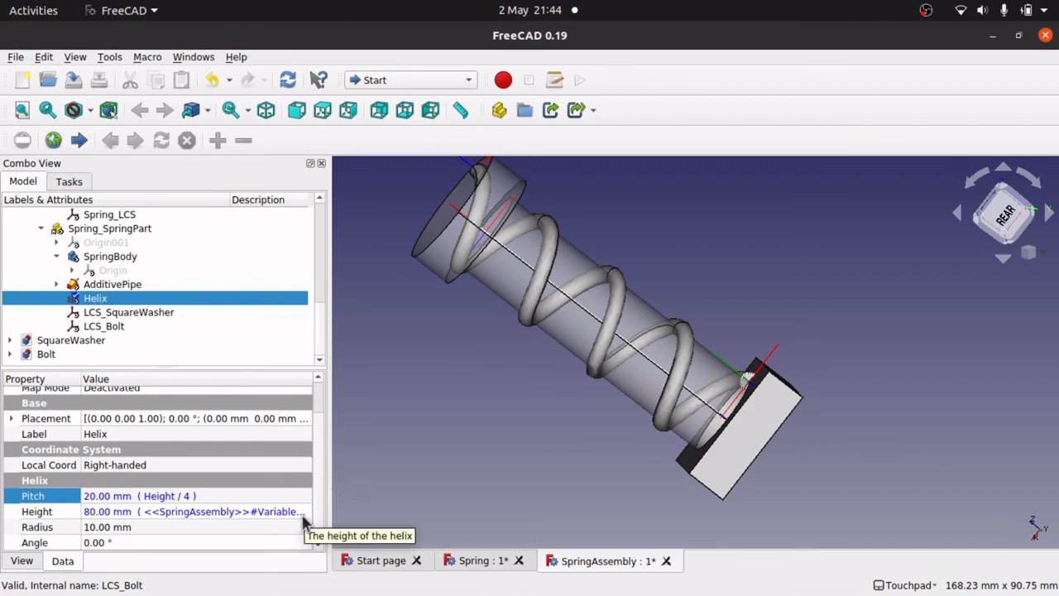
pyautogui.click(303, 520)
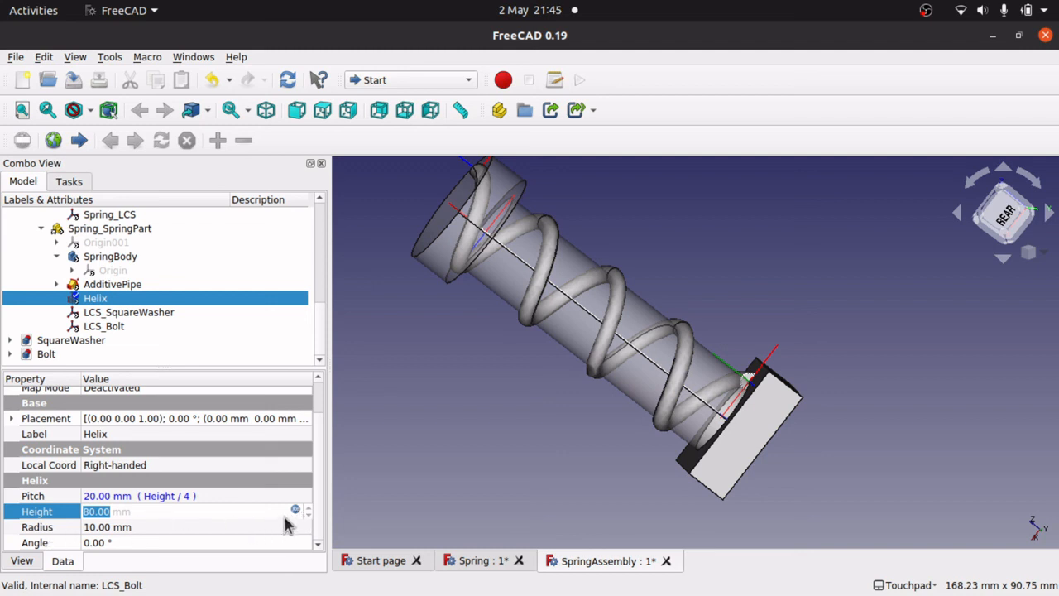
pyautogui.click(296, 510)
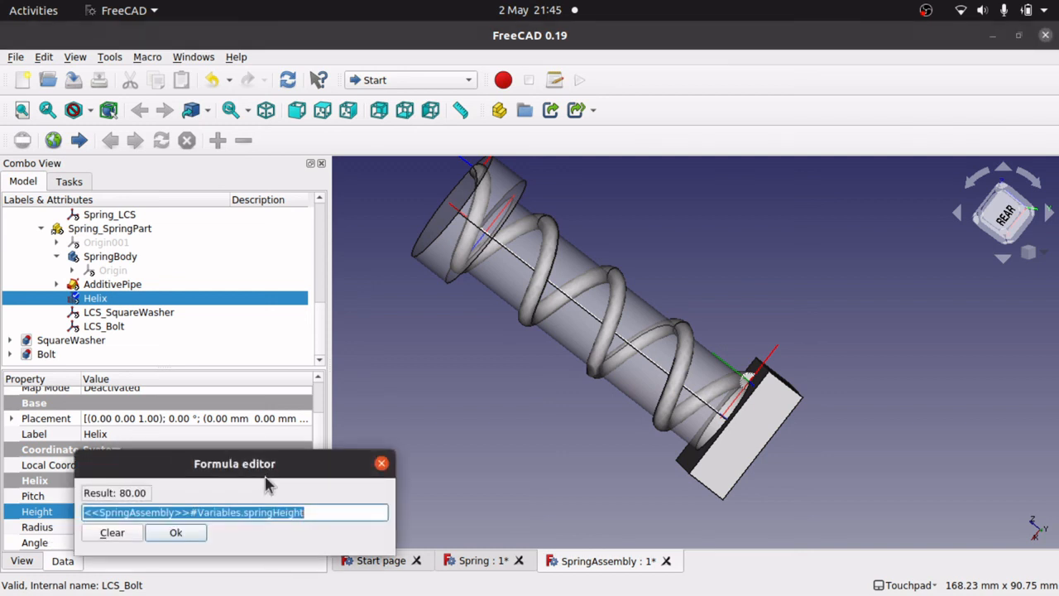
pyautogui.press('BackSpace')
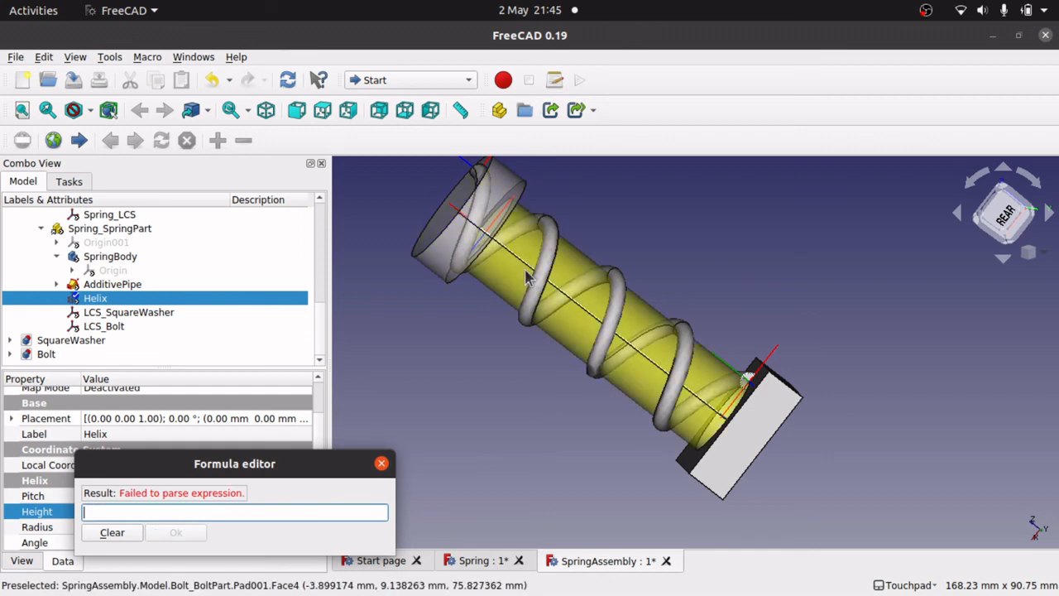
pyautogui.click(116, 533)
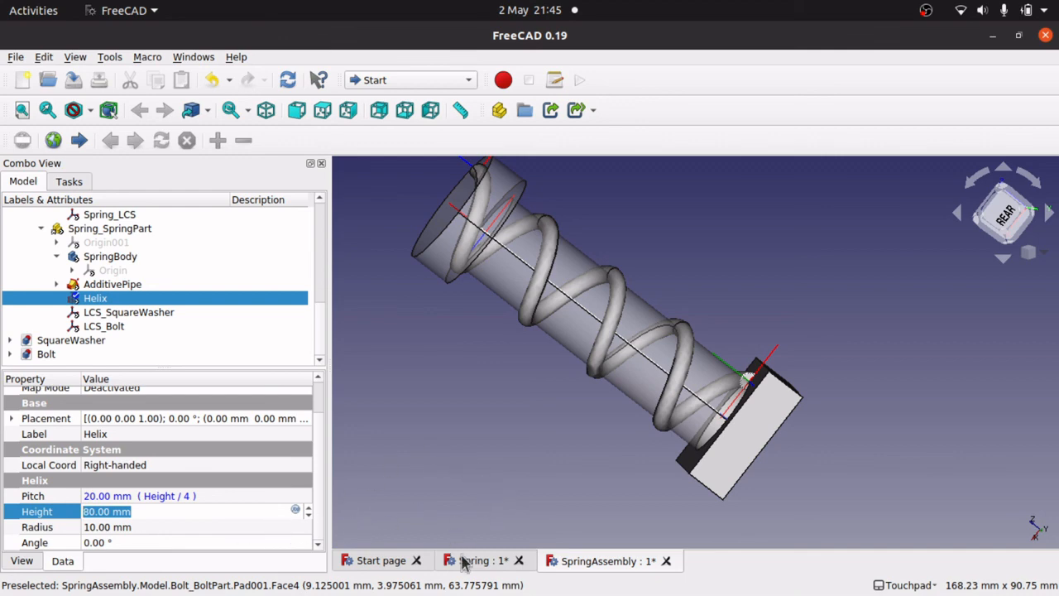
# - Inspect the formula of the Helix's Height in the Spring document, leaving the formula editor without changes
pyautogui.click(505, 570)
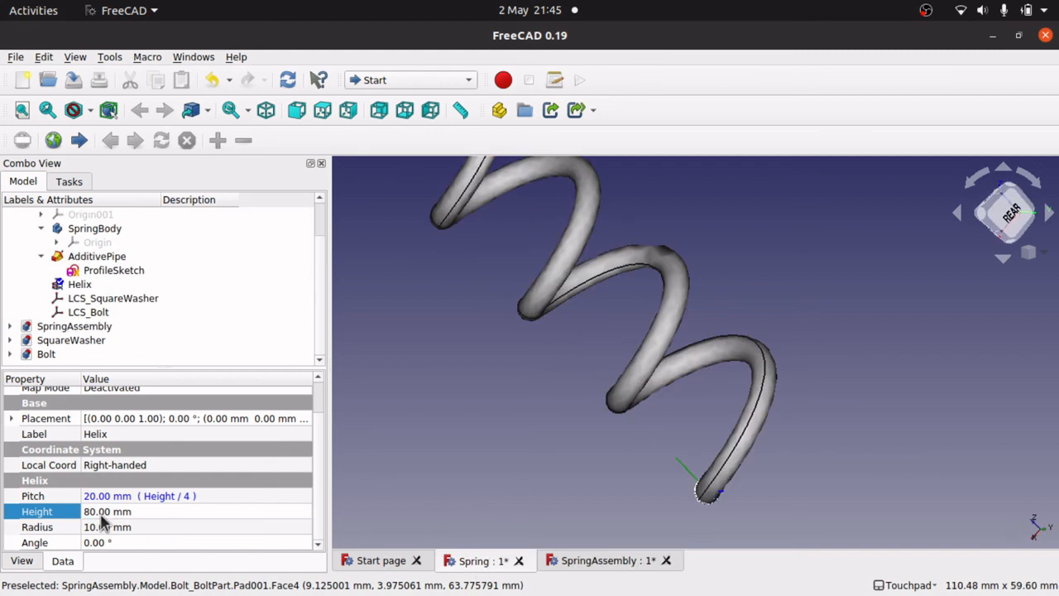
pyautogui.click(151, 513)
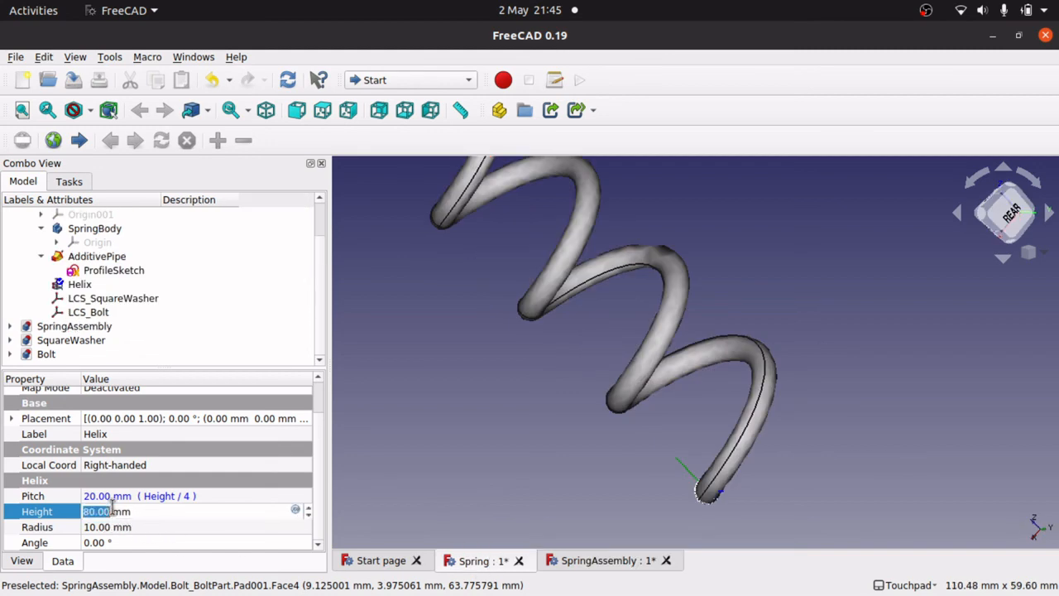
pyautogui.click(296, 509)
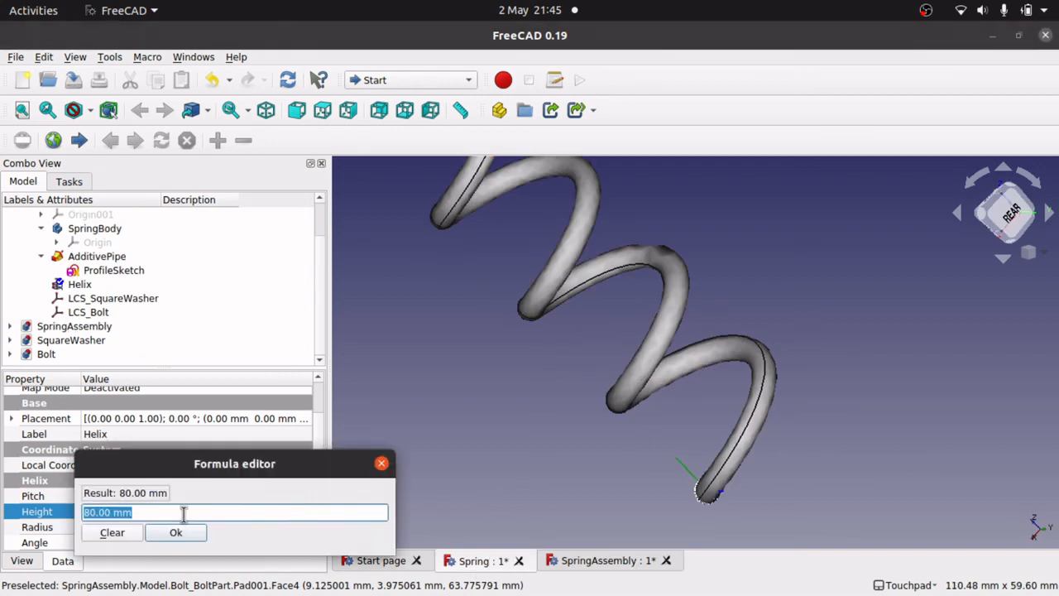
pyautogui.click(381, 464)
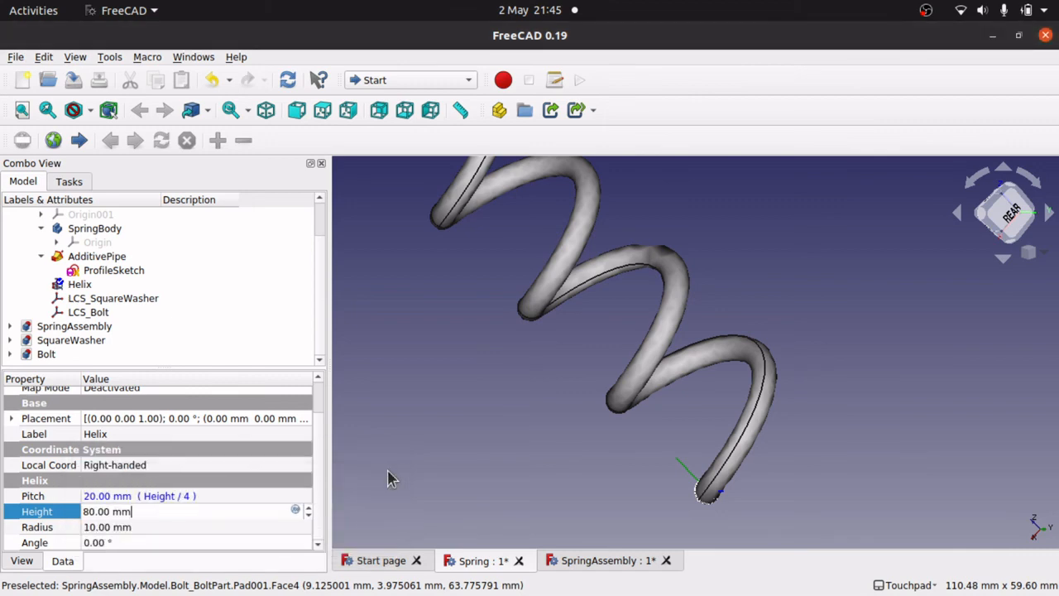